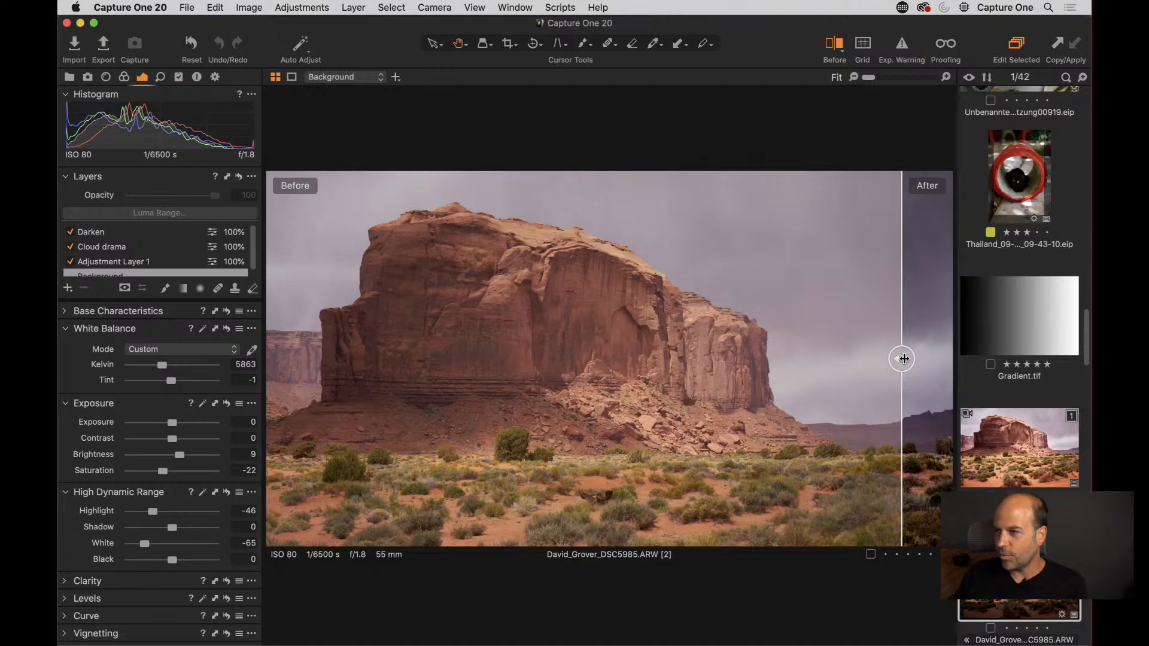
# - Compare the edited butte photo in the before/after split view, including at 100% zoom and with the browser hidden, then end the comparison
pyautogui.moveTo(904, 359); pyautogui.dragTo(862, 359)
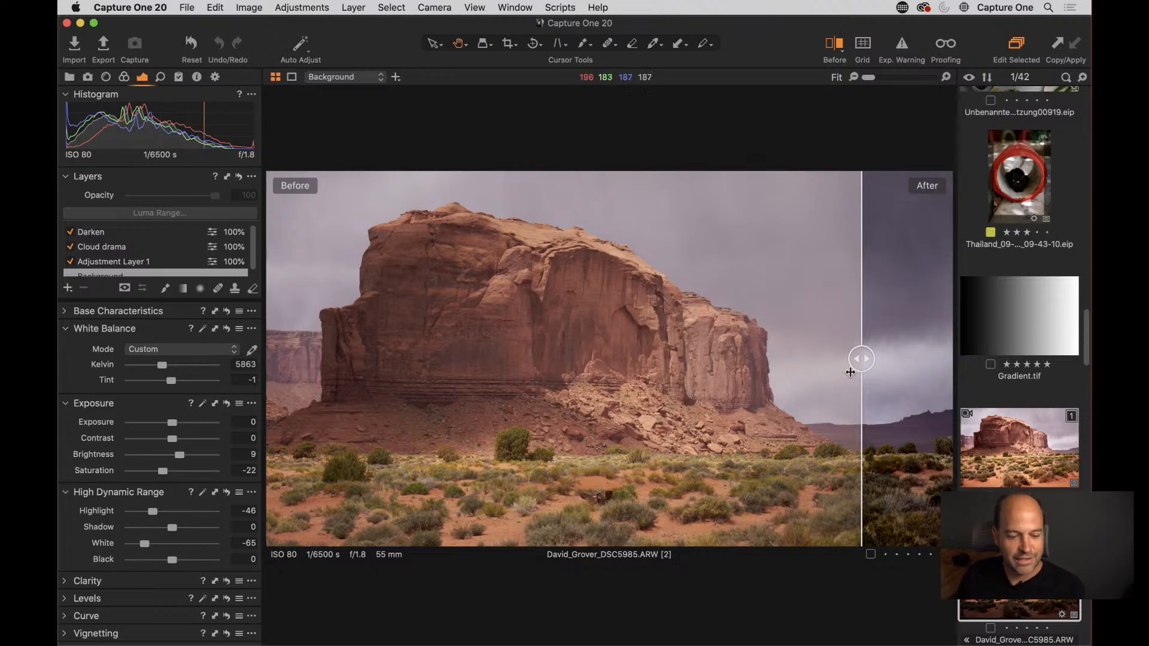
pyautogui.moveTo(860, 359); pyautogui.dragTo(406, 358)
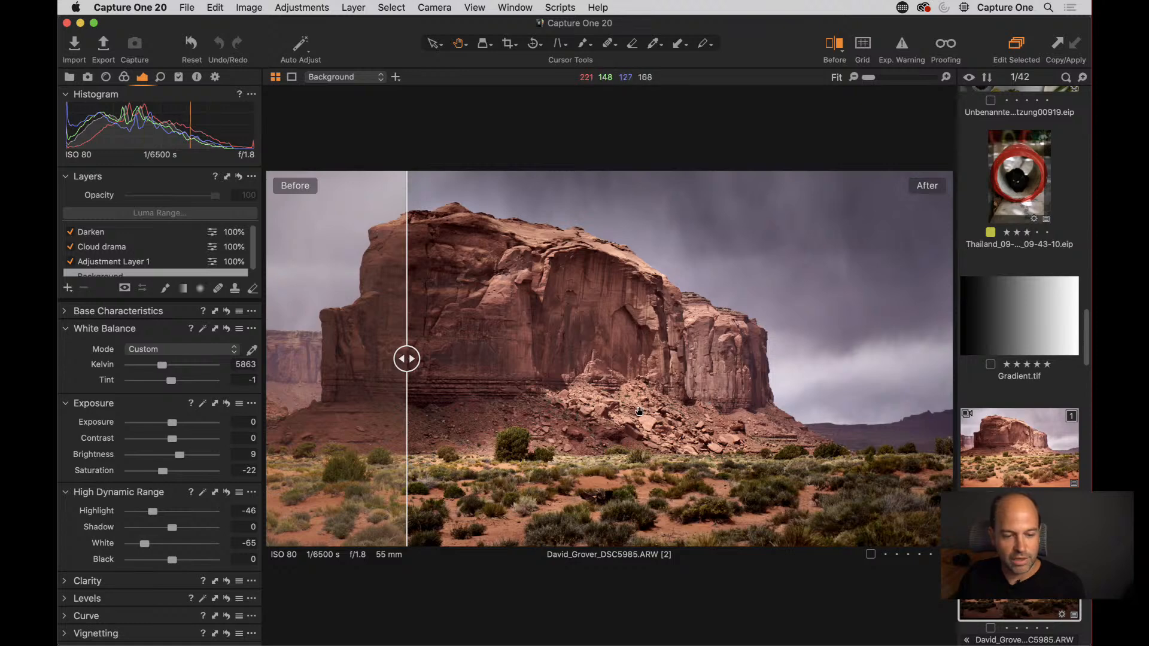
pyautogui.moveTo(421, 361); pyautogui.dragTo(473, 366)
pyautogui.click(606, 367)
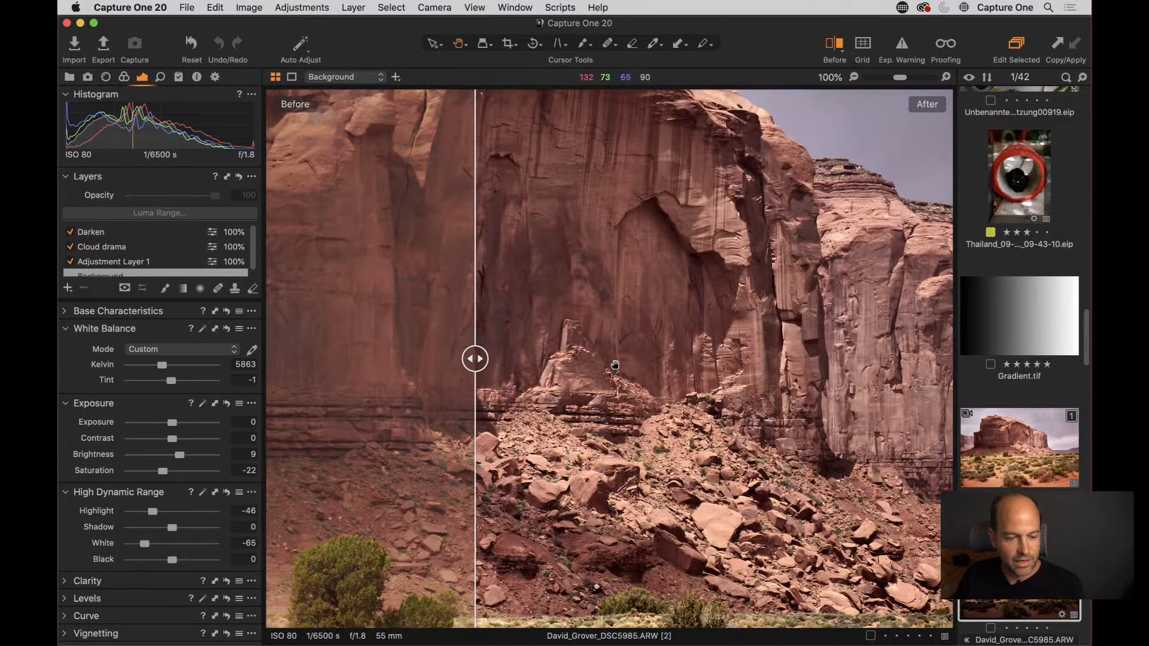
pyautogui.click(618, 363)
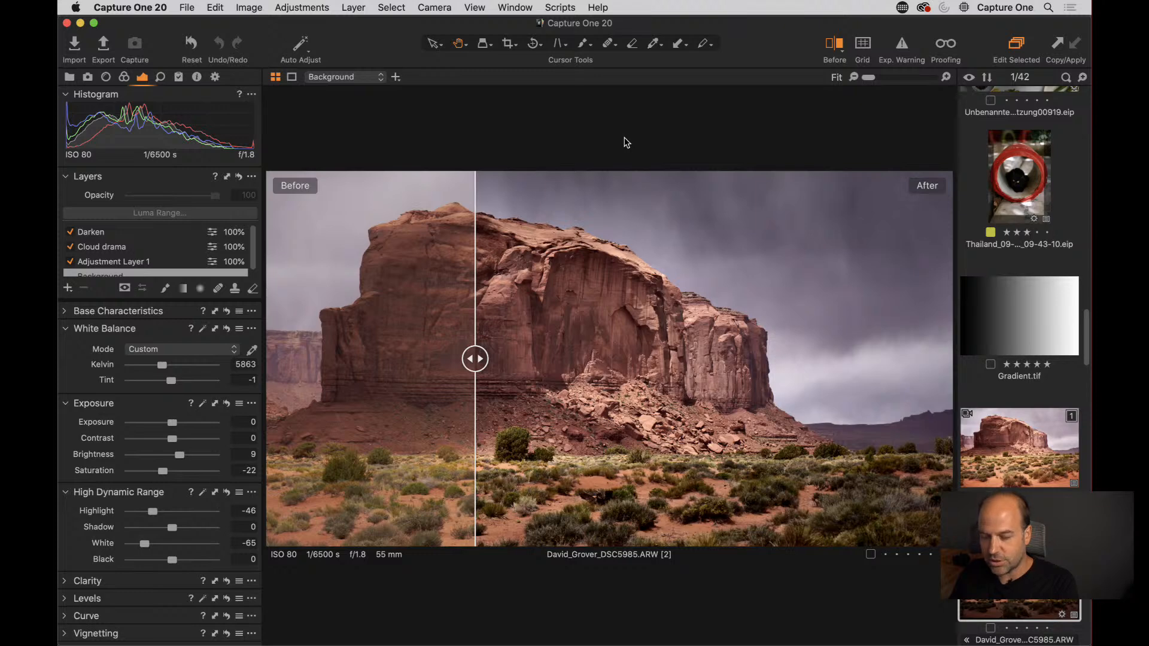
pyautogui.press('super+shift+b')
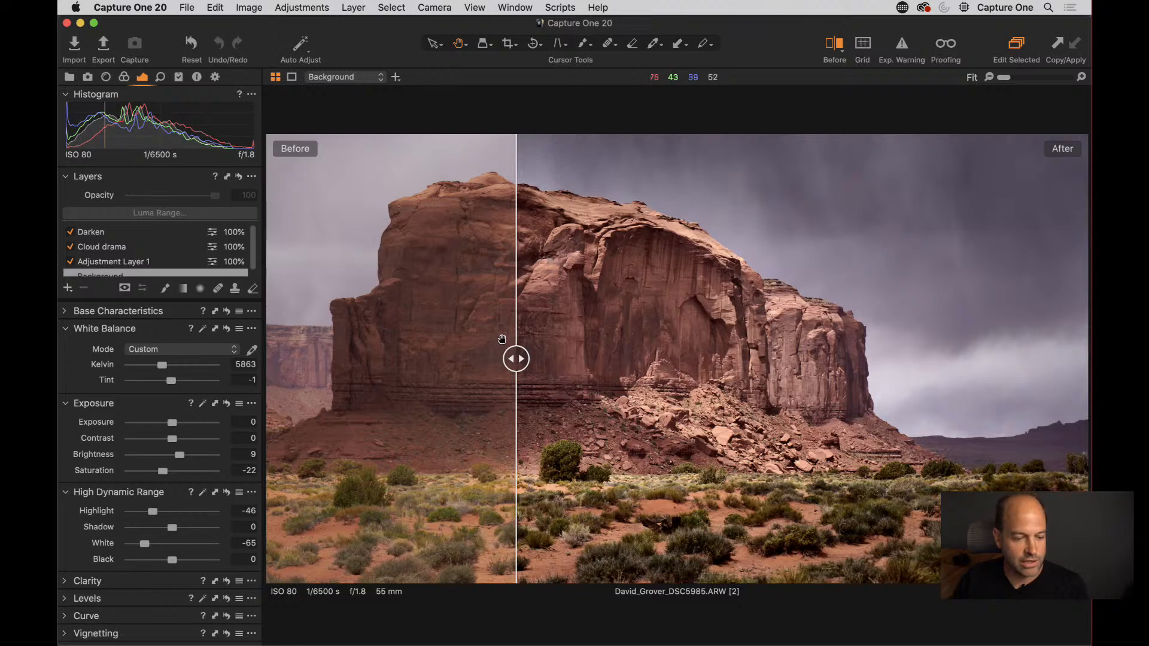
pyautogui.moveTo(516, 358); pyautogui.dragTo(633, 358)
pyautogui.click(834, 44)
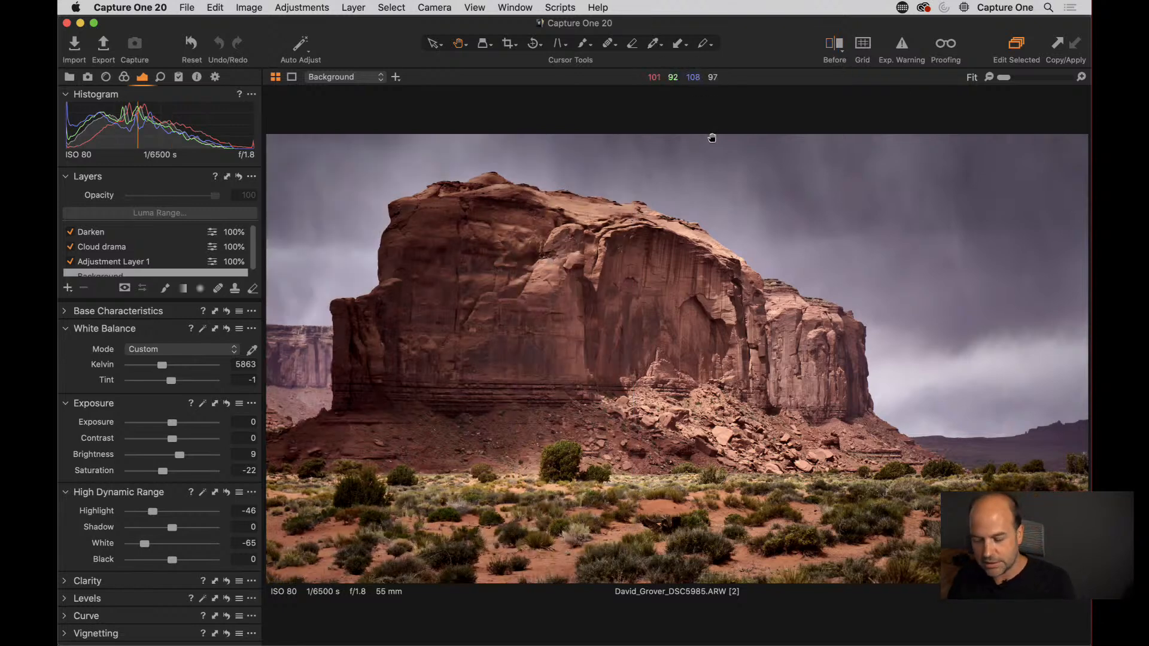
# - Open variant 1 of the same butte photo in the viewer and hide the image browser again
pyautogui.press('super+shift+b')
pyautogui.click(1018, 441)
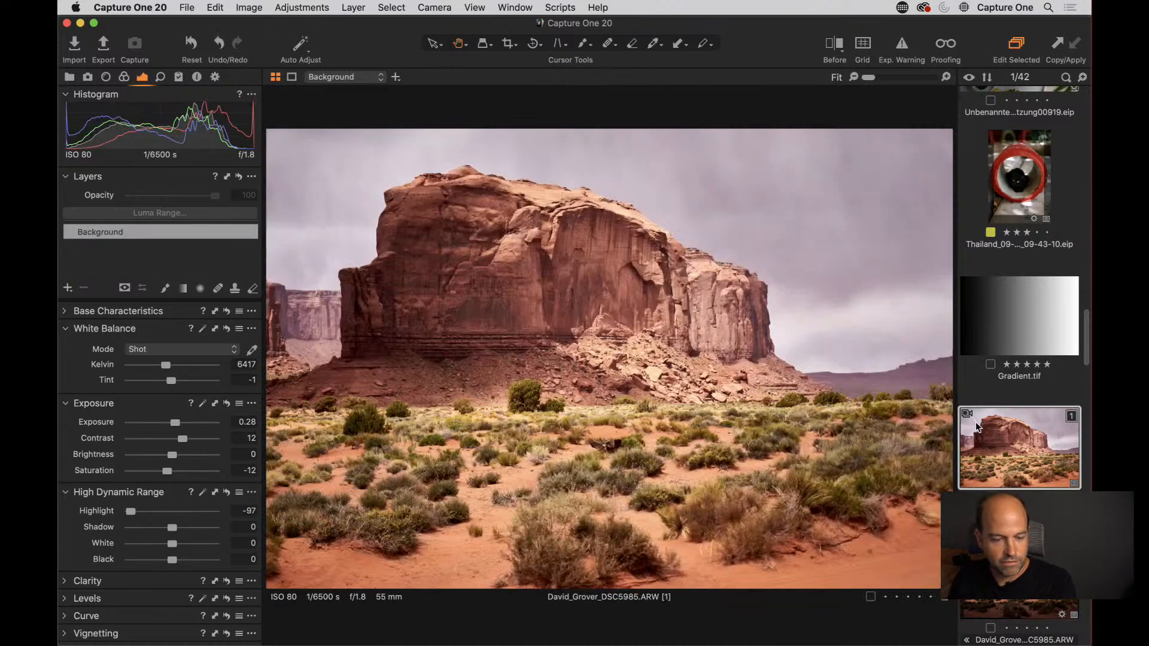
pyautogui.press('super+shift+b')
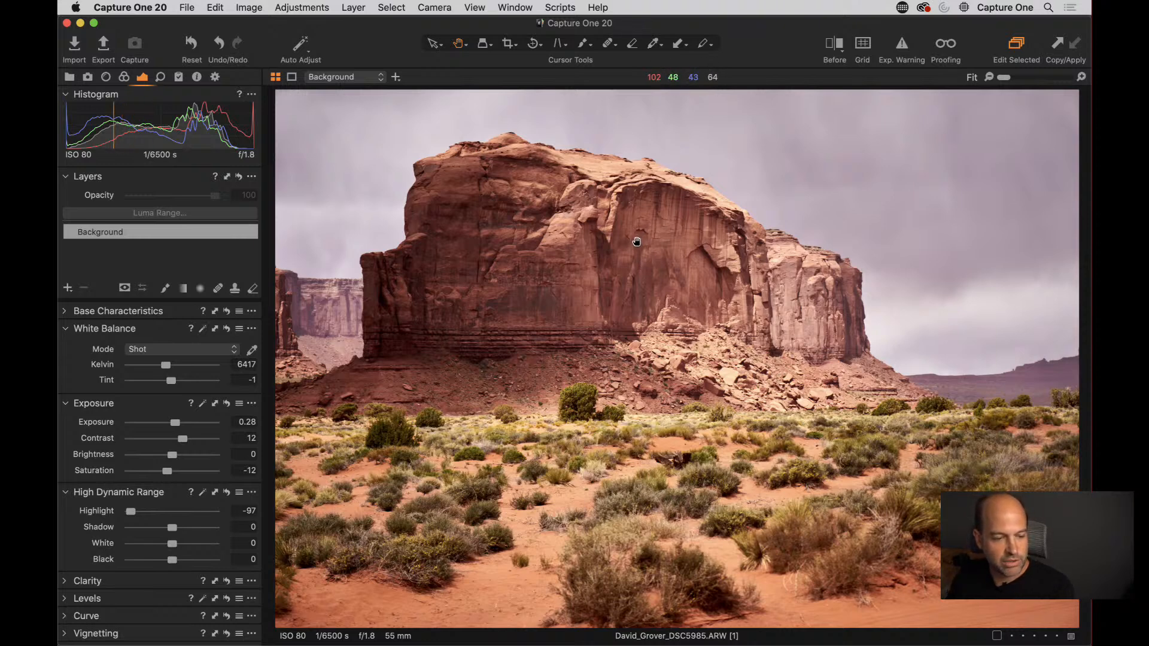
# - Crop the photo to about 3521 x 2000 px, trimming the lower foreground and both sides around the butte
pyautogui.click(508, 45)
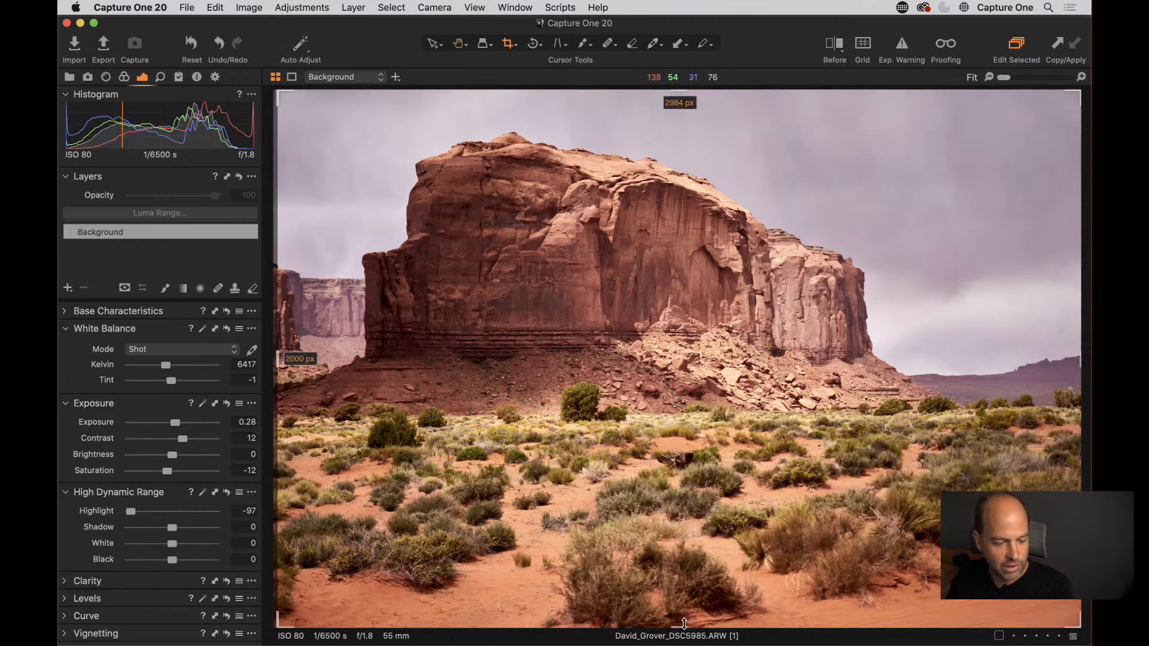
pyautogui.moveTo(680, 626); pyautogui.dragTo(679, 514)
pyautogui.moveTo(1077, 305); pyautogui.dragTo(1041, 305)
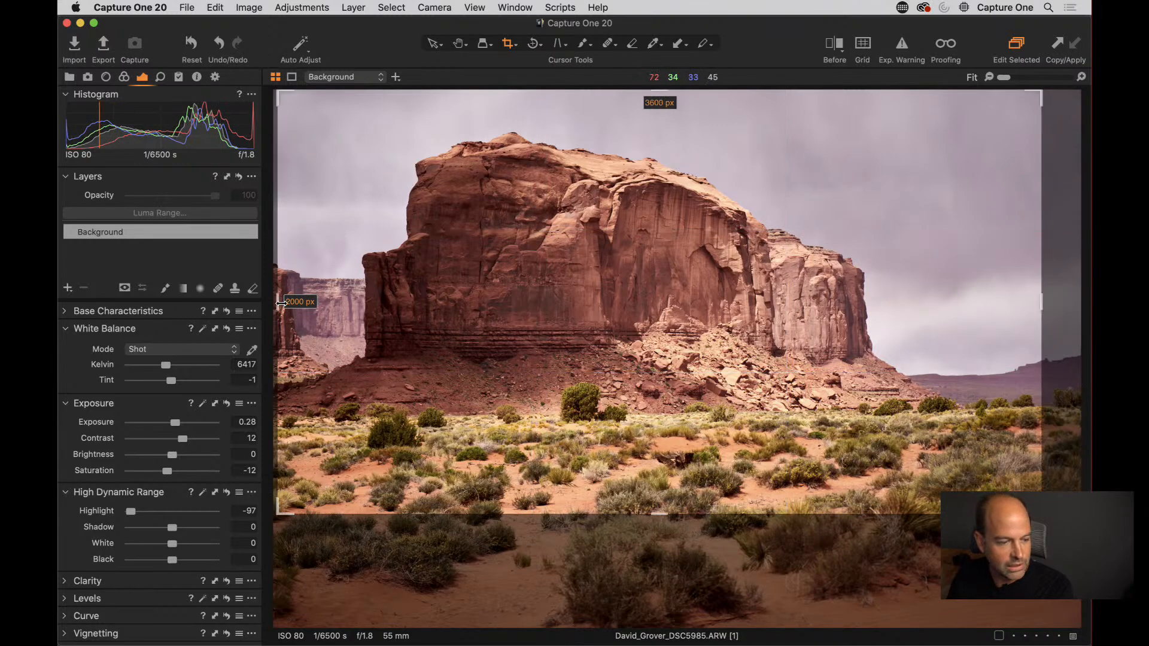
pyautogui.moveTo(278, 304); pyautogui.dragTo(306, 304)
pyautogui.moveTo(1041, 302); pyautogui.dragTo(1055, 300)
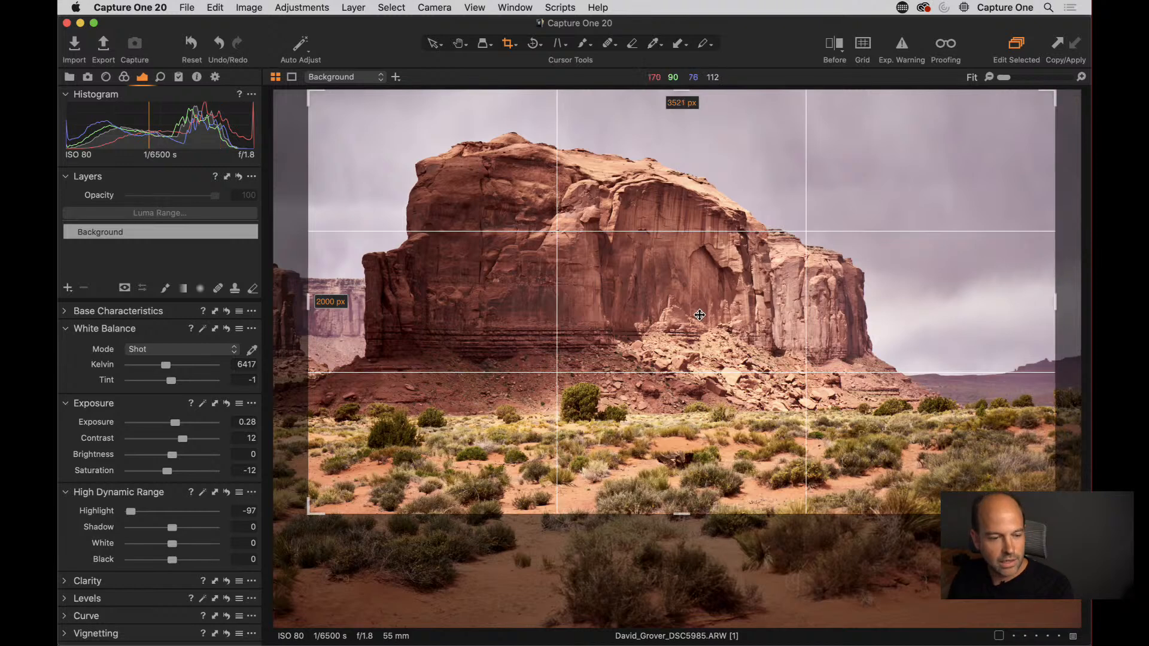
pyautogui.moveTo(700, 315); pyautogui.dragTo(705, 317)
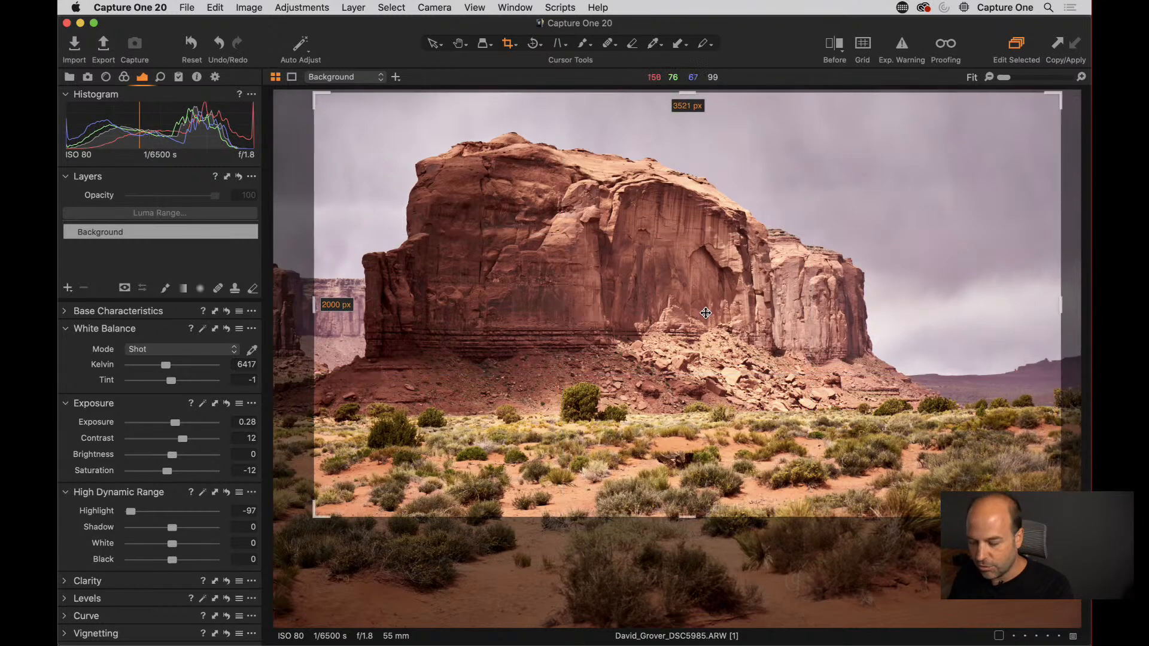
pyautogui.press('h')
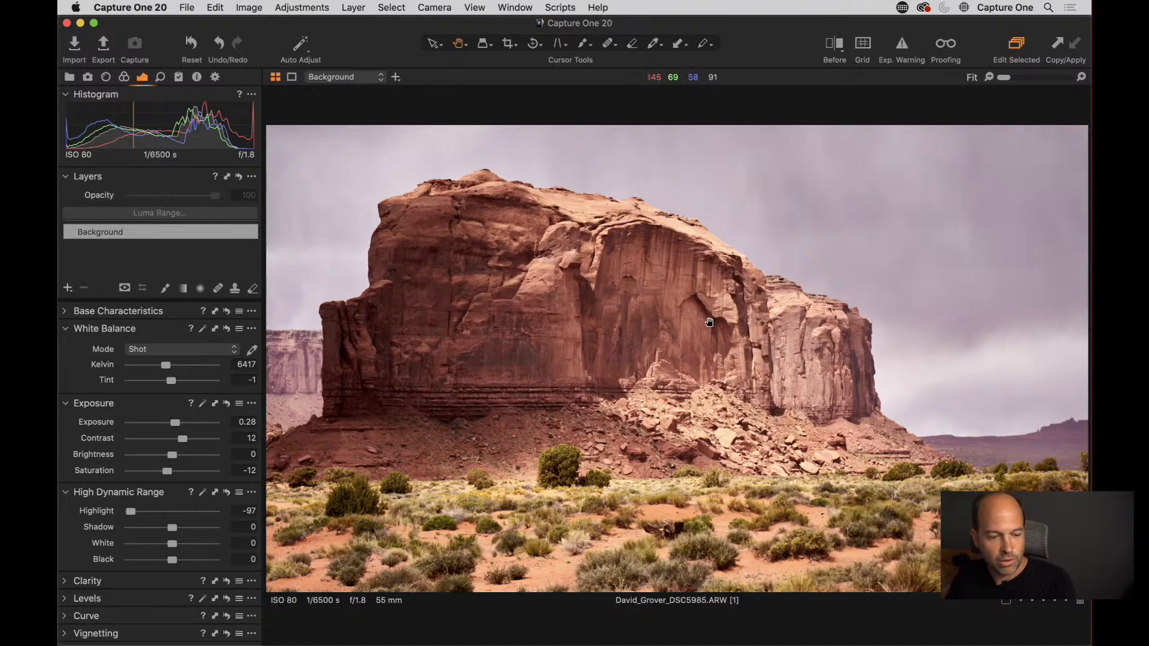
# - Reposition the crop frame slightly to the left and down, keeping the whole butte inside
pyautogui.click(510, 43)
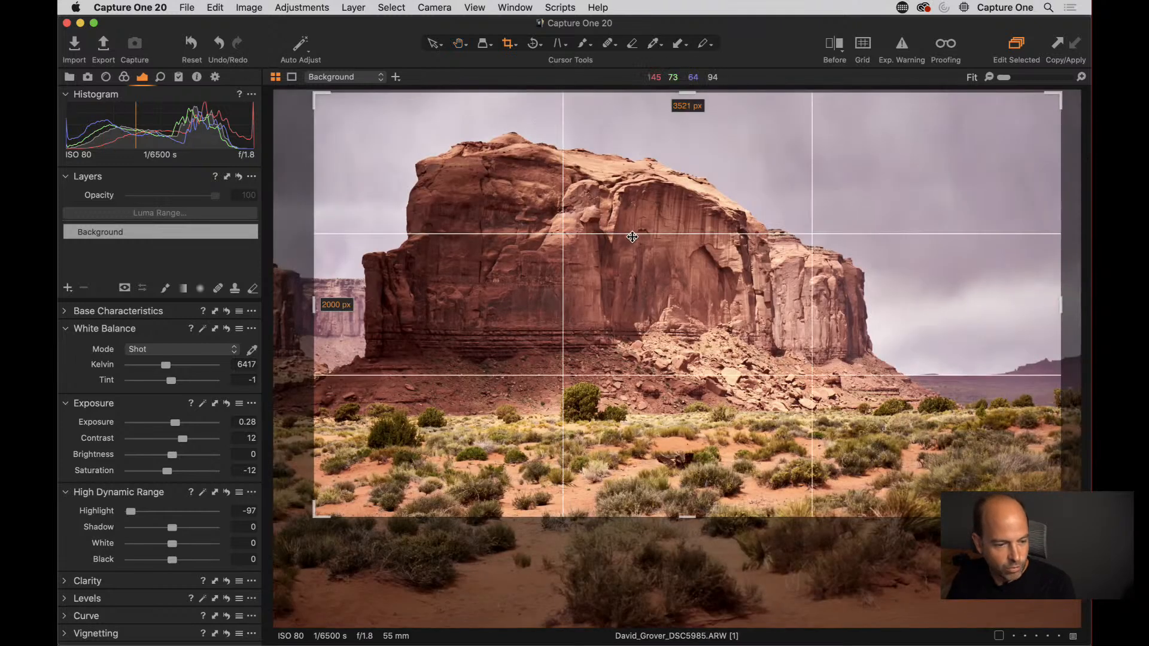
pyautogui.moveTo(632, 237); pyautogui.dragTo(614, 238)
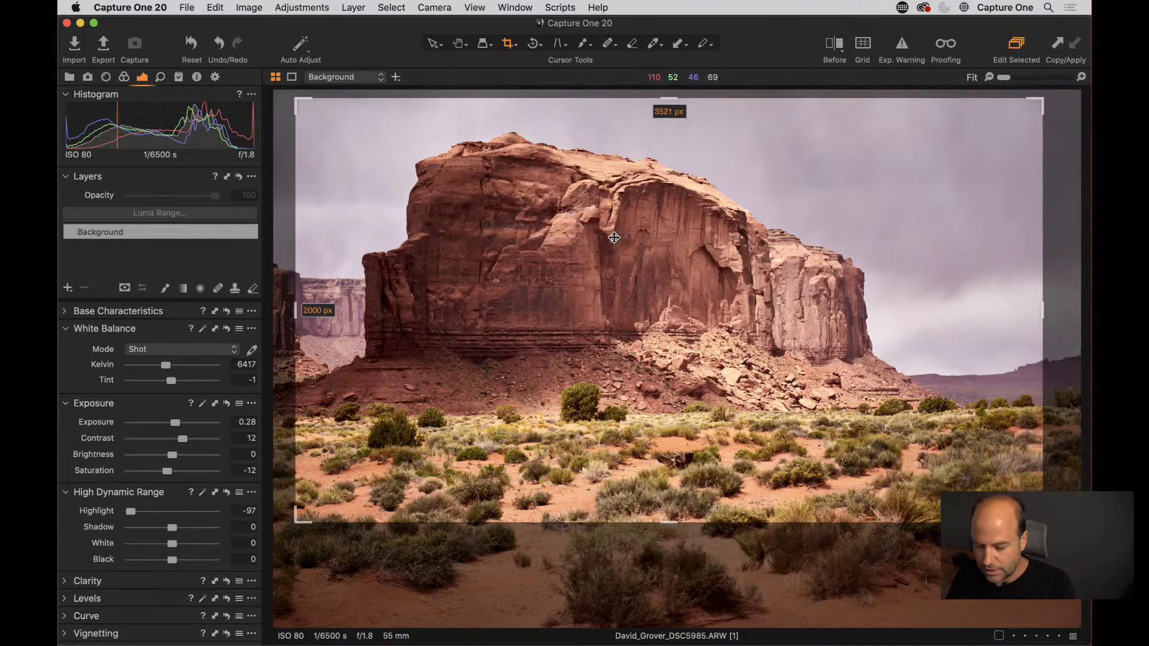
pyautogui.press('h')
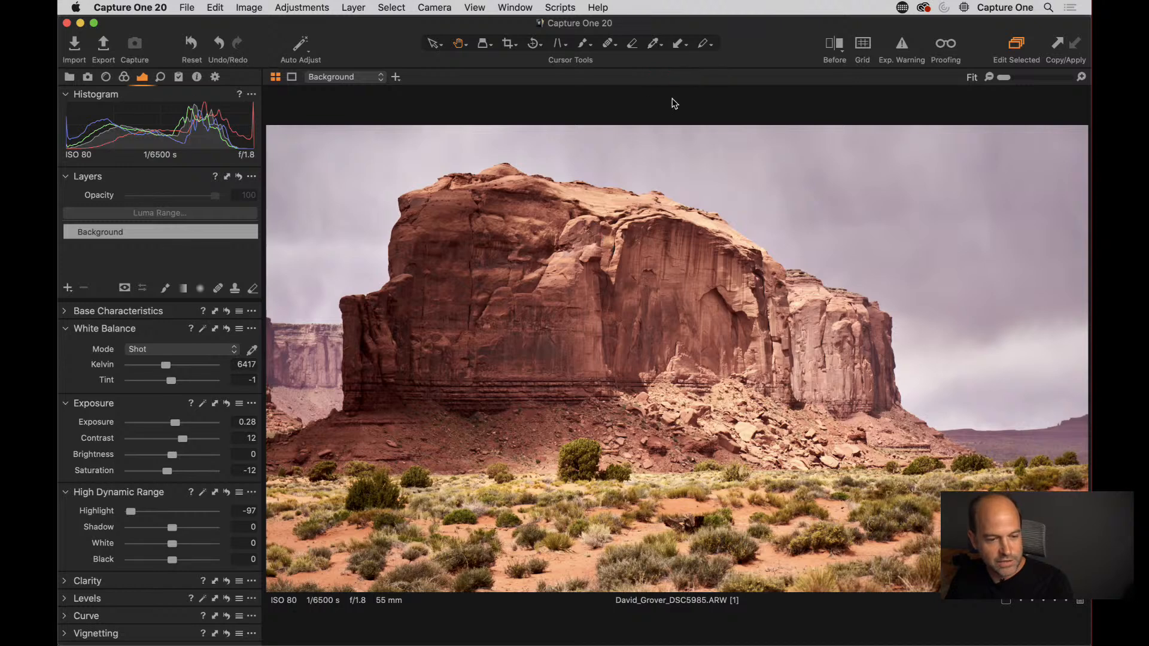
# - Try a vertical keystone correction with the guide lines aligned to the butte's left and right edges
pyautogui.click(559, 44)
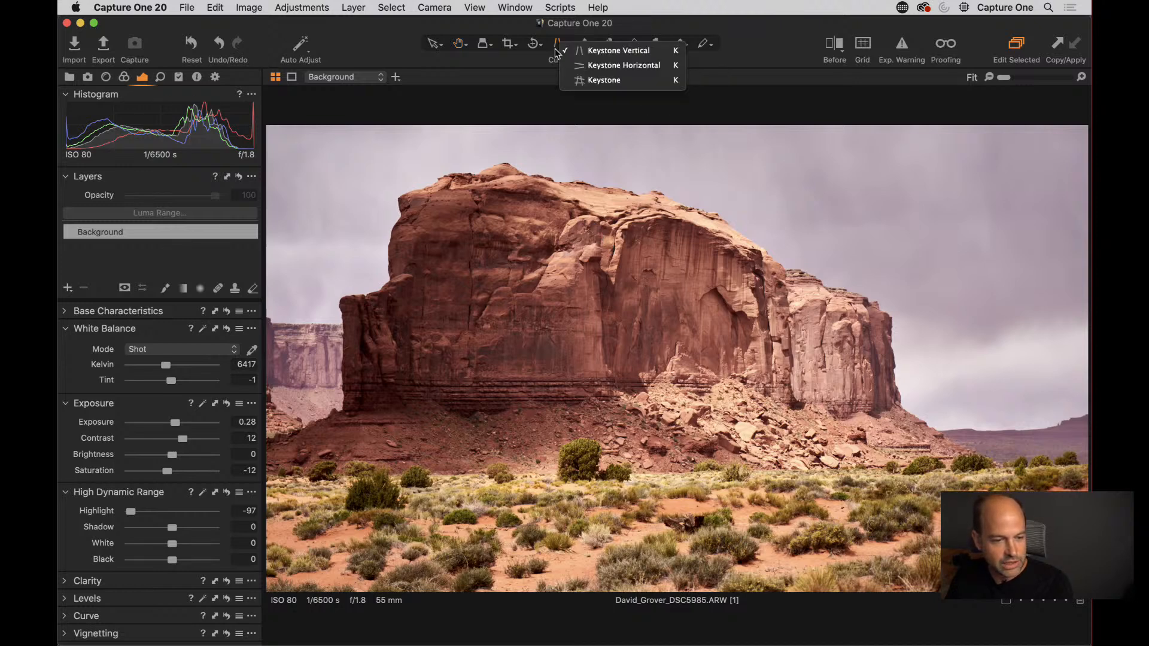
pyautogui.click(627, 52)
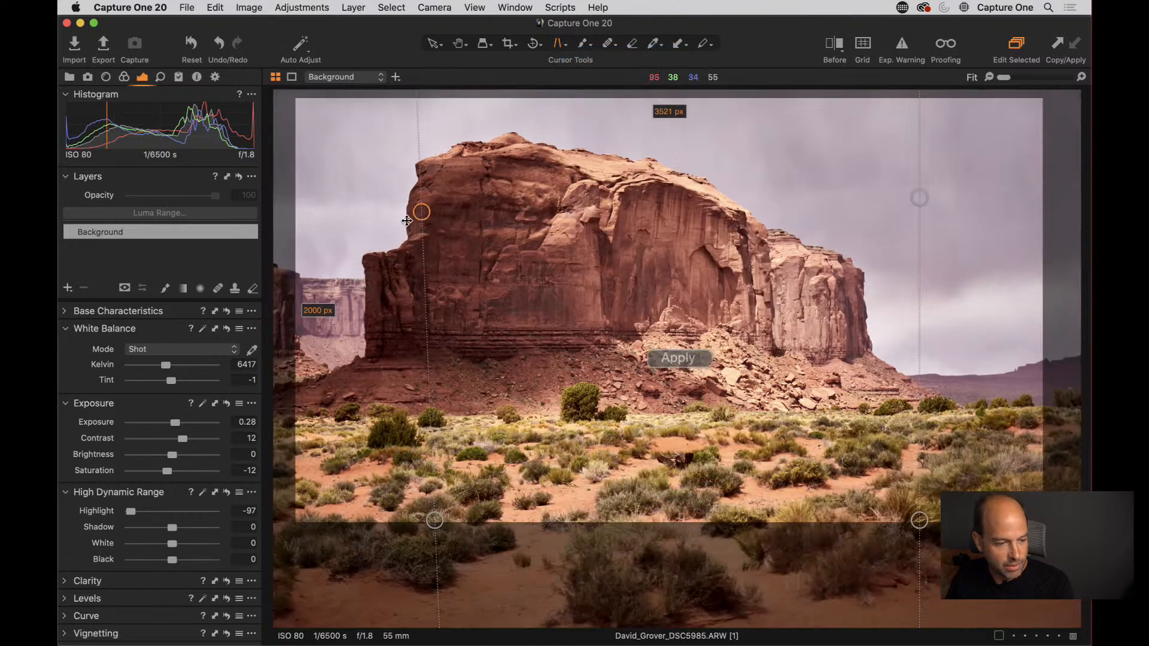
pyautogui.moveTo(421, 212); pyautogui.dragTo(363, 255)
pyautogui.moveTo(435, 520); pyautogui.dragTo(367, 521)
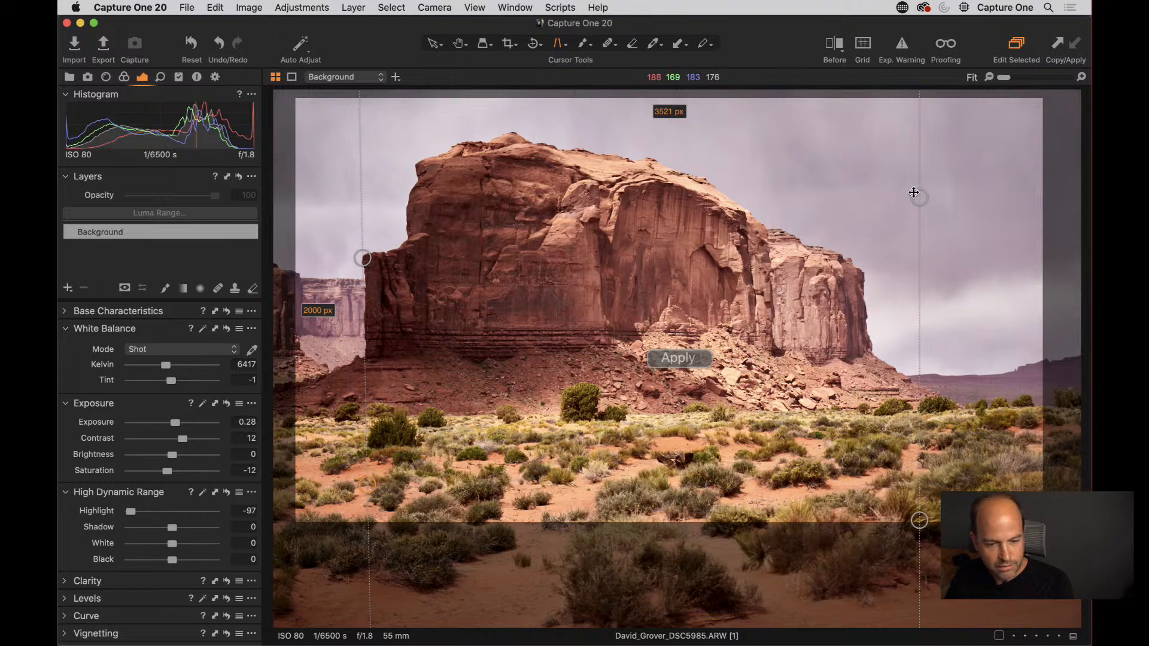
pyautogui.moveTo(919, 198); pyautogui.dragTo(863, 264)
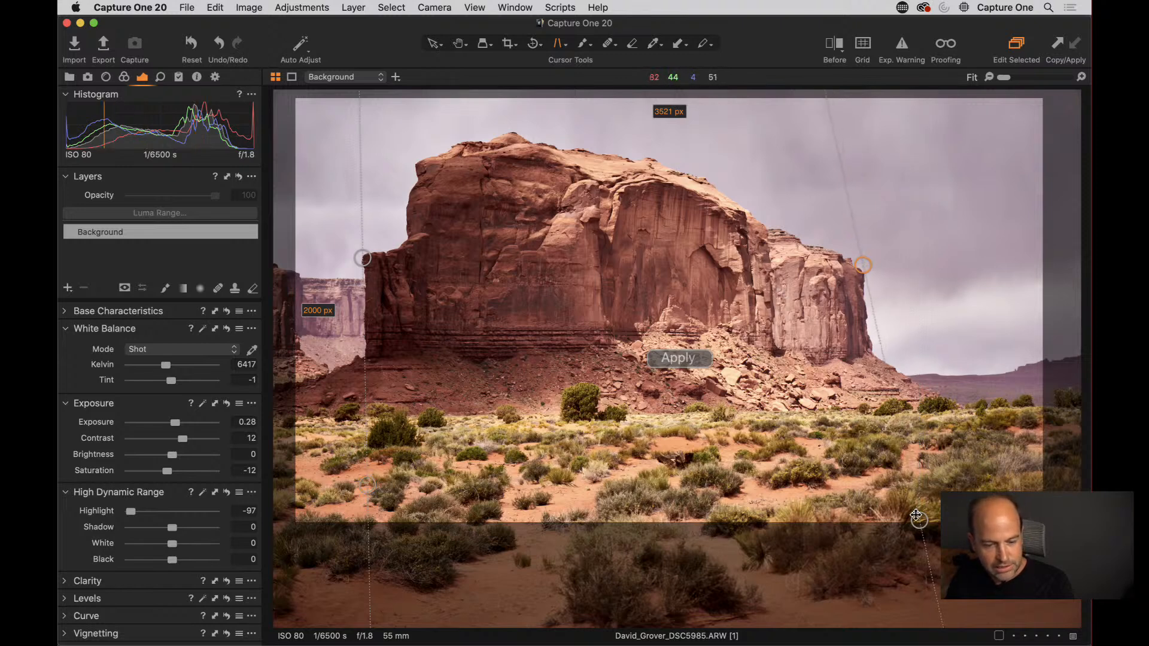
pyautogui.moveTo(920, 520); pyautogui.dragTo(877, 441)
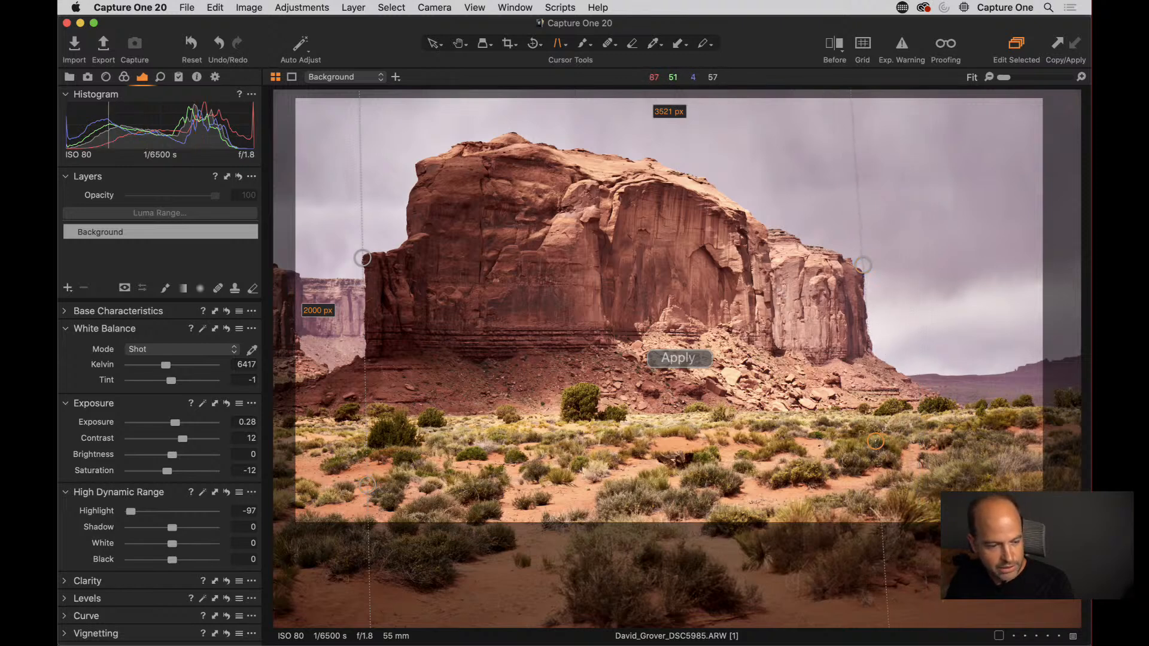
pyautogui.click(666, 357)
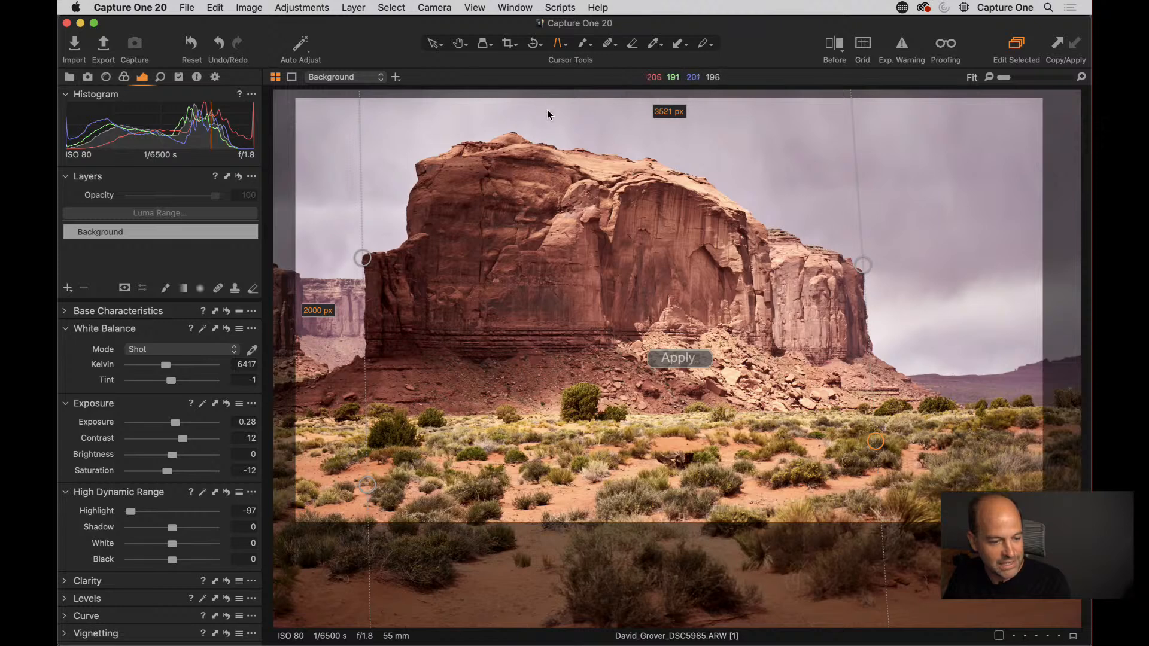
pyautogui.click(460, 46)
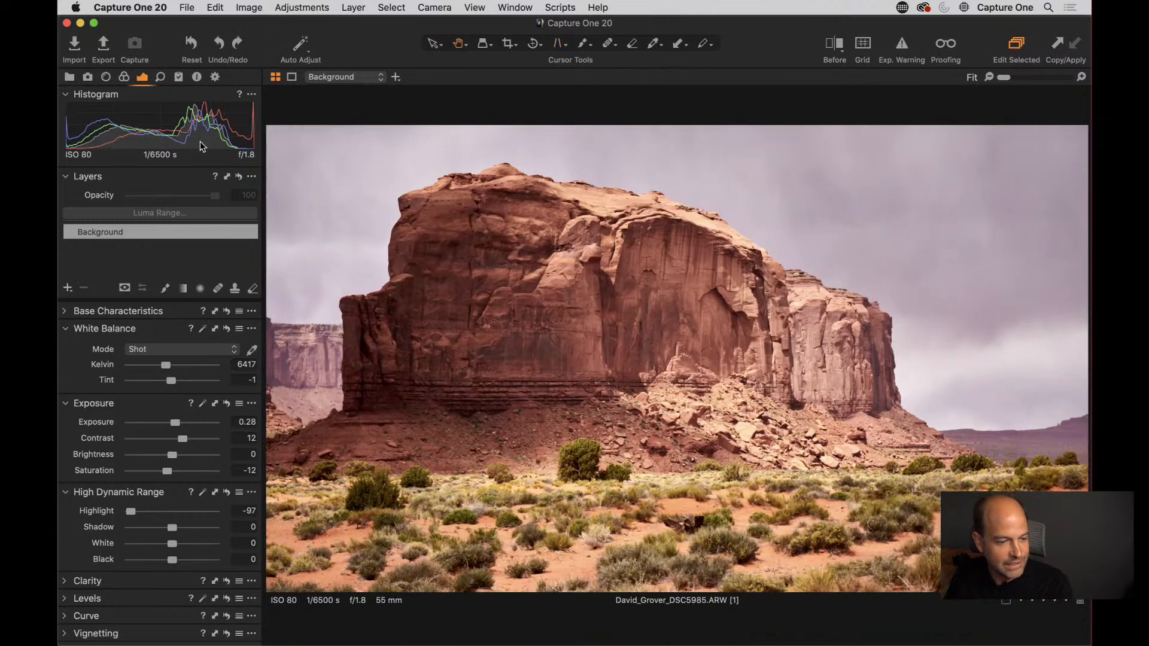
# - Set the photo's rotation angle to 0.6
pyautogui.click(107, 78)
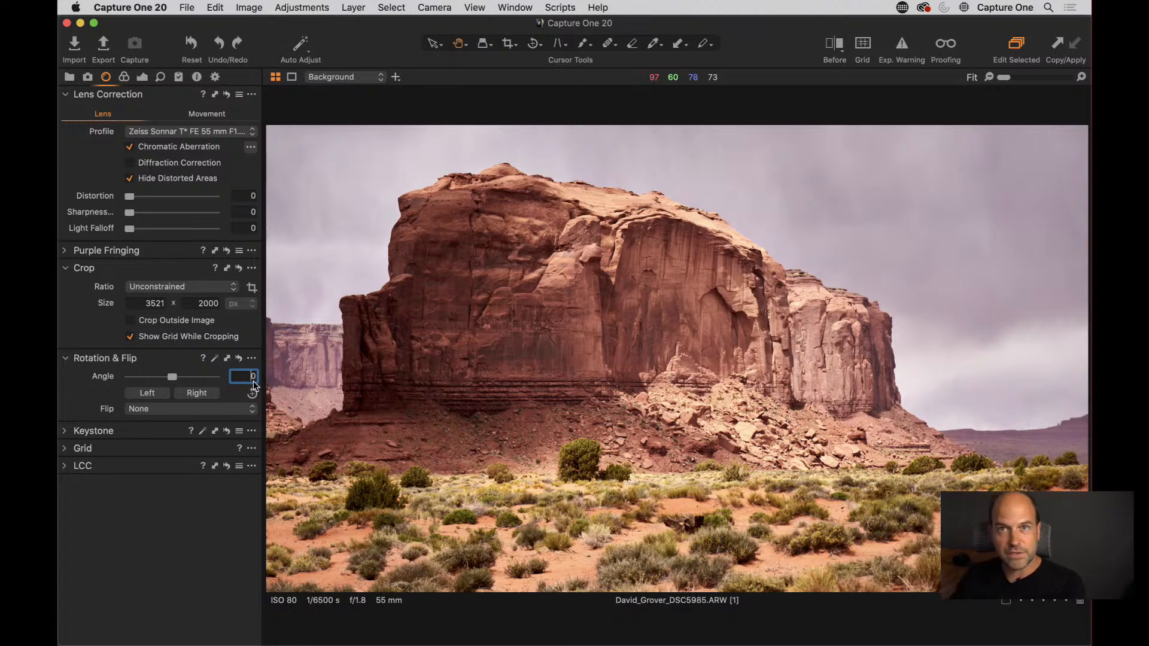
pyautogui.press('Up')
pyautogui.press('Up')
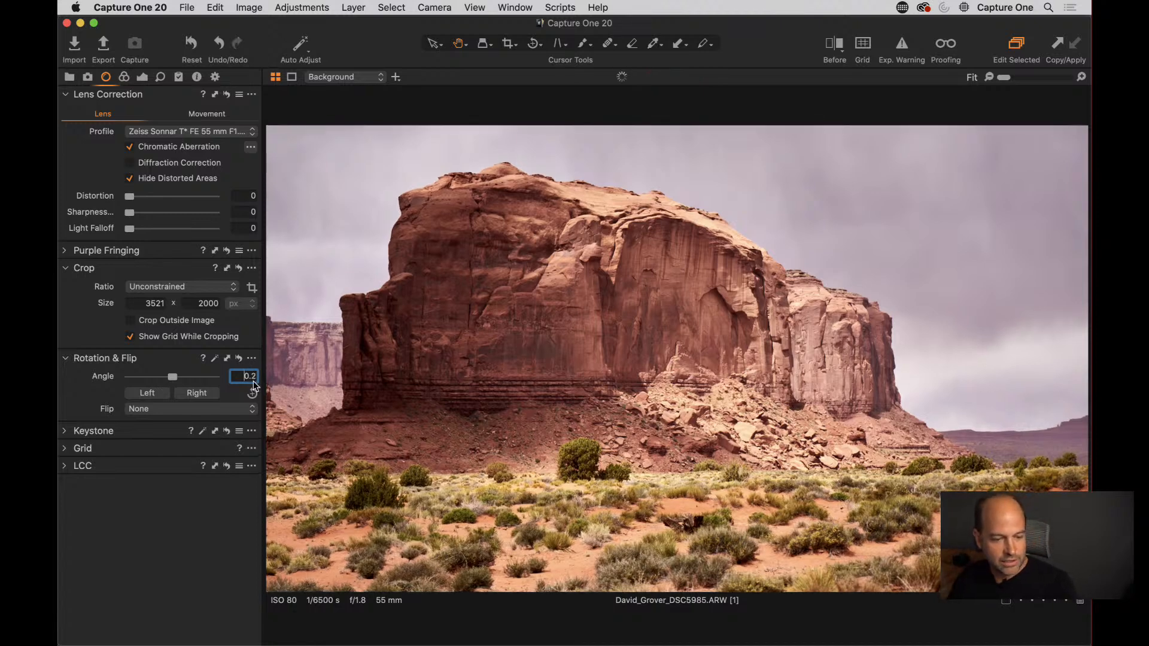
pyautogui.press('Up')
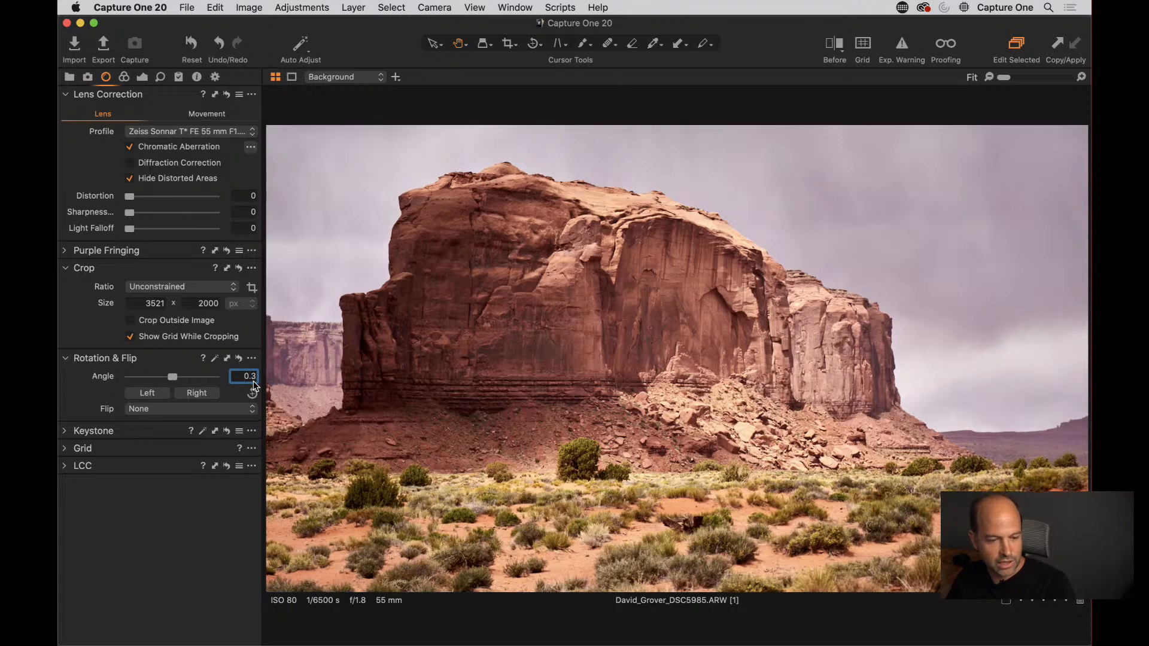
pyautogui.press('Up')
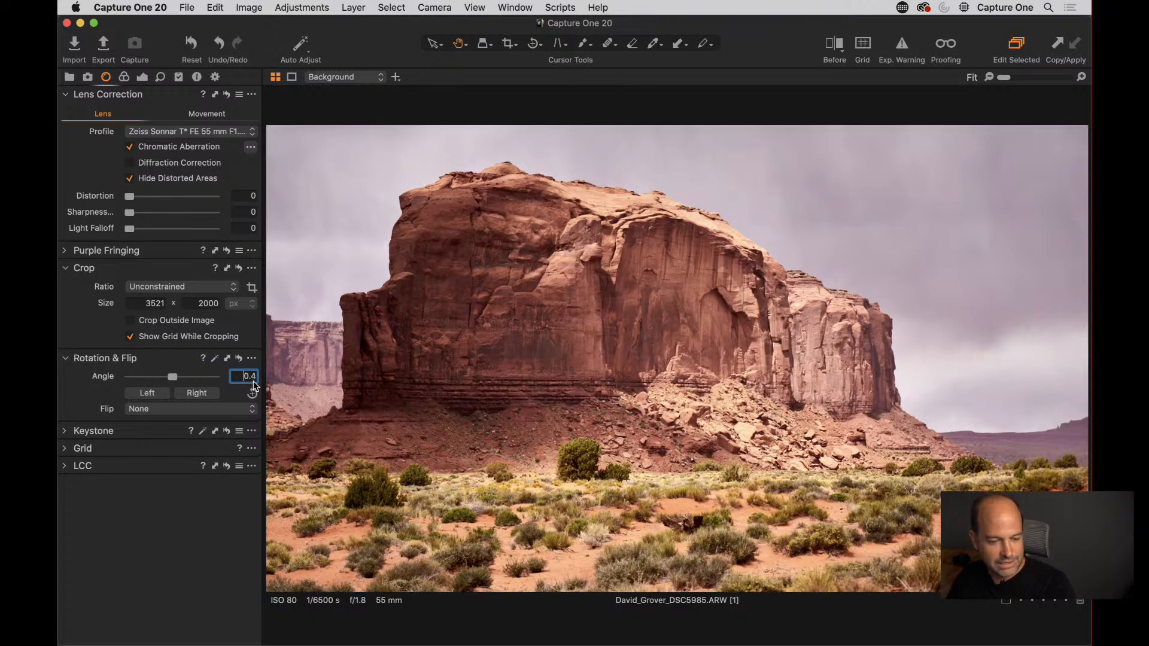
pyautogui.press('Up')
pyautogui.press('Up')
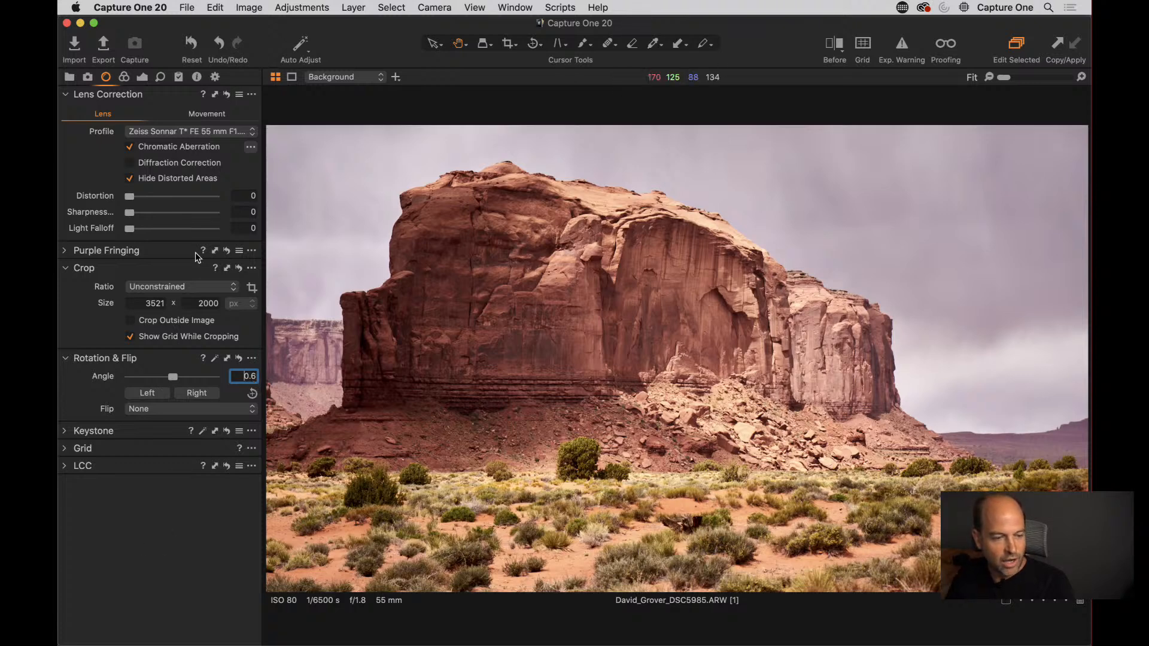
# - Cool the background layer's white balance to 5949 Kelvin
pyautogui.click(142, 78)
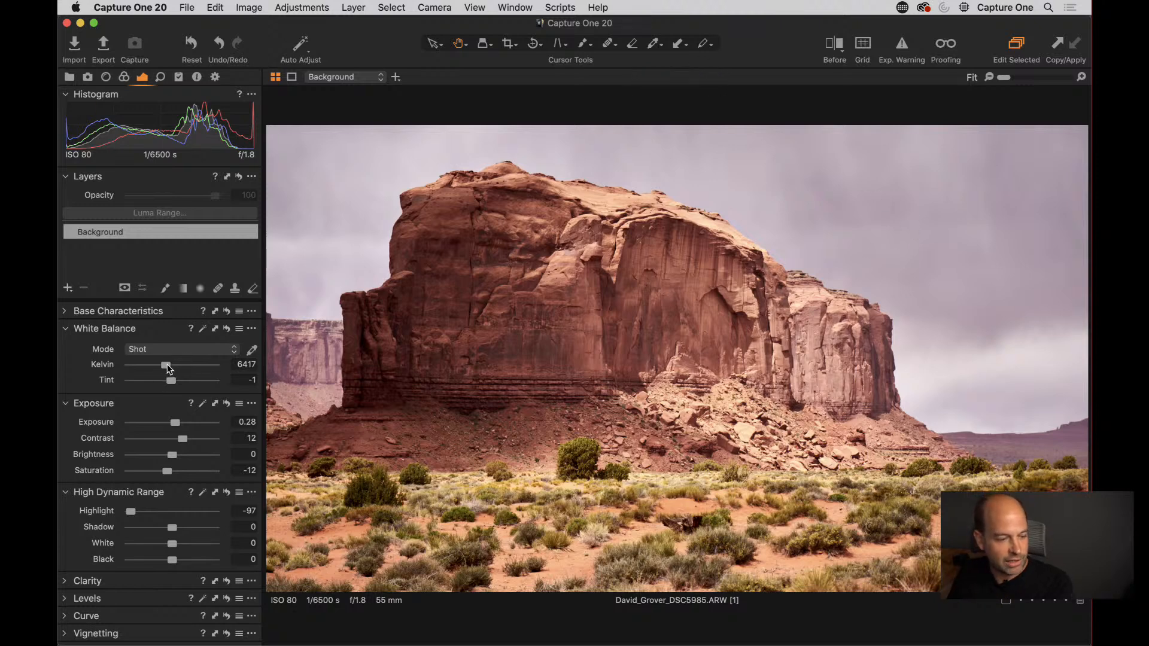
pyautogui.moveTo(167, 365); pyautogui.dragTo(163, 365)
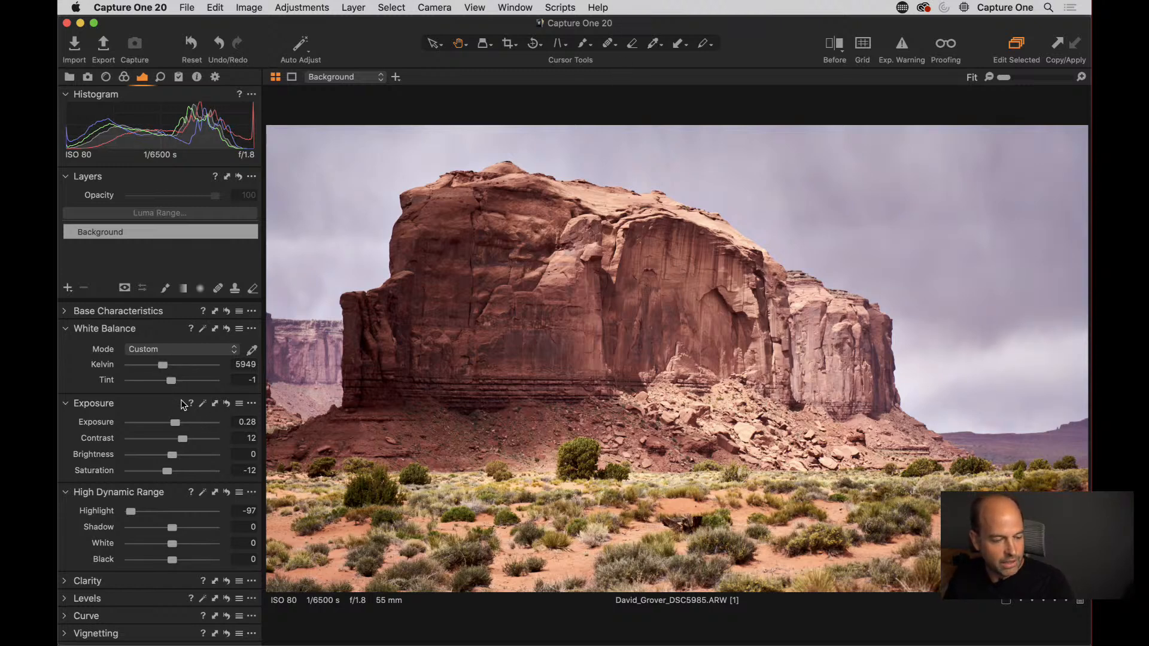
# - Reset the Exposure, High Dynamic Range and Levels adjustments of the background layer to their defaults
pyautogui.click(227, 404)
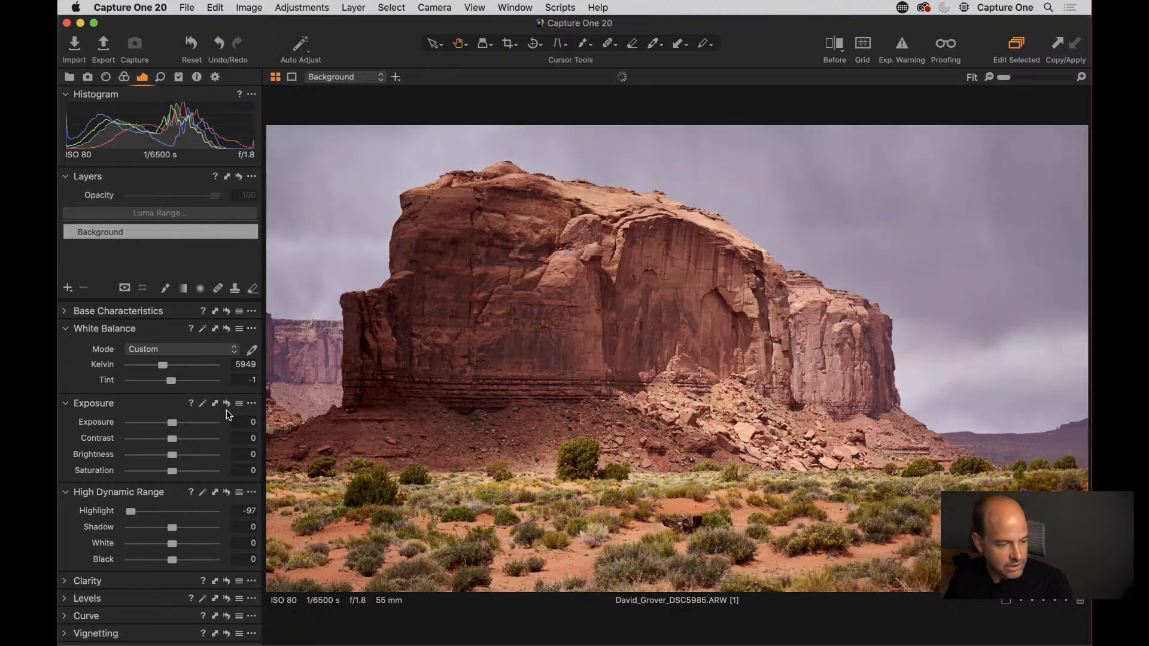
pyautogui.click(227, 492)
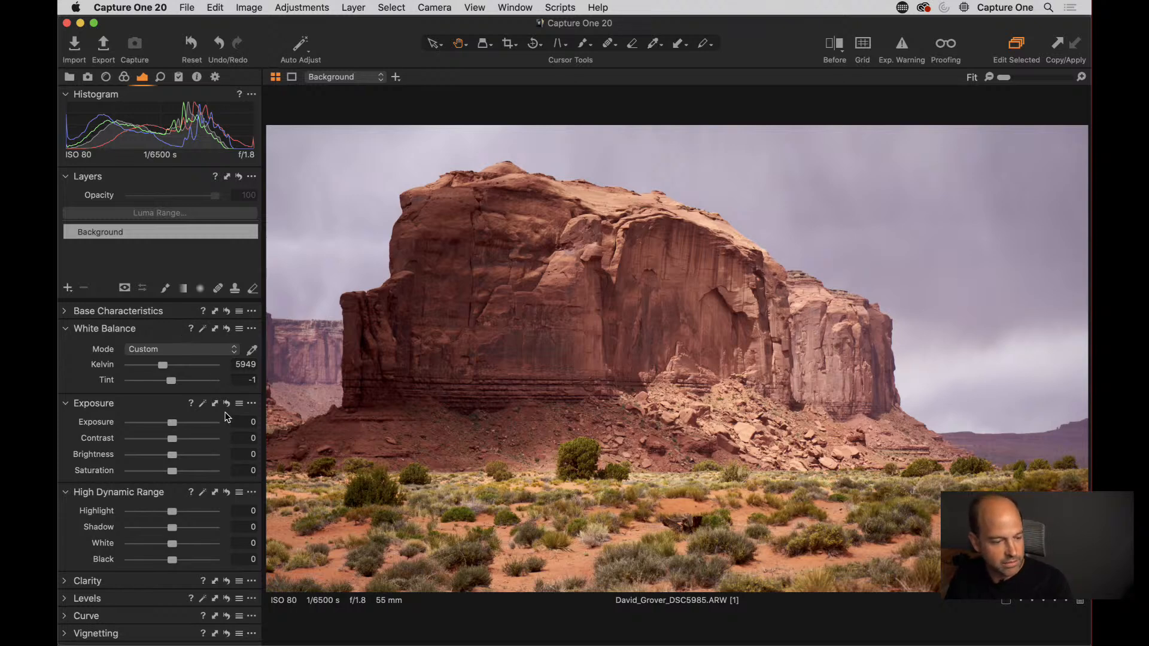
pyautogui.click(63, 599)
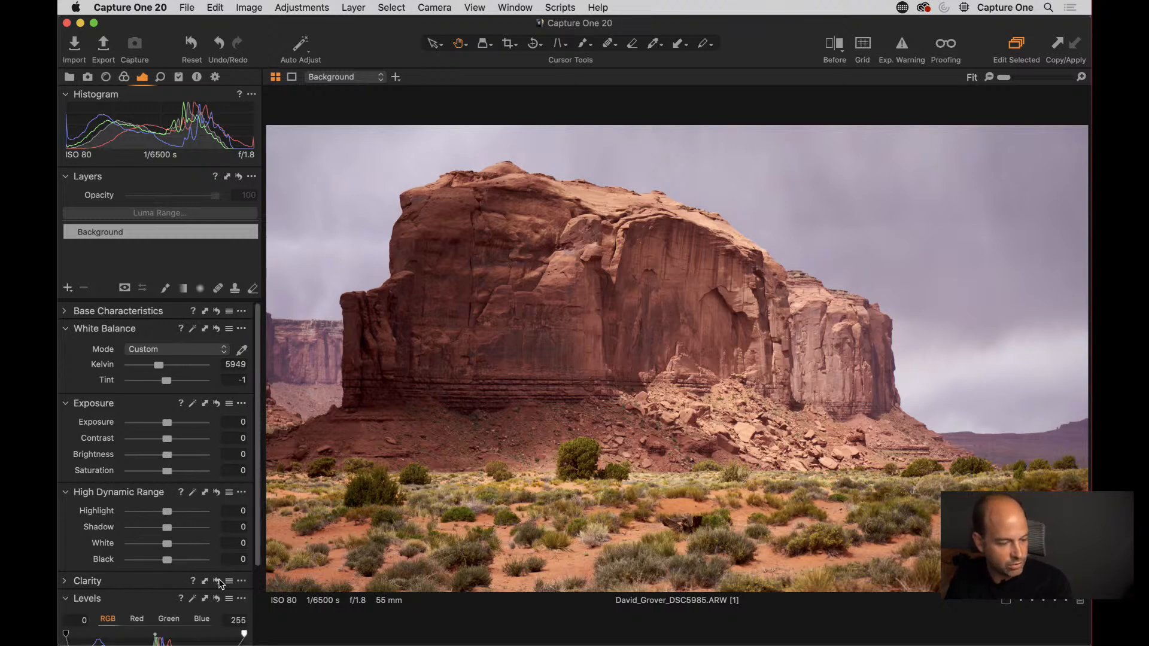
pyautogui.scroll(-4, 186, 536)
pyautogui.click(217, 496)
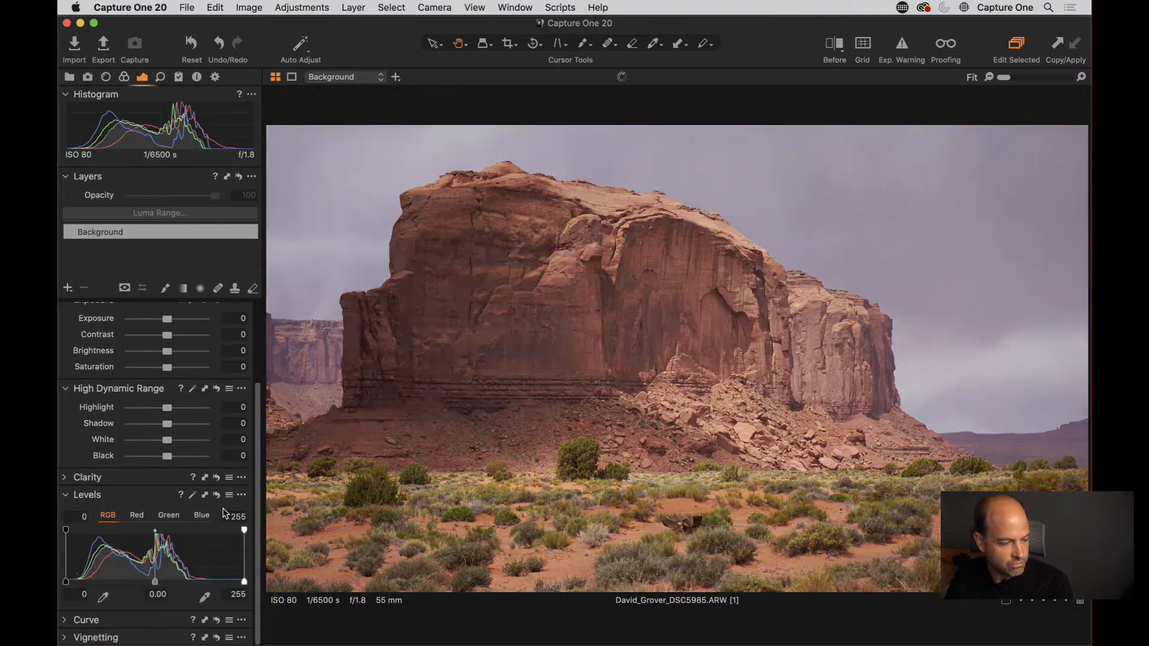
pyautogui.scroll(4, 168, 425)
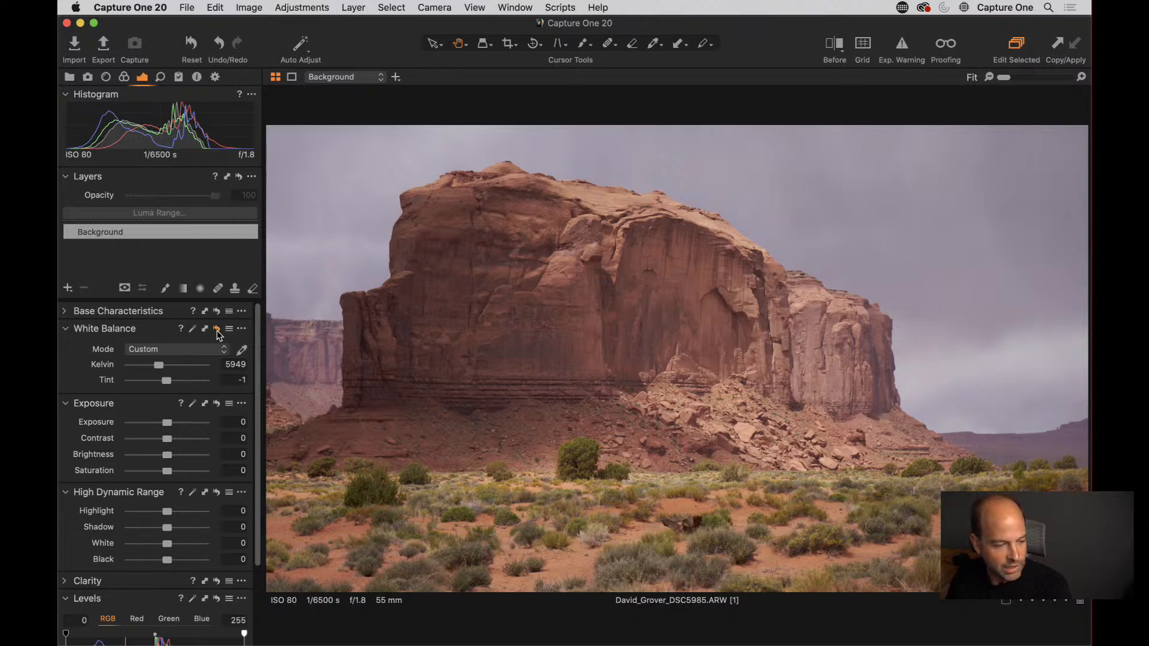
# - Set the background layer's white balance to 5501 Kelvin and raise its exposure to 0.44
pyautogui.moveTo(158, 366); pyautogui.dragTo(157, 362)
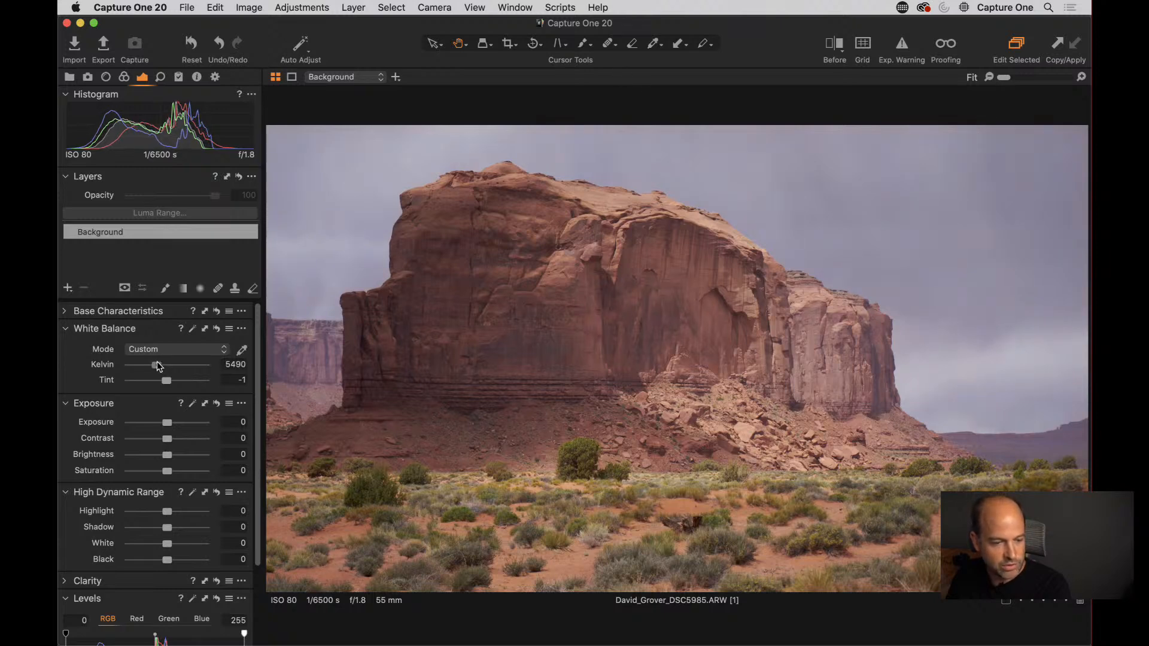
pyautogui.moveTo(156, 361); pyautogui.dragTo(158, 362)
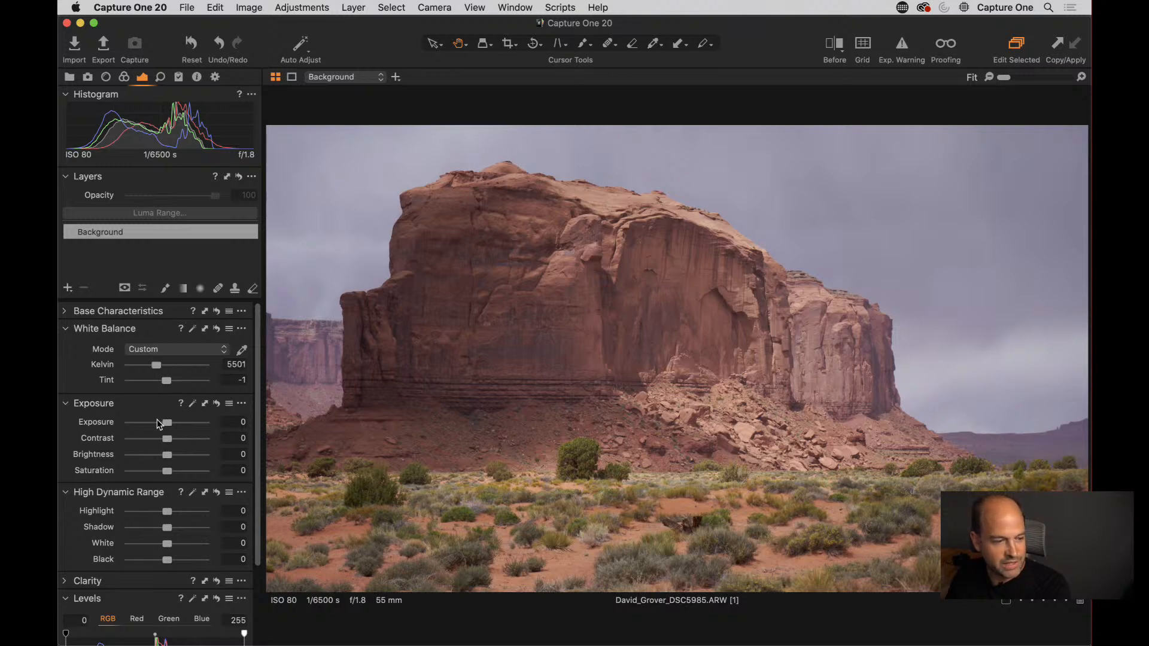
pyautogui.scroll(-3, 154, 434)
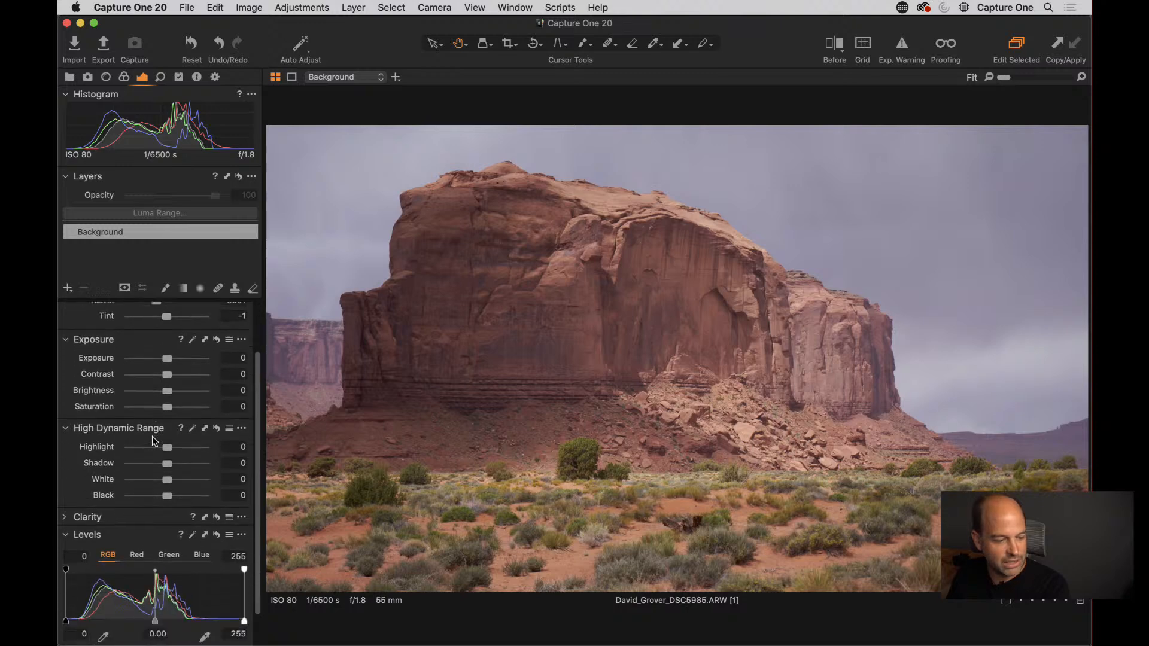
pyautogui.scroll(-2, 153, 441)
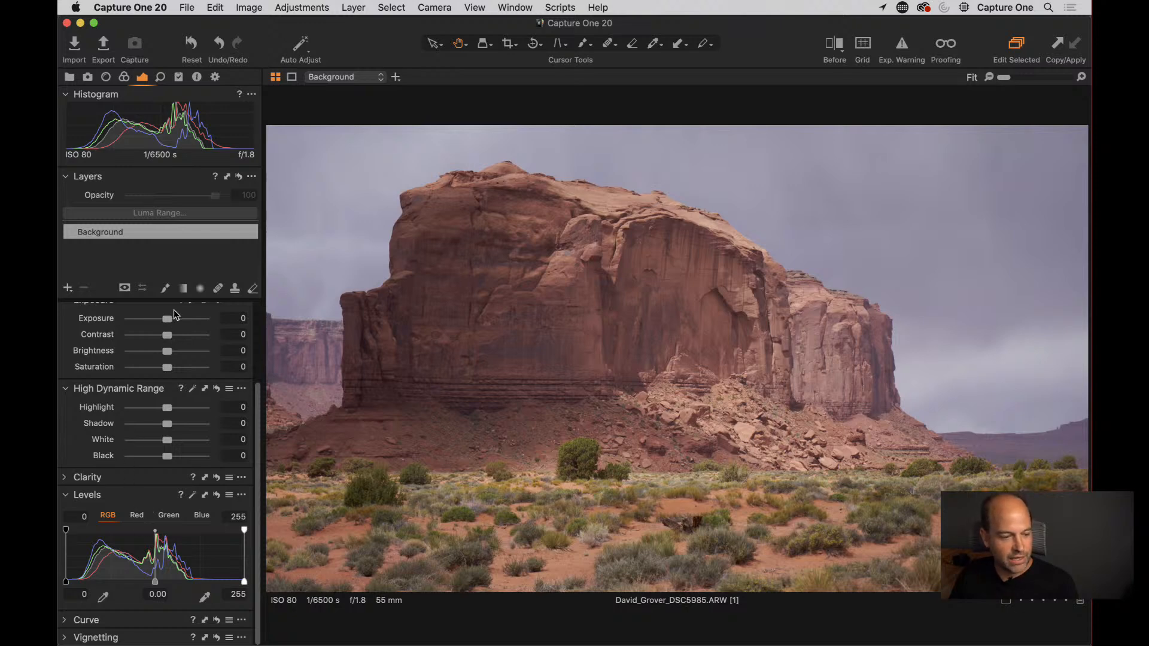
pyautogui.moveTo(169, 319); pyautogui.dragTo(174, 321)
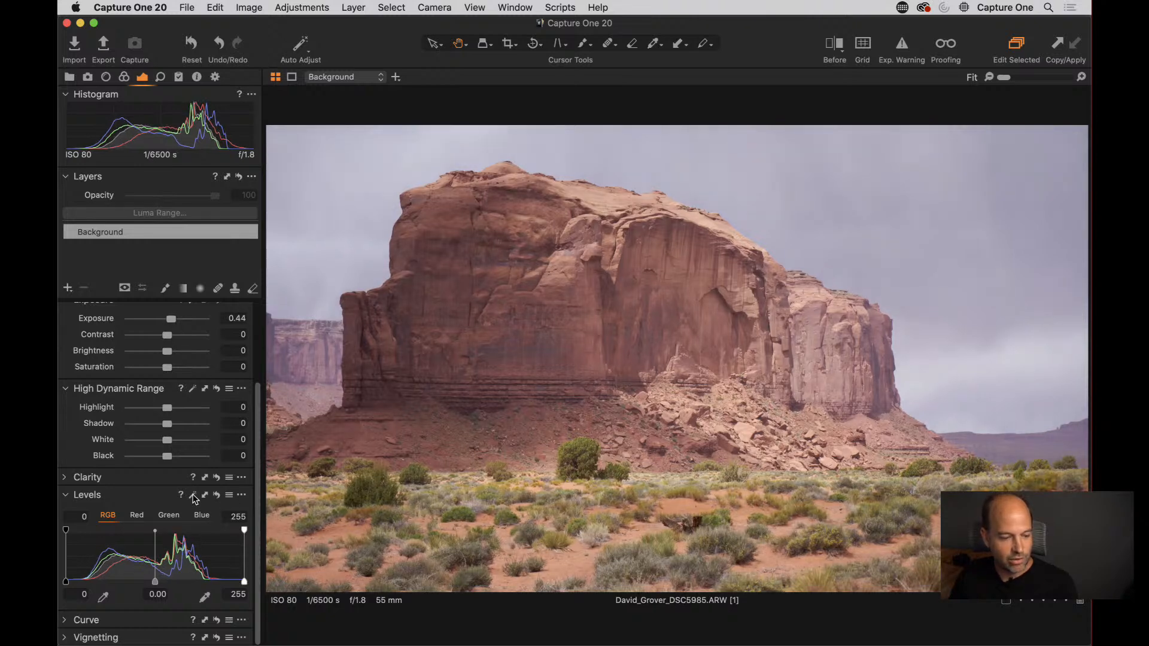
# - Apply the automatic Levels adjustment to the background layer, resetting it once for comparison before reapplying it
pyautogui.click(192, 496)
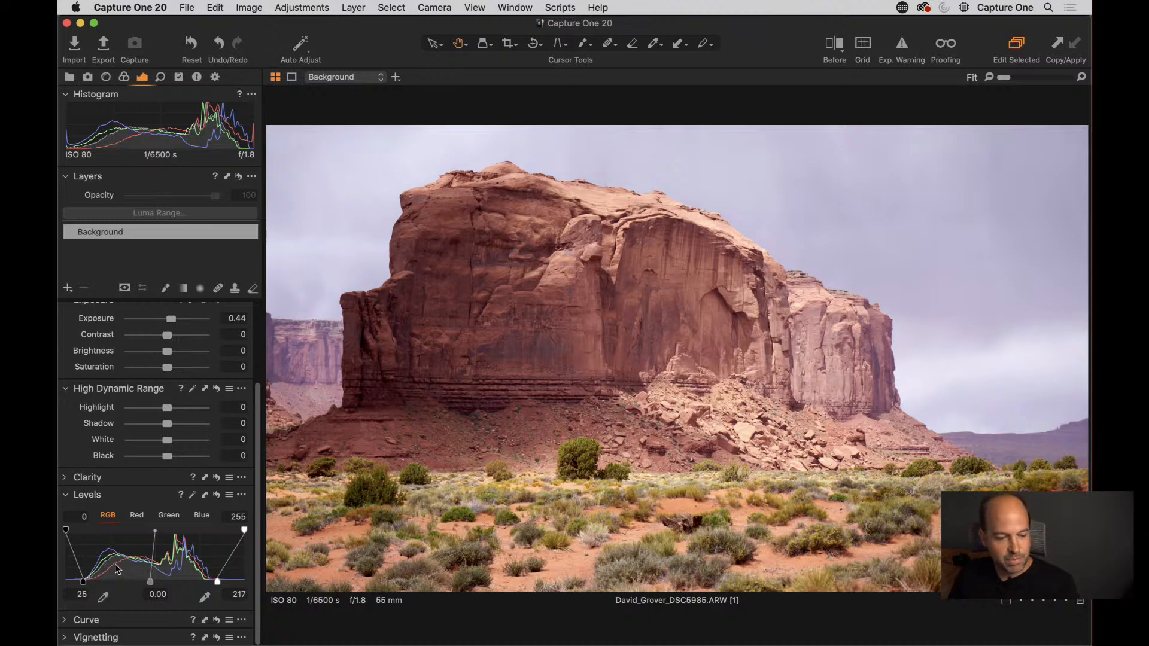
pyautogui.click(216, 496)
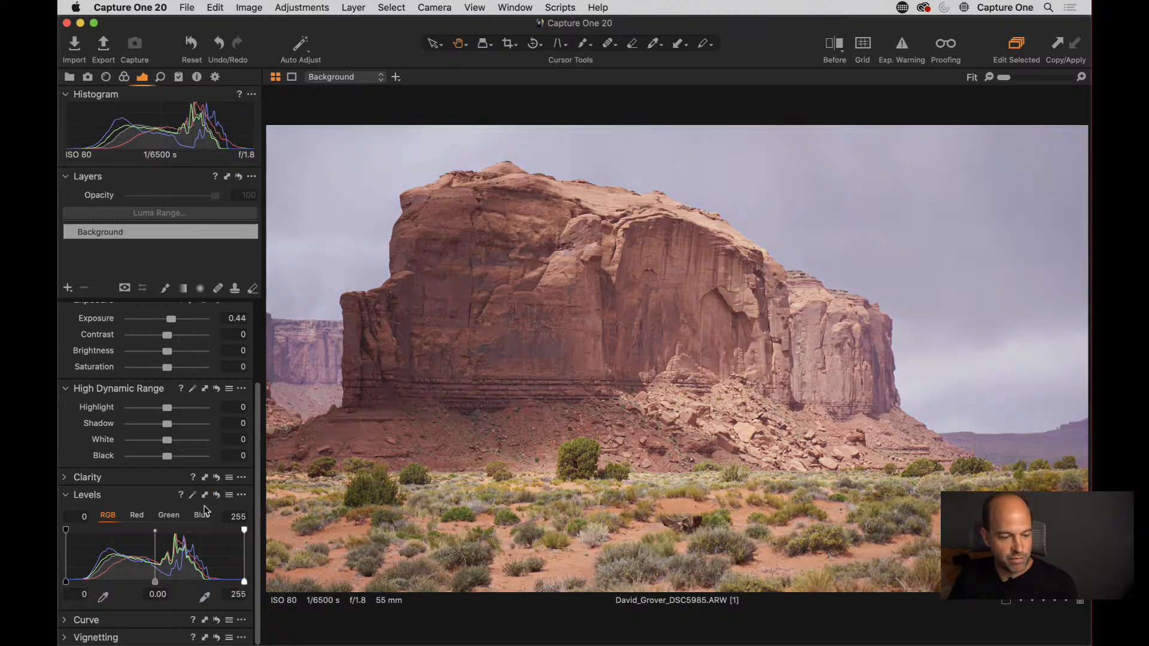
pyautogui.click(193, 494)
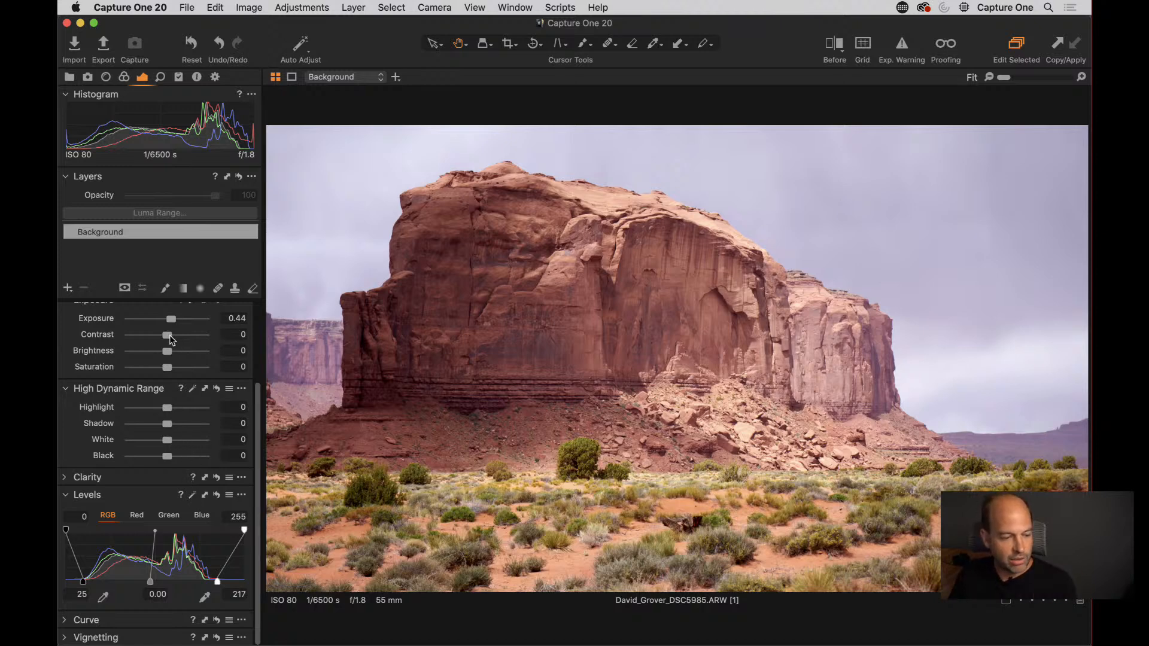
# - Set the background layer's contrast to 17 and its clarity to 19 with the Natural method
pyautogui.moveTo(171, 339); pyautogui.dragTo(182, 341)
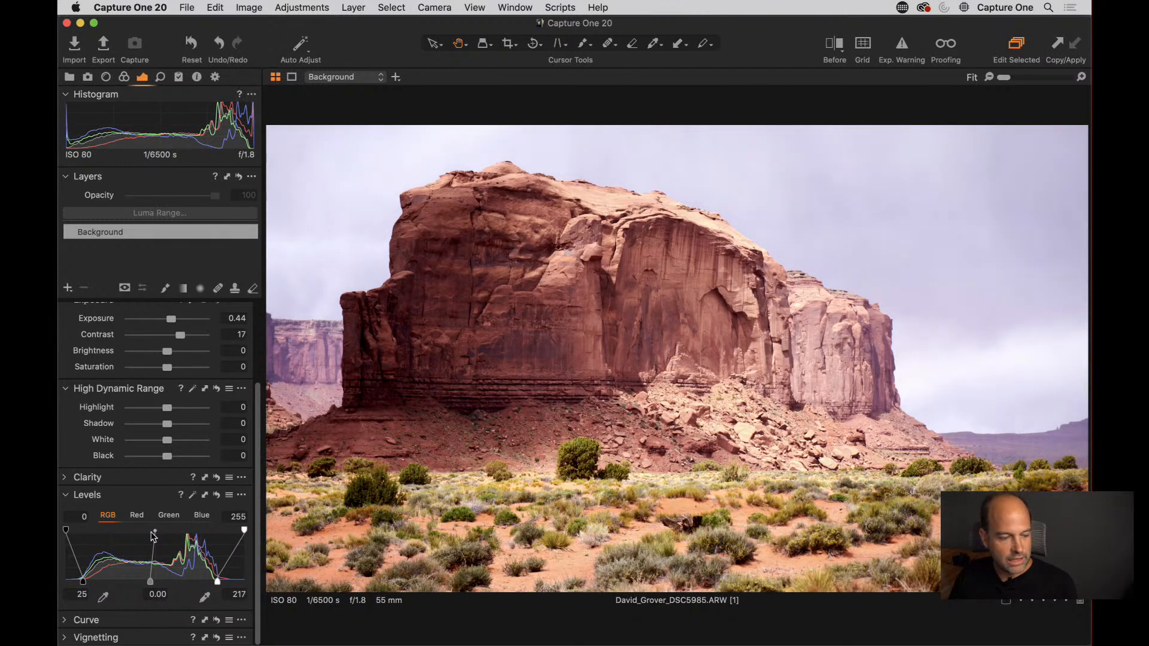
pyautogui.click(66, 478)
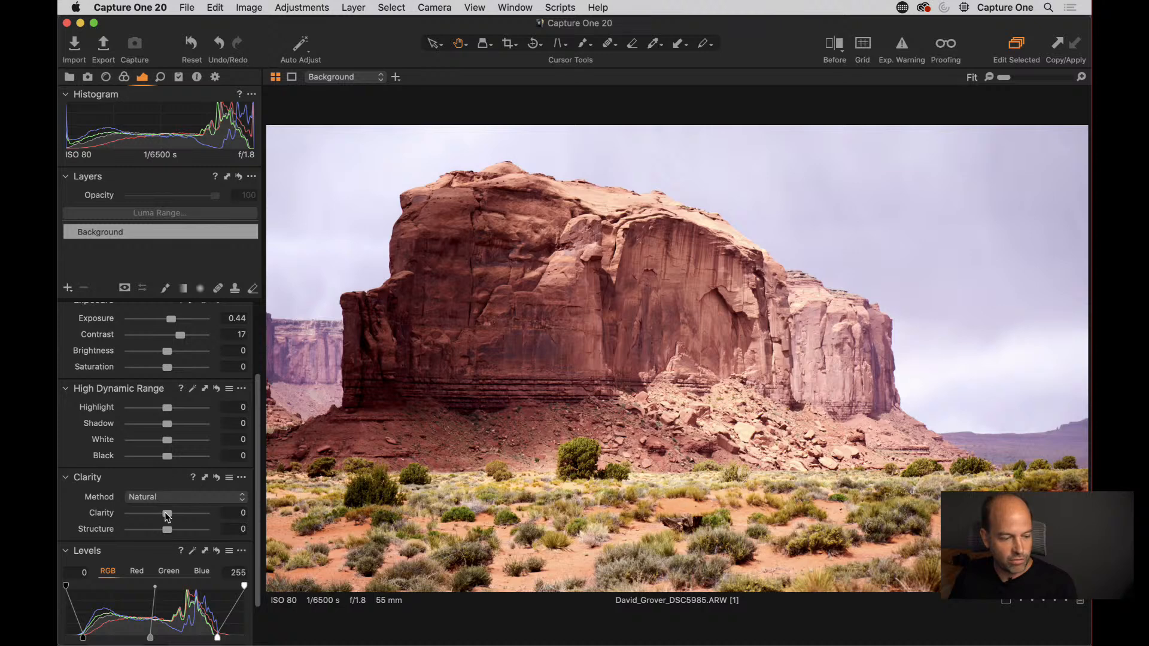
pyautogui.moveTo(167, 517); pyautogui.dragTo(174, 517)
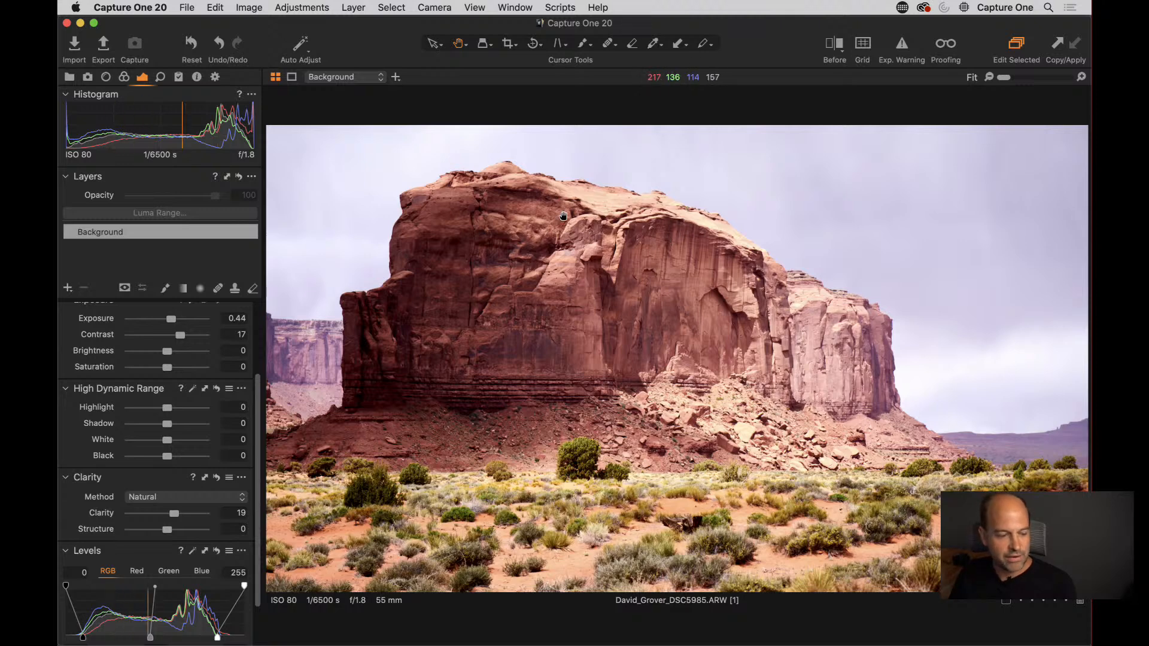
# - Recover the background layer's bright tones with a Levels highlight point of 225, Highlight -96 and White -25
pyautogui.moveTo(217, 639); pyautogui.dragTo(223, 638)
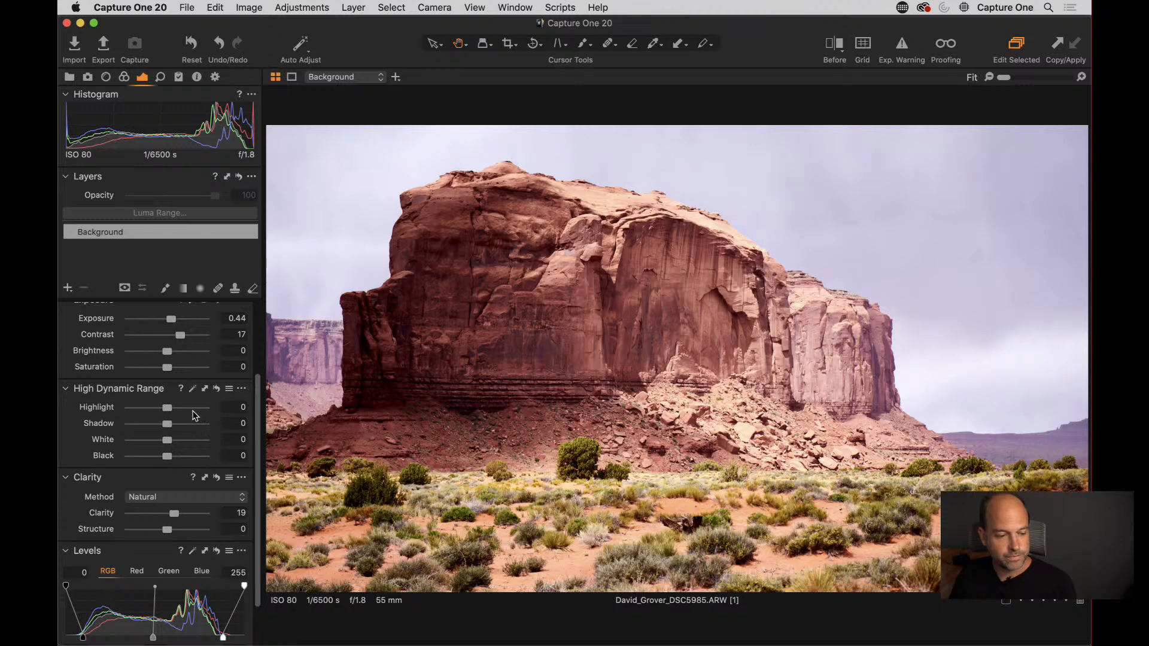
pyautogui.moveTo(168, 409); pyautogui.dragTo(131, 412)
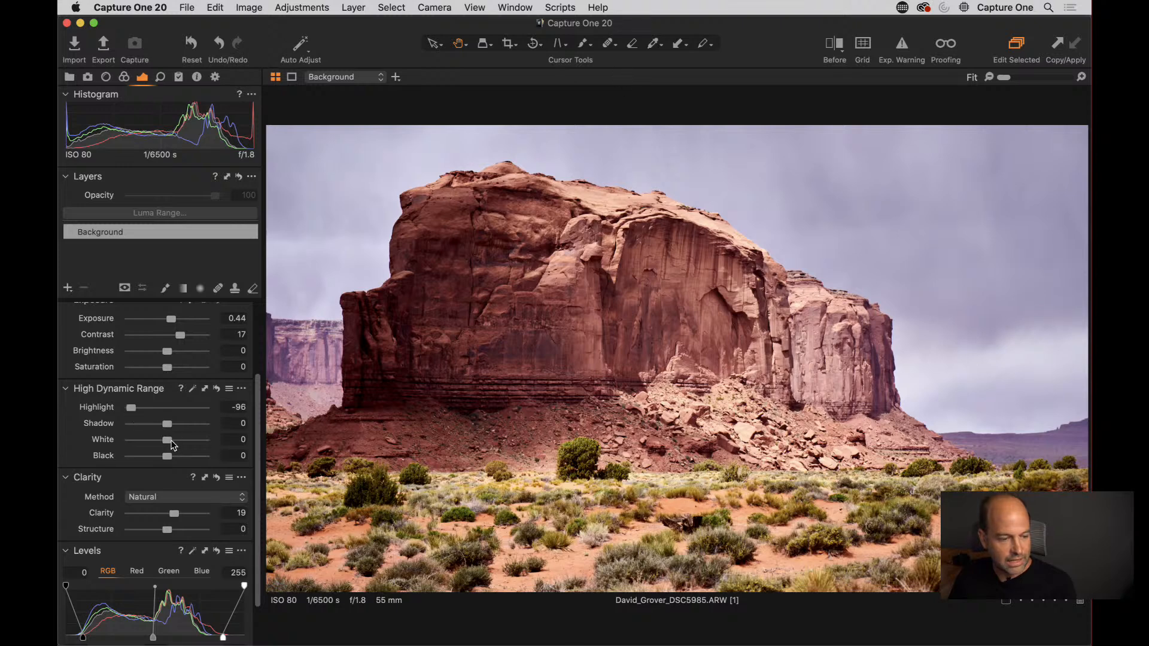
pyautogui.moveTo(171, 444)
pyautogui.mouseDown()
pyautogui.moveTo(133, 443)
pyautogui.moveTo(157, 441)
pyautogui.mouseUp()
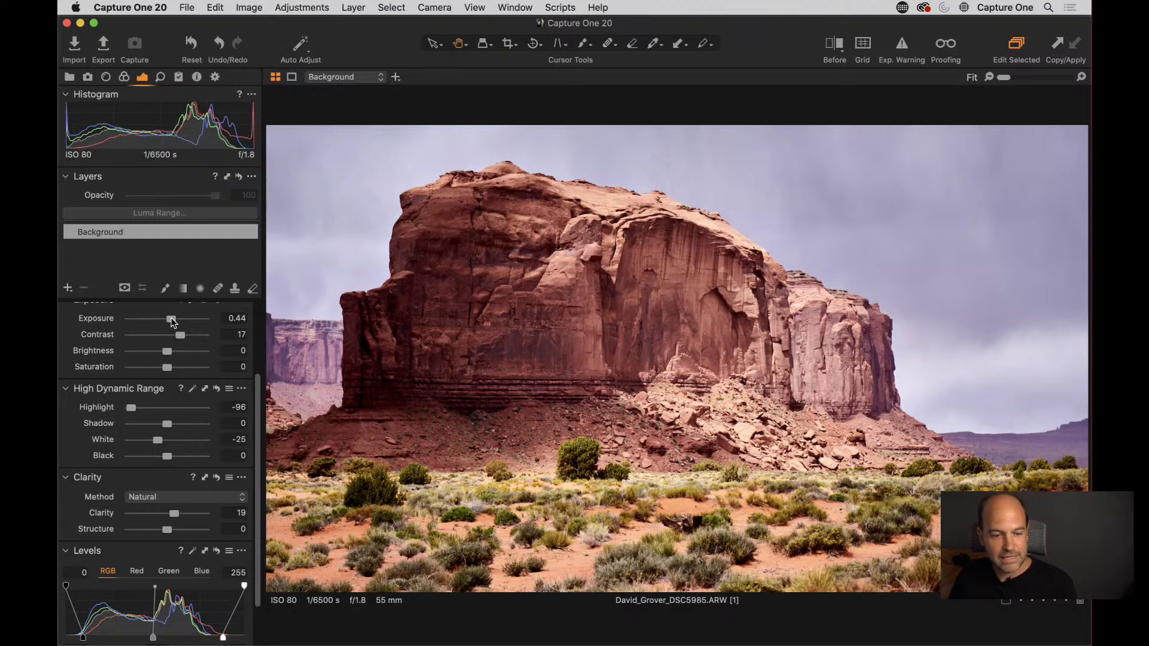
# - Rebalance the background layer's tones with Exposure -0.19, Brightness 10 and a Levels shadow point of 19
pyautogui.moveTo(170, 322); pyautogui.dragTo(173, 353)
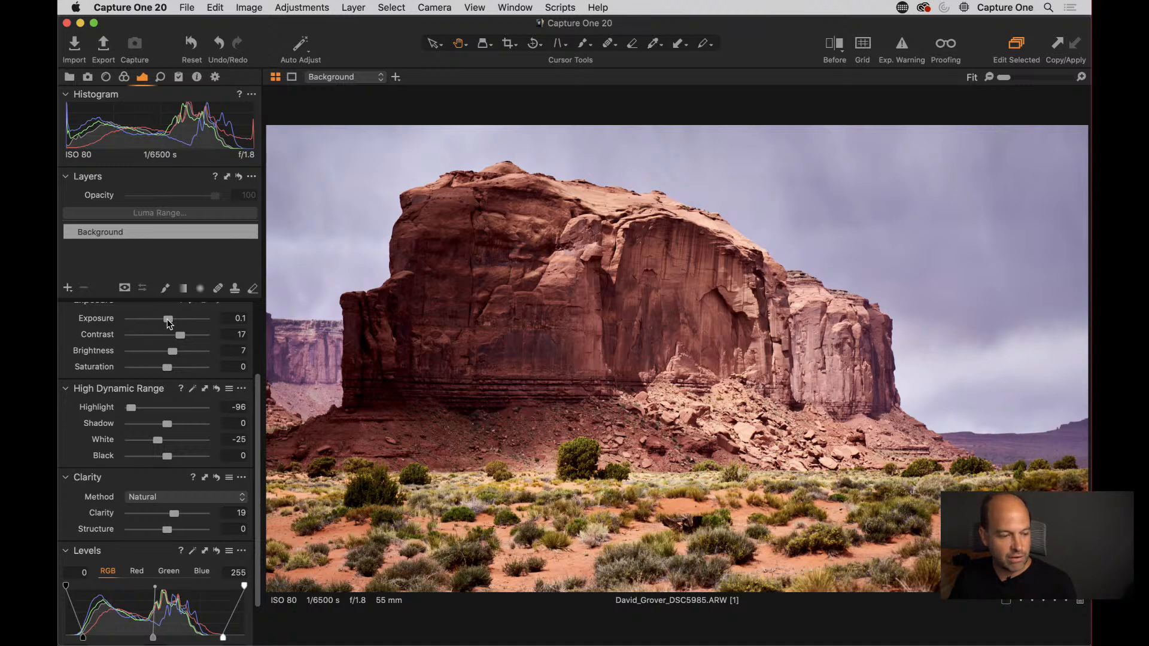
pyautogui.moveTo(168, 320); pyautogui.dragTo(166, 322)
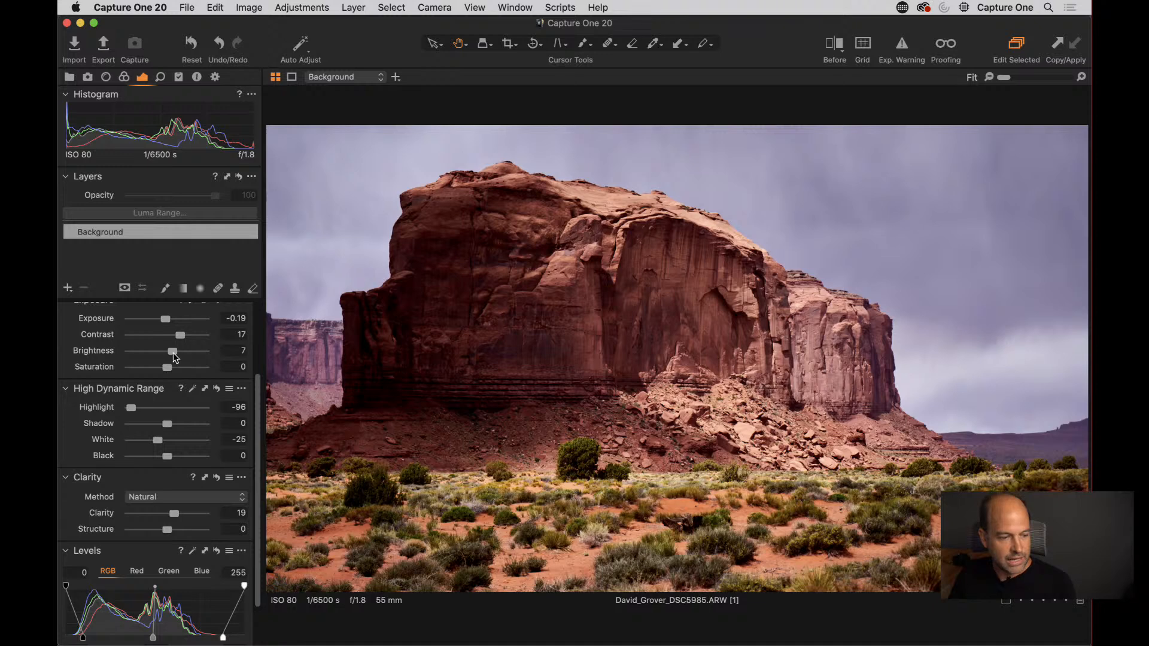
pyautogui.moveTo(176, 354); pyautogui.dragTo(179, 353)
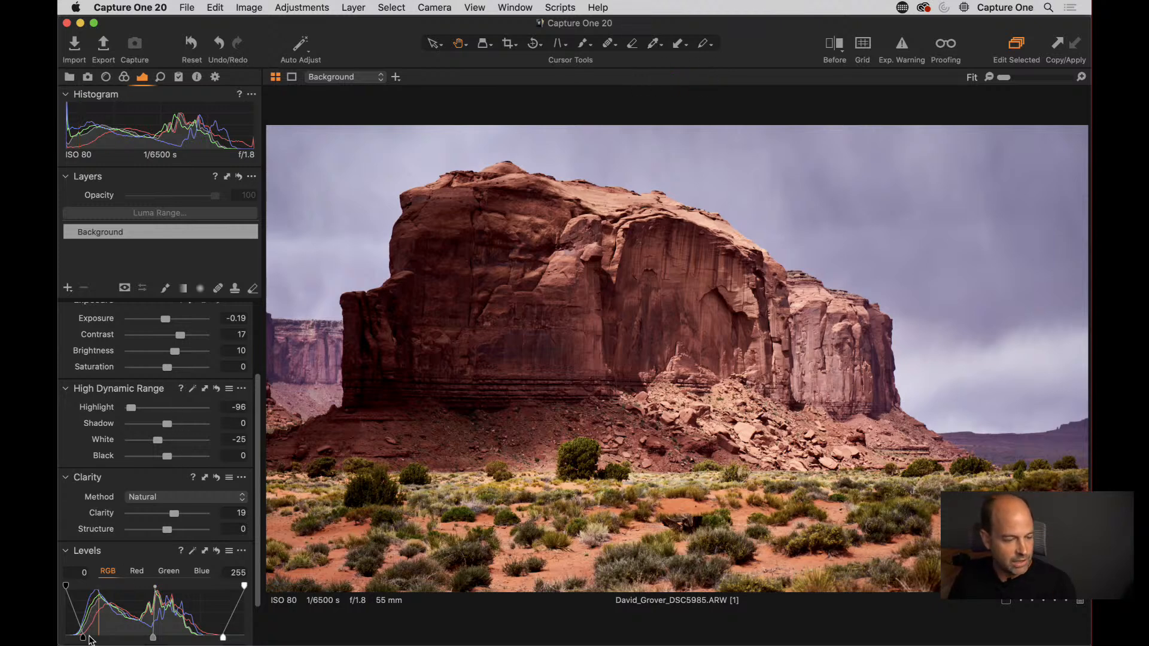
pyautogui.moveTo(85, 641); pyautogui.dragTo(79, 639)
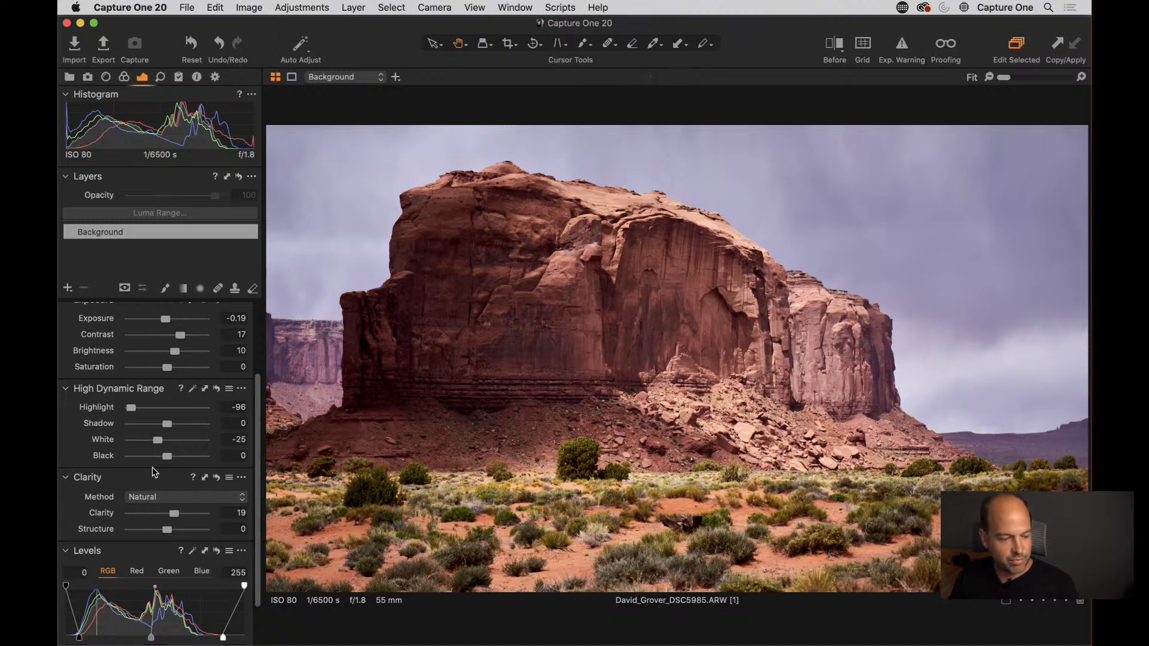
# - Try darkening the photo's edges with a vignetting amount of about -0.61, and reset the vignetting
pyautogui.scroll(-3, 146, 486)
pyautogui.click(66, 638)
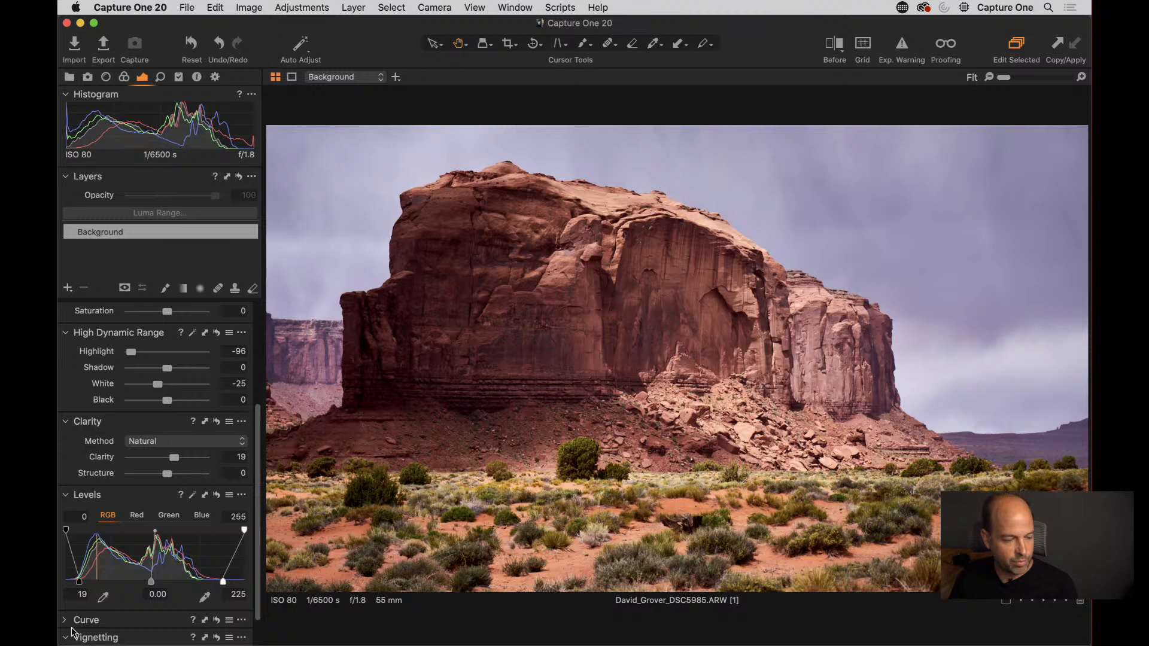
pyautogui.scroll(-1, 190, 591)
pyautogui.scroll(-2, 191, 591)
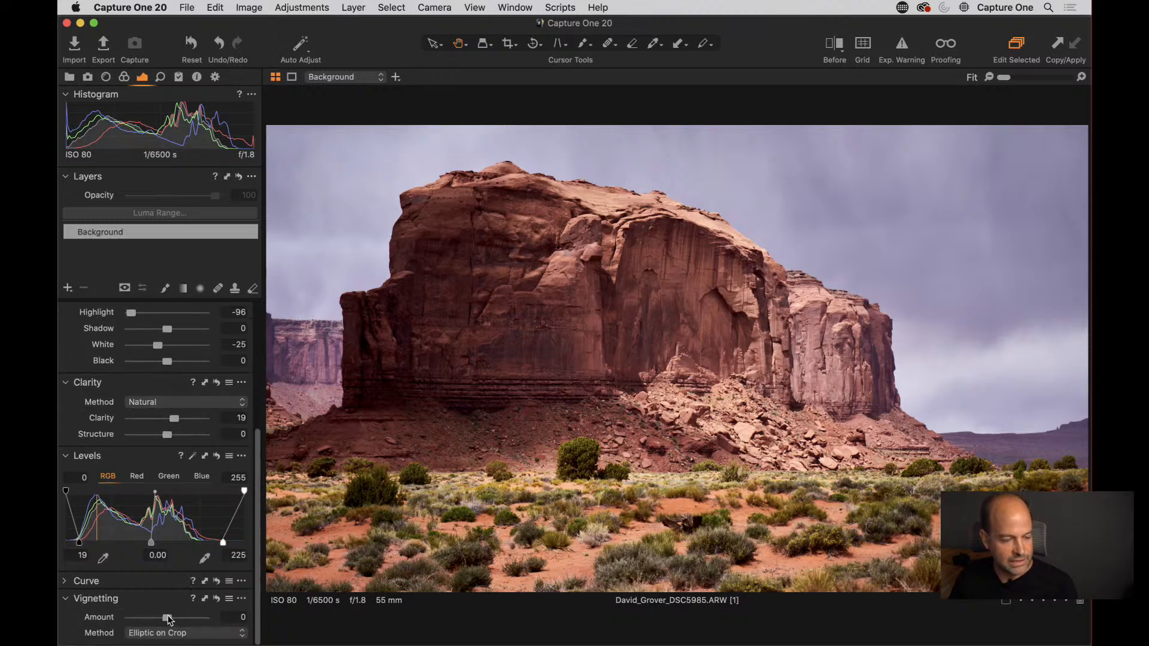
pyautogui.moveTo(167, 617); pyautogui.dragTo(156, 621)
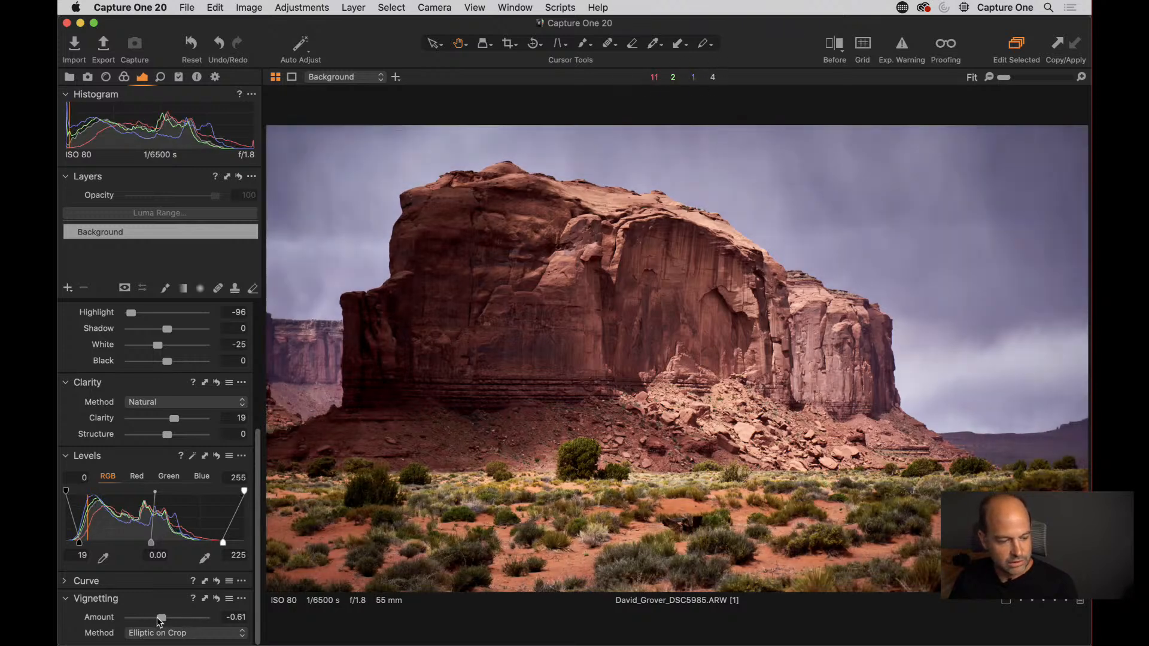
pyautogui.click(217, 599)
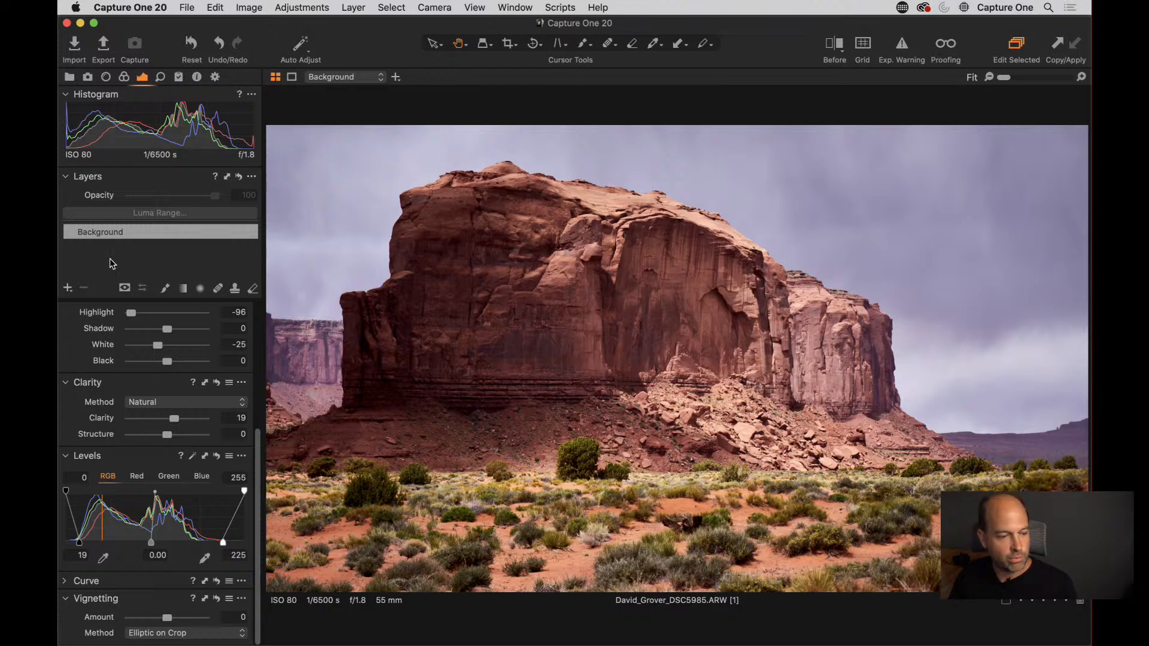
# - Add a new empty adjustment layer and draw an elliptical radial gradient mask over the centre of the butte
pyautogui.click(67, 288)
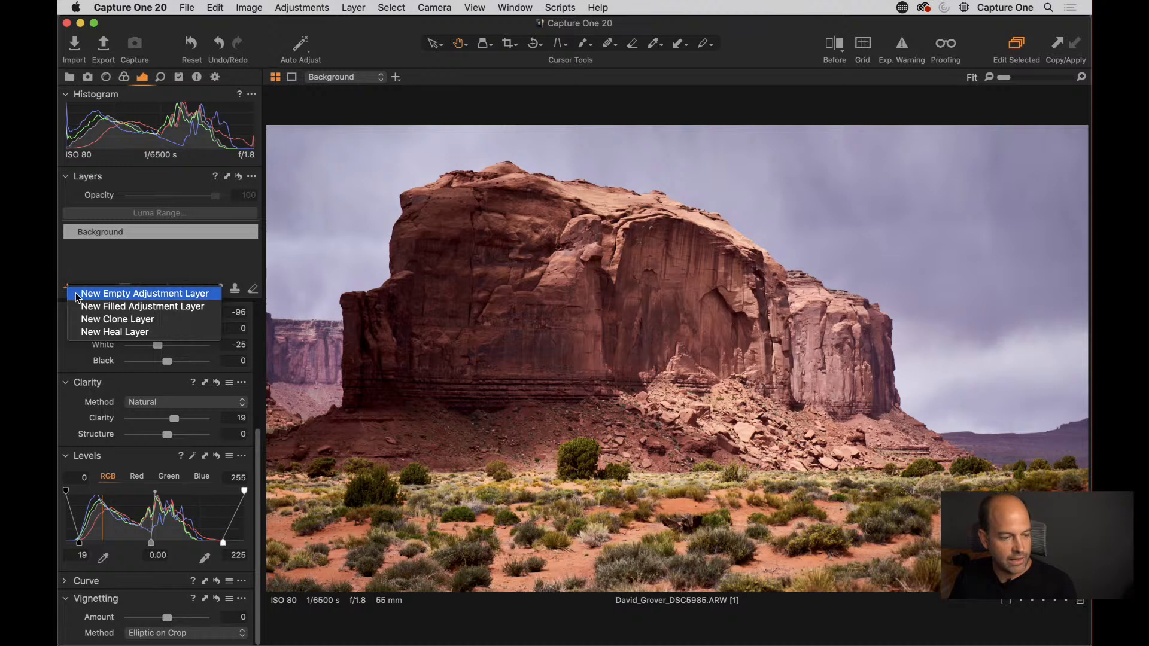
pyautogui.click(77, 294)
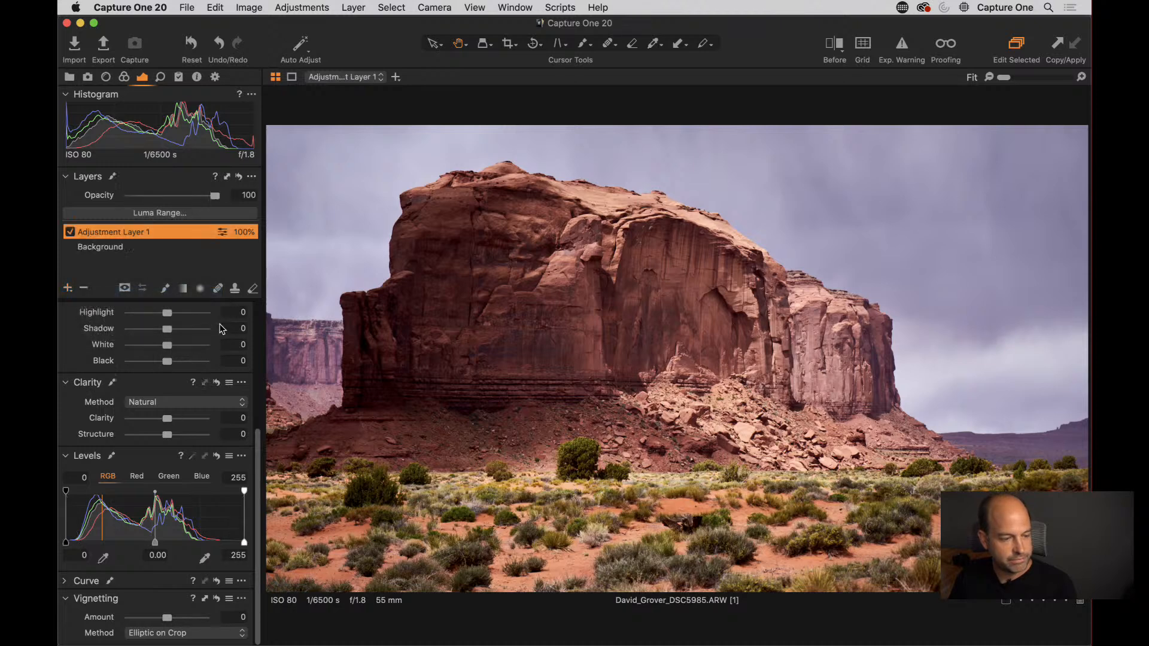
pyautogui.click(200, 290)
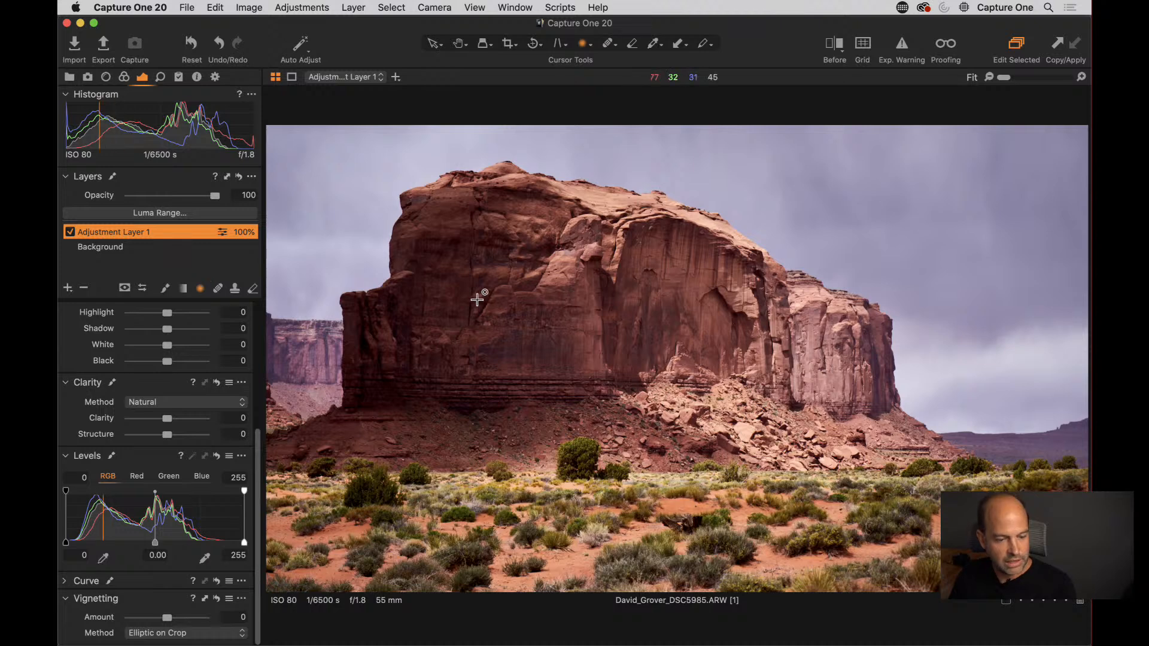
pyautogui.moveTo(422, 294); pyautogui.dragTo(646, 409)
pyautogui.moveTo(527, 335); pyautogui.dragTo(683, 344)
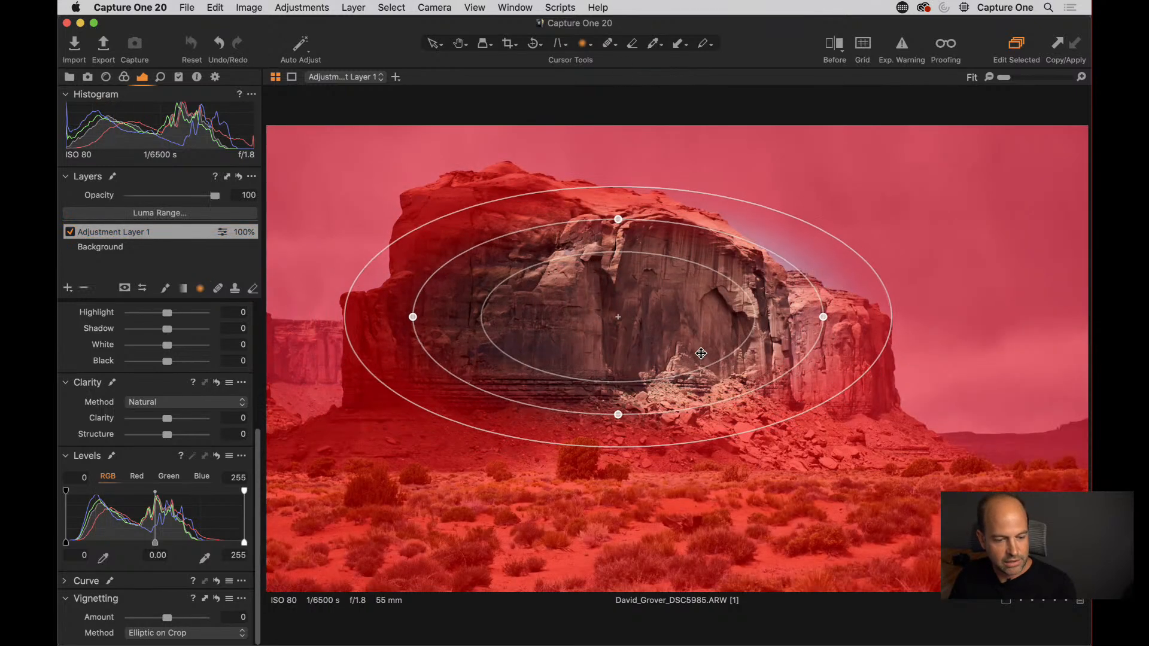
# - Widen the radial mask's outer falloff beyond the butte and centre the ellipse on the rock face
pyautogui.moveTo(824, 404); pyautogui.dragTo(892, 433)
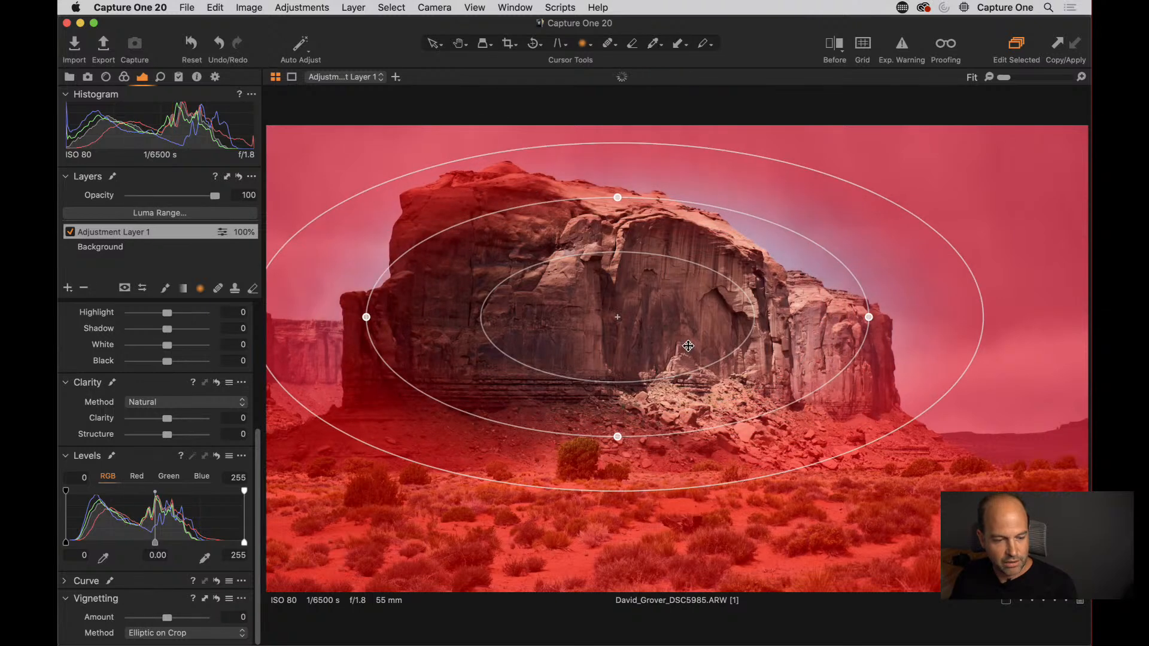
pyautogui.moveTo(685, 344); pyautogui.dragTo(652, 361)
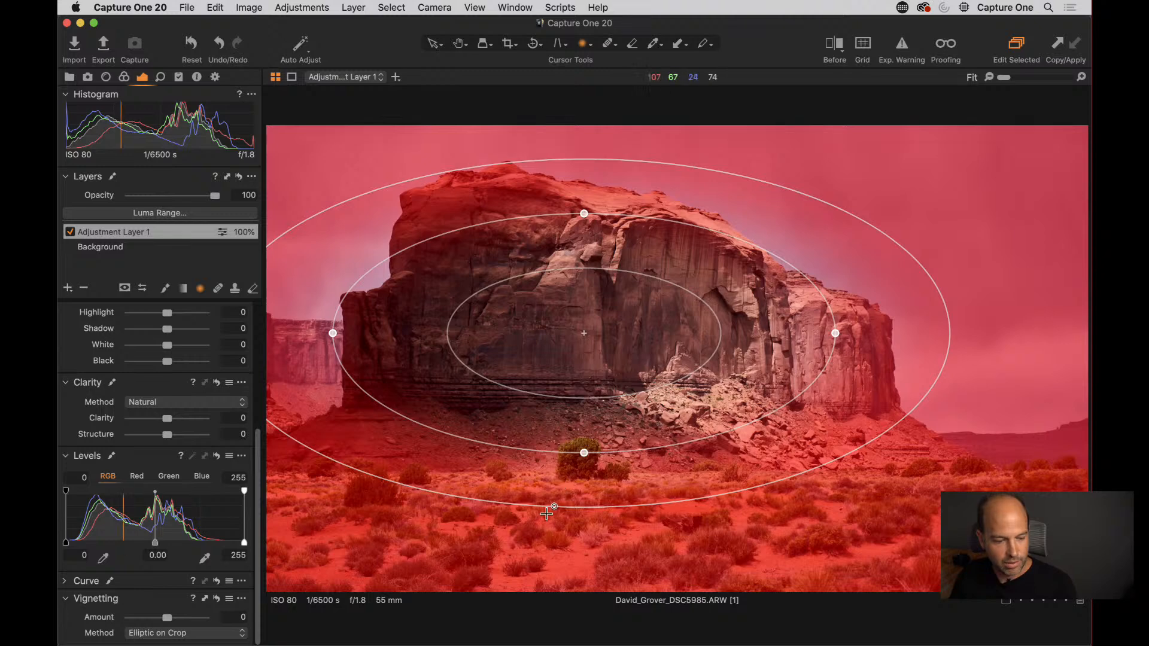
pyautogui.moveTo(546, 507); pyautogui.dragTo(545, 562)
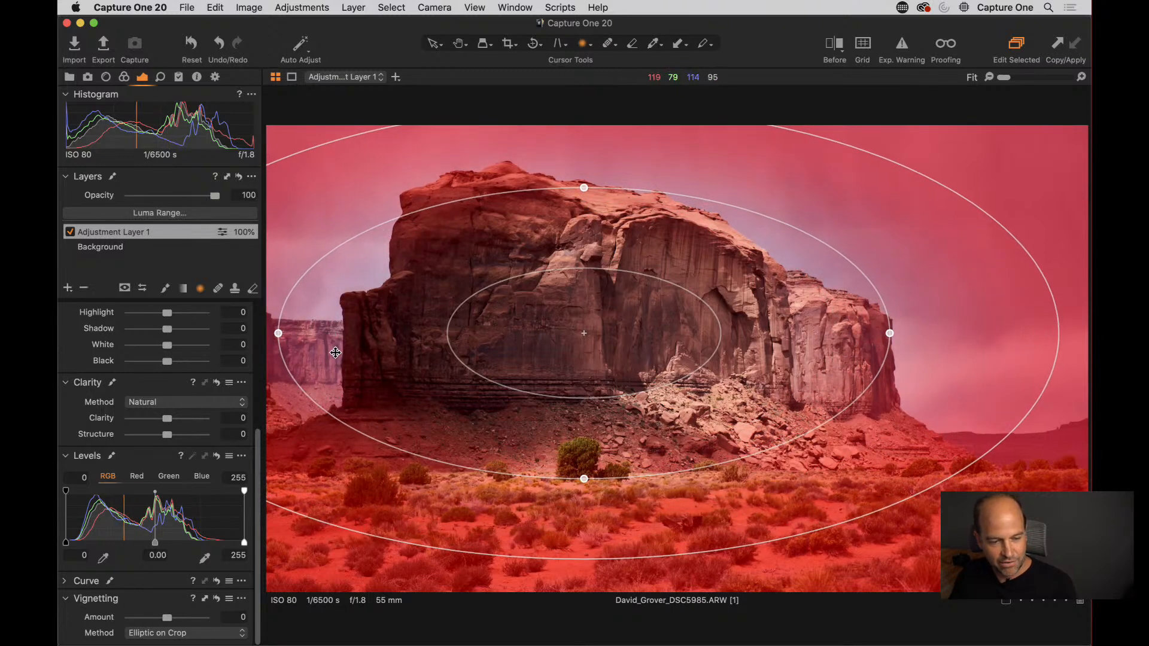
pyautogui.moveTo(531, 415); pyautogui.dragTo(544, 429)
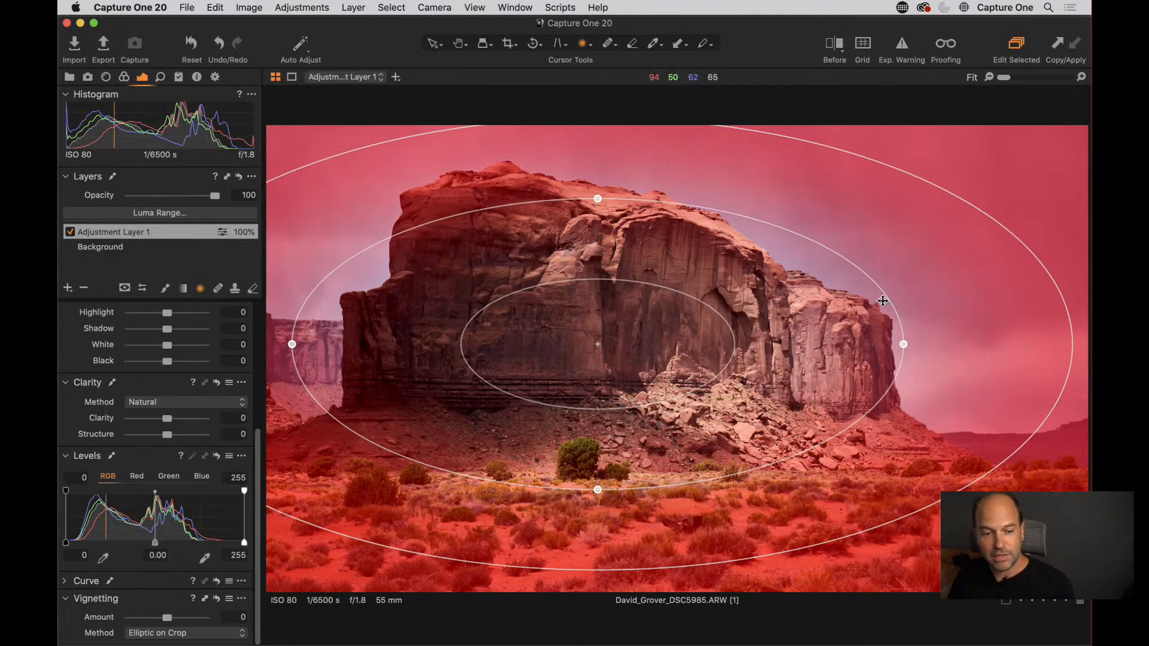
pyautogui.moveTo(629, 352); pyautogui.dragTo(628, 355)
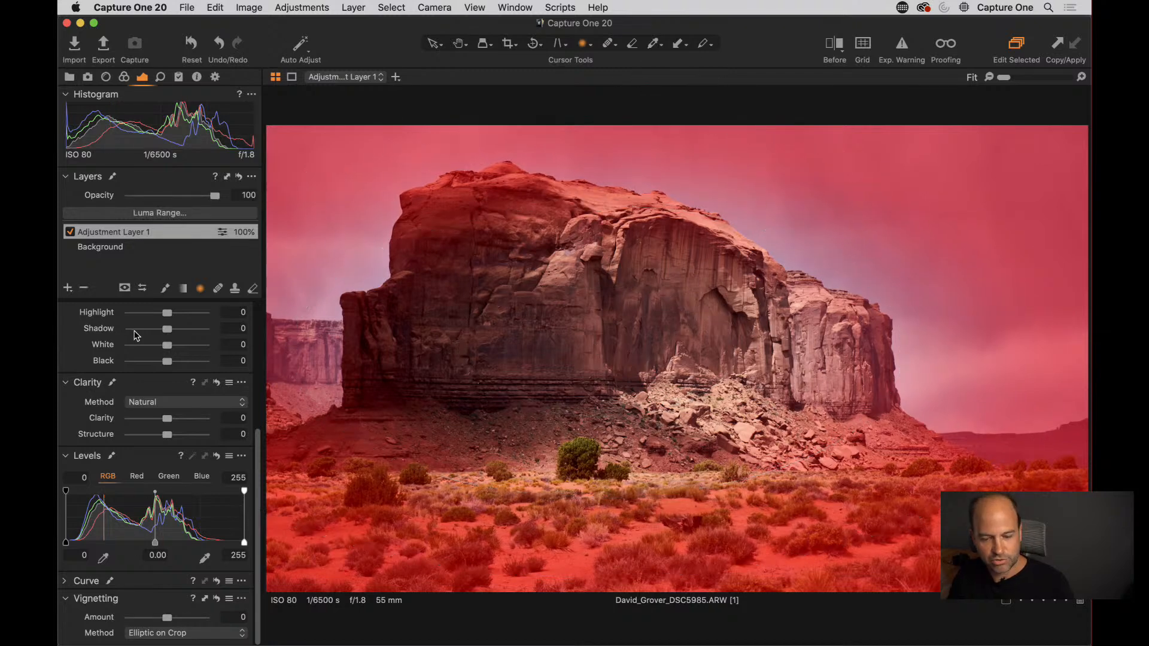
# - Check the radial mask overlay, leave it hidden, and lower the adjustment layer's exposure to -0.91
pyautogui.press('m')
pyautogui.press('m')
pyautogui.press('m')
pyautogui.press('m')
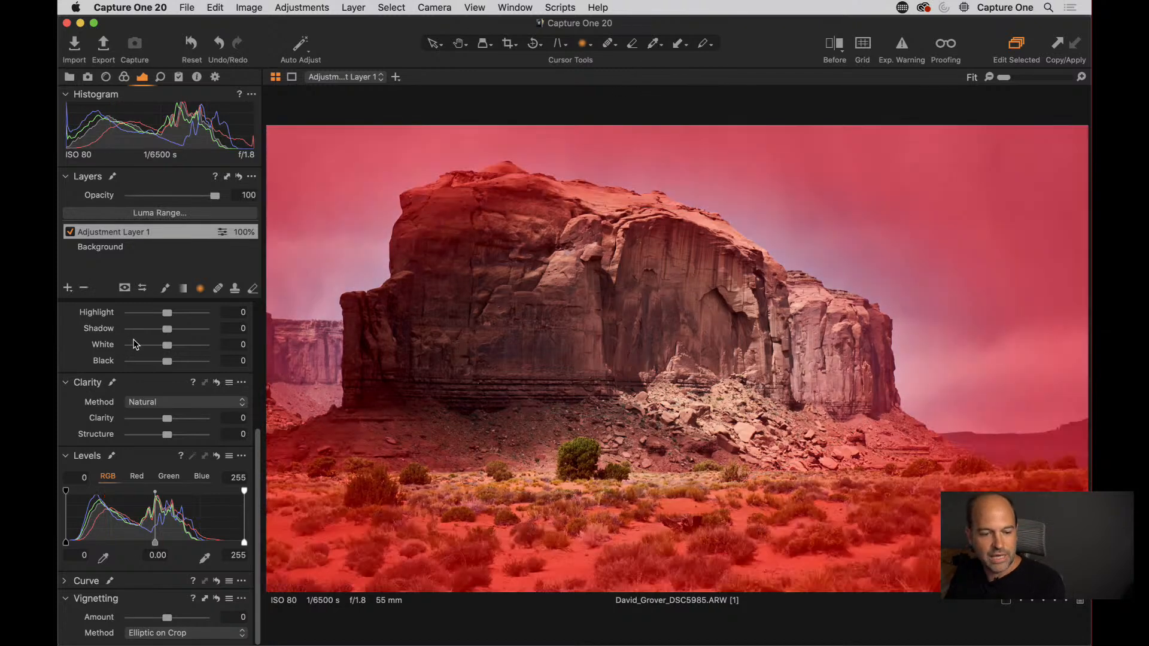
pyautogui.press('m')
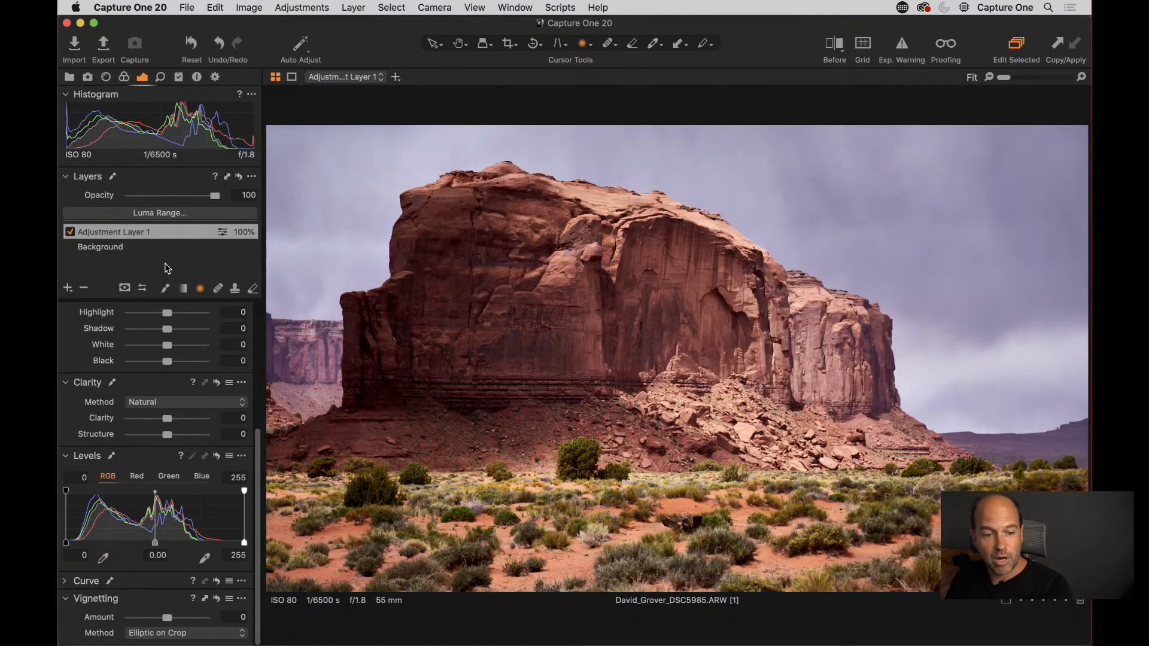
pyautogui.scroll(5, 159, 367)
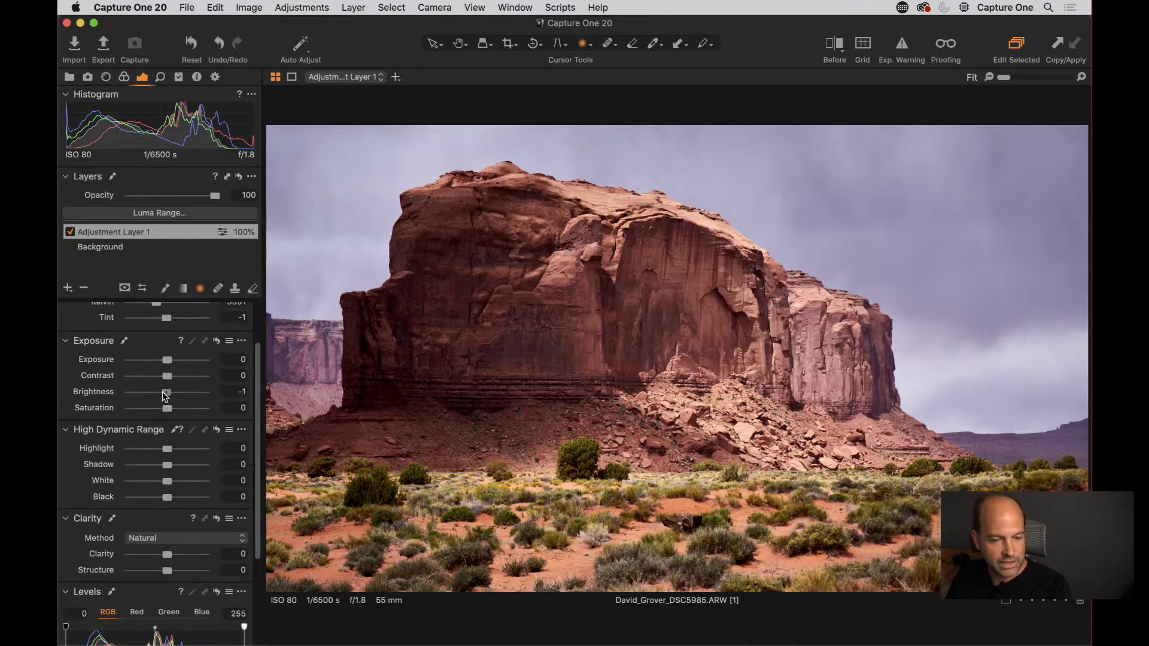
pyautogui.moveTo(163, 391); pyautogui.dragTo(159, 362)
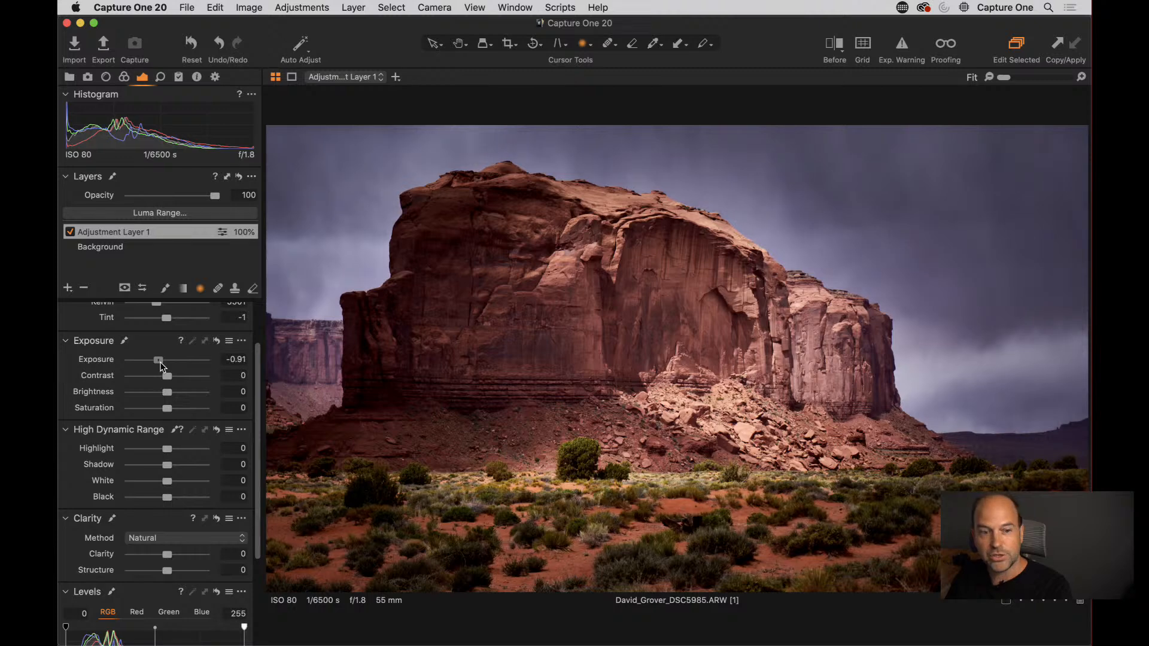
# - Reset the adjustment layer's exposure to 0, and set its brightness to -26, shadow to 33 and black to 87
pyautogui.moveTo(159, 362); pyautogui.dragTo(149, 394)
pyautogui.doubleClick(185, 363)
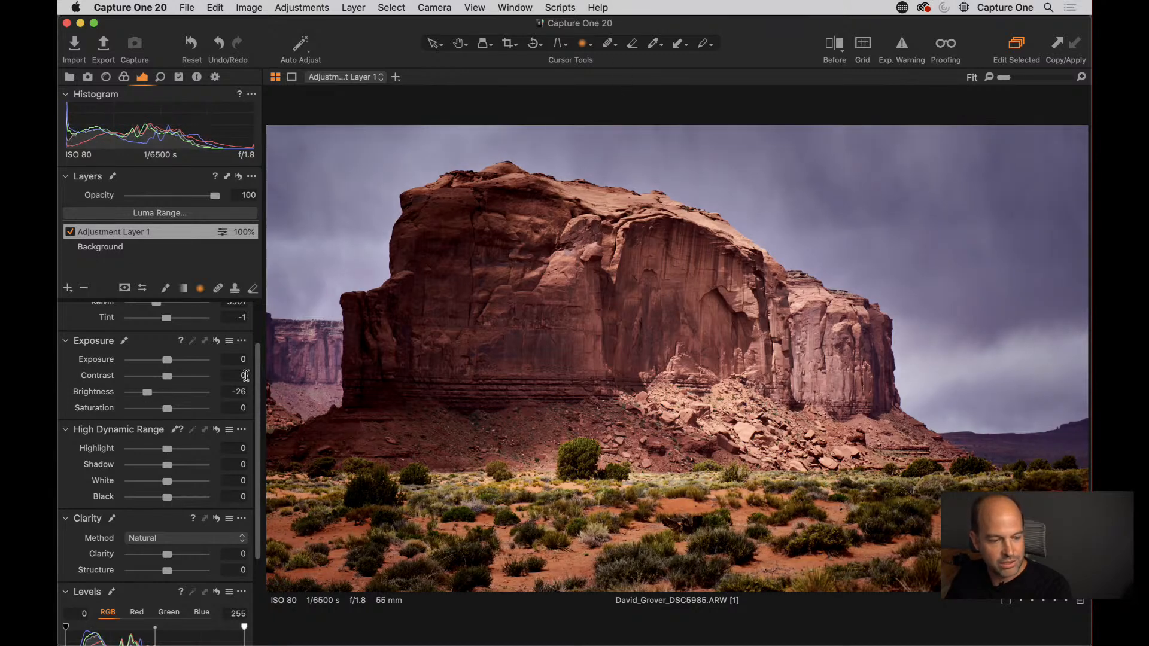
pyautogui.moveTo(362, 313)
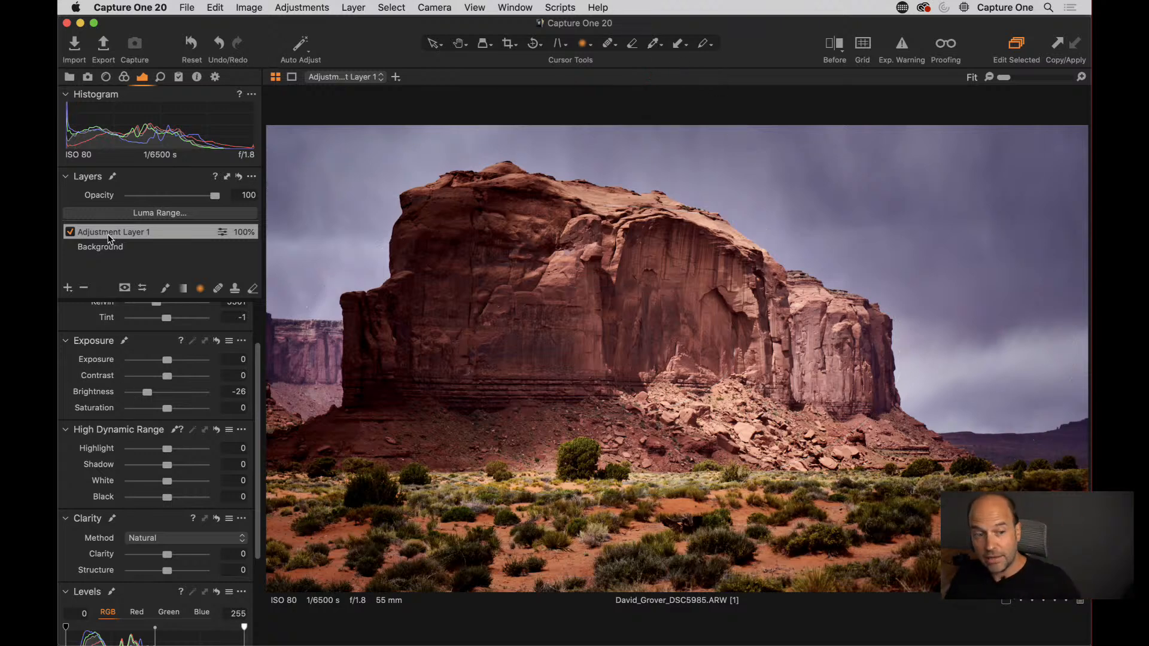
pyautogui.moveTo(164, 498); pyautogui.dragTo(180, 468)
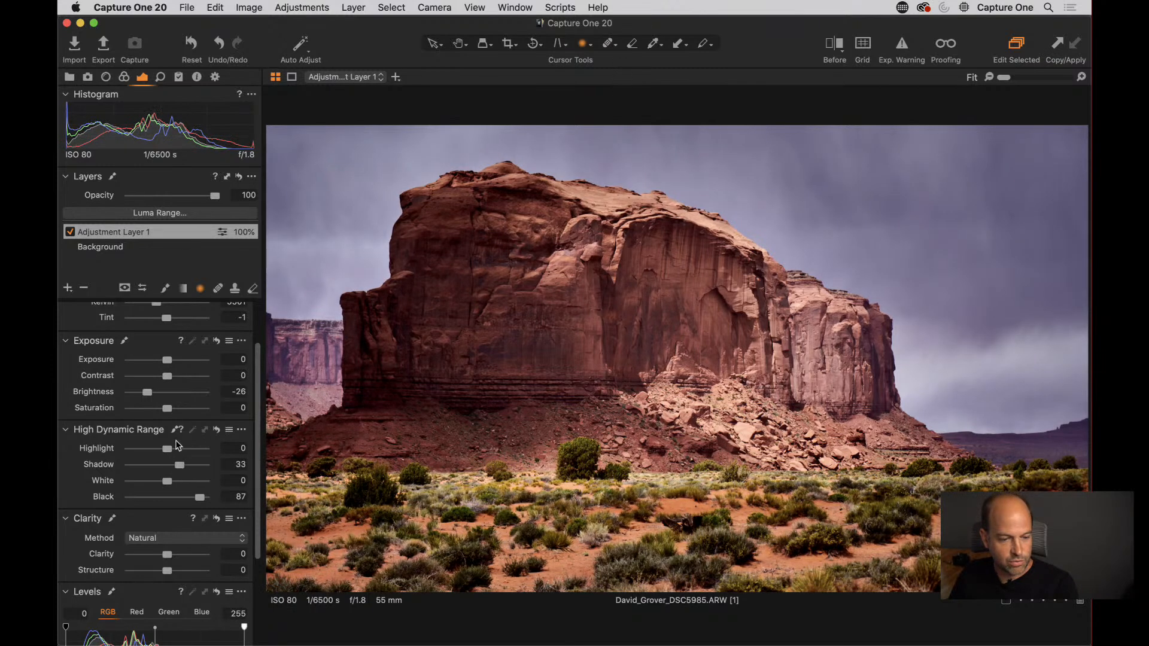
# - Compare the photo with the radial-masked layer off and on, and inspect the sky beside the butte at 100%
pyautogui.click(70, 233)
pyautogui.click(70, 233)
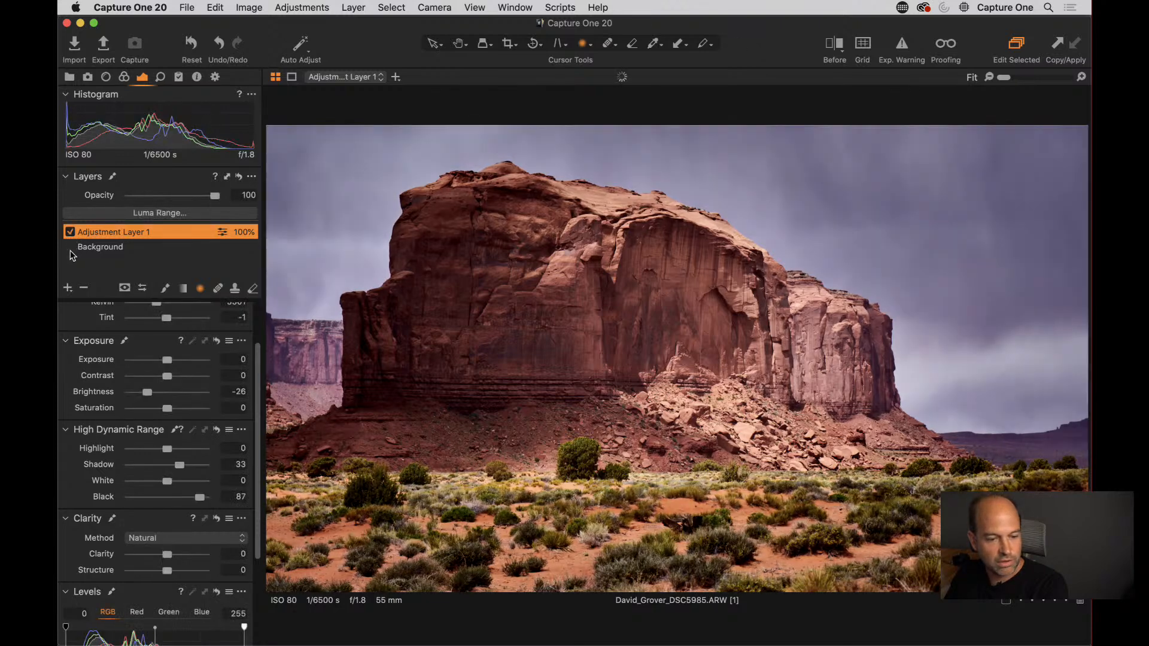
pyautogui.click(70, 232)
pyautogui.click(70, 232)
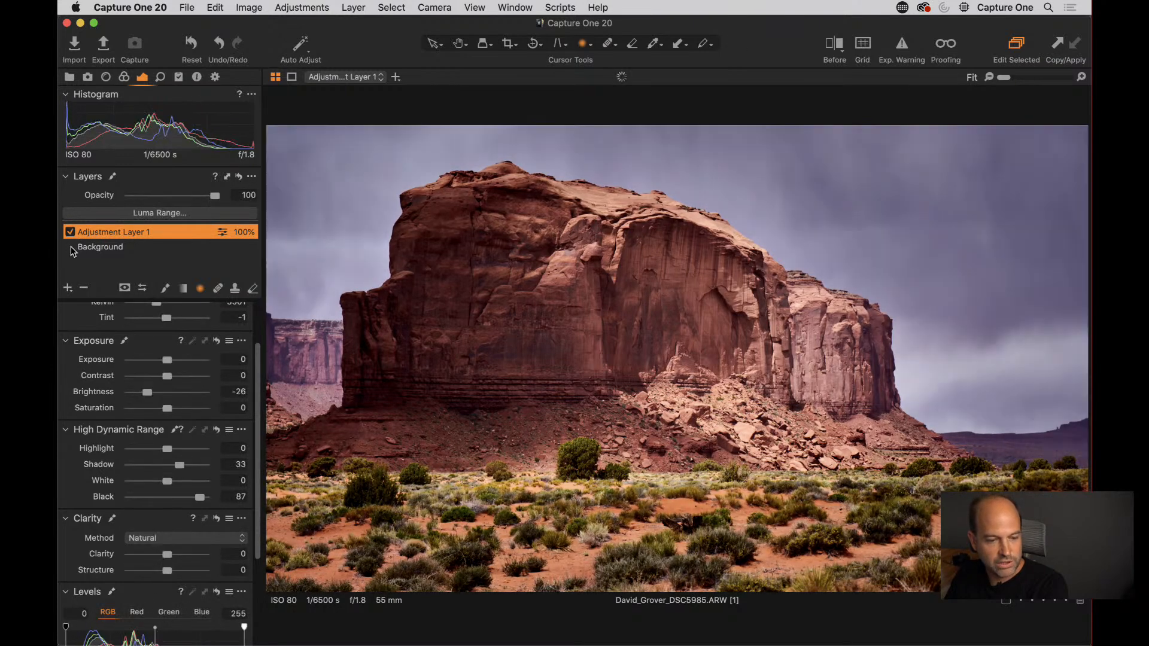
pyautogui.click(70, 233)
pyautogui.click(70, 233)
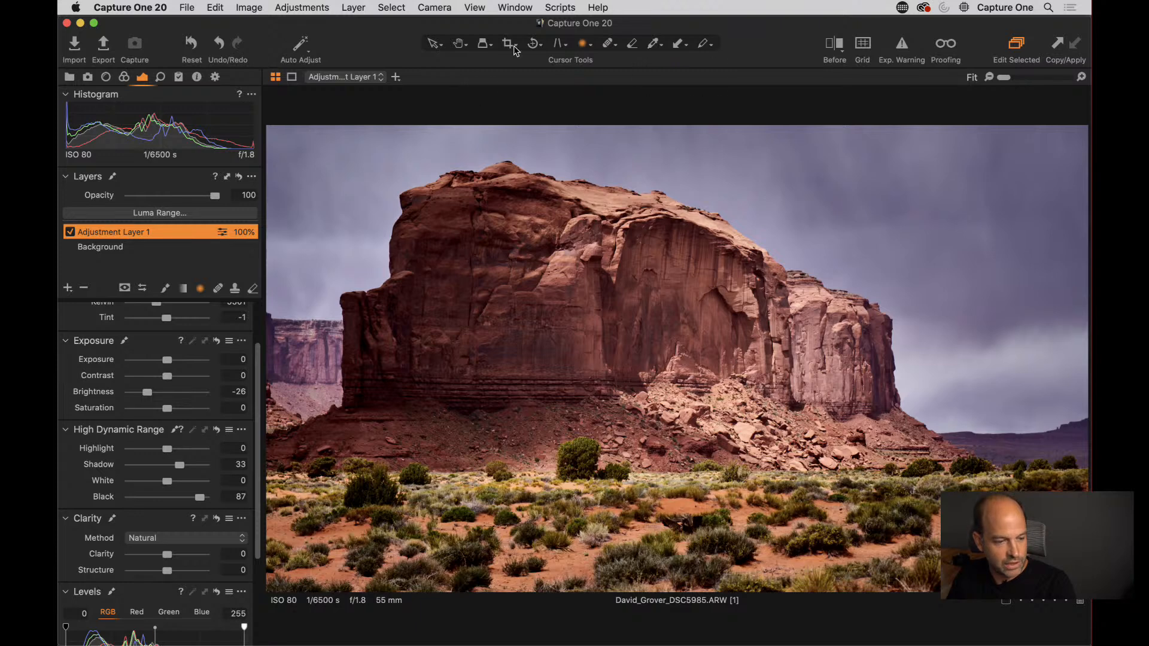
pyautogui.click(935, 176)
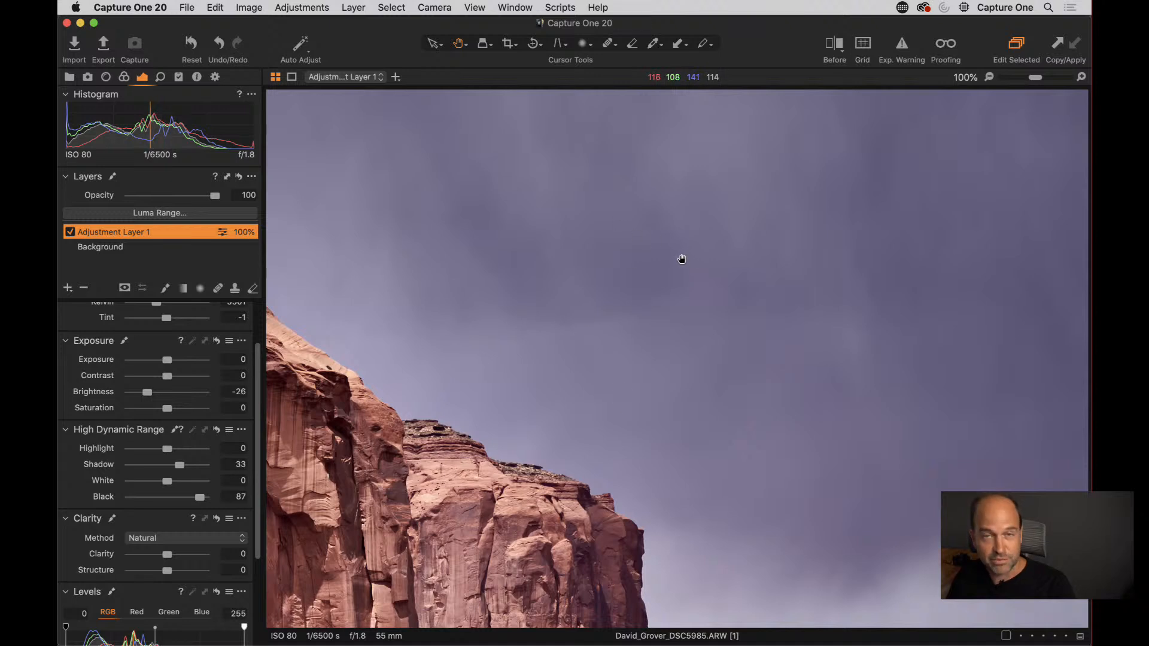
pyautogui.moveTo(627, 356); pyautogui.dragTo(719, 300)
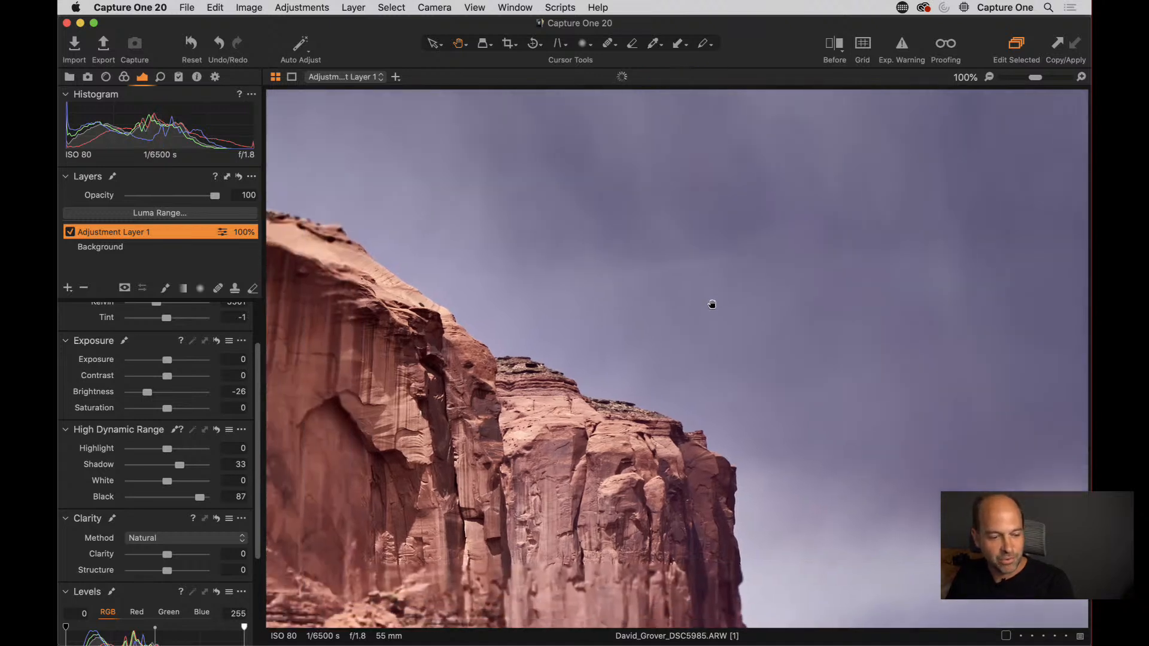
pyautogui.moveTo(874, 362); pyautogui.dragTo(784, 342)
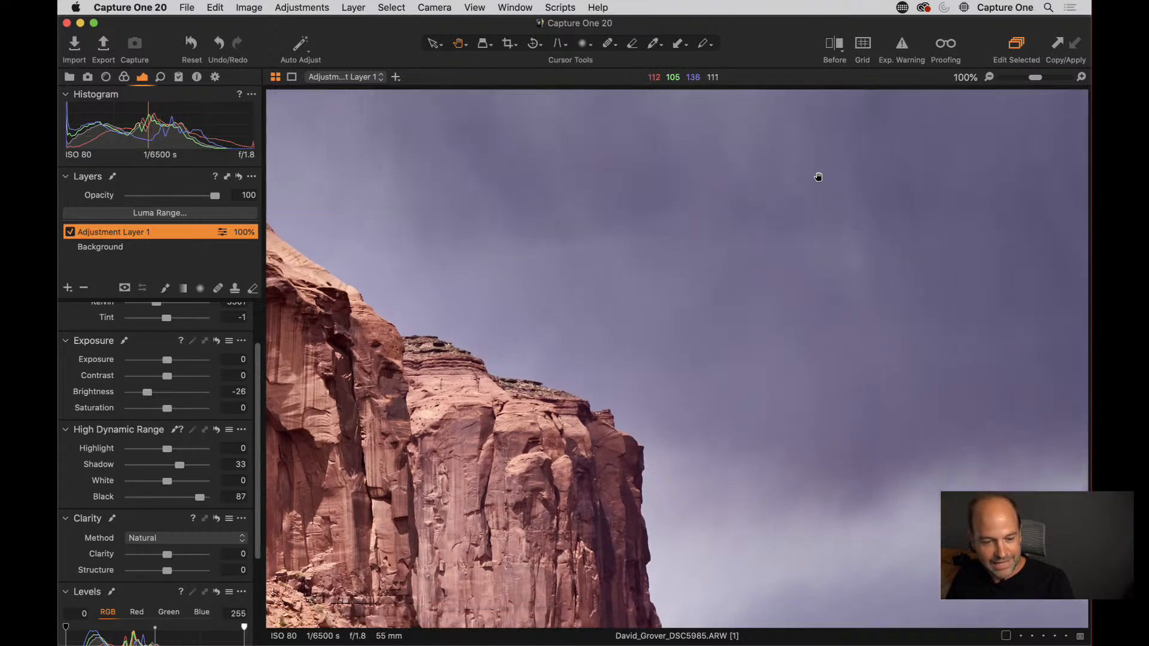
pyautogui.press('super+0')
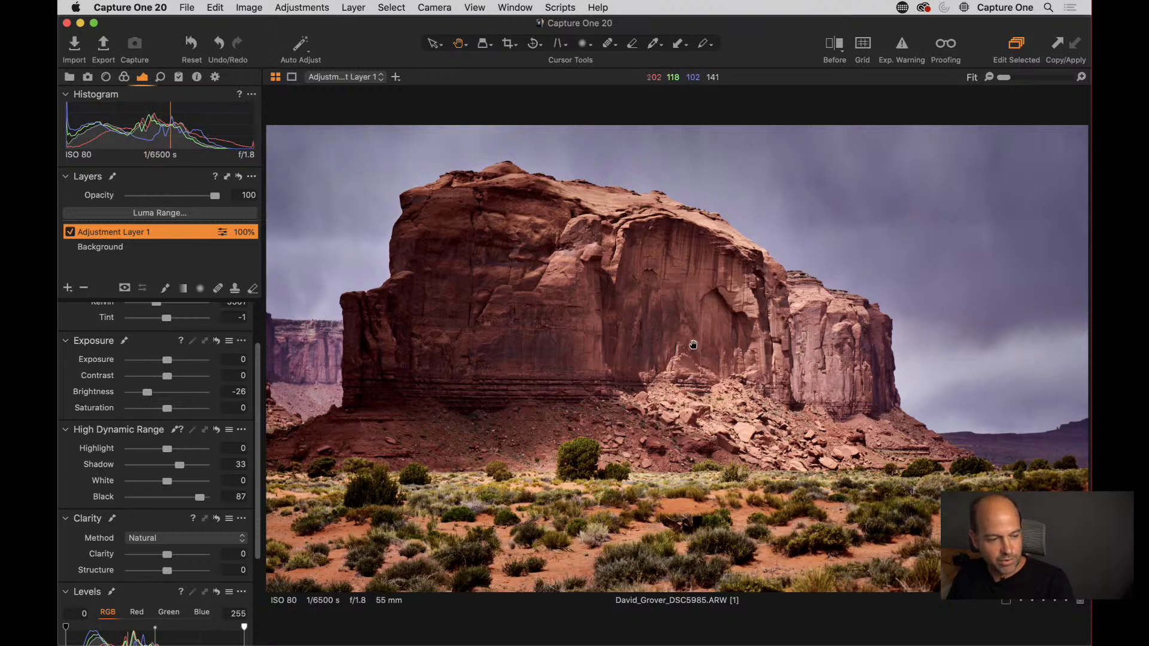
# - Lower the Background layer's saturation to -8
pyautogui.click(150, 246)
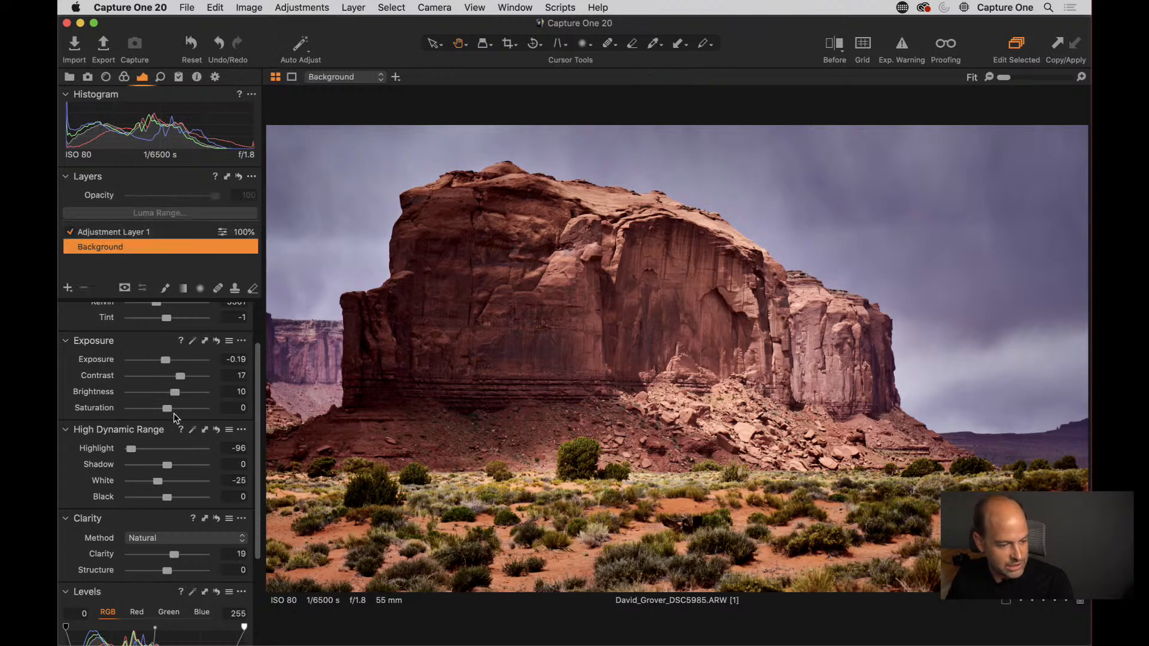
pyautogui.moveTo(167, 412); pyautogui.dragTo(163, 413)
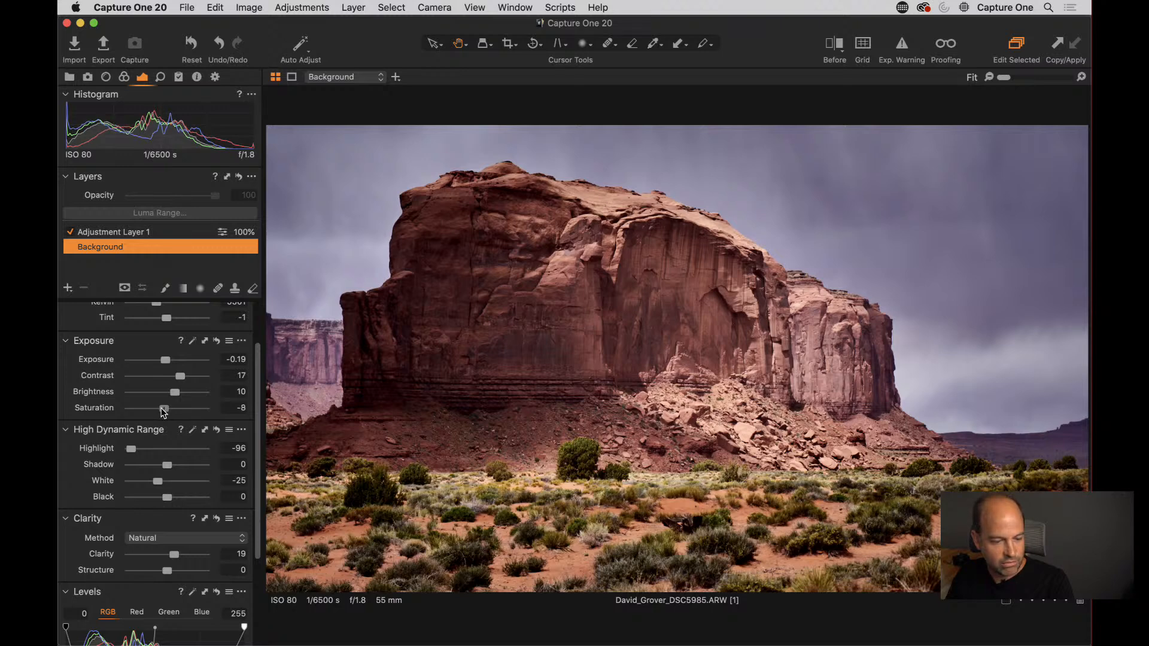
# - Rename the radial-masked adjustment layer as "Radial Mask"
pyautogui.click(136, 231)
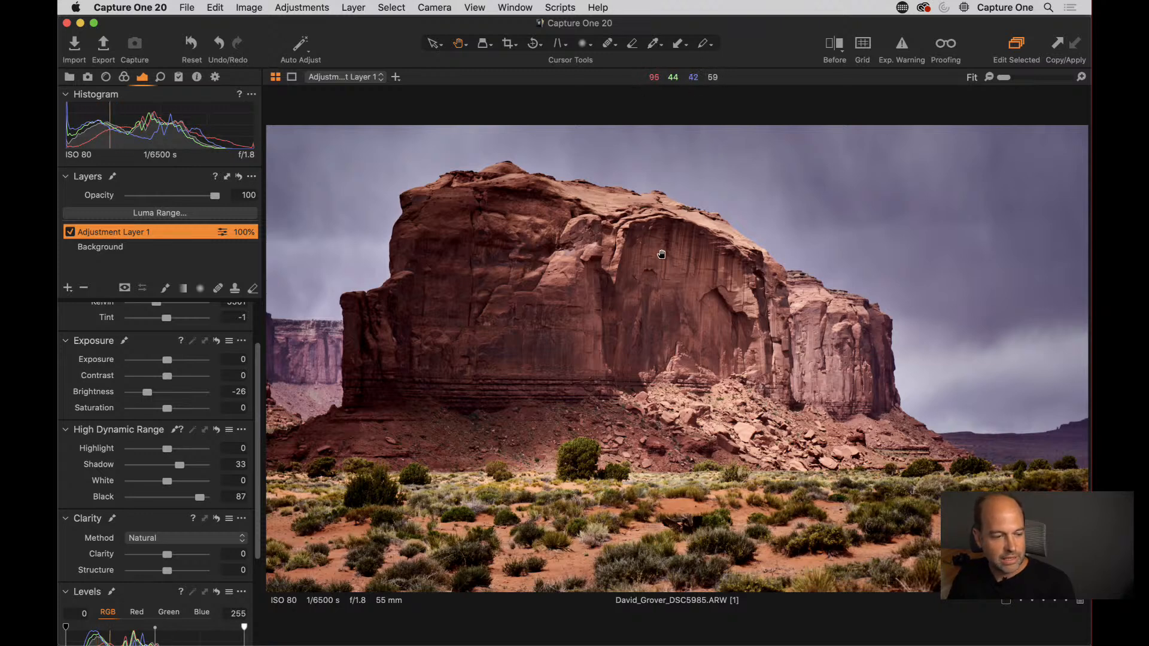
pyautogui.doubleClick(126, 234)
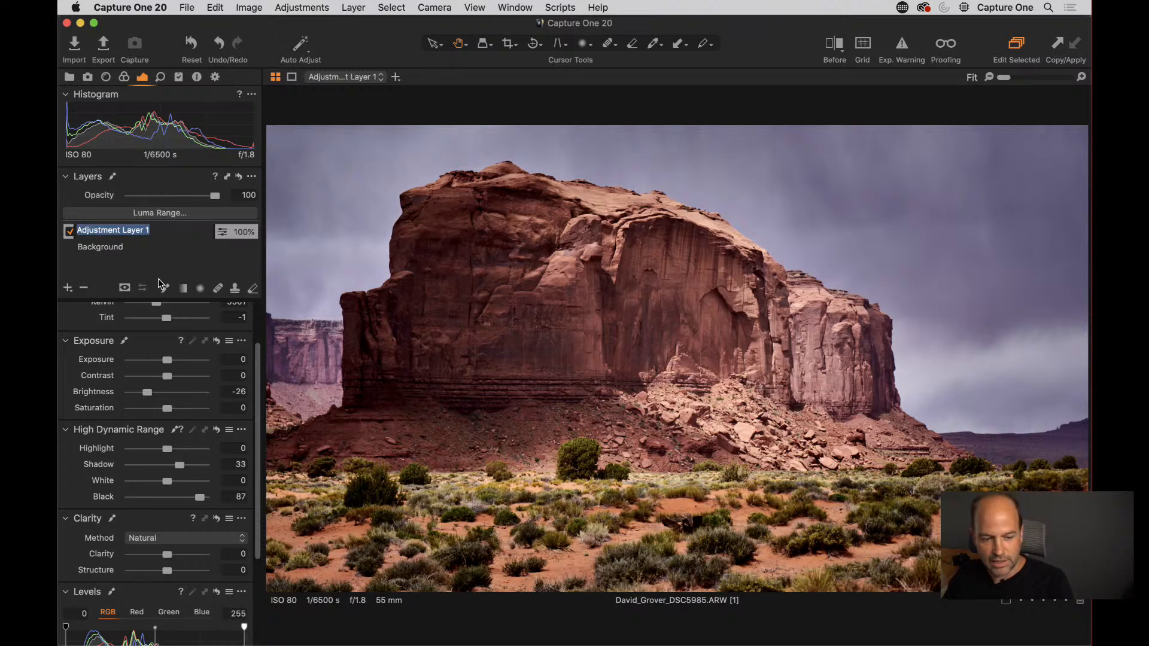
pyautogui.write('Radial')
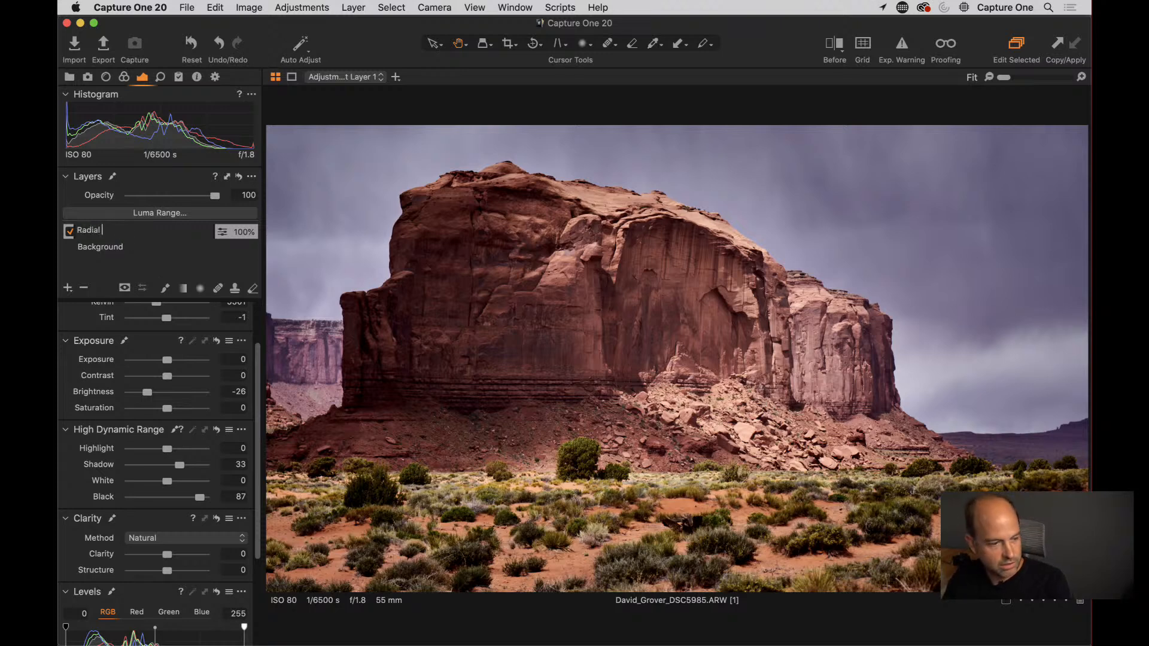
pyautogui.write(' Mask')
pyautogui.press('Return')
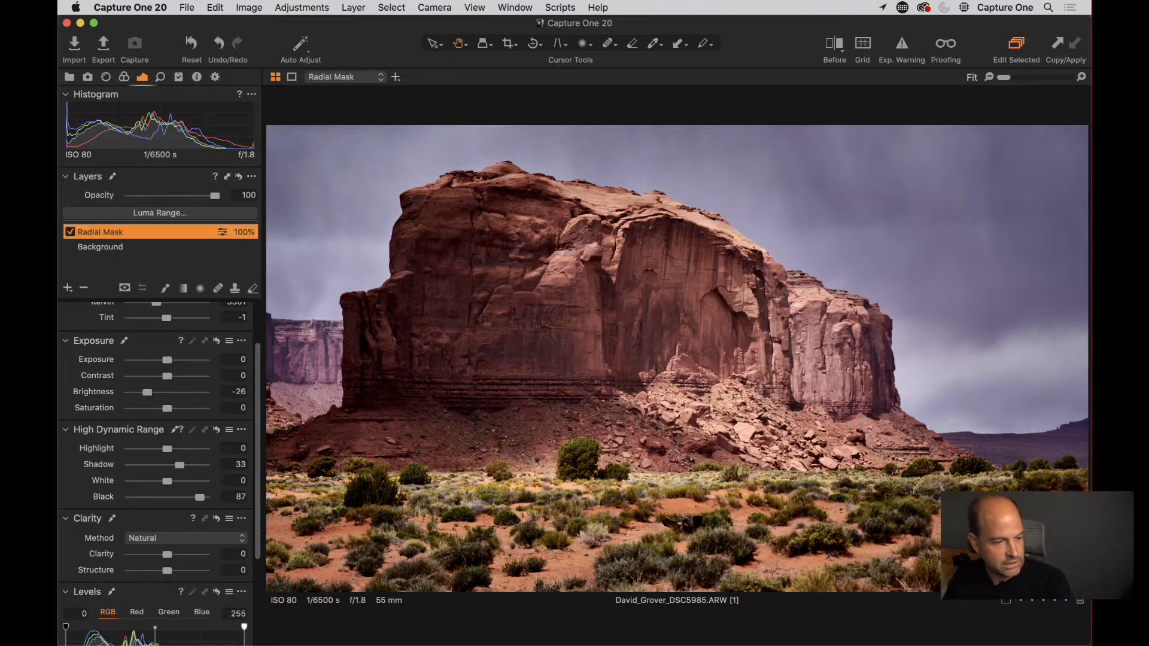
# - Add a new filled adjustment layer above Radial Mask, check its mask overlay, and leave the overlay hidden
pyautogui.click(68, 289)
pyautogui.click(78, 309)
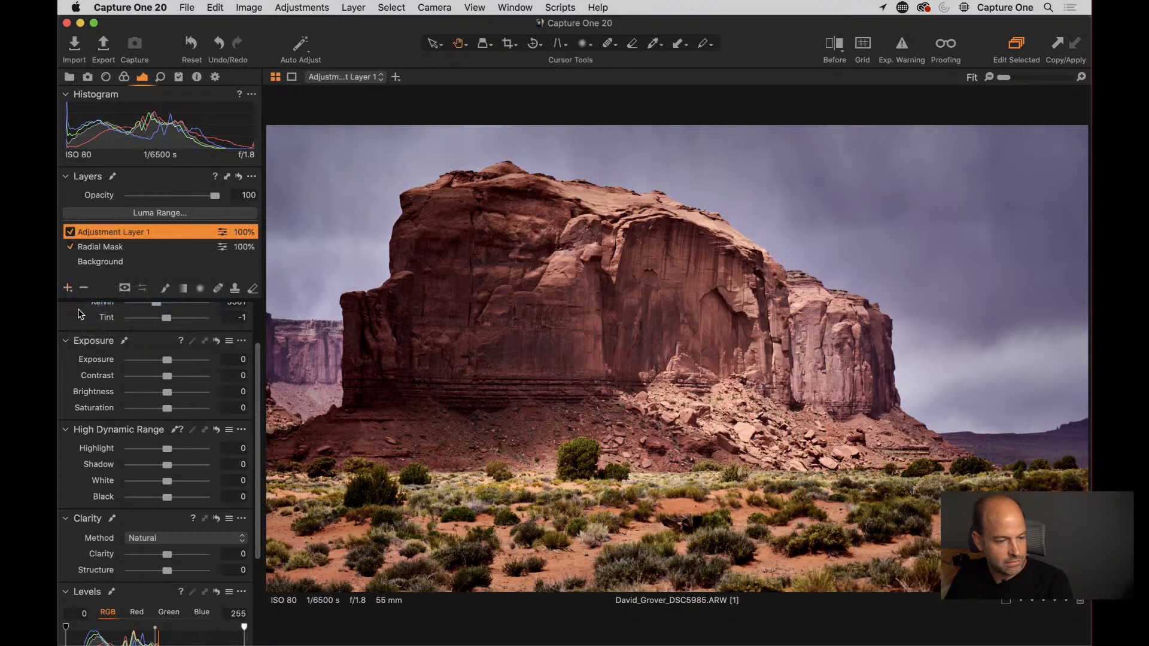
pyautogui.press('m')
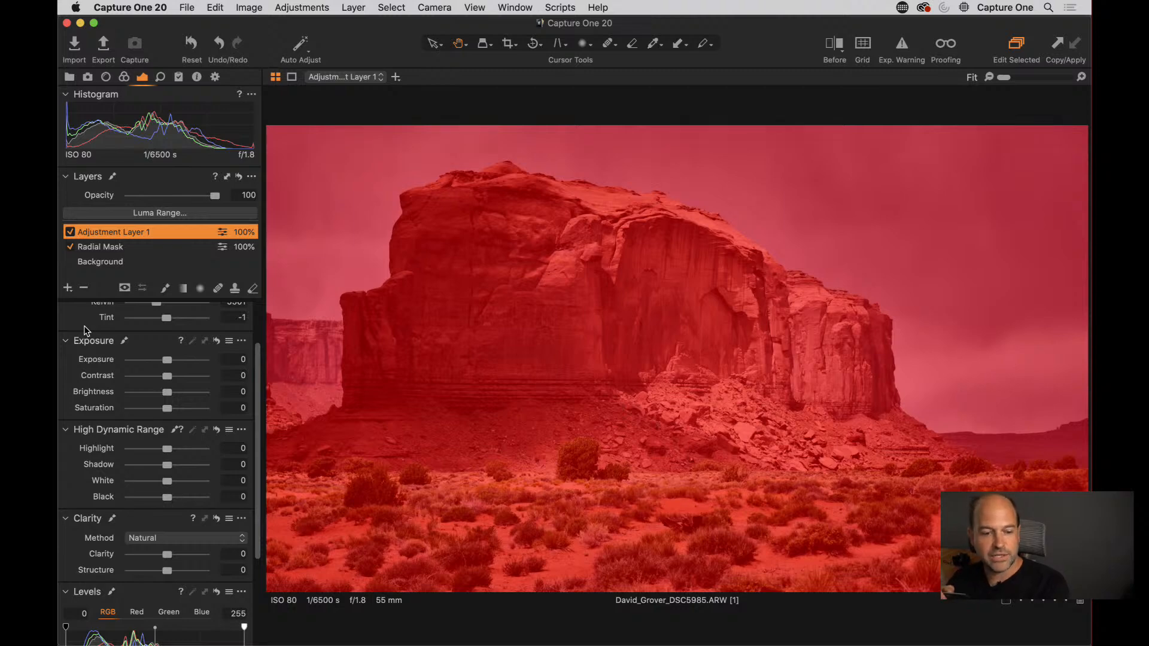
pyautogui.press('m')
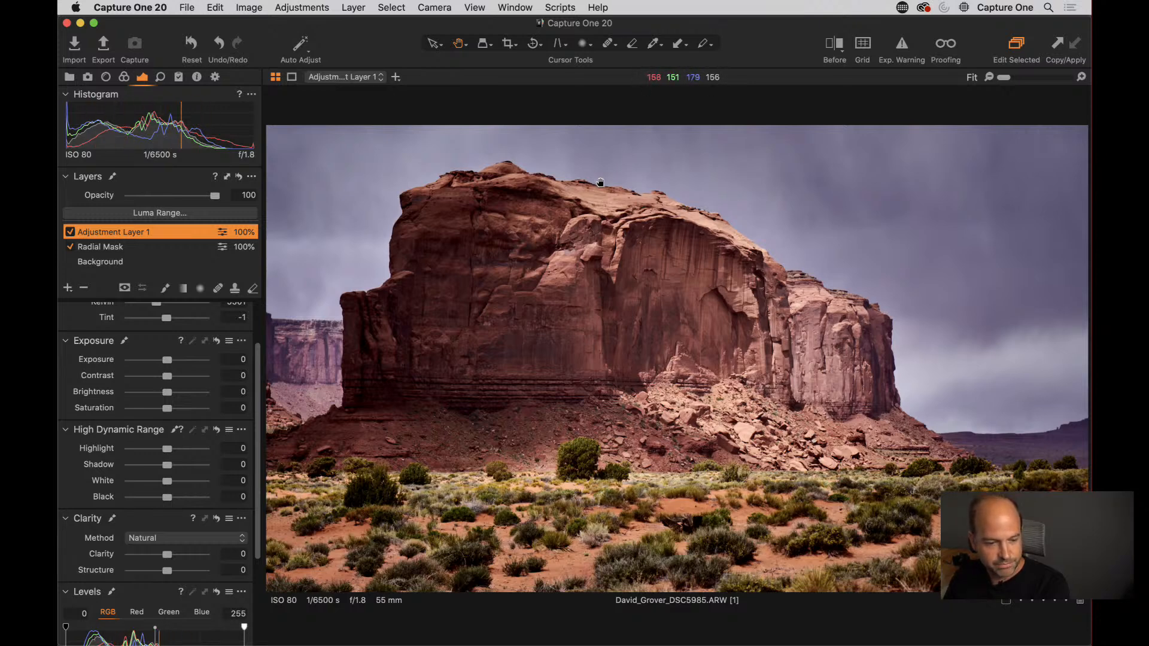
# - Darken the new filled layer with exposure -0.15, brightness -4 and highlight -62
pyautogui.scroll(2, 126, 407)
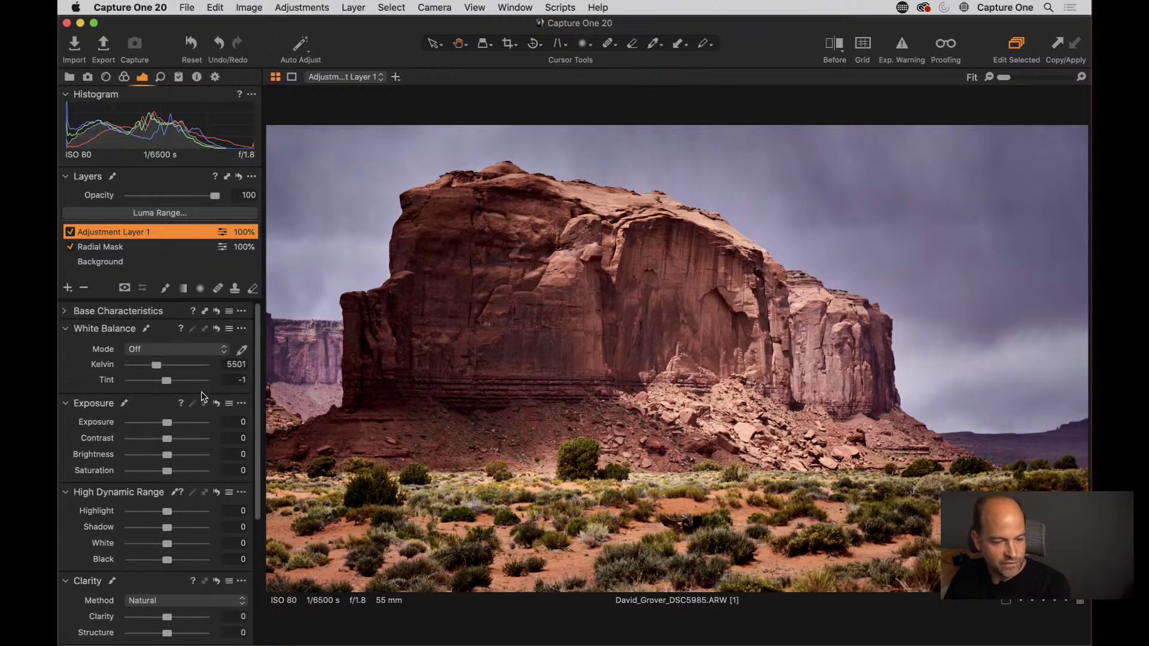
pyautogui.moveTo(168, 424); pyautogui.dragTo(169, 425)
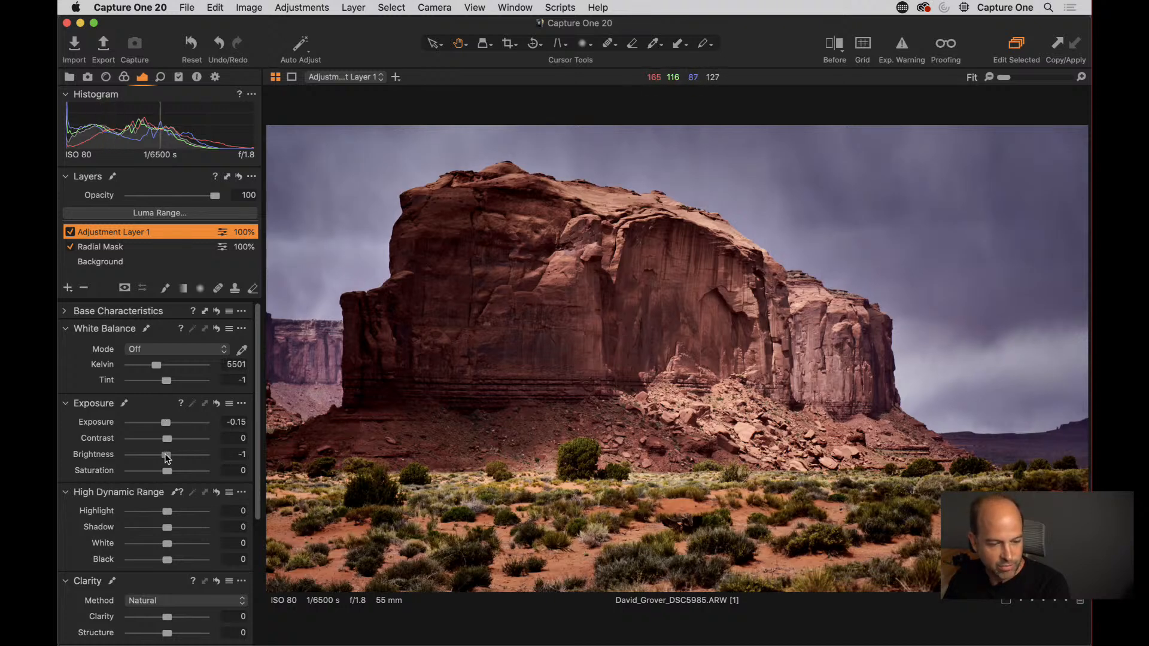
pyautogui.moveTo(165, 456); pyautogui.dragTo(162, 453)
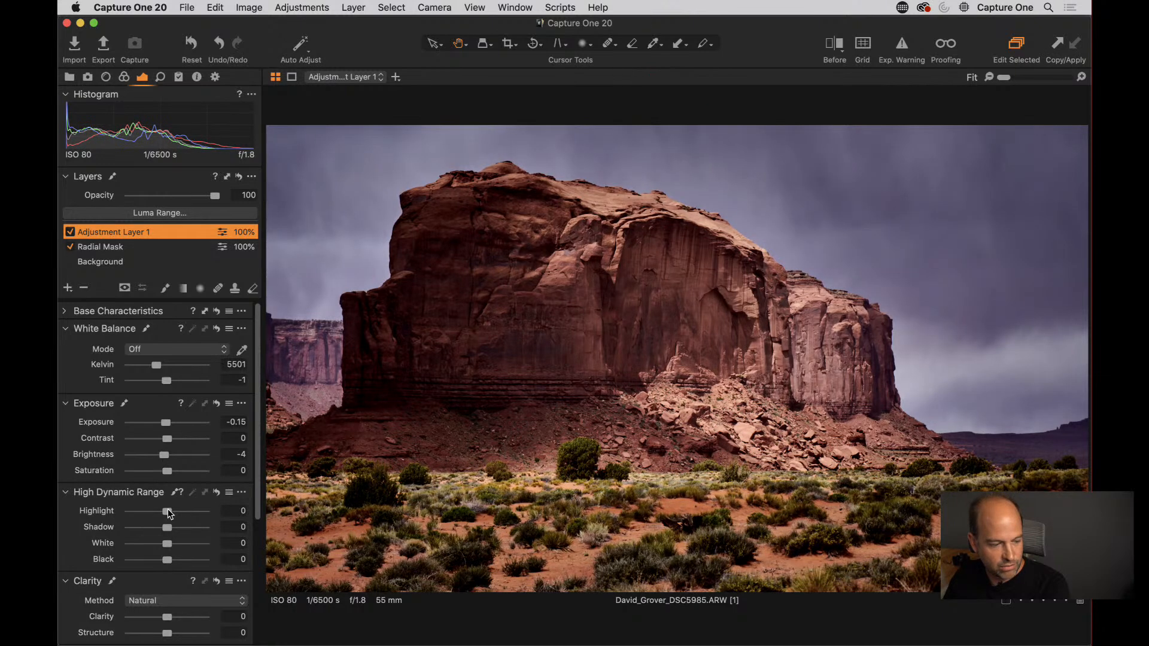
pyautogui.moveTo(168, 512); pyautogui.dragTo(142, 508)
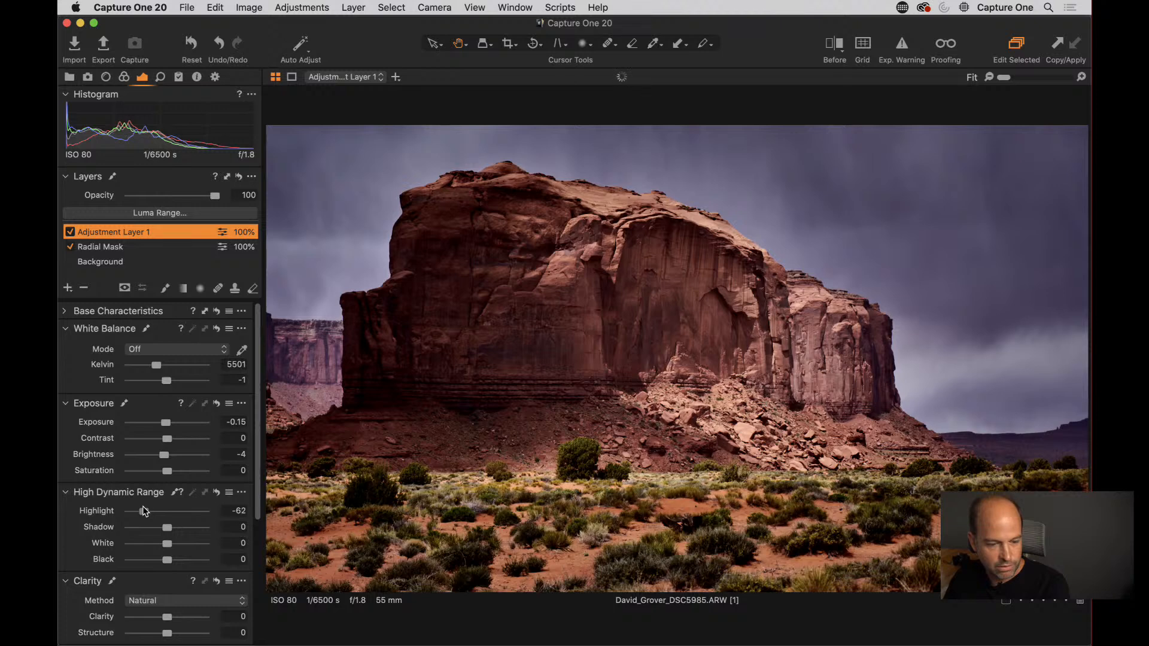
# - Compare the photo with the filled layer off and on, in the full view and at 100% on the rockfall
pyautogui.click(71, 233)
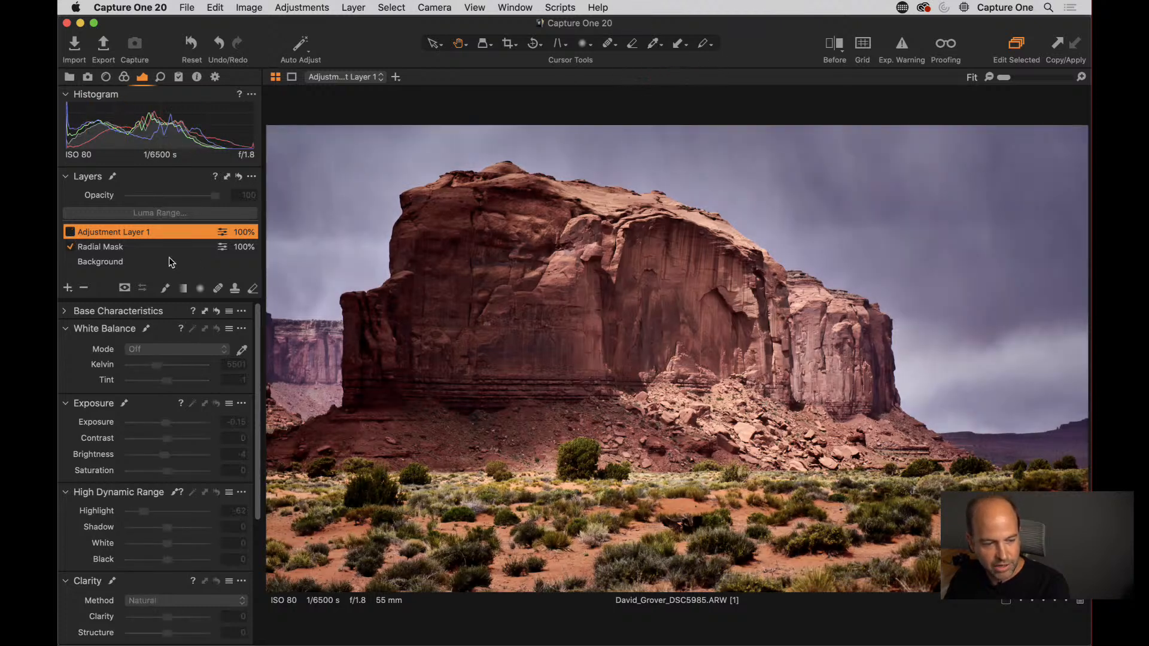
pyautogui.click(71, 232)
pyautogui.click(70, 232)
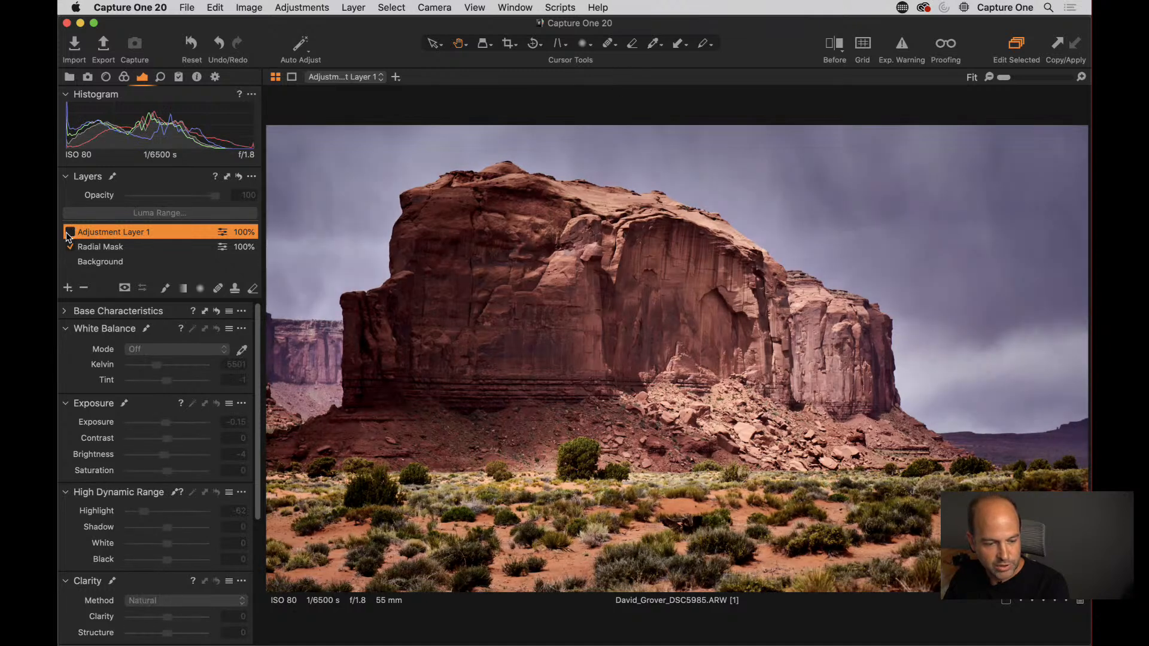
pyautogui.click(70, 233)
pyautogui.click(70, 233)
pyautogui.click(70, 233)
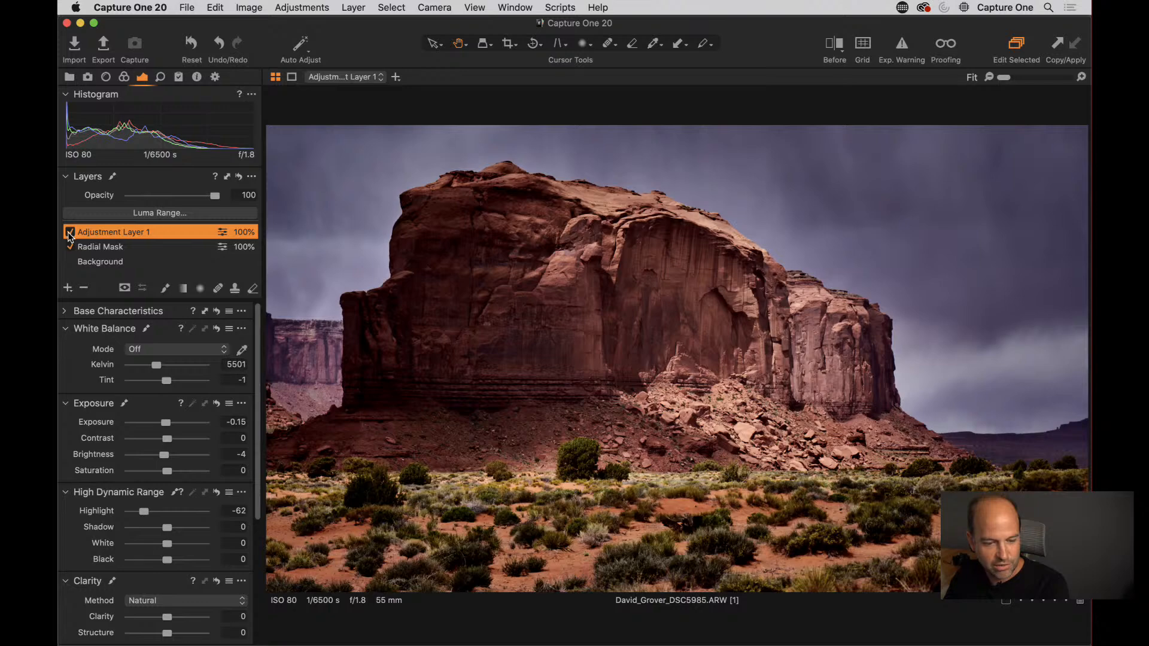
pyautogui.click(697, 417)
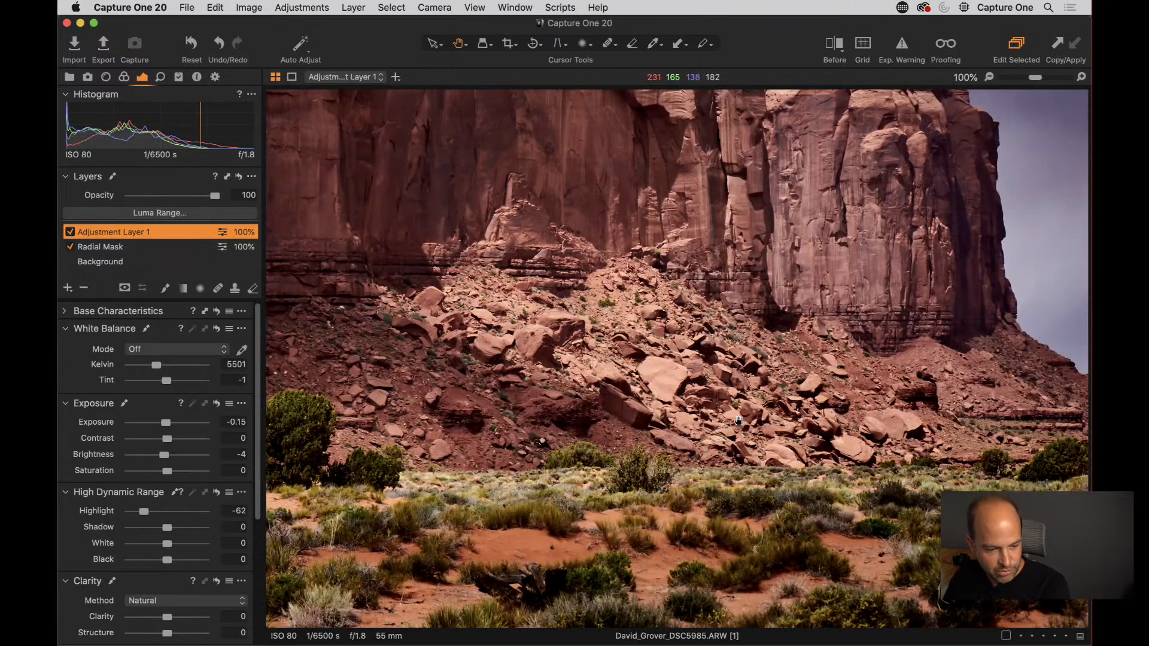
pyautogui.click(70, 233)
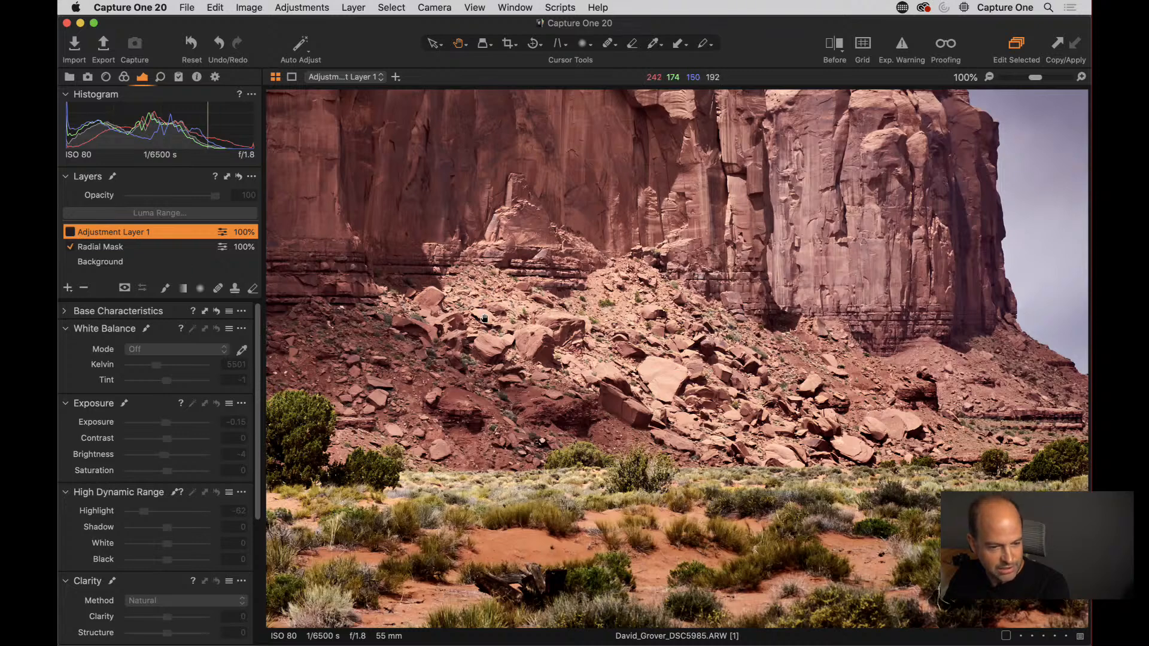
pyautogui.click(70, 232)
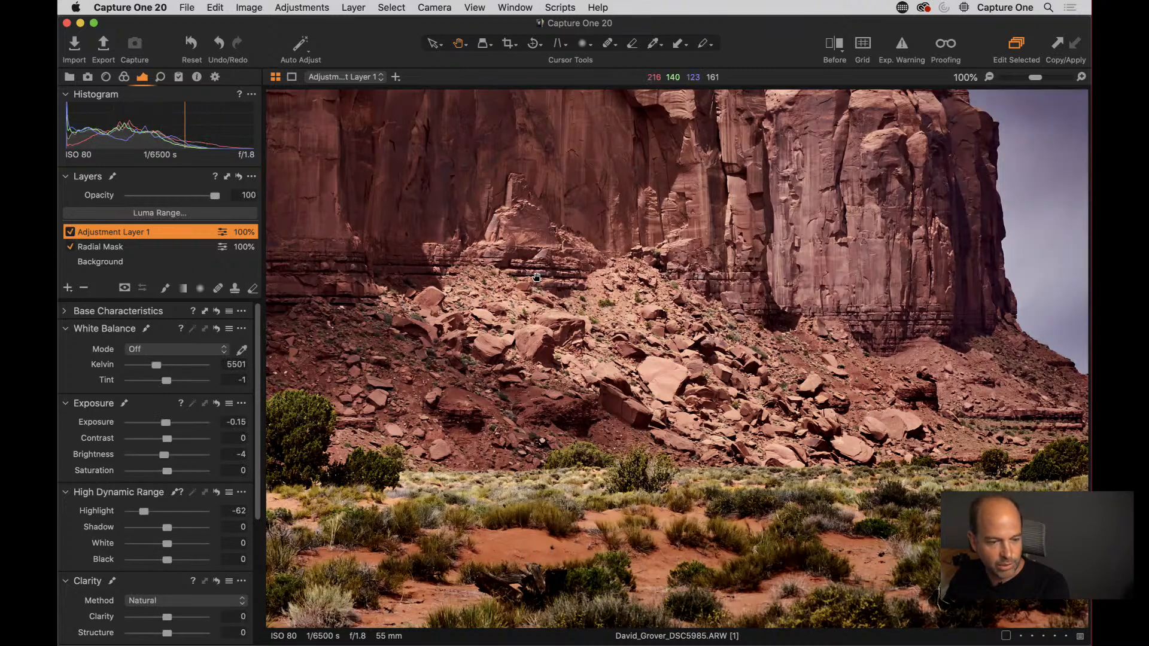
pyautogui.press('super+0')
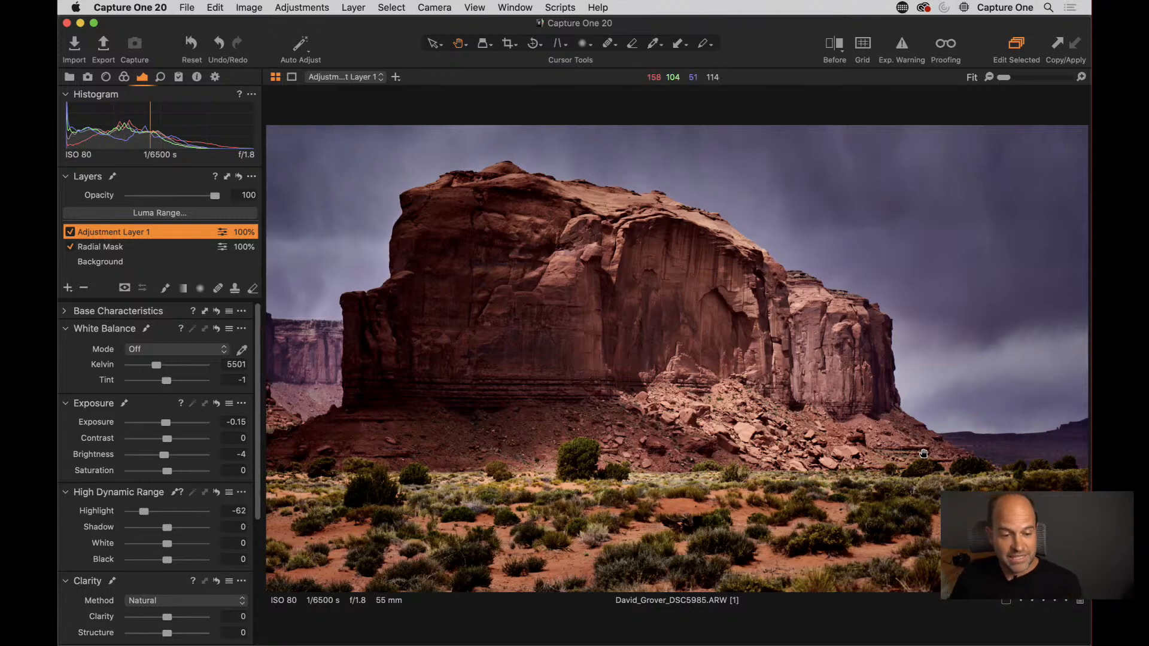
# - Clear the filled layer's mask and set the mask brush's flow to 5
pyautogui.rightClick(133, 231)
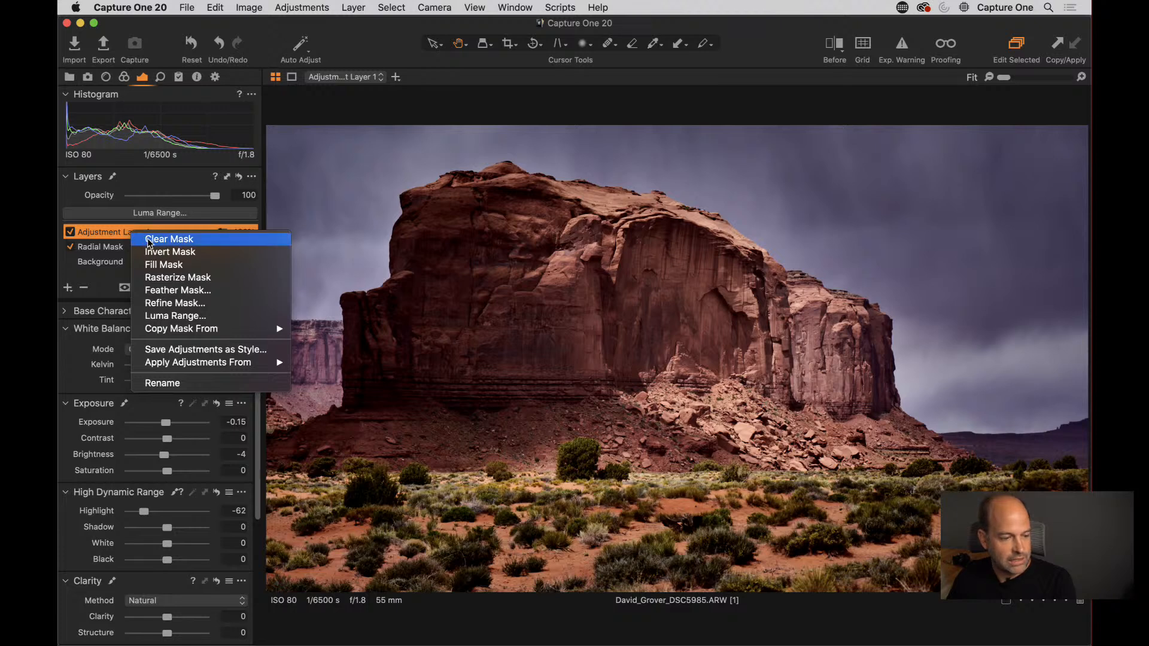
pyautogui.click(150, 240)
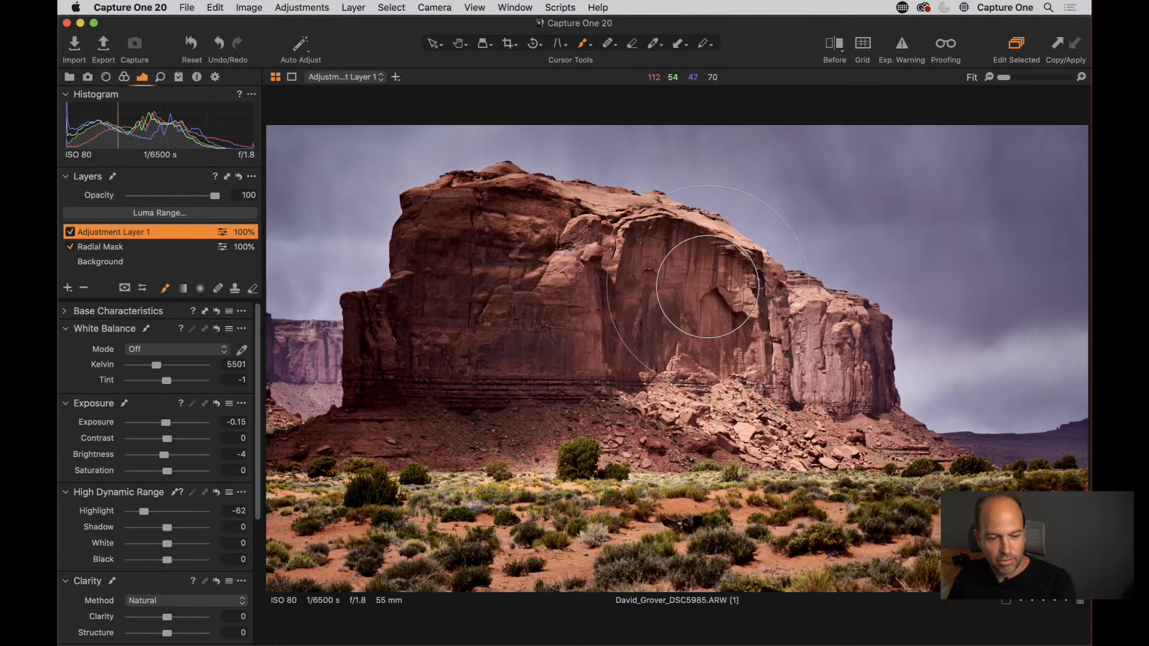
pyautogui.rightClick(676, 287)
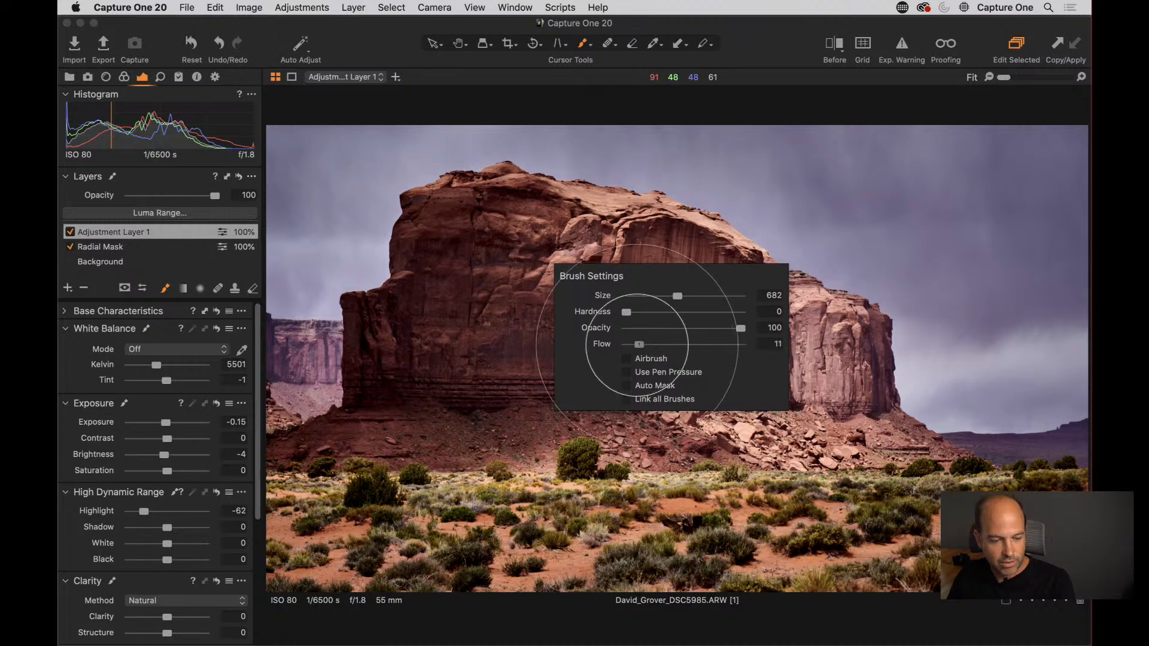
pyautogui.moveTo(638, 345); pyautogui.dragTo(632, 345)
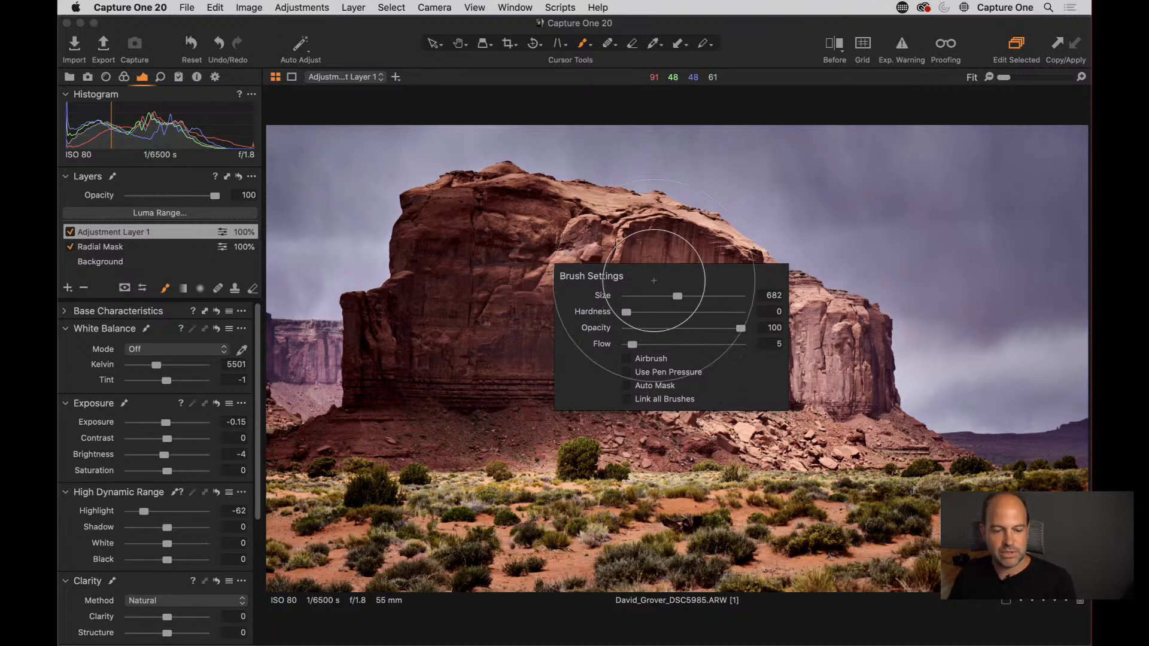
# - Brush the layer's mask over the sunlit cliff face, right-hand butte and rockfall, check the mask overlay, and leave the overlay hidden
pyautogui.click(656, 258)
pyautogui.moveTo(694, 323)
pyautogui.mouseDown()
pyautogui.moveTo(639, 302)
pyautogui.moveTo(778, 415)
pyautogui.moveTo(644, 335)
pyautogui.moveTo(781, 411)
pyautogui.moveTo(701, 338)
pyautogui.moveTo(846, 422)
pyautogui.moveTo(809, 353)
pyautogui.moveTo(856, 398)
pyautogui.moveTo(817, 328)
pyautogui.moveTo(860, 389)
pyautogui.moveTo(769, 311)
pyautogui.moveTo(622, 224)
pyautogui.moveTo(759, 278)
pyautogui.moveTo(858, 356)
pyautogui.moveTo(834, 425)
pyautogui.moveTo(684, 372)
pyautogui.moveTo(699, 401)
pyautogui.moveTo(839, 448)
pyautogui.moveTo(853, 416)
pyautogui.moveTo(802, 418)
pyautogui.moveTo(711, 372)
pyautogui.moveTo(706, 300)
pyautogui.moveTo(575, 223)
pyautogui.moveTo(794, 319)
pyautogui.moveTo(849, 407)
pyautogui.moveTo(664, 335)
pyautogui.mouseUp()
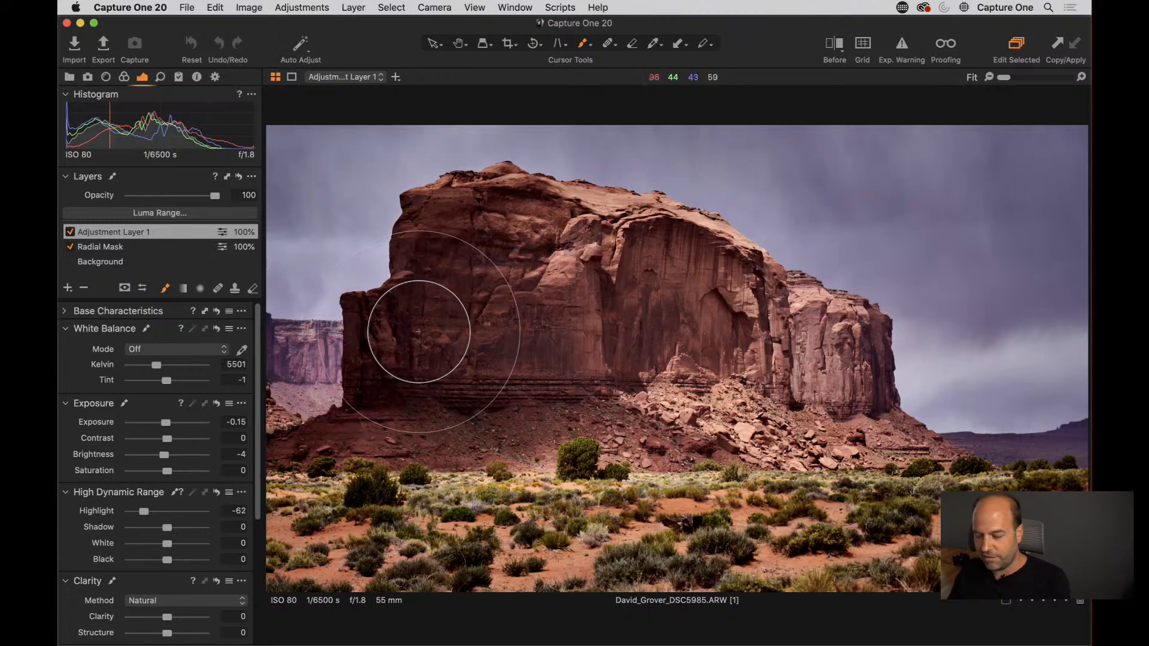
pyautogui.press('m')
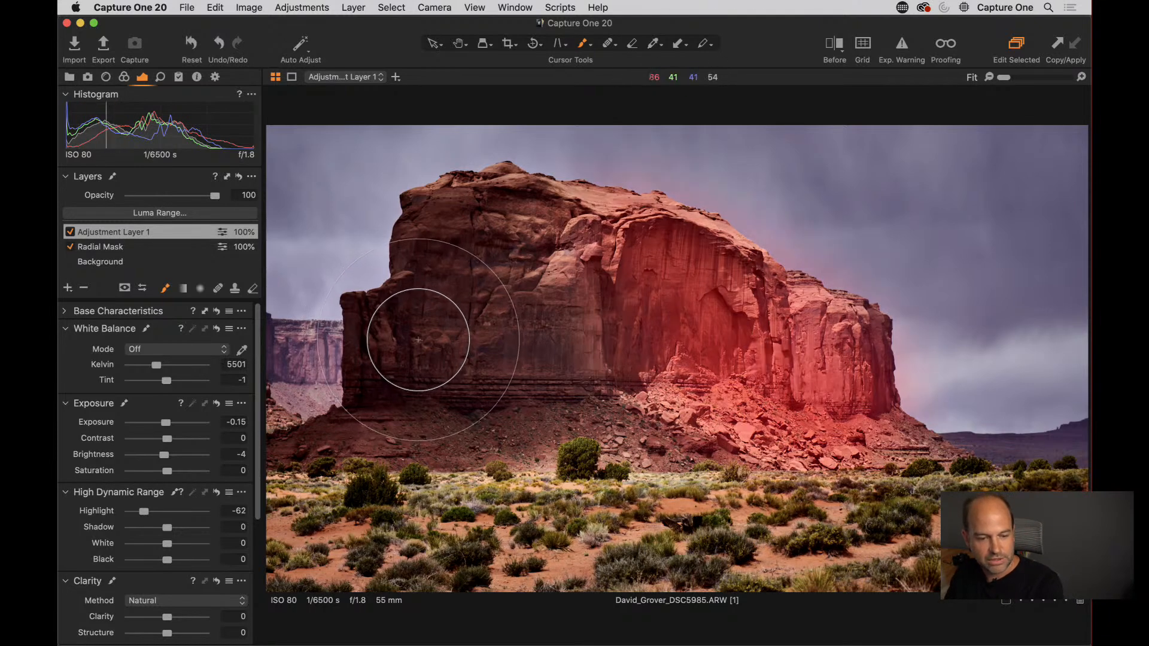
pyautogui.press('m')
pyautogui.press('m')
pyautogui.press('m')
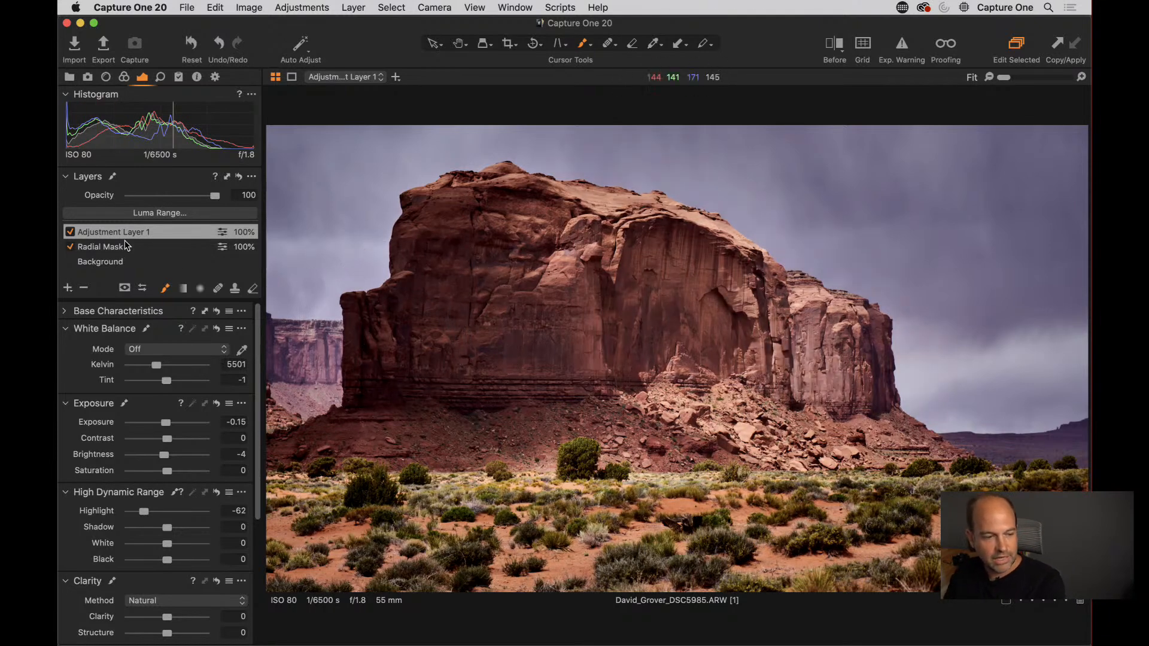
# - Compare the photo with the brushed Adjustment Layer 1 switched off and on
pyautogui.click(70, 232)
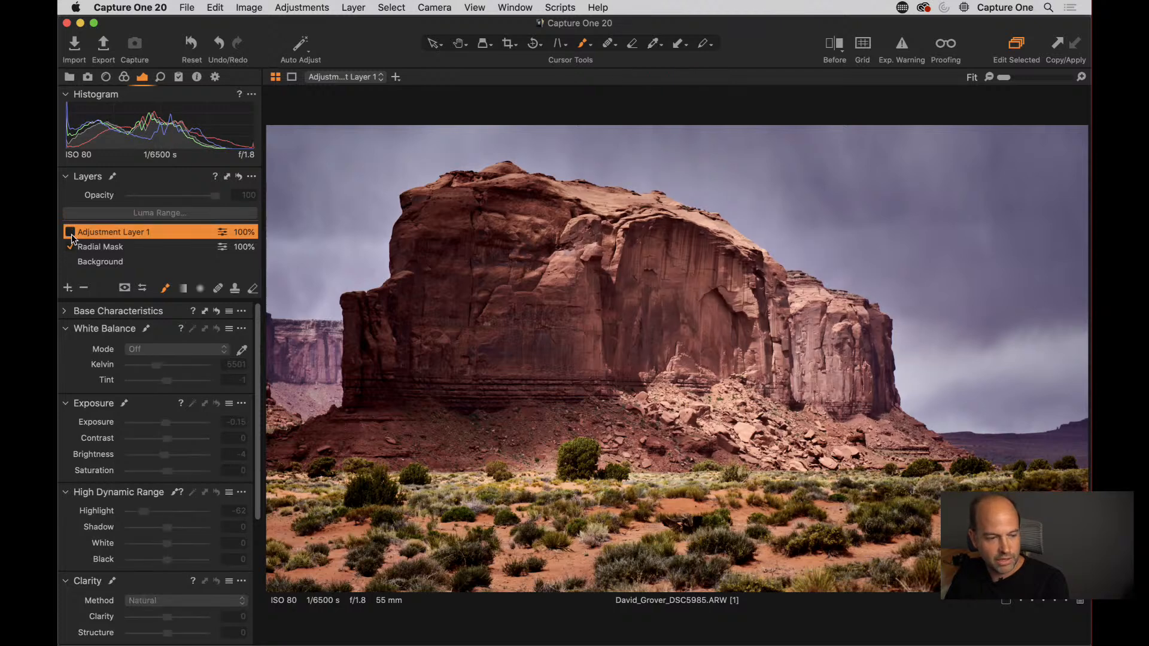
pyautogui.click(70, 232)
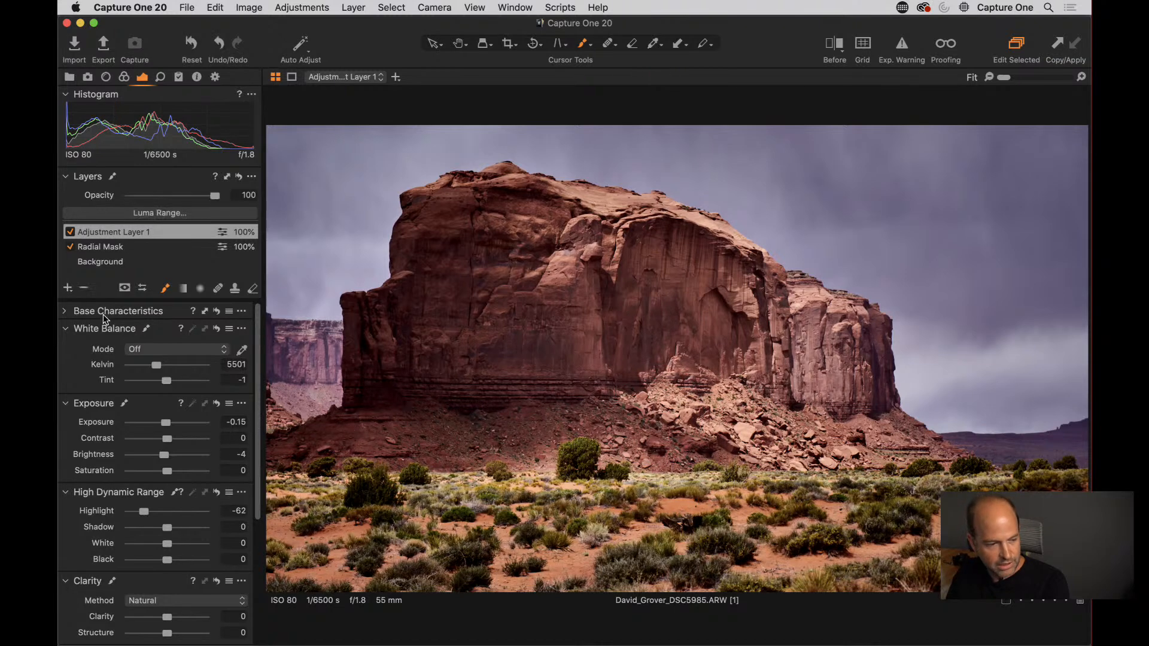
pyautogui.click(68, 234)
pyautogui.click(67, 235)
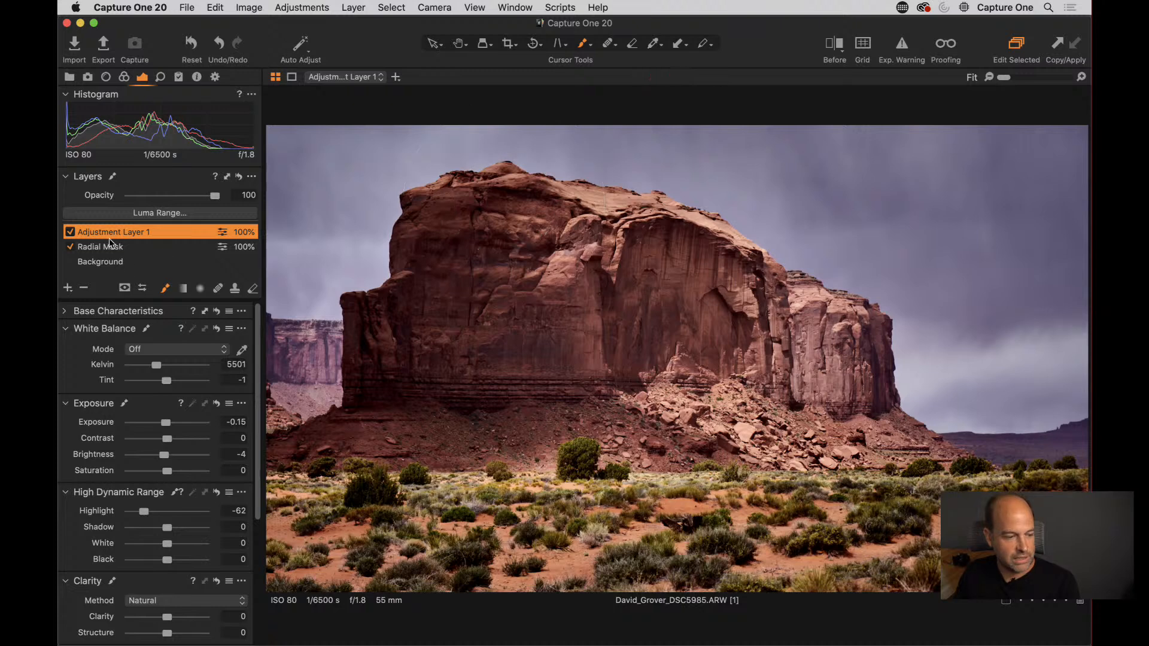
# - Rename the brushed layer as Highlight control and add a new filled adjustment layer named Dramatic Clouds above it
pyautogui.write('Hihh')
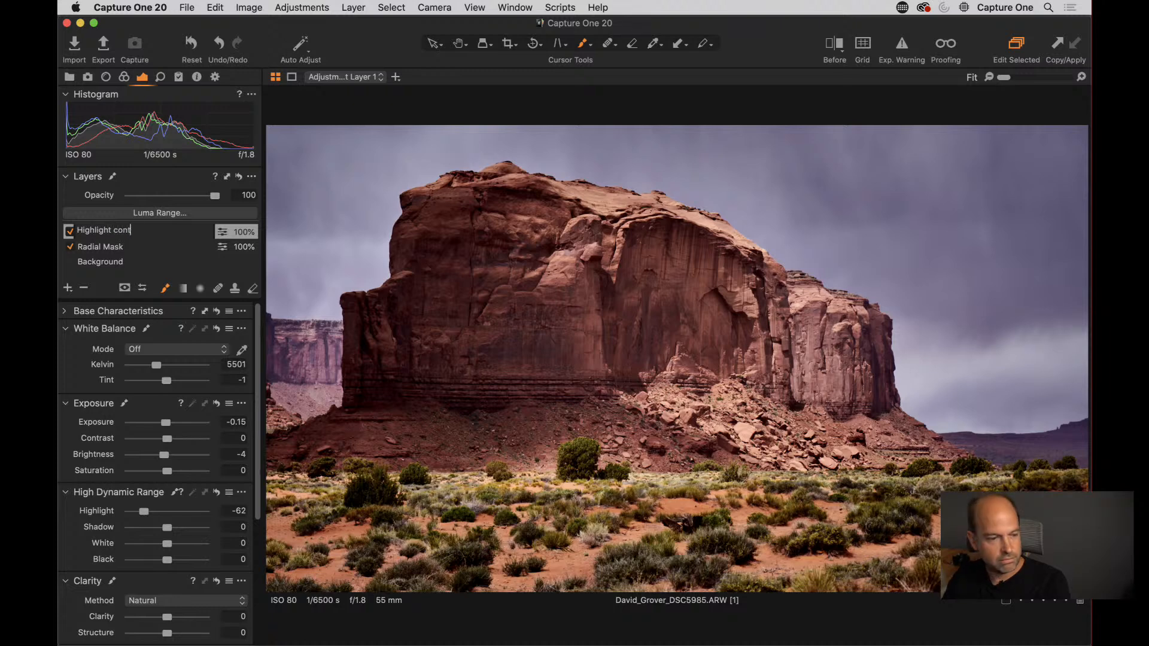
pyautogui.press('Return')
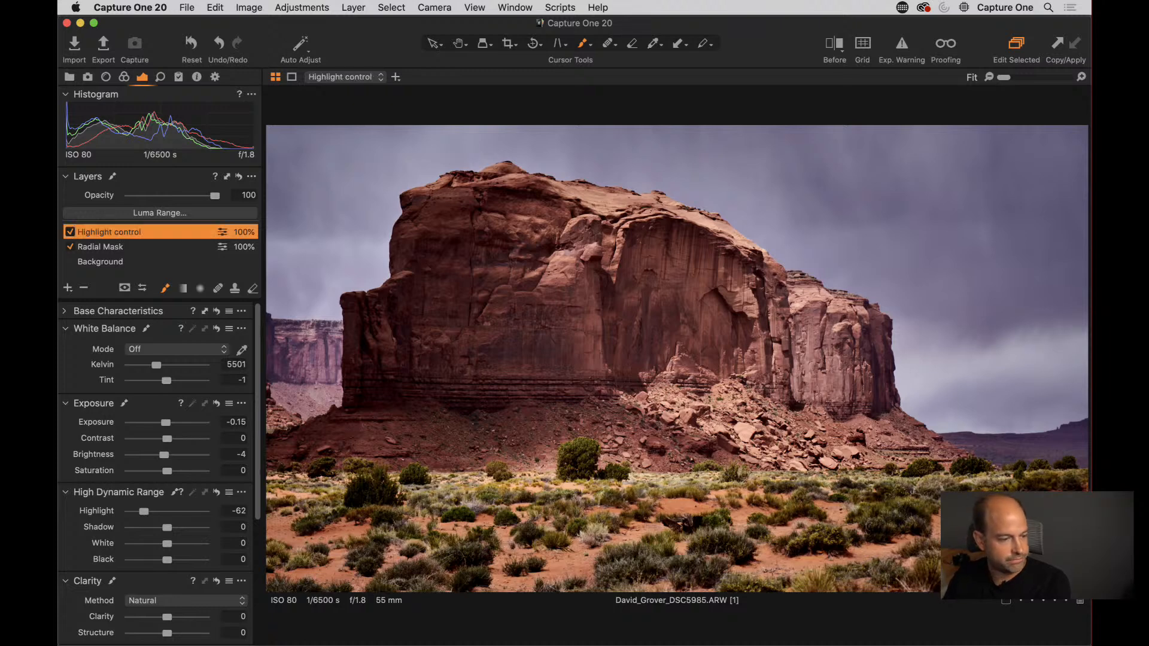
pyautogui.click(67, 289)
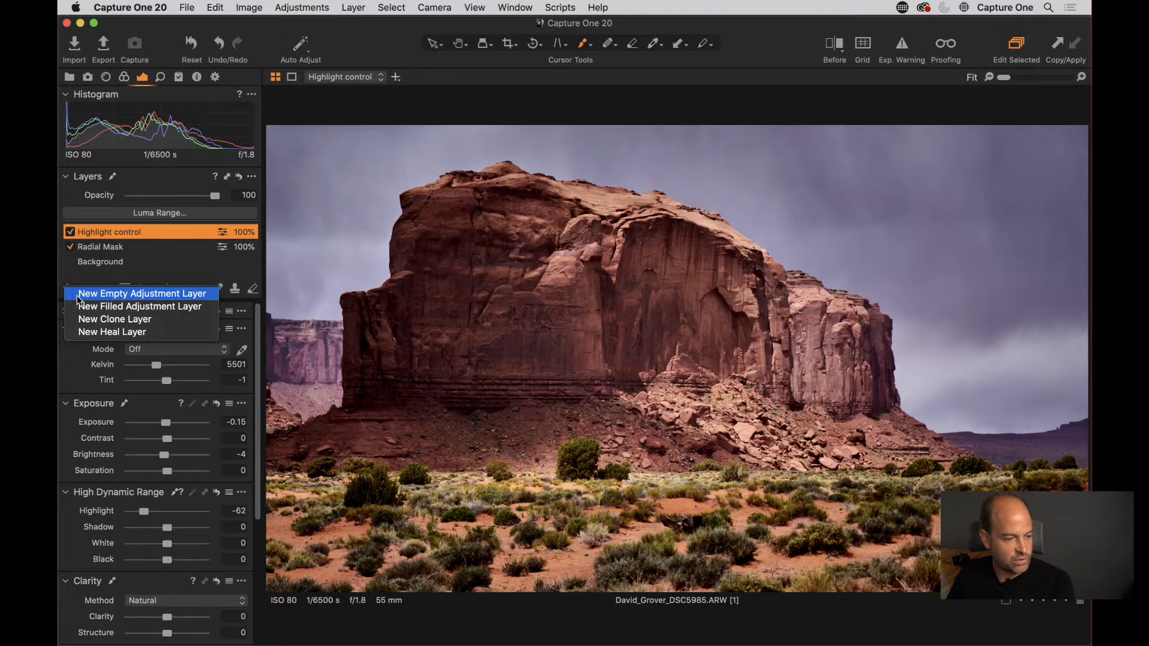
pyautogui.click(79, 296)
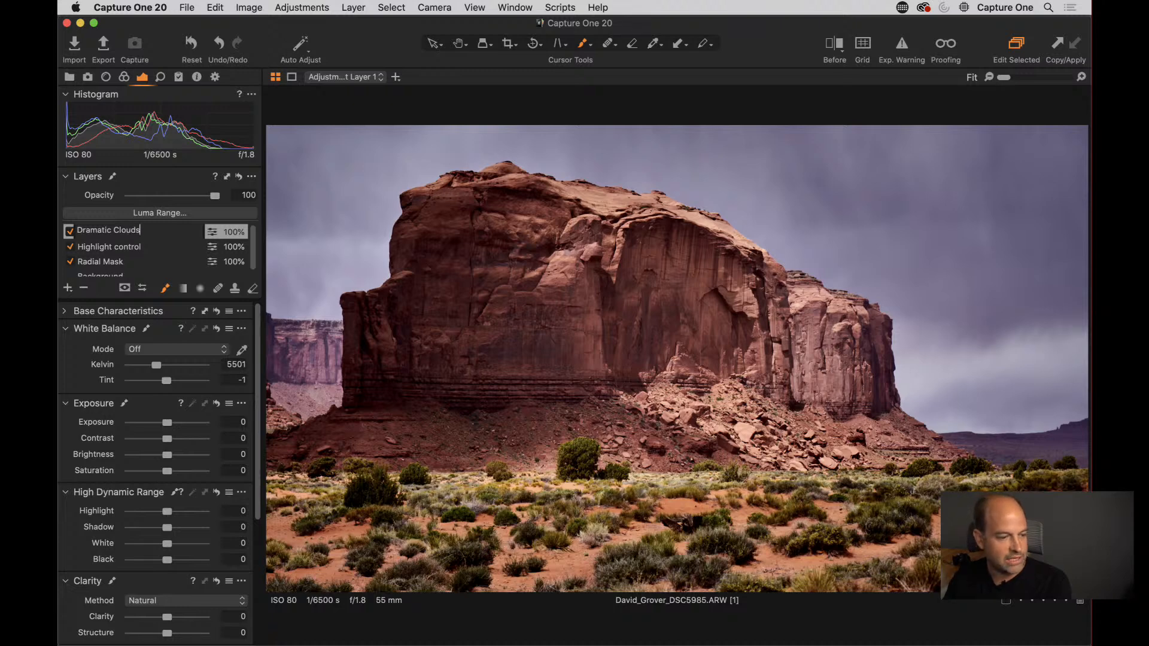
pyautogui.press('Return')
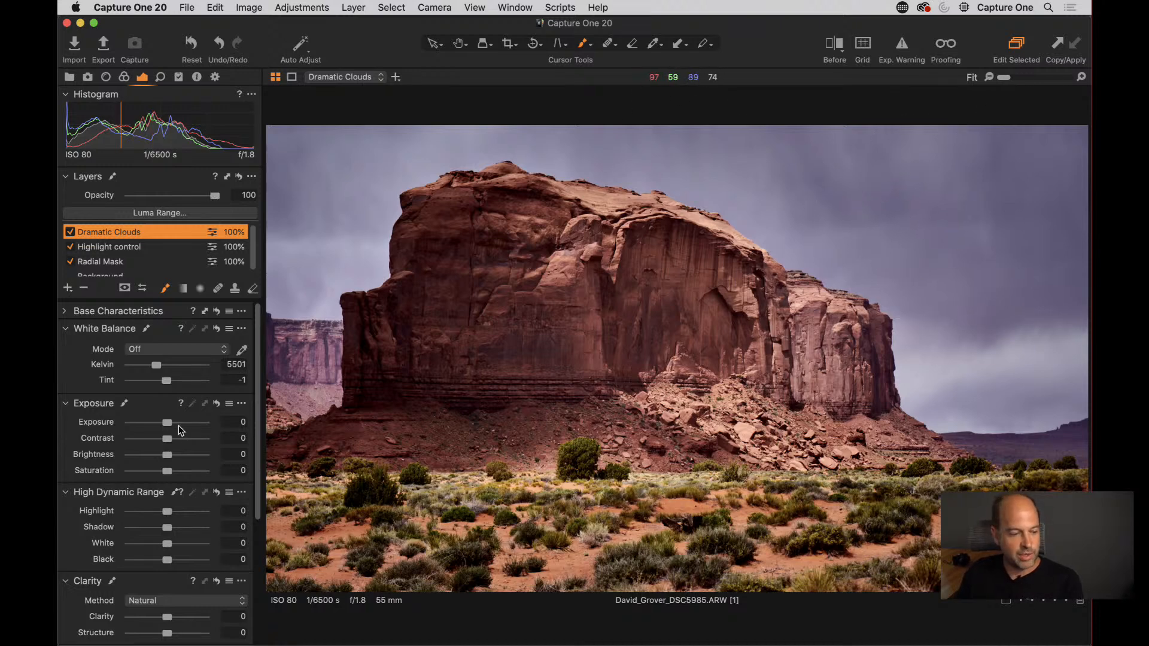
# - Set the Dramatic Clouds layer's exposure to -0.32 and its clarity to 80 with the Natural method
pyautogui.moveTo(168, 425); pyautogui.dragTo(165, 424)
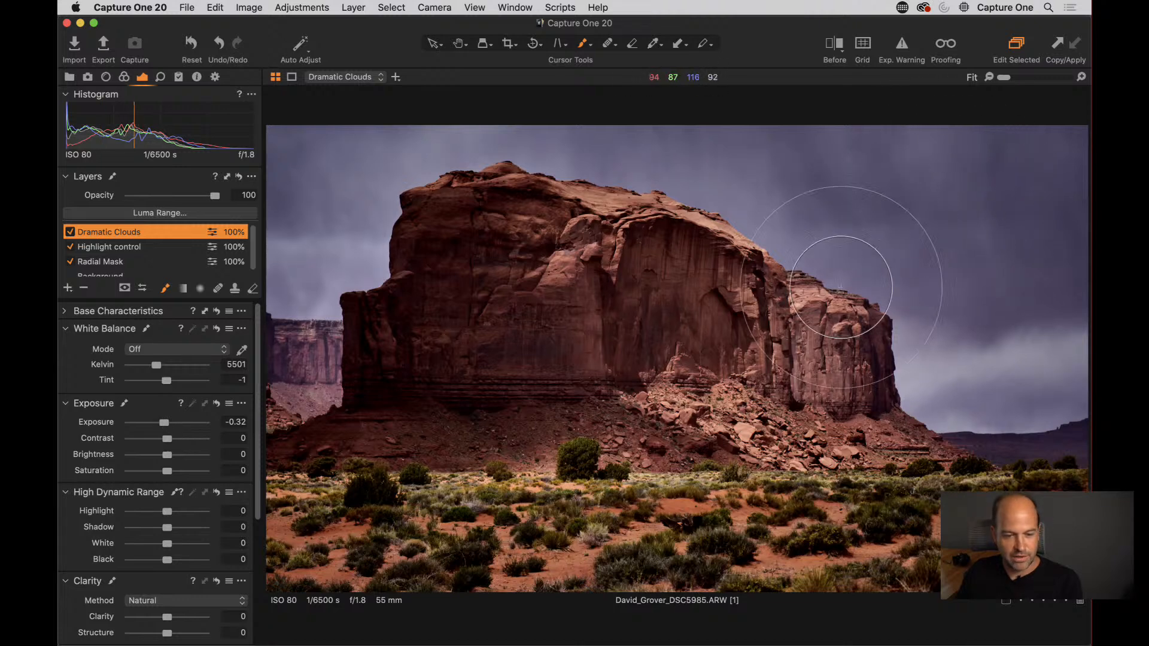
pyautogui.scroll(-5, 134, 470)
pyautogui.scroll(-2, 135, 471)
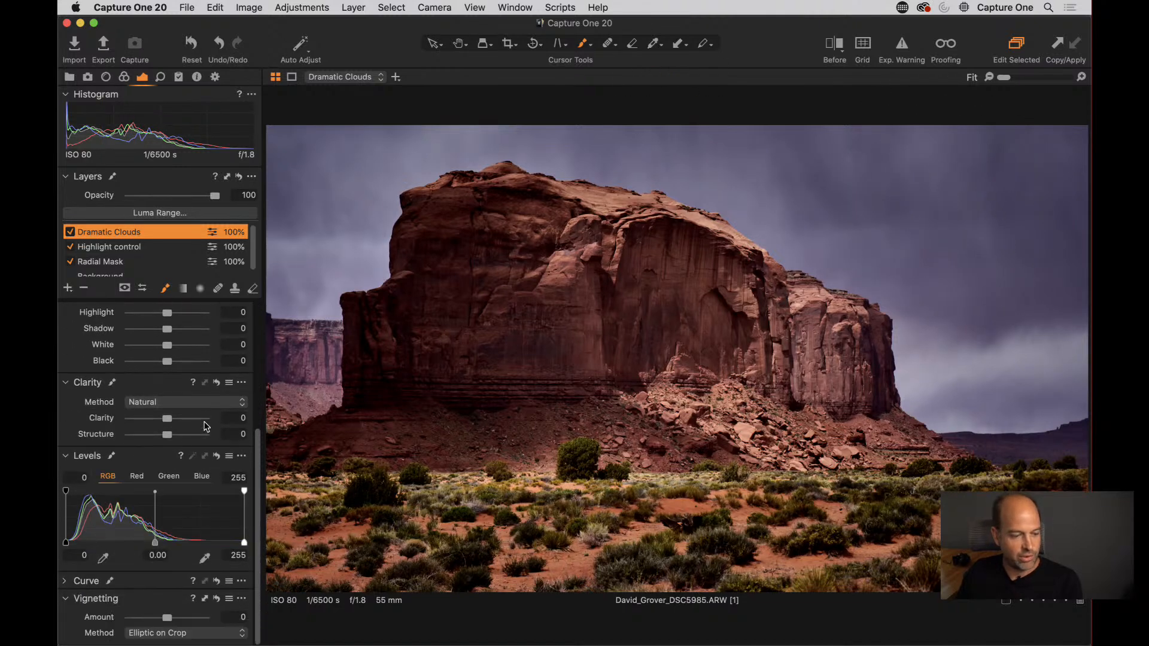
pyautogui.moveTo(167, 418); pyautogui.dragTo(211, 423)
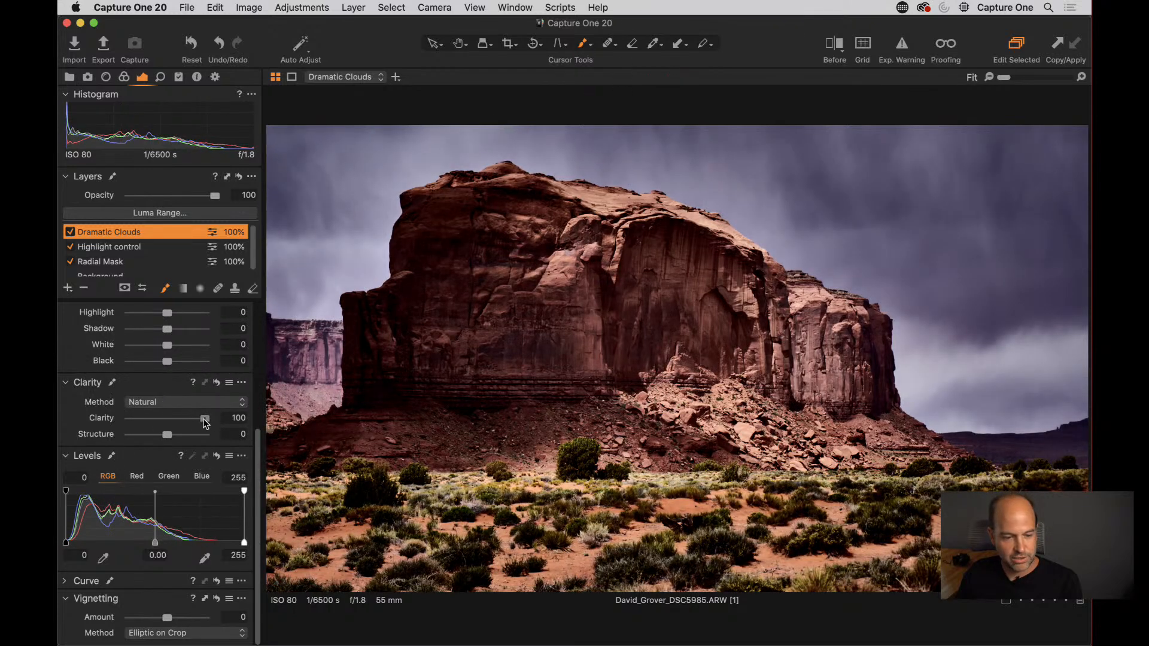
pyautogui.moveTo(205, 423); pyautogui.dragTo(200, 423)
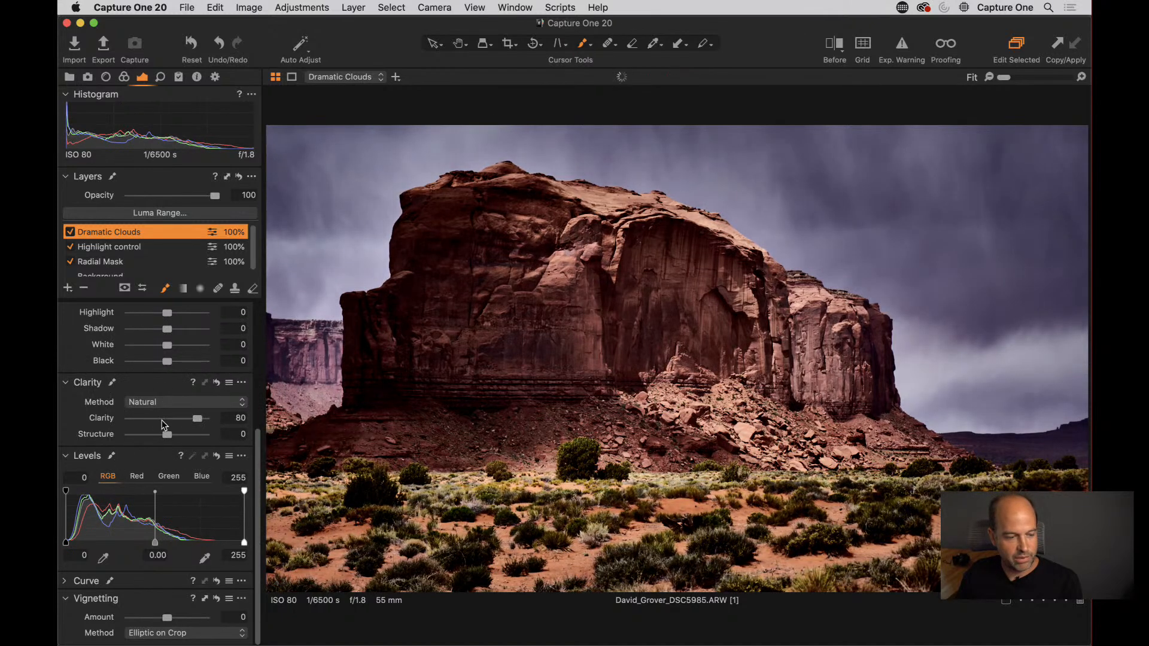
# - Deepen the Dramatic Clouds layer's shadows to -27, try a higher white value, and return white to 0
pyautogui.scroll(2, 142, 461)
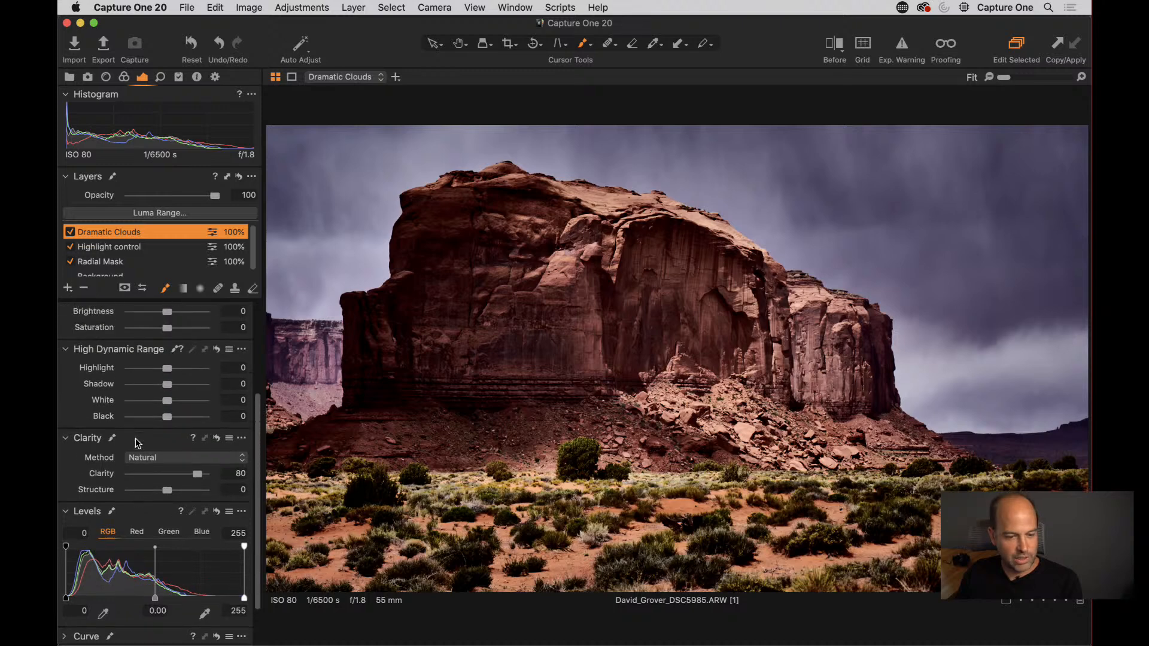
pyautogui.scroll(-2, 159, 482)
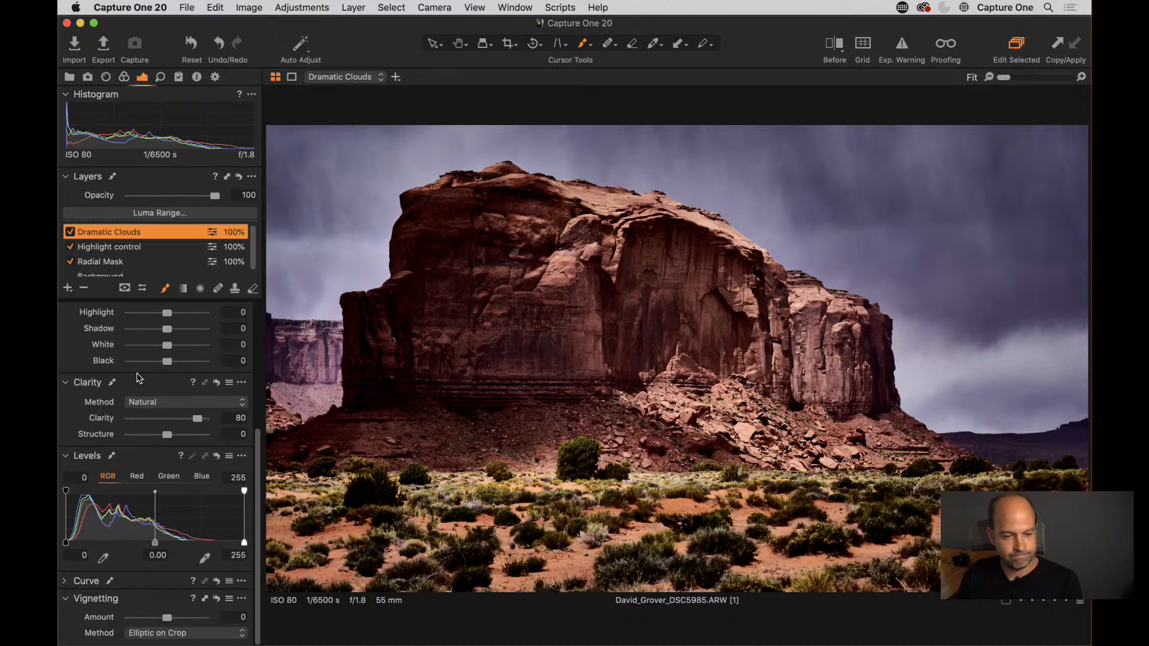
pyautogui.scroll(2, 171, 408)
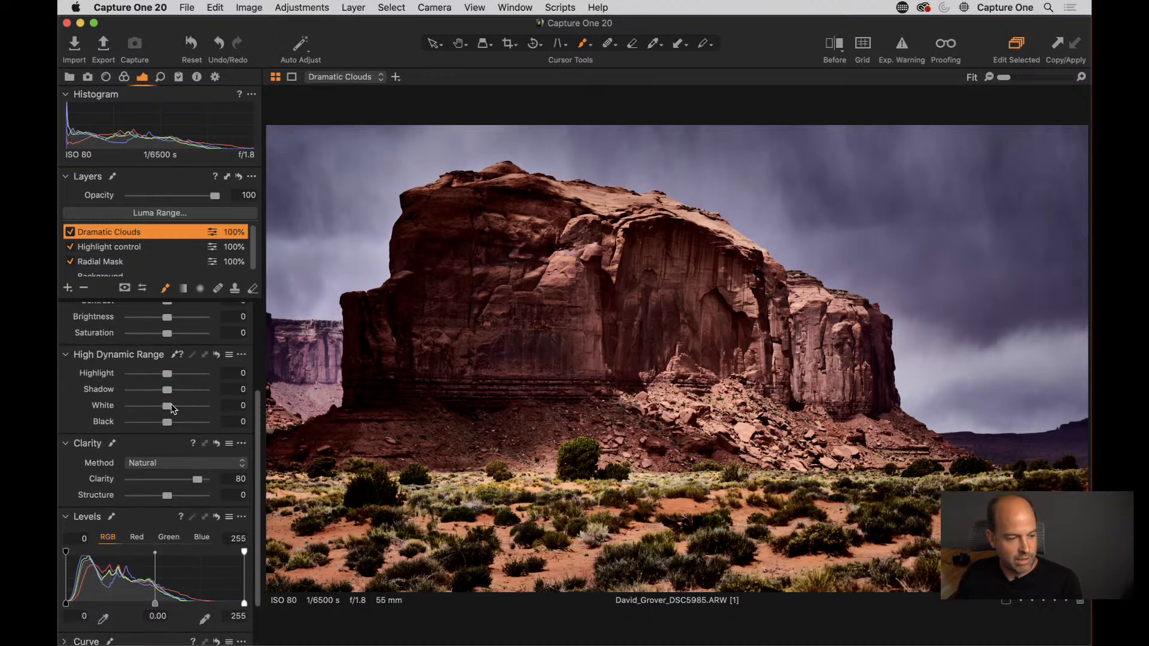
pyautogui.moveTo(162, 424)
pyautogui.mouseDown()
pyautogui.moveTo(145, 425)
pyautogui.moveTo(181, 427)
pyautogui.moveTo(149, 396)
pyautogui.moveTo(157, 390)
pyautogui.mouseUp()
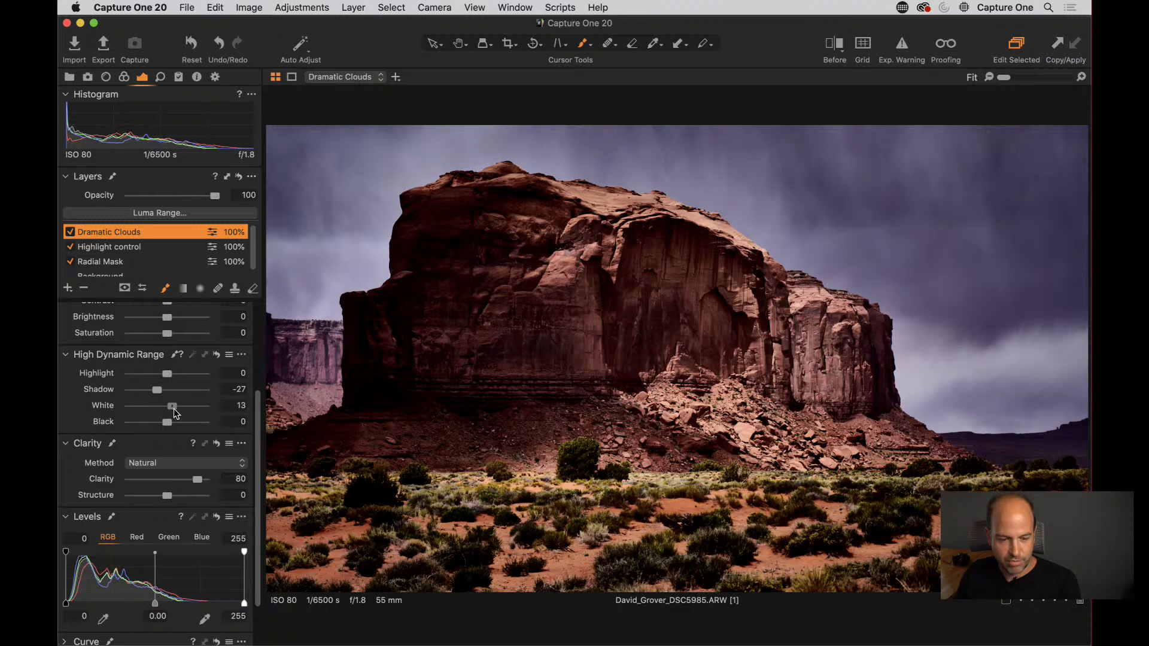
pyautogui.moveTo(173, 407); pyautogui.dragTo(171, 380)
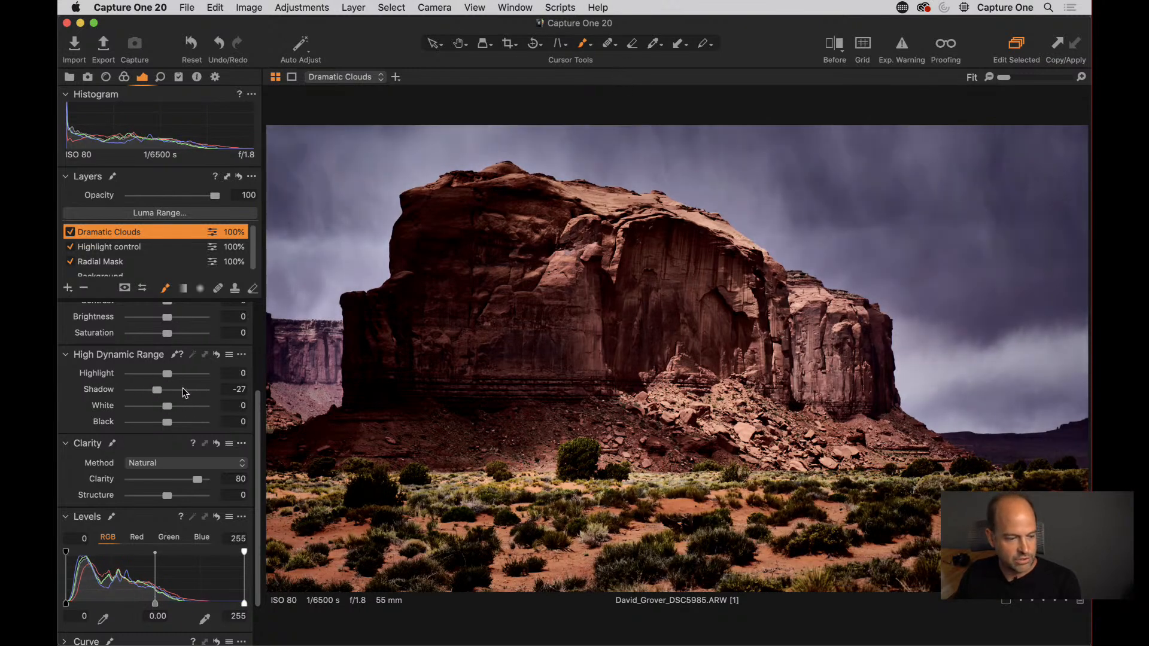
# - Clear the Dramatic Clouds layer's mask
pyautogui.scroll(2, 169, 383)
pyautogui.scroll(3, 168, 380)
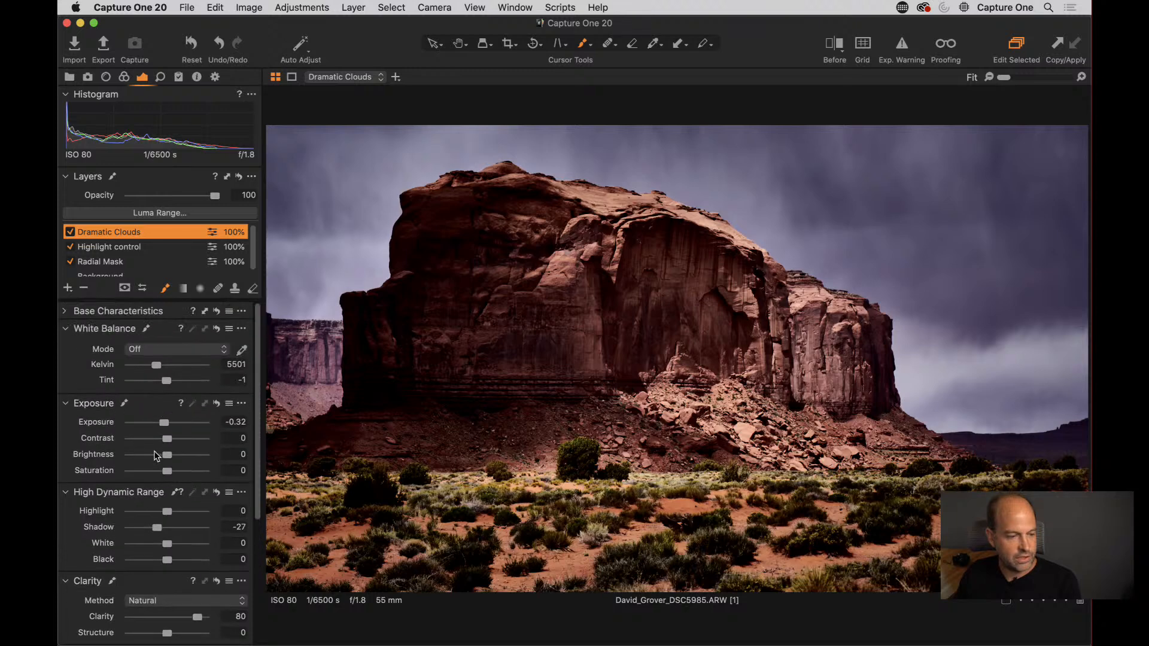
pyautogui.rightClick(127, 237)
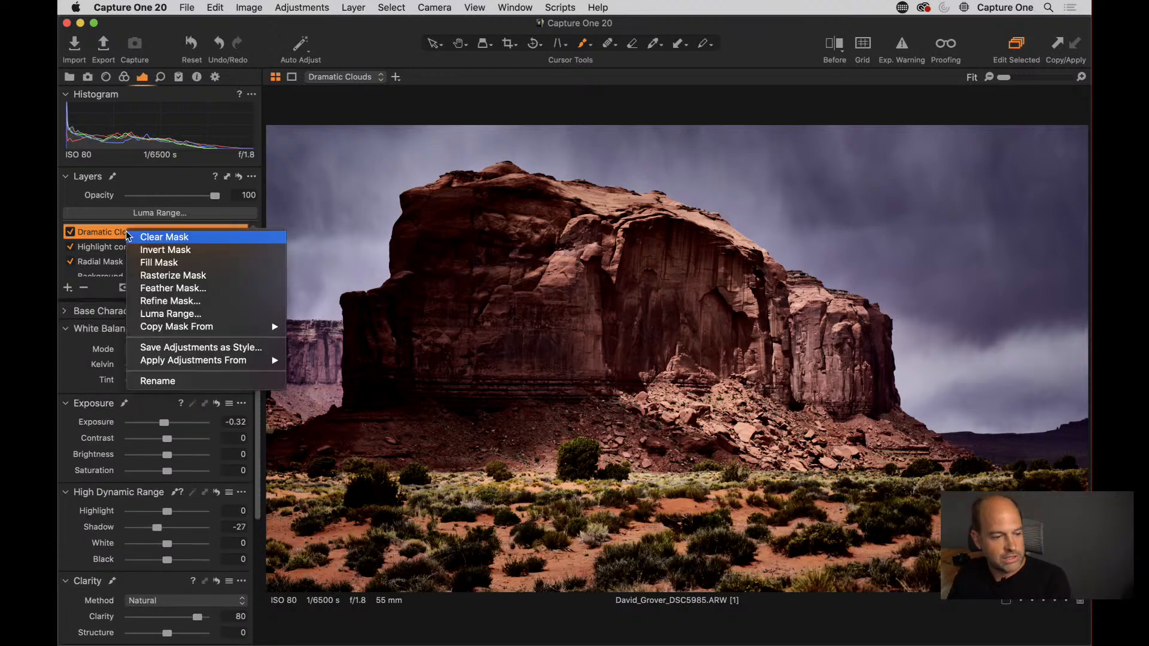
pyautogui.click(157, 238)
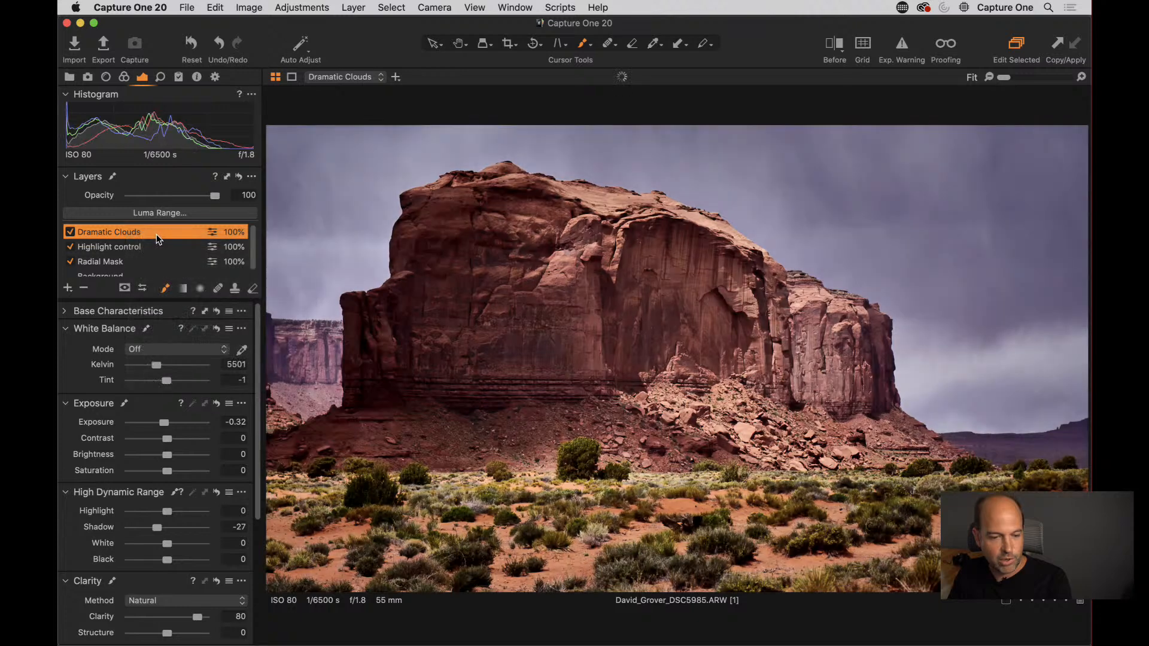
# - Set the mask brush's hardness to 19 and brush the Dramatic Clouds mask over the sky to the right of the butte
pyautogui.rightClick(897, 200)
pyautogui.moveTo(860, 230); pyautogui.dragTo(871, 230)
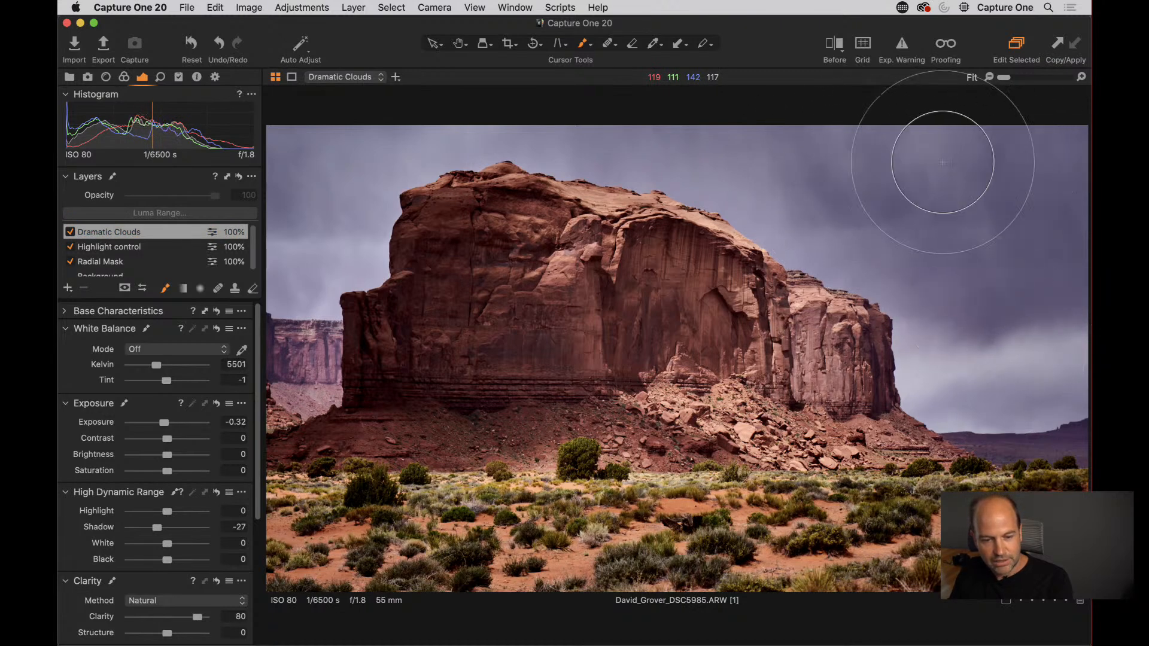
pyautogui.moveTo(750, 189)
pyautogui.mouseDown()
pyautogui.moveTo(794, 202)
pyautogui.moveTo(655, 148)
pyautogui.moveTo(572, 138)
pyautogui.moveTo(409, 150)
pyautogui.moveTo(354, 211)
pyautogui.moveTo(328, 211)
pyautogui.moveTo(360, 159)
pyautogui.moveTo(690, 148)
pyautogui.moveTo(868, 225)
pyautogui.moveTo(1000, 321)
pyautogui.moveTo(981, 379)
pyautogui.moveTo(1049, 365)
pyautogui.mouseUp()
# - Raise the mask brush's flow to 89 and try a stroke across the sky to the right of the butte
pyautogui.rightClick(894, 219)
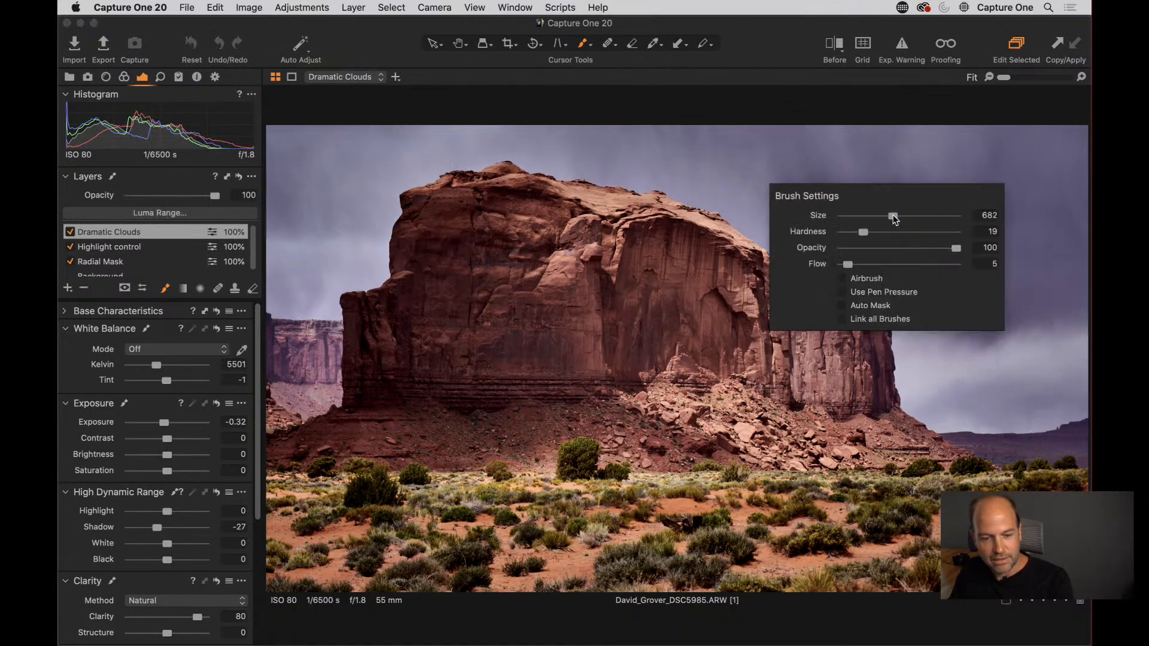
pyautogui.moveTo(851, 265); pyautogui.dragTo(948, 264)
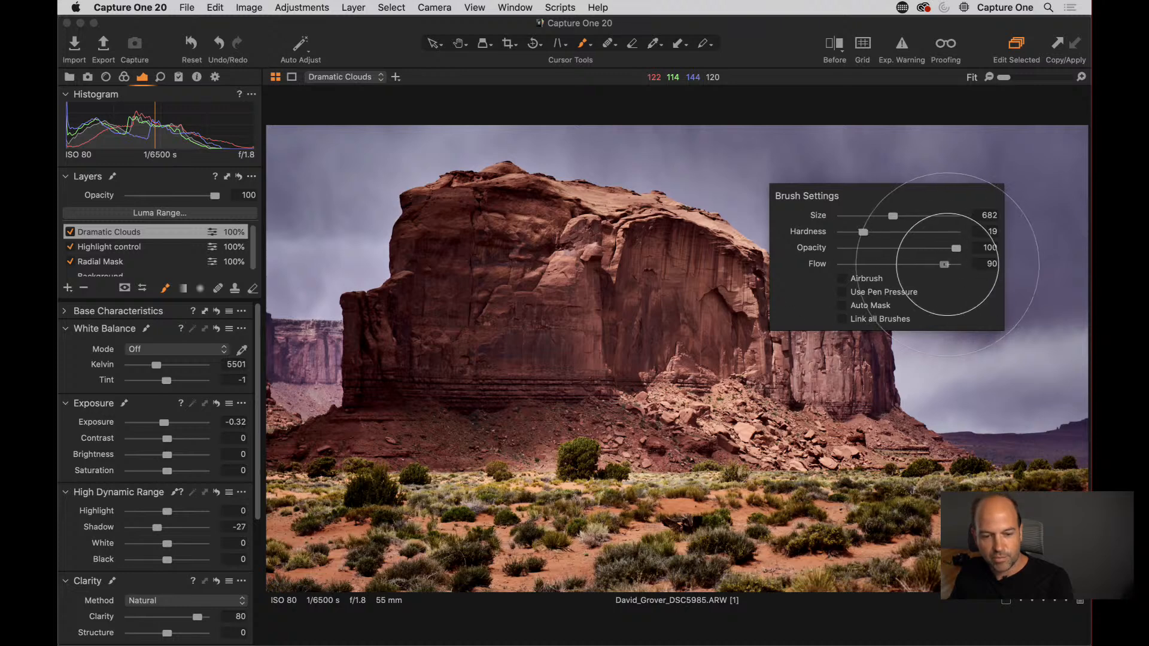
pyautogui.click(941, 166)
pyautogui.moveTo(937, 157)
pyautogui.mouseDown()
pyautogui.moveTo(957, 231)
pyautogui.moveTo(847, 192)
pyautogui.moveTo(790, 197)
pyautogui.mouseUp()
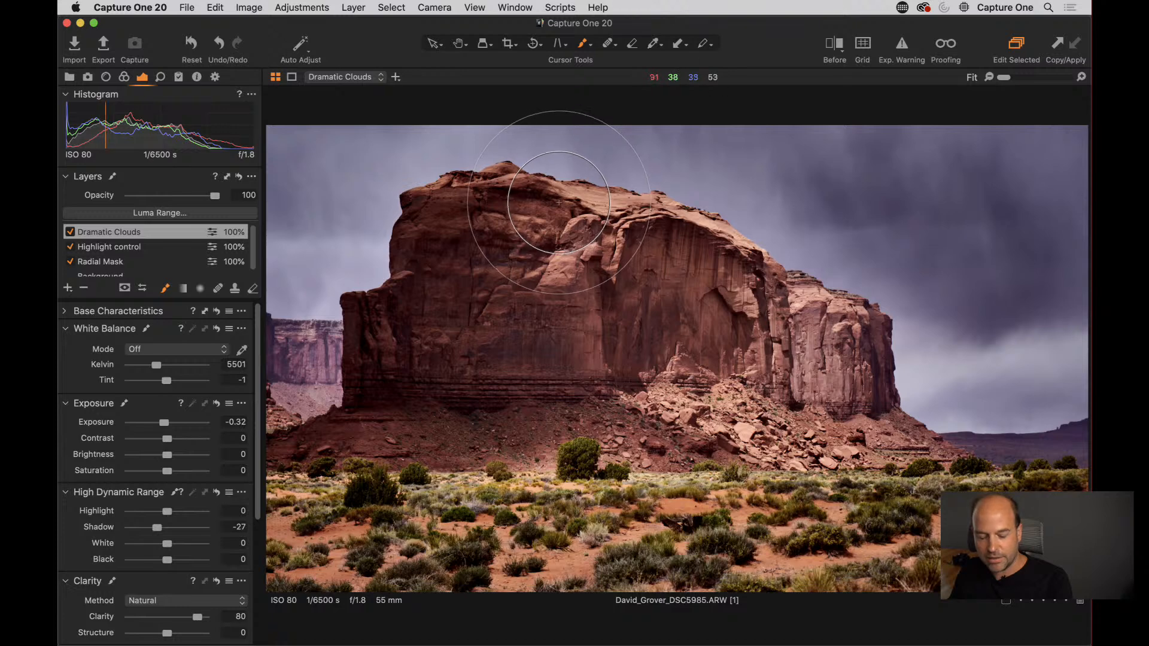
# - Undo the last brush mask stroke and set the brush flow to 5
pyautogui.click(215, 7)
pyautogui.click(209, 24)
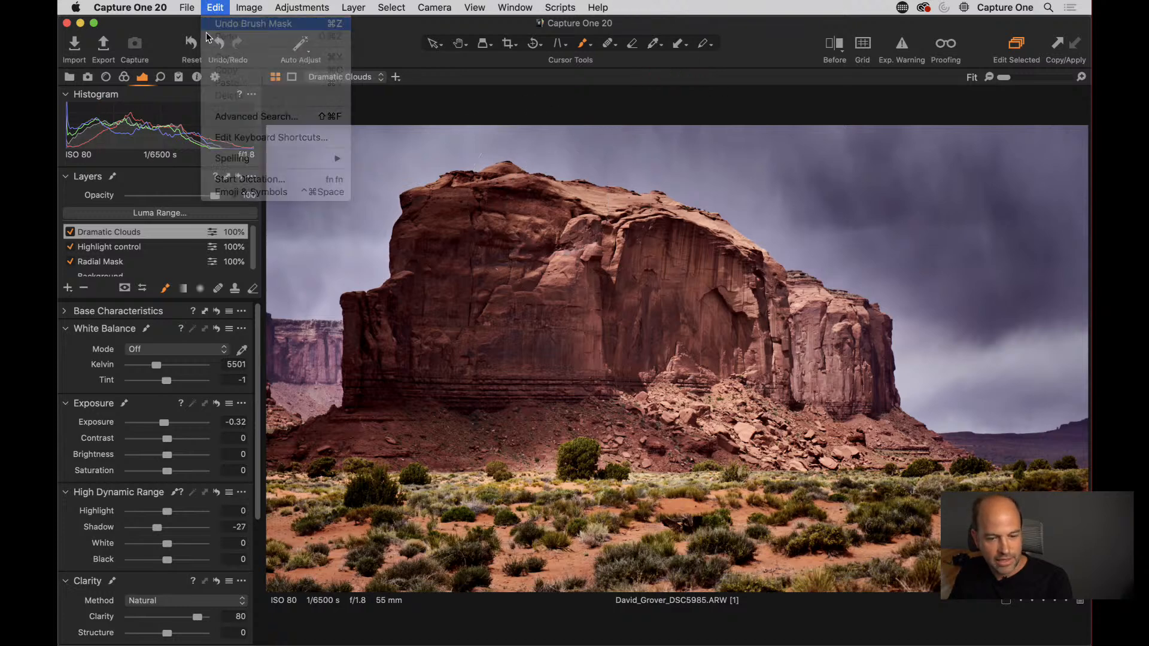
pyautogui.rightClick(897, 224)
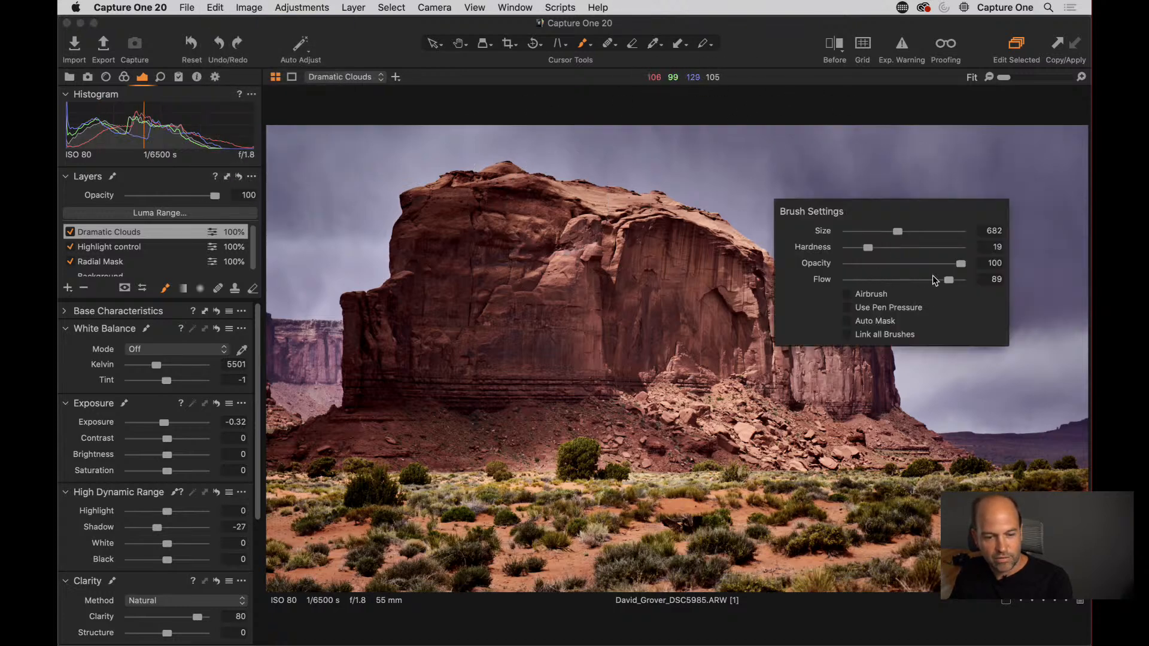
pyautogui.moveTo(948, 280); pyautogui.dragTo(853, 279)
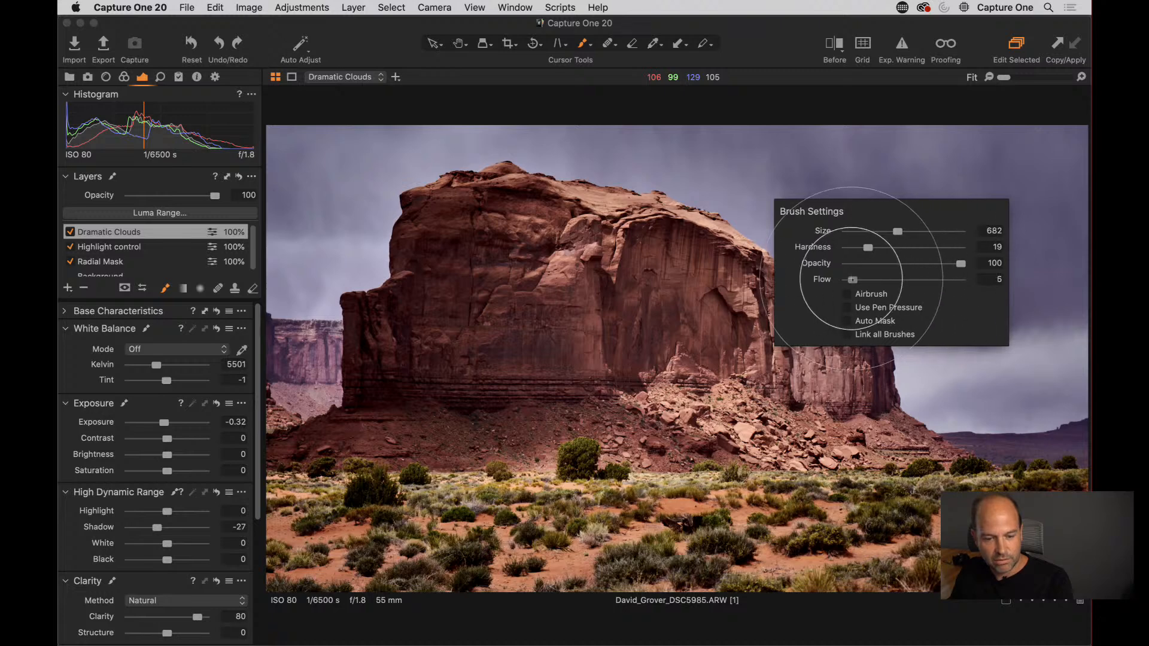
# - Build up the Dramatic Clouds mask with low-flow strokes across the sky above and beside the butte
pyautogui.rightClick(920, 217)
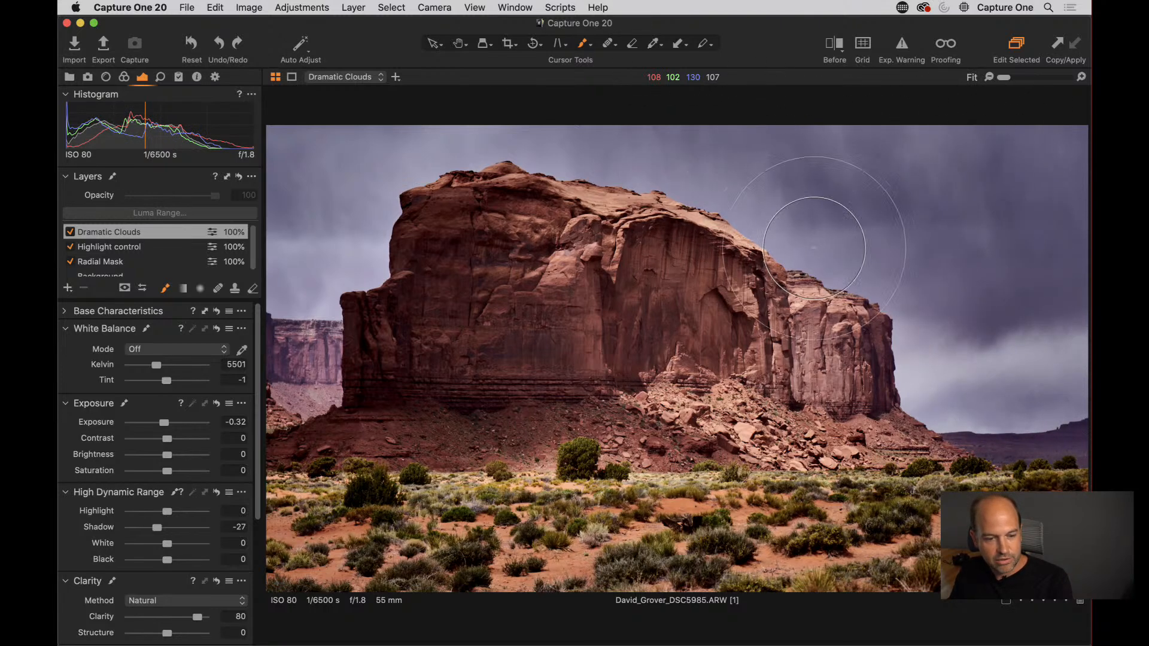
pyautogui.moveTo(813, 248)
pyautogui.mouseDown()
pyautogui.moveTo(667, 141)
pyautogui.moveTo(569, 116)
pyautogui.moveTo(667, 116)
pyautogui.mouseUp()
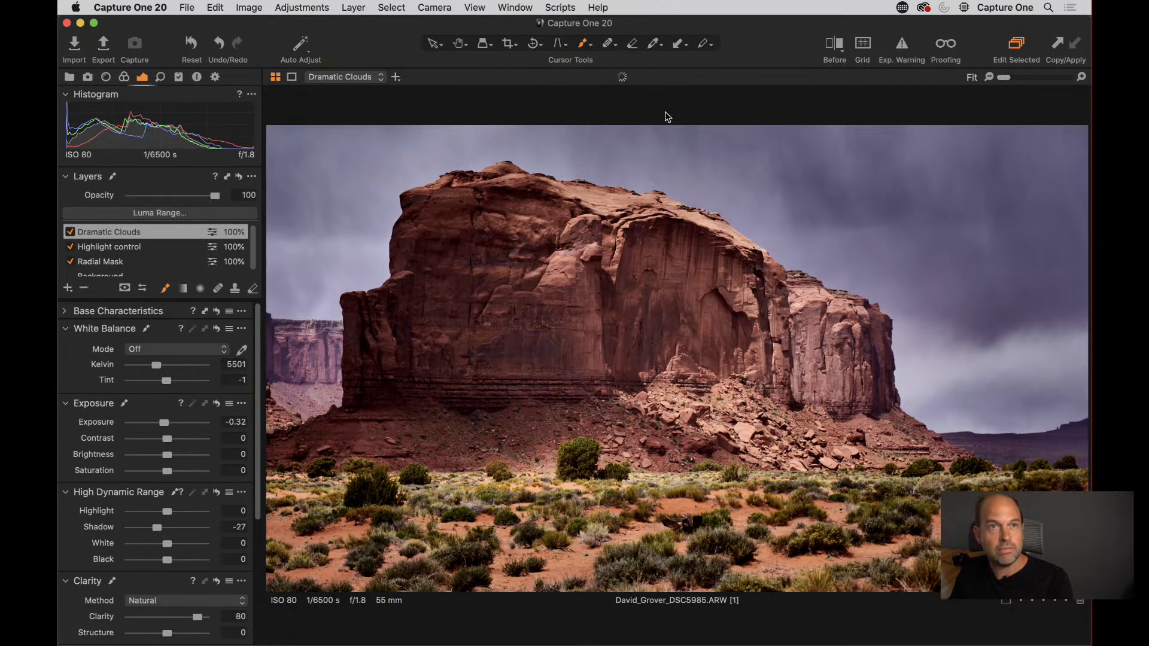
pyautogui.moveTo(563, 143)
pyautogui.mouseDown()
pyautogui.moveTo(496, 131)
pyautogui.moveTo(367, 152)
pyautogui.moveTo(303, 186)
pyautogui.moveTo(335, 262)
pyautogui.moveTo(317, 269)
pyautogui.moveTo(359, 291)
pyautogui.moveTo(308, 371)
pyautogui.moveTo(397, 218)
pyautogui.moveTo(443, 186)
pyautogui.mouseUp()
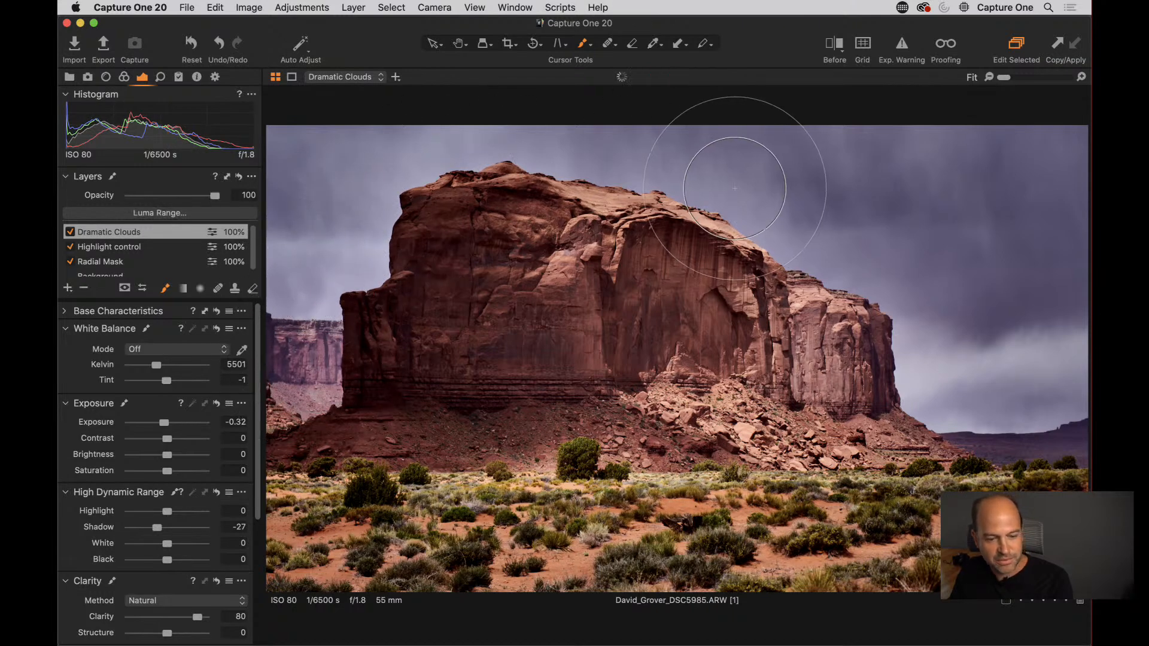
pyautogui.moveTo(735, 189)
pyautogui.mouseDown()
pyautogui.moveTo(956, 325)
pyautogui.moveTo(987, 268)
pyautogui.moveTo(985, 158)
pyautogui.moveTo(688, 159)
pyautogui.moveTo(658, 143)
pyautogui.mouseUp()
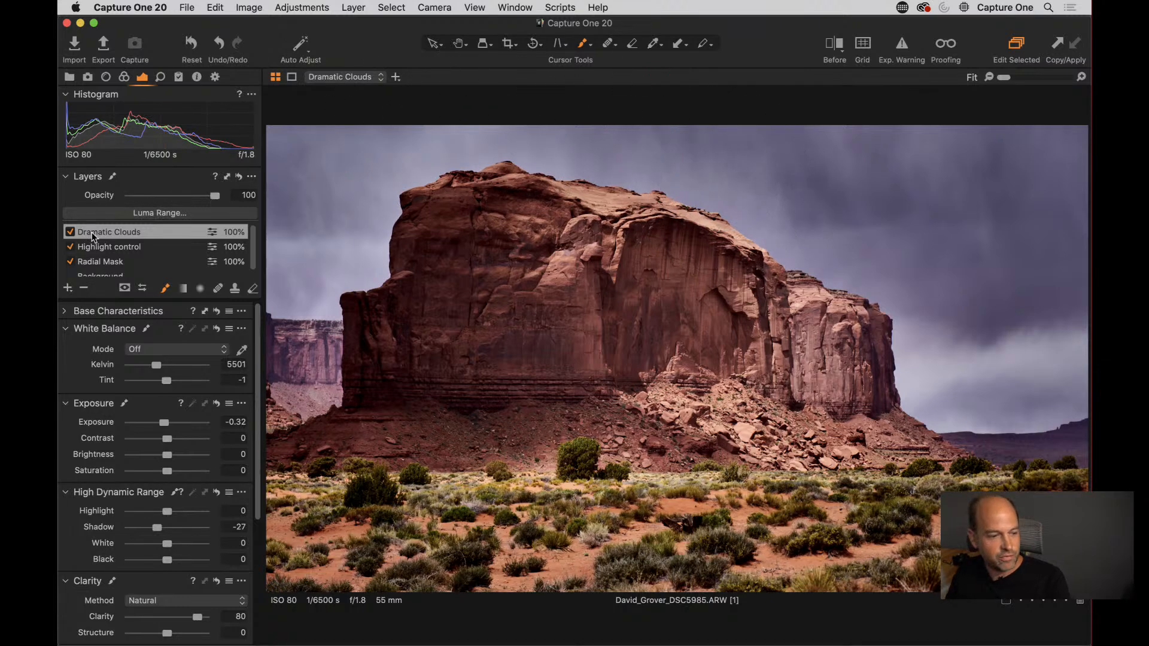
# - Compare the image with the Dramatic Clouds layer off and on, and select the Highlight control layer
pyautogui.click(70, 232)
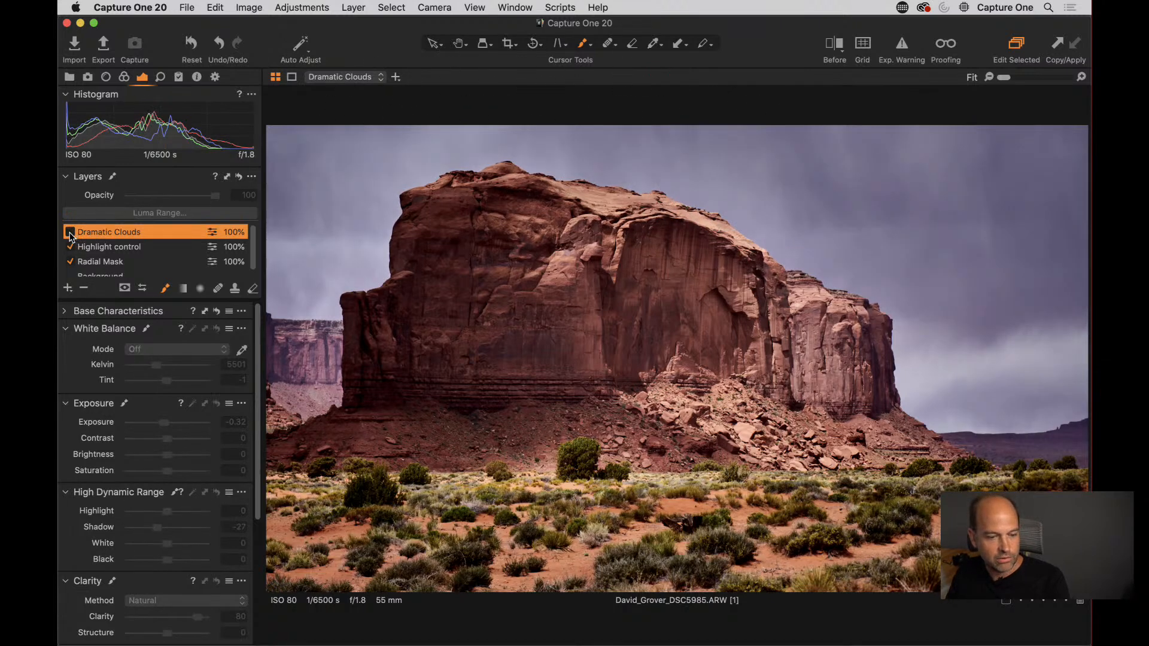
pyautogui.click(70, 232)
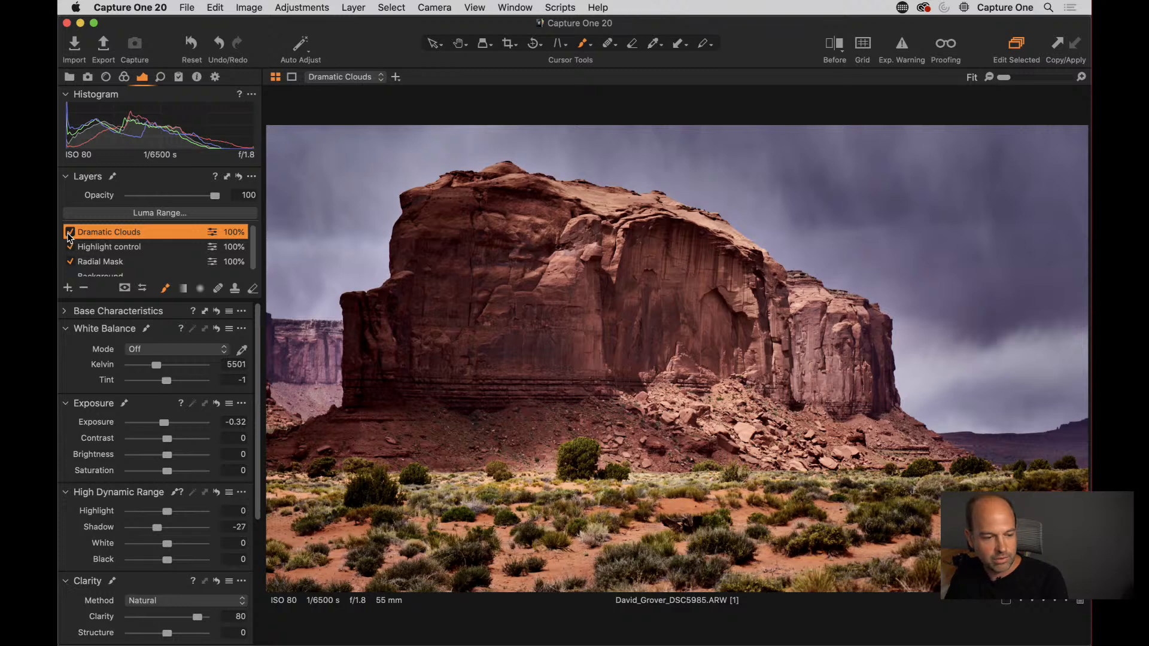
pyautogui.click(123, 254)
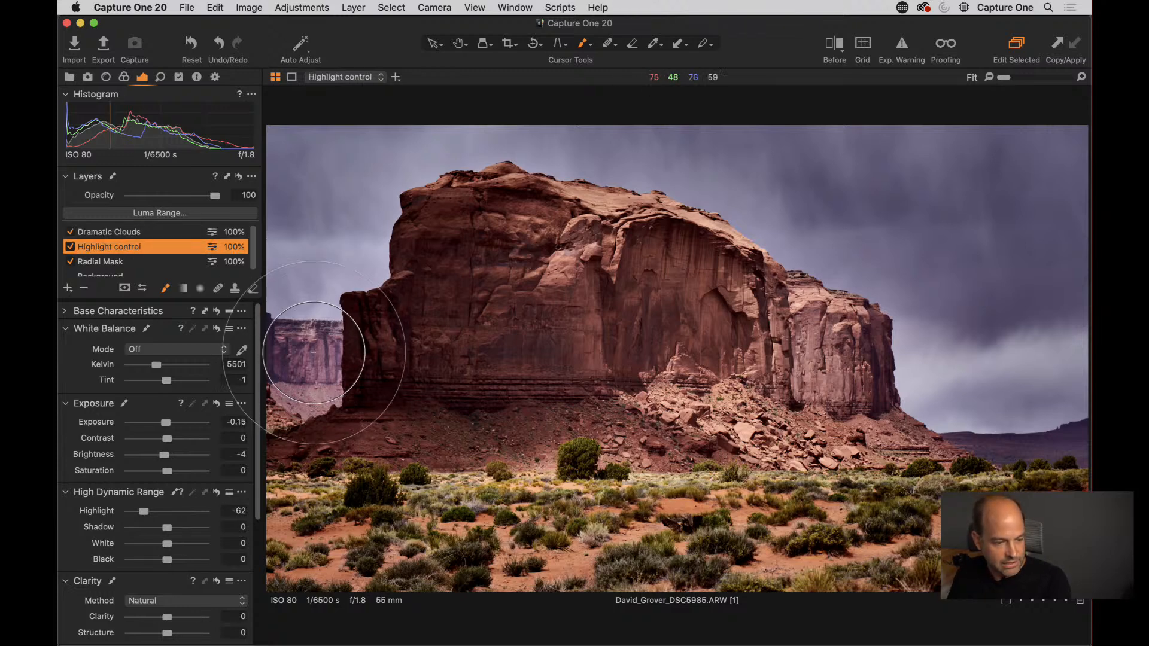
pyautogui.rightClick(361, 350)
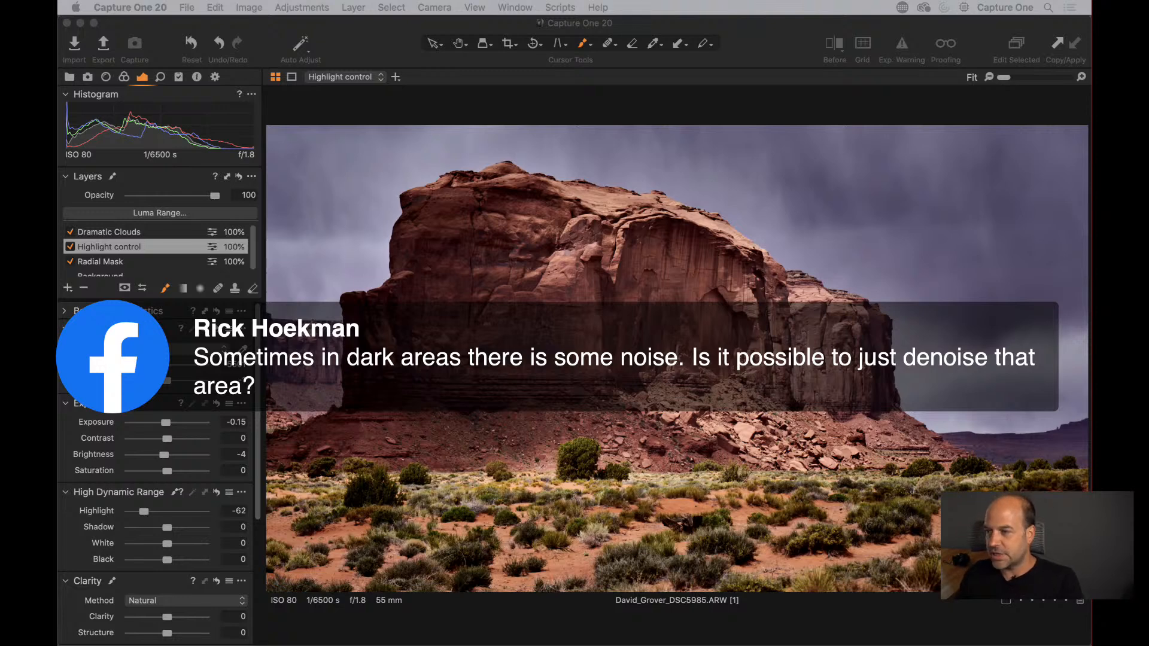
# - Examine noise in the sky beside the butte at 300% and compare it with the Dramatic Clouds layer off and on
pyautogui.click(503, 91)
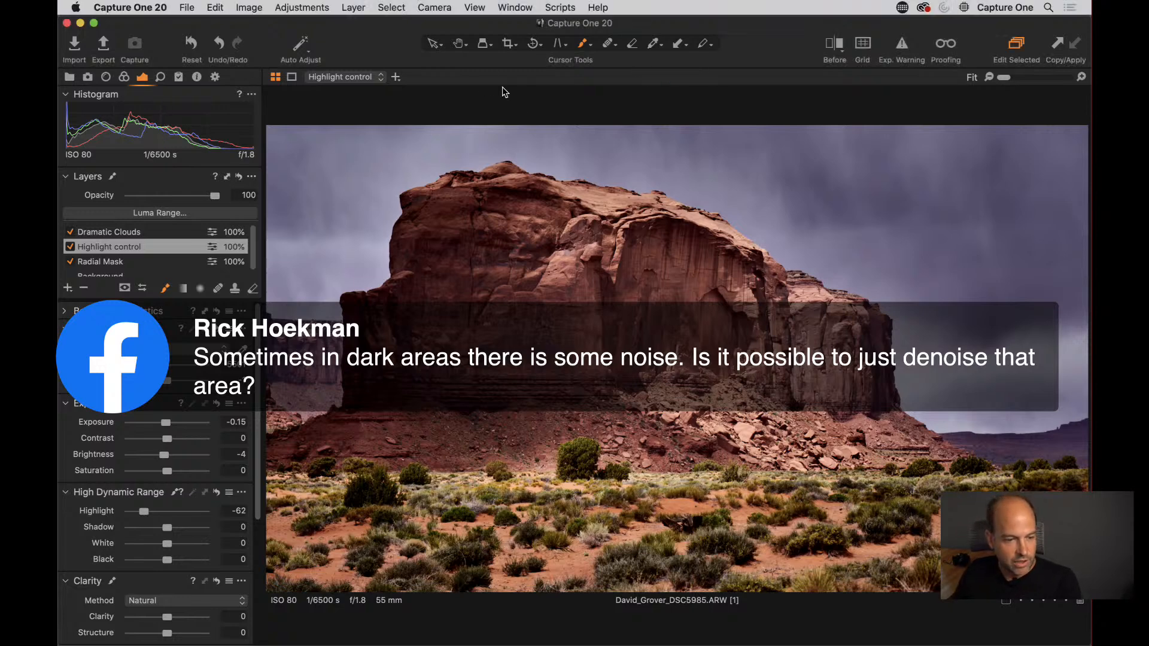
pyautogui.click(460, 43)
pyautogui.click(892, 227)
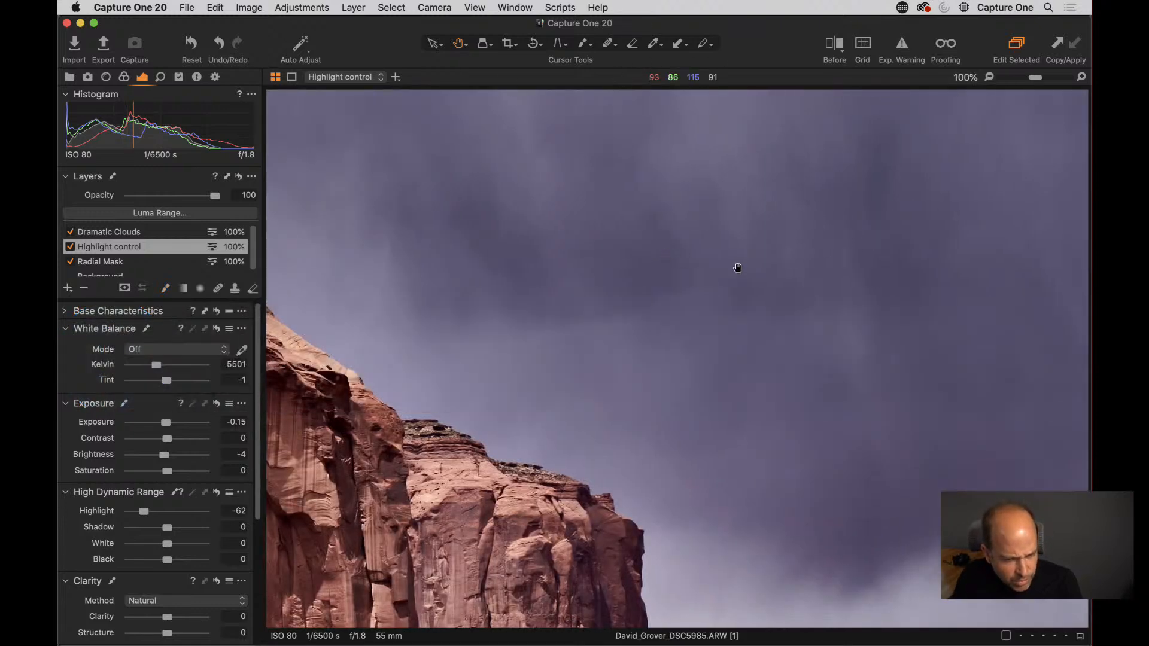
pyautogui.moveTo(536, 303); pyautogui.dragTo(826, 317)
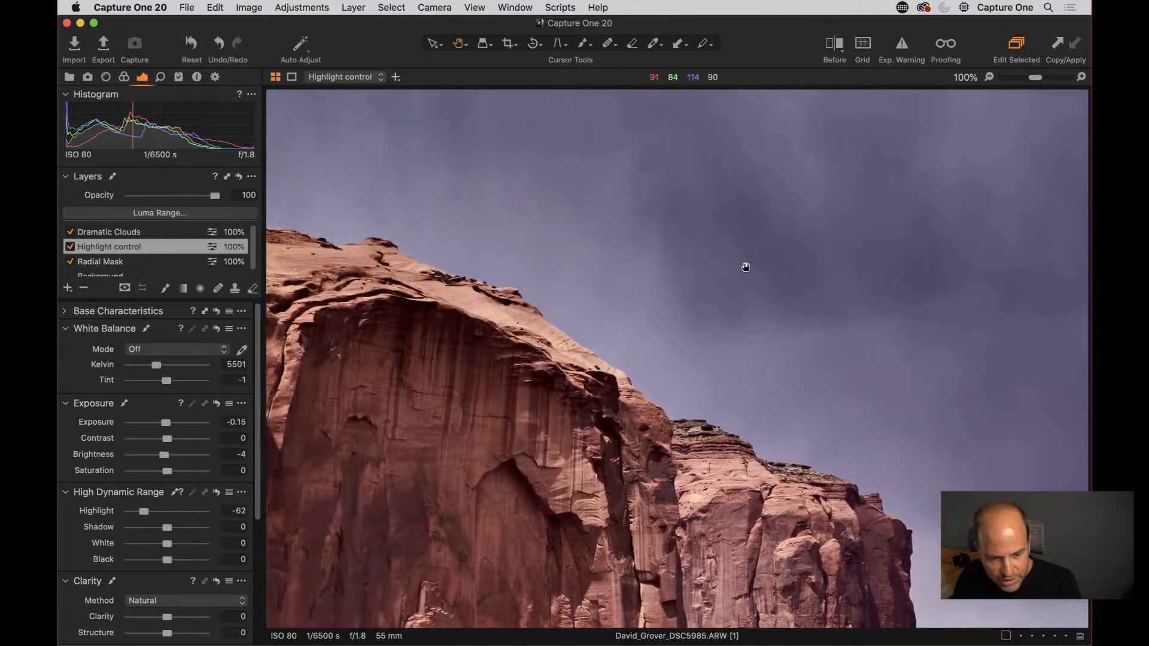
pyautogui.click(1082, 78)
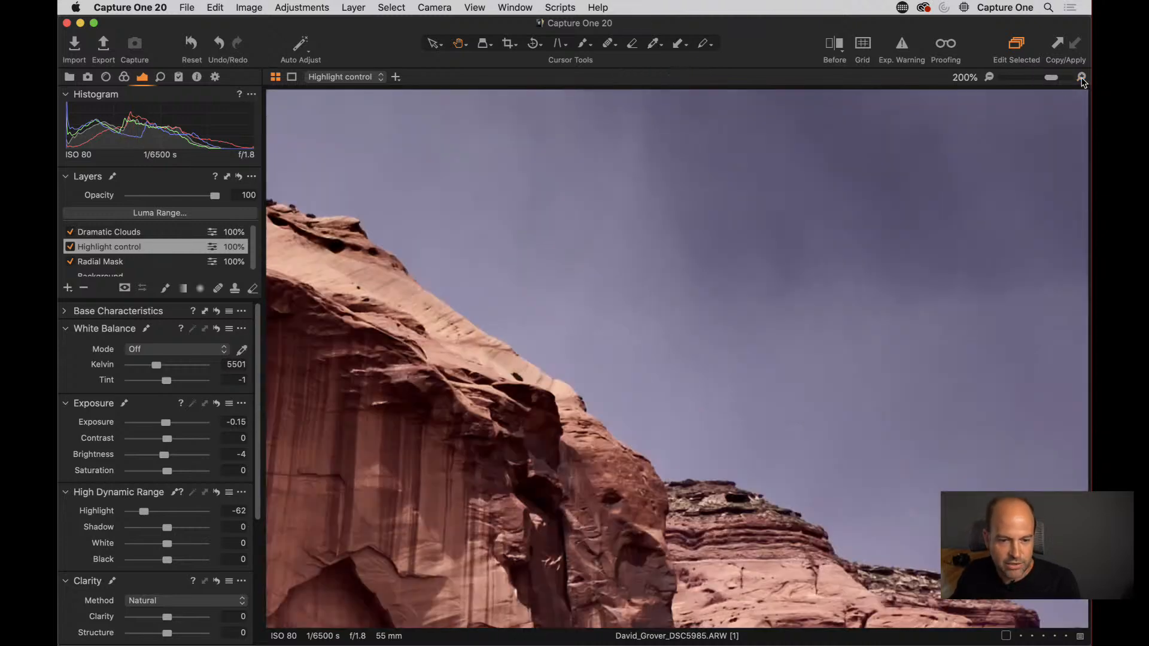
pyautogui.moveTo(965, 180); pyautogui.dragTo(623, 346)
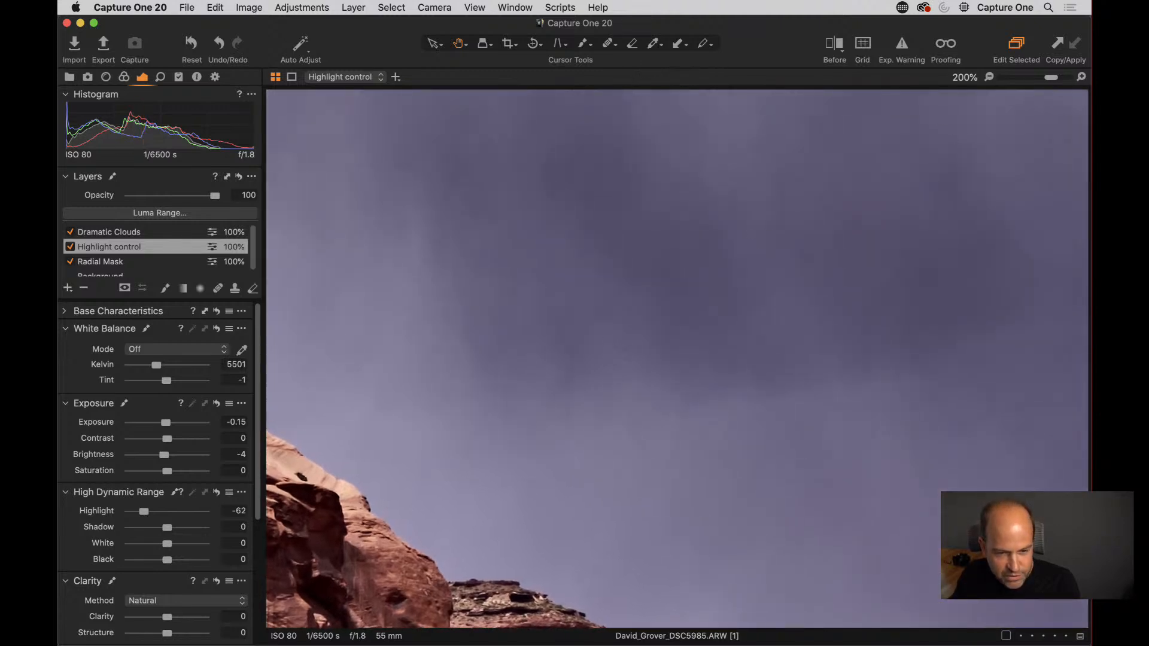
pyautogui.click(1081, 77)
pyautogui.moveTo(572, 277); pyautogui.dragTo(777, 223)
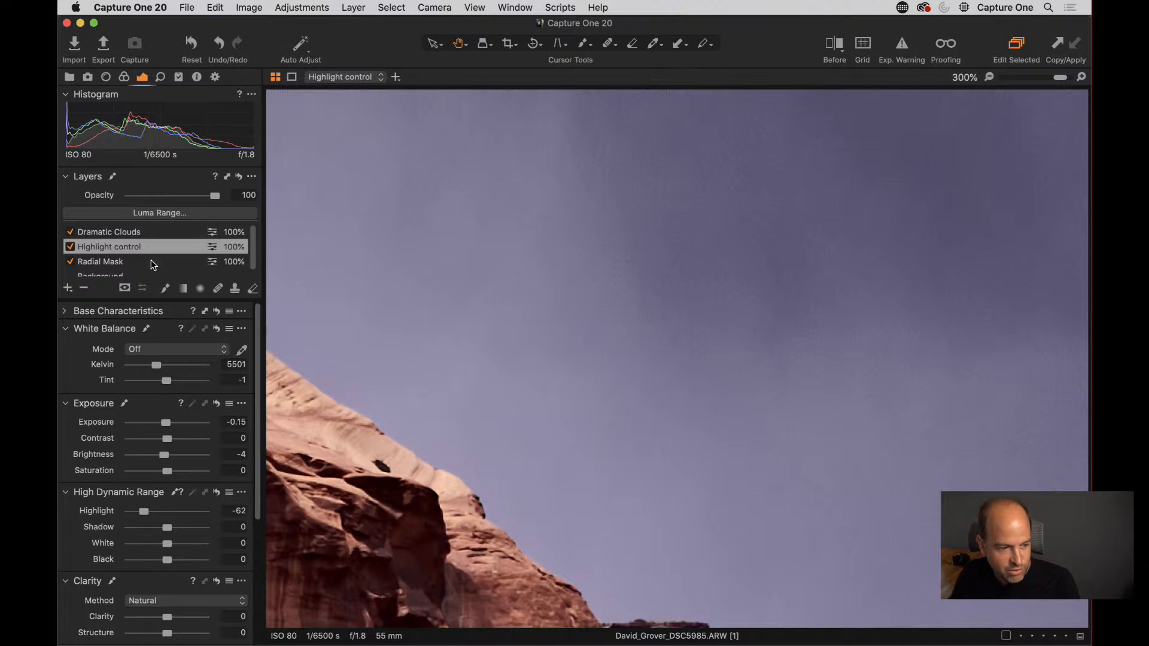
pyautogui.click(140, 234)
pyautogui.click(70, 232)
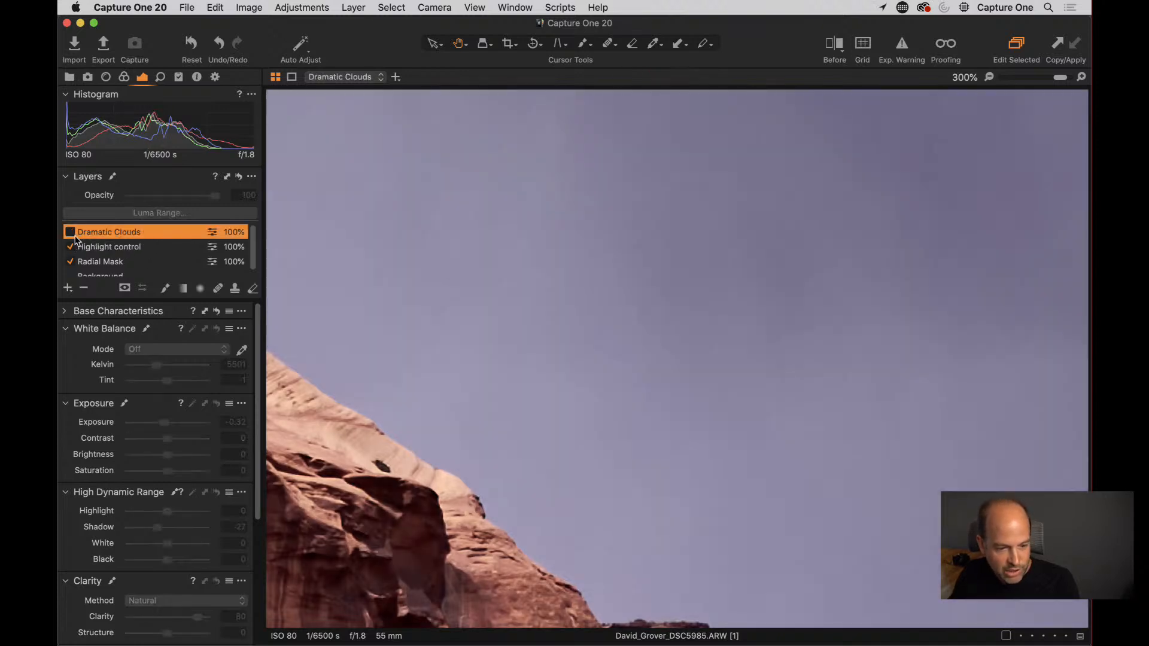
pyautogui.click(74, 233)
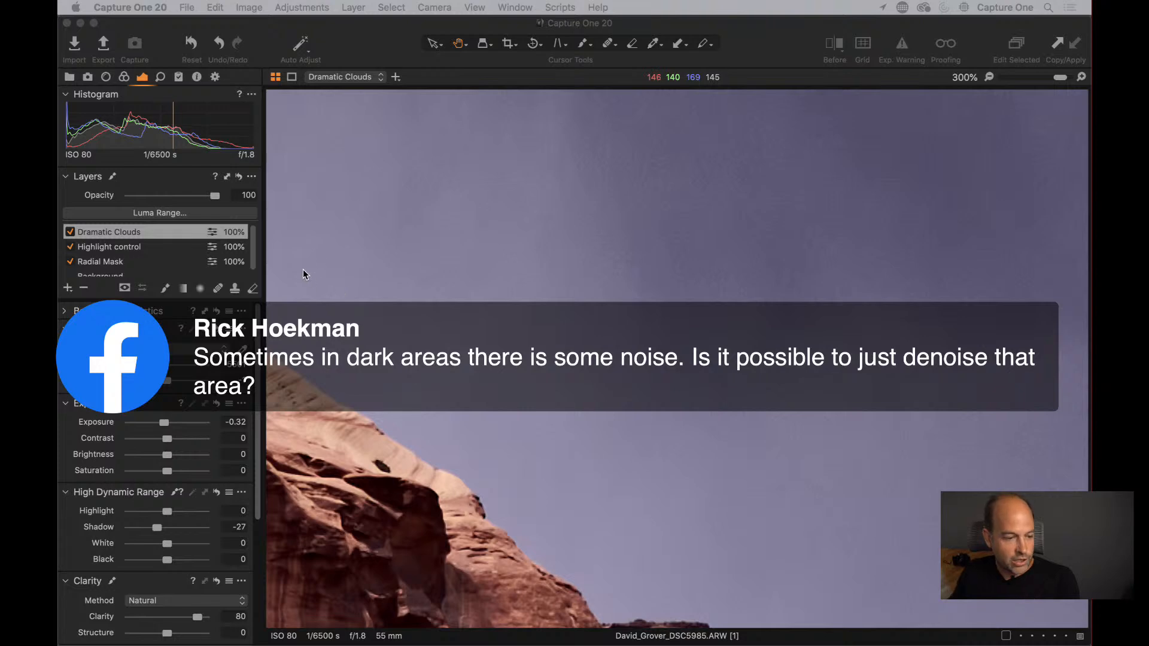
# - Show the layer list alongside the sharpening and noise reduction tools and check the Background layer's detail settings
pyautogui.click(160, 77)
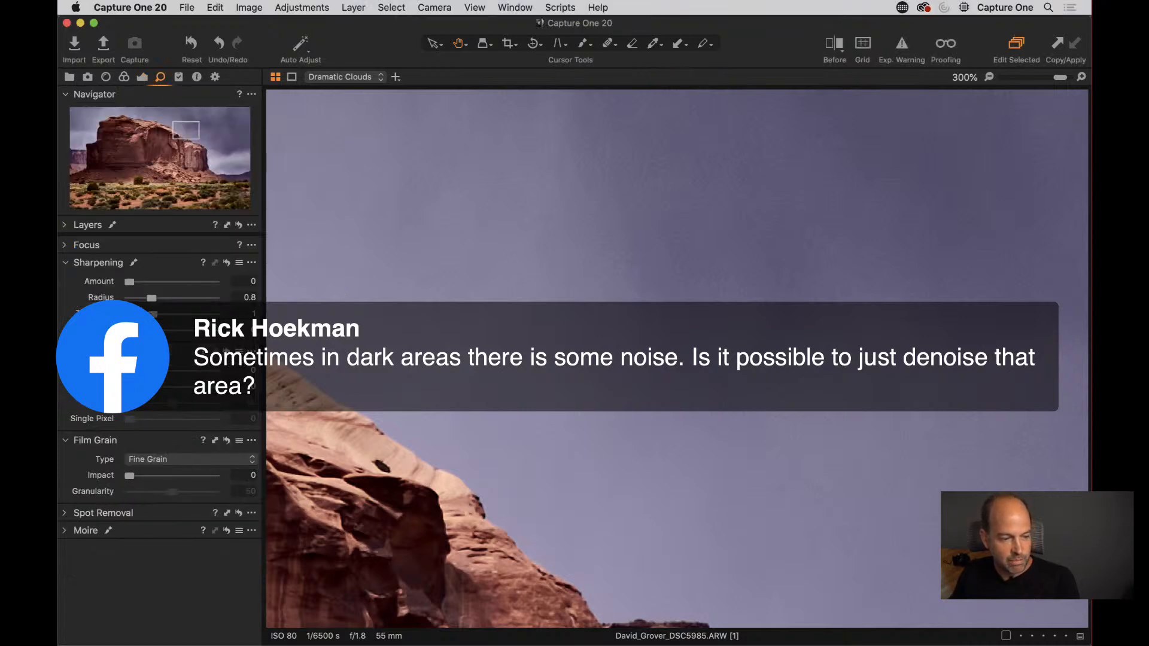
pyautogui.click(66, 225)
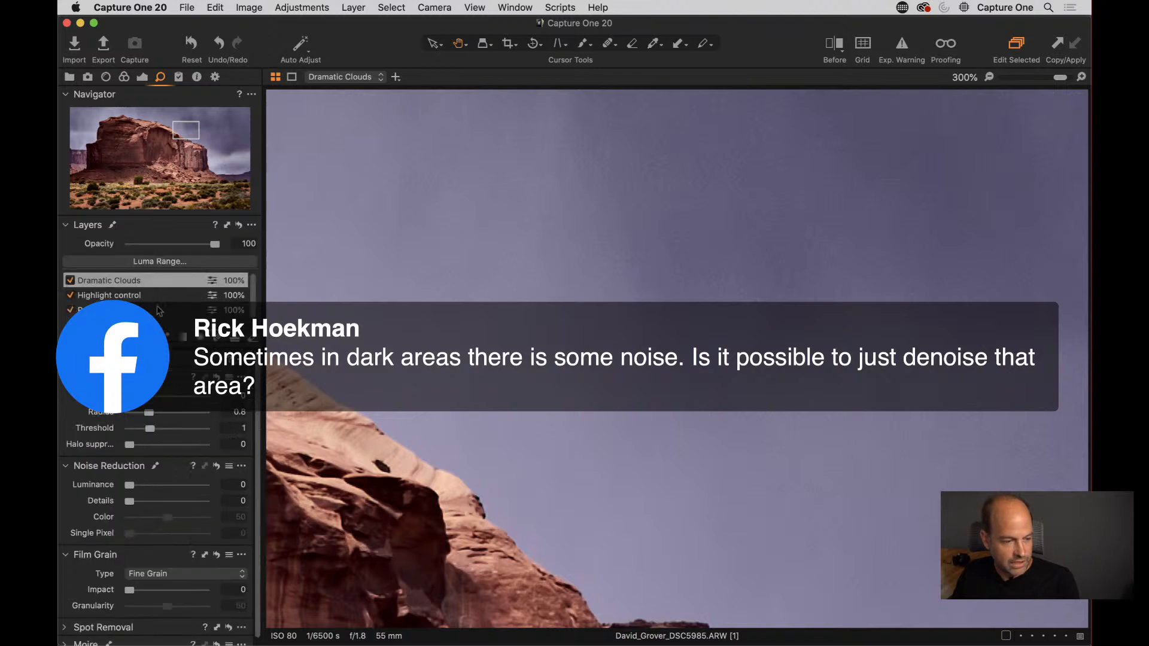
pyautogui.scroll(-1, 196, 301)
pyautogui.click(125, 319)
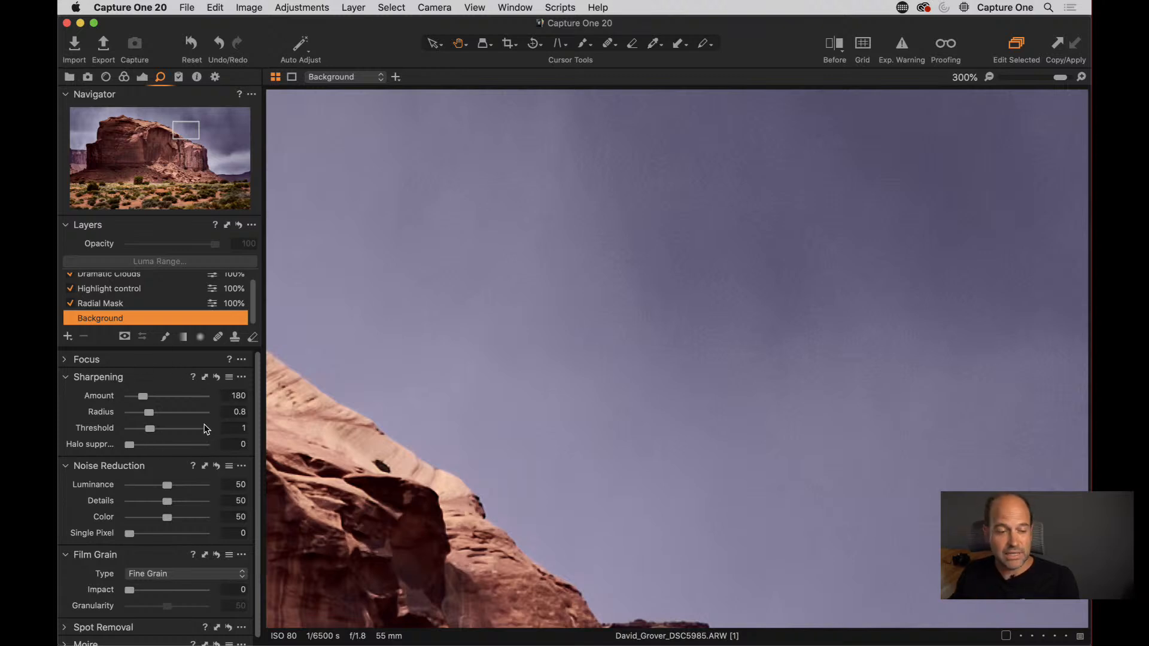
pyautogui.scroll(1, 163, 306)
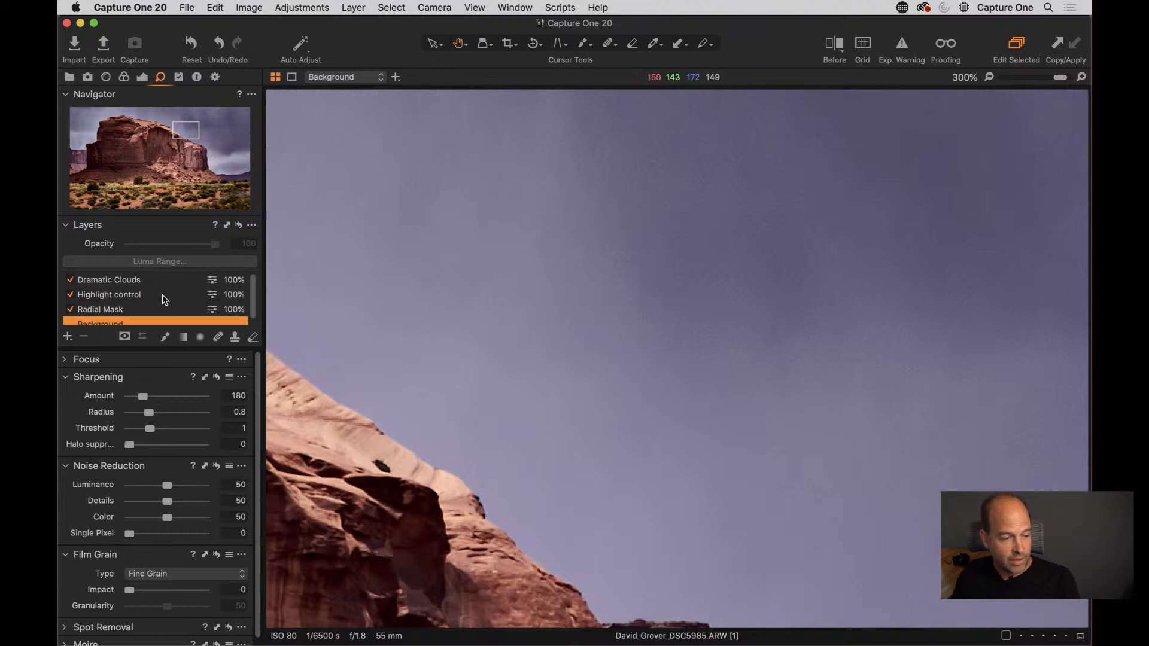
# - Compare the sky with the Dramatic Clouds layer off and on, and set that layer's luminance noise reduction to 100
pyautogui.click(131, 279)
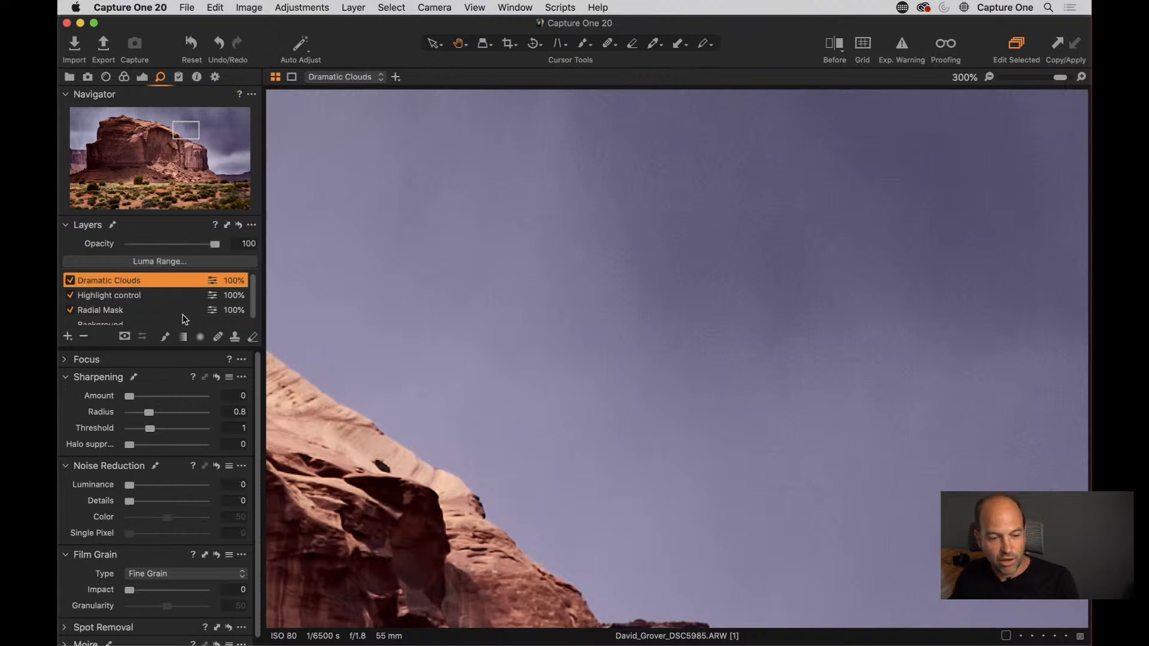
pyautogui.click(71, 281)
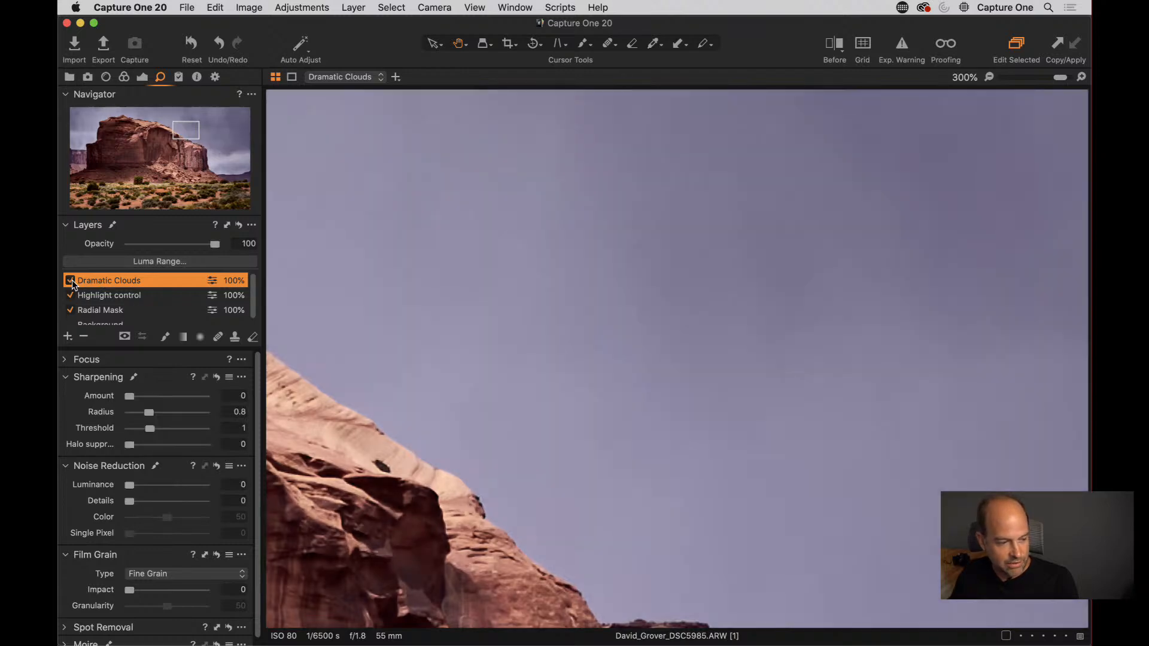
pyautogui.click(70, 281)
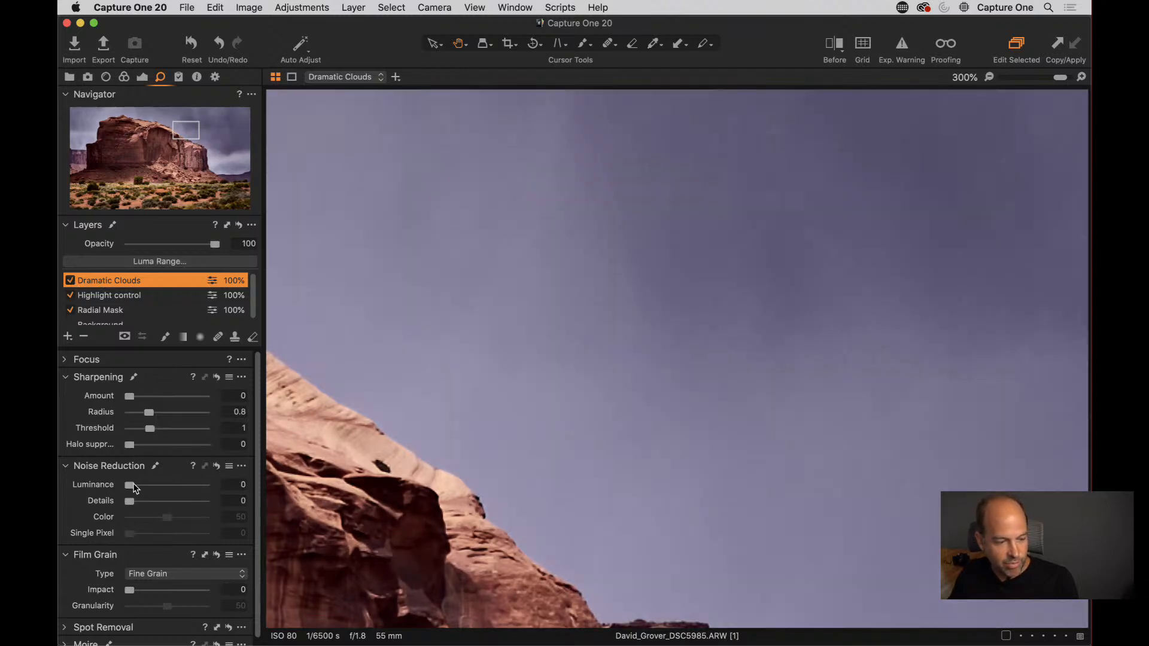
pyautogui.moveTo(134, 488); pyautogui.dragTo(196, 483)
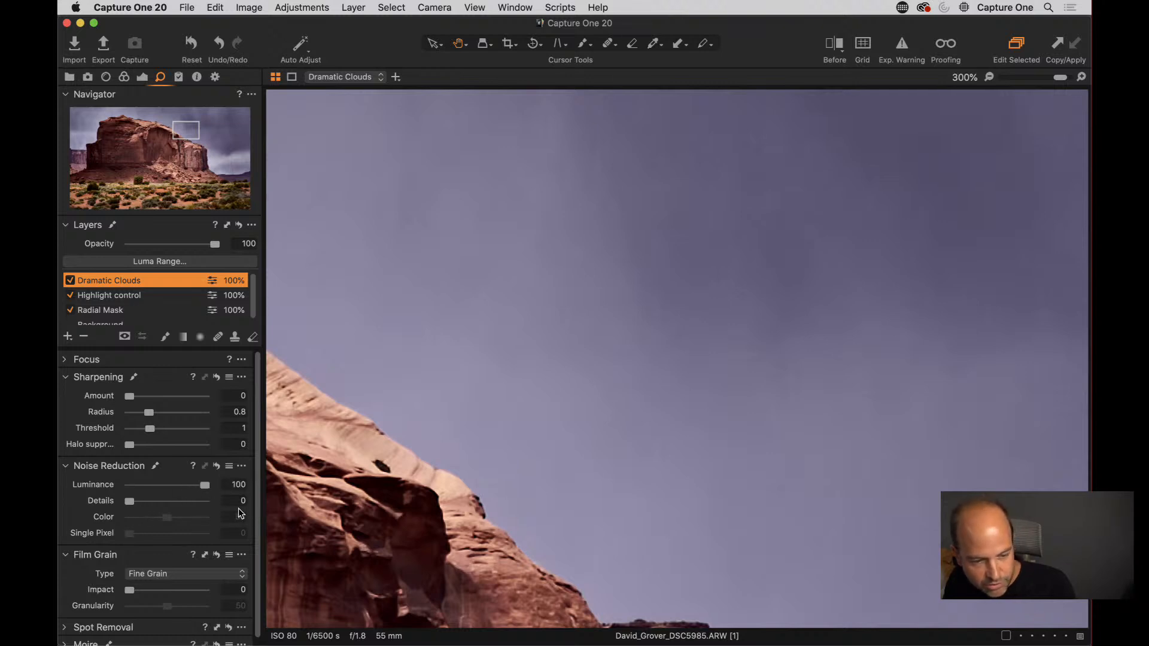
# - Compare the sky beside the butte's ridge with the Dramatic Clouds luminance noise reduction reset and restored to 100
pyautogui.doubleClick(97, 486)
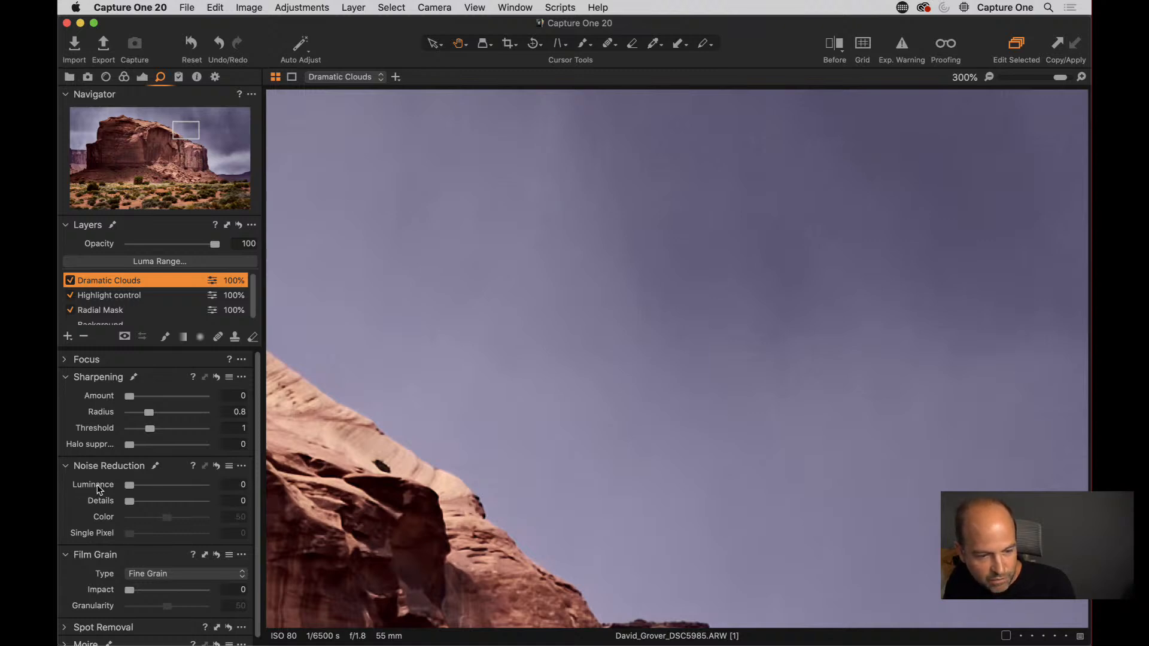
pyautogui.doubleClick(97, 485)
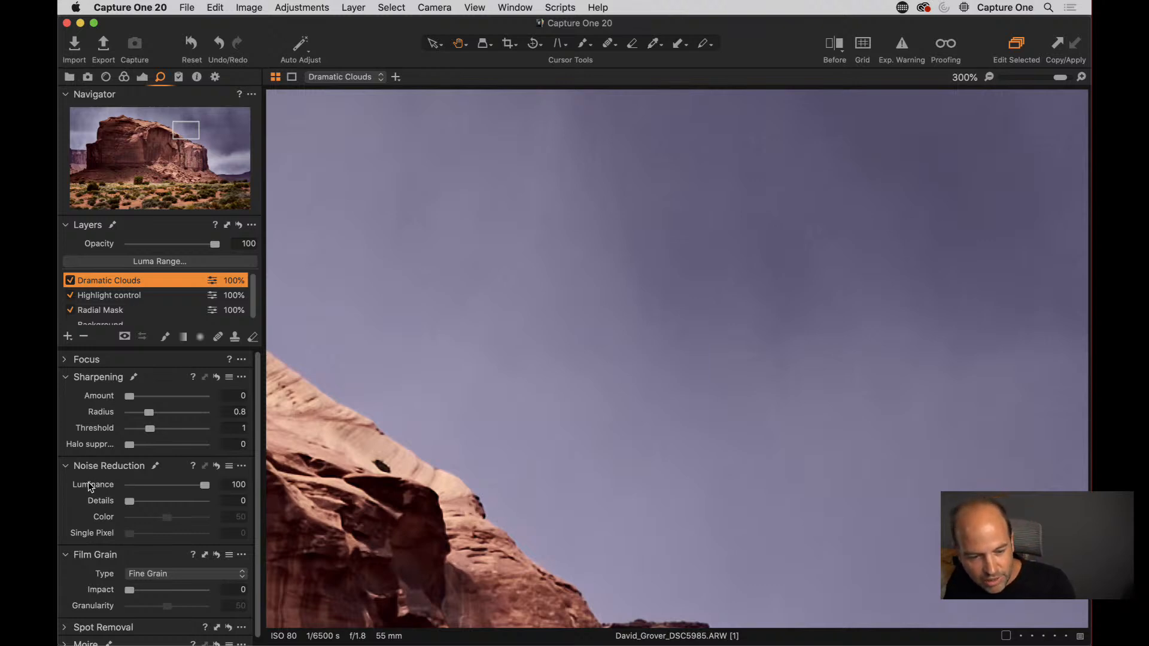
pyautogui.doubleClick(93, 489)
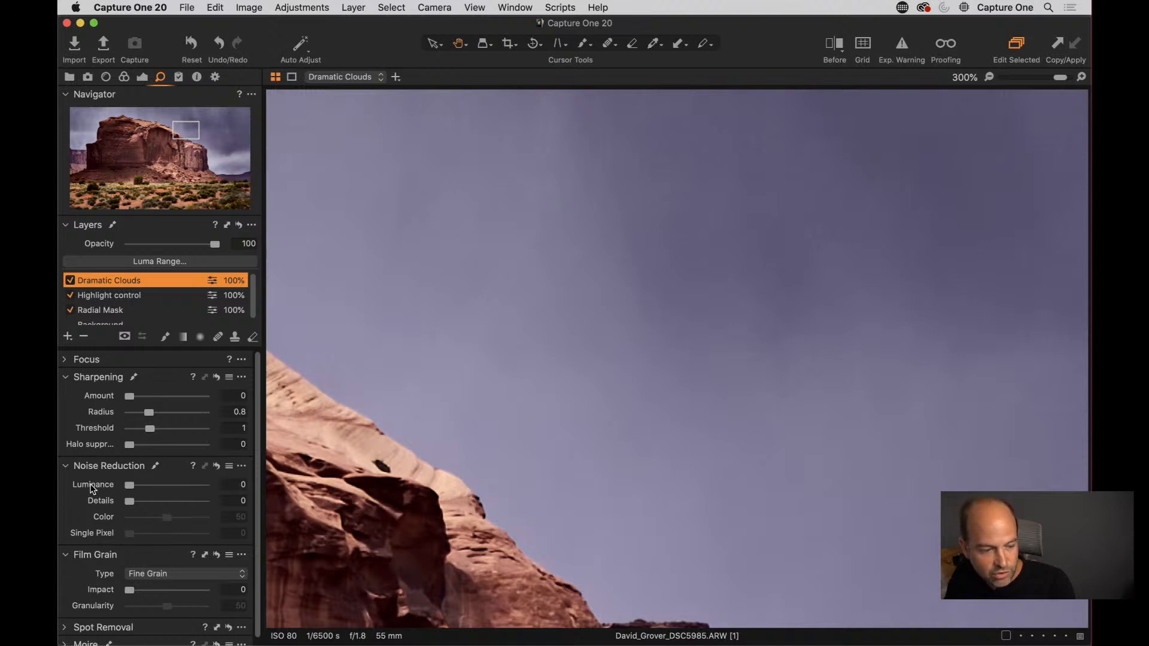
pyautogui.doubleClick(93, 489)
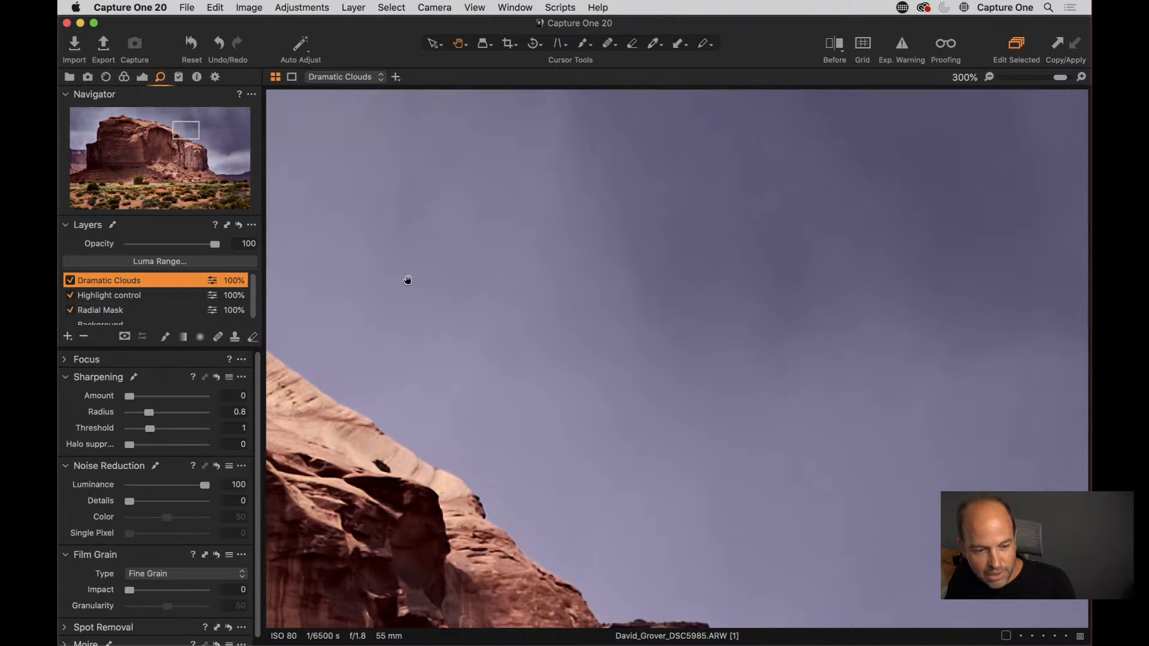
# - Examine the dark cloud edge to the right of the butte at 300%, with the layer's luminance noise reduction reset and restored to 100
pyautogui.doubleClick(627, 220)
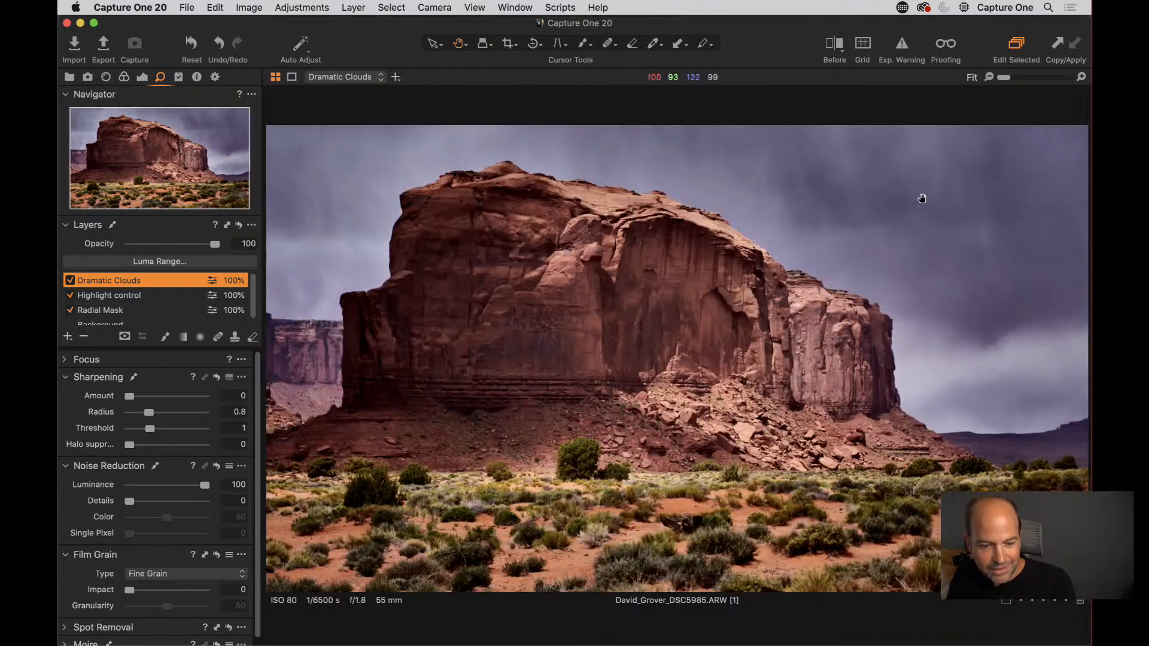
pyautogui.doubleClick(1035, 326)
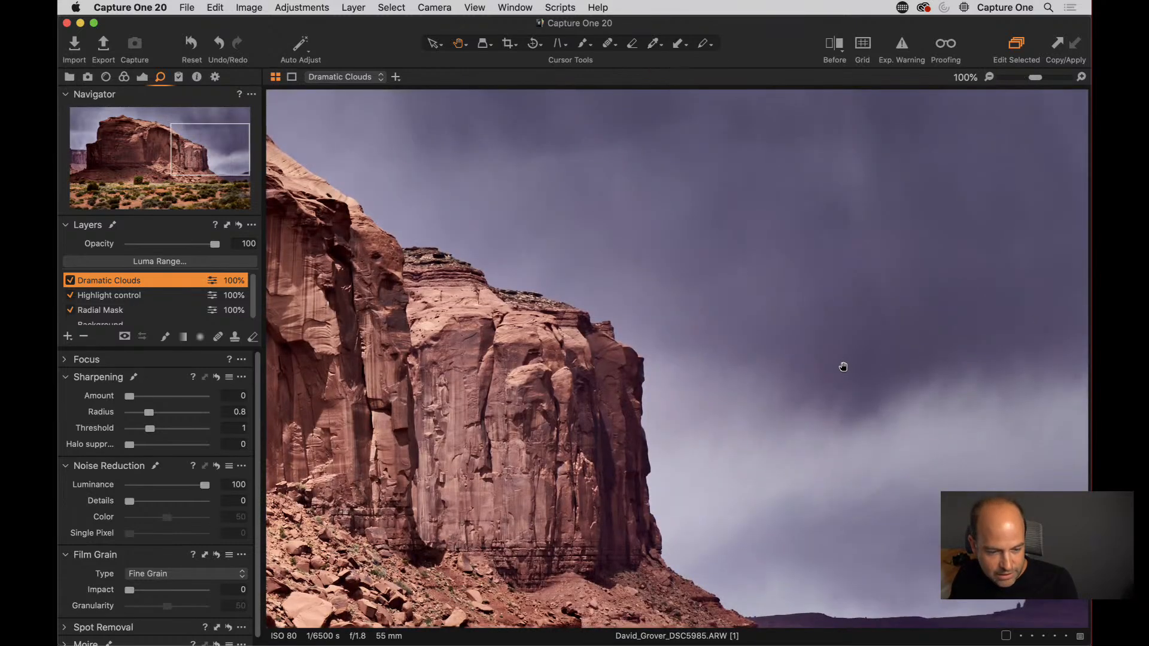
pyautogui.click(1081, 78)
pyautogui.click(1080, 78)
pyautogui.moveTo(838, 299); pyautogui.dragTo(546, 164)
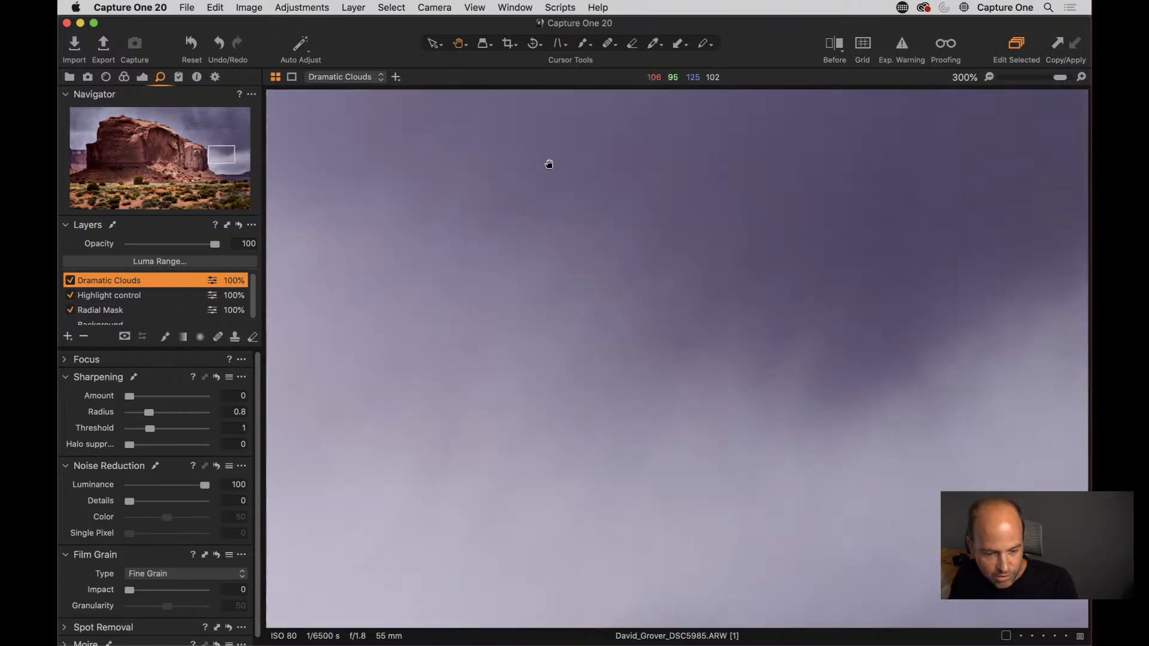
pyautogui.moveTo(904, 302); pyautogui.dragTo(644, 303)
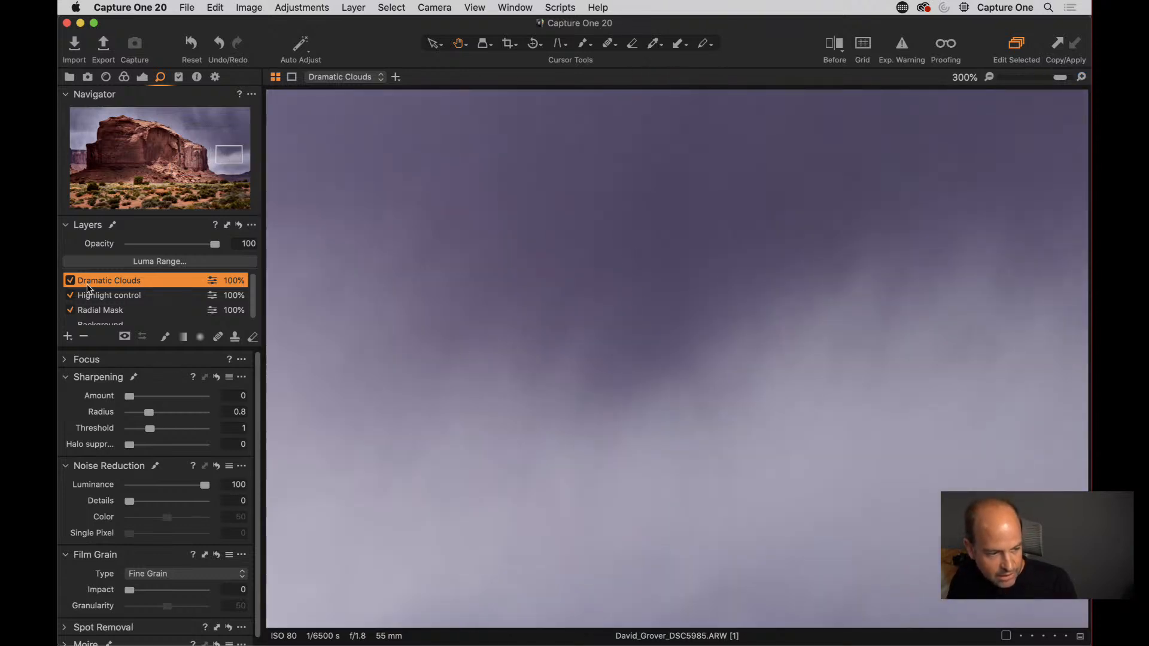
pyautogui.doubleClick(98, 486)
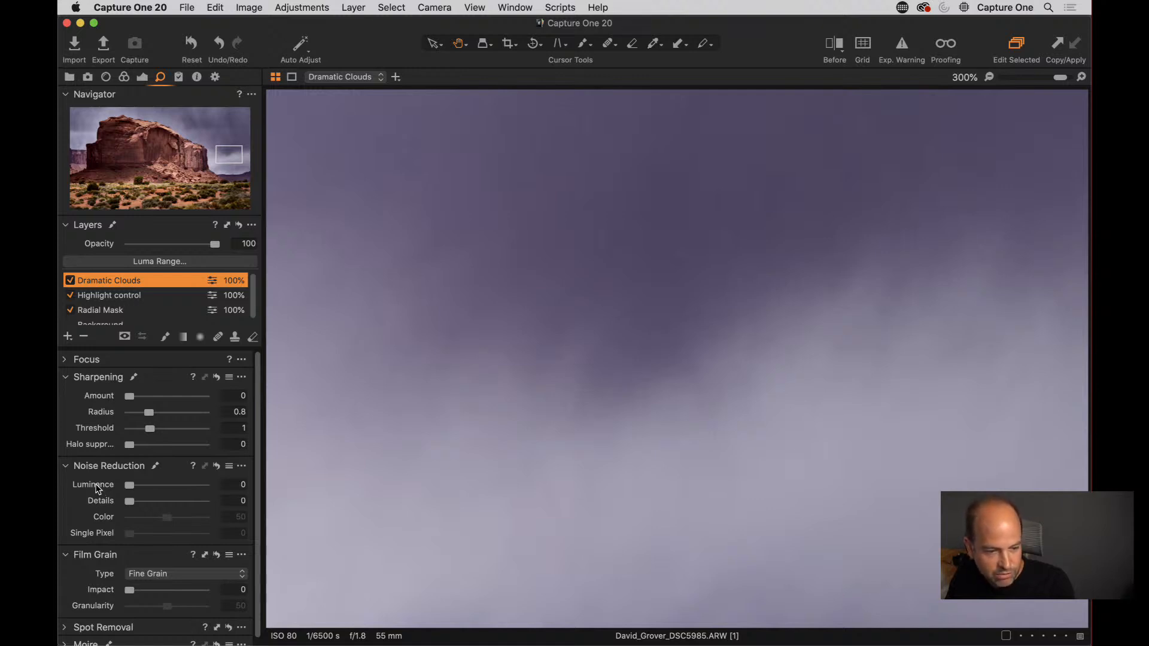
pyautogui.doubleClick(97, 485)
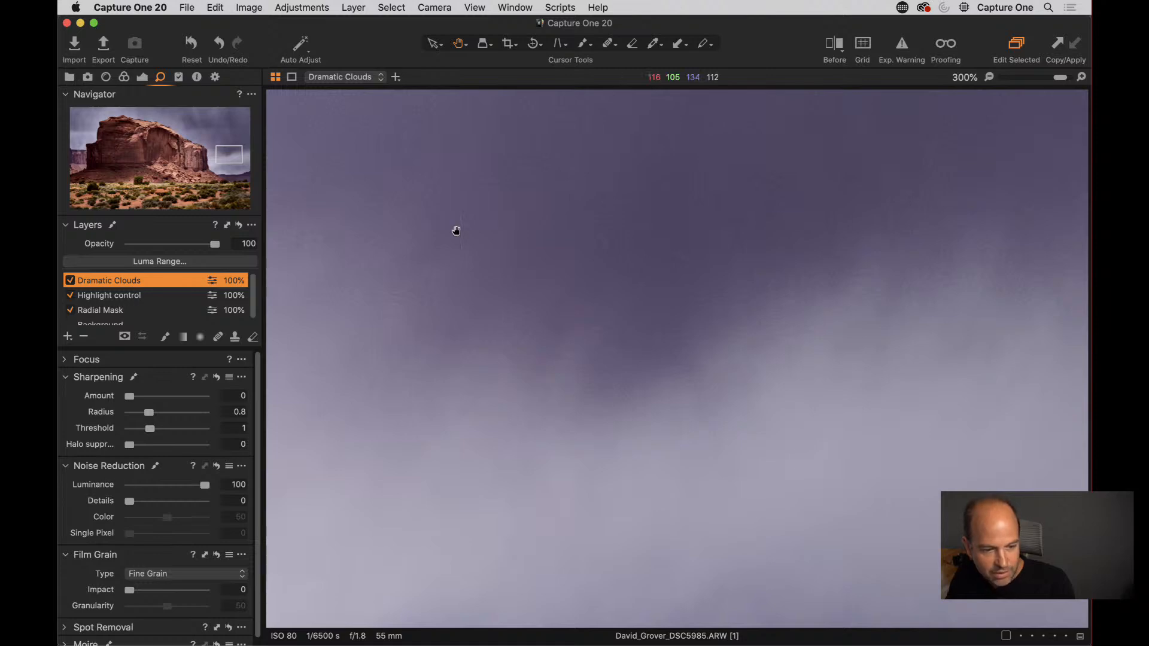
# - Examine the shaded rock face and the rubble below it at 100%
pyautogui.doubleClick(633, 260)
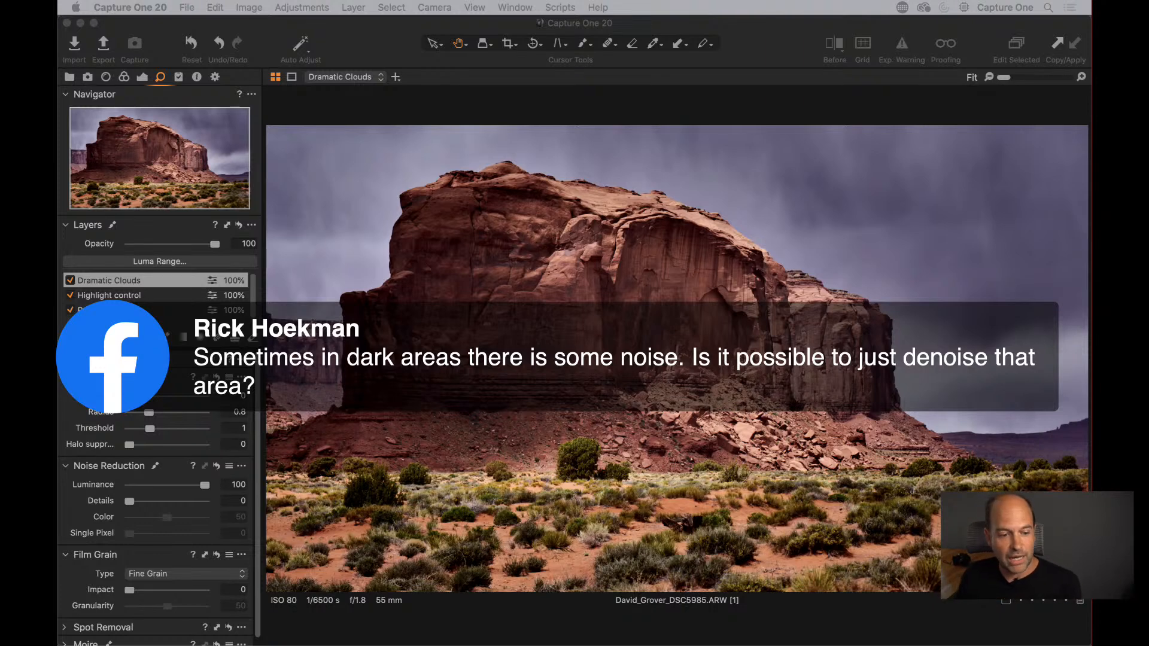
pyautogui.click(740, 386)
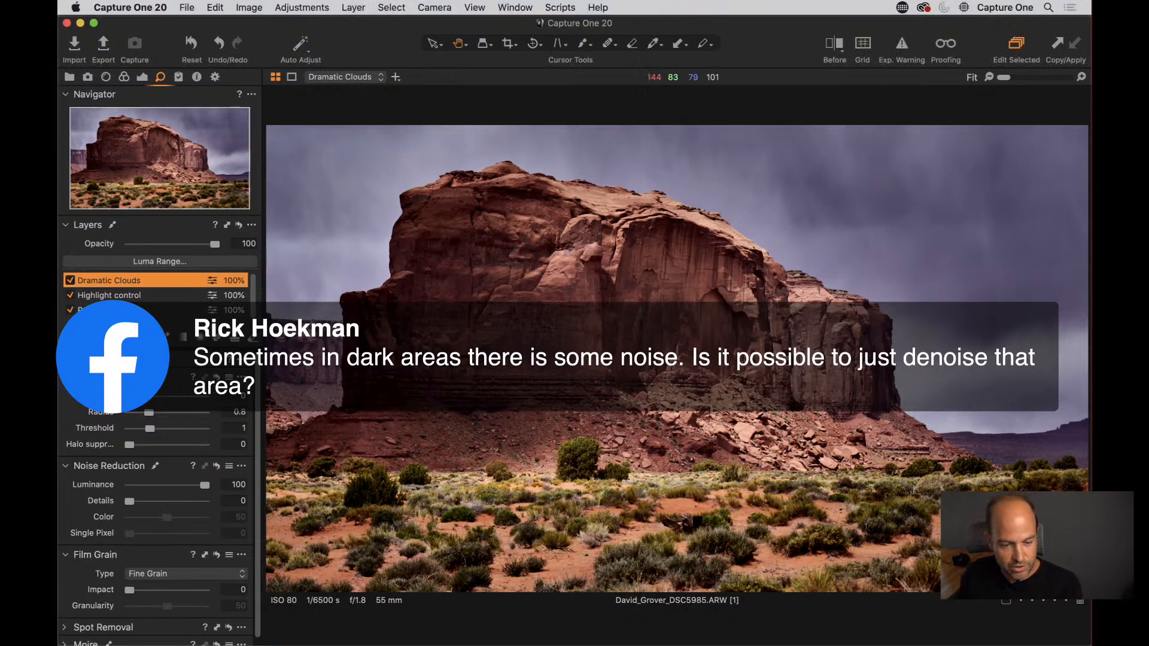
pyautogui.doubleClick(785, 378)
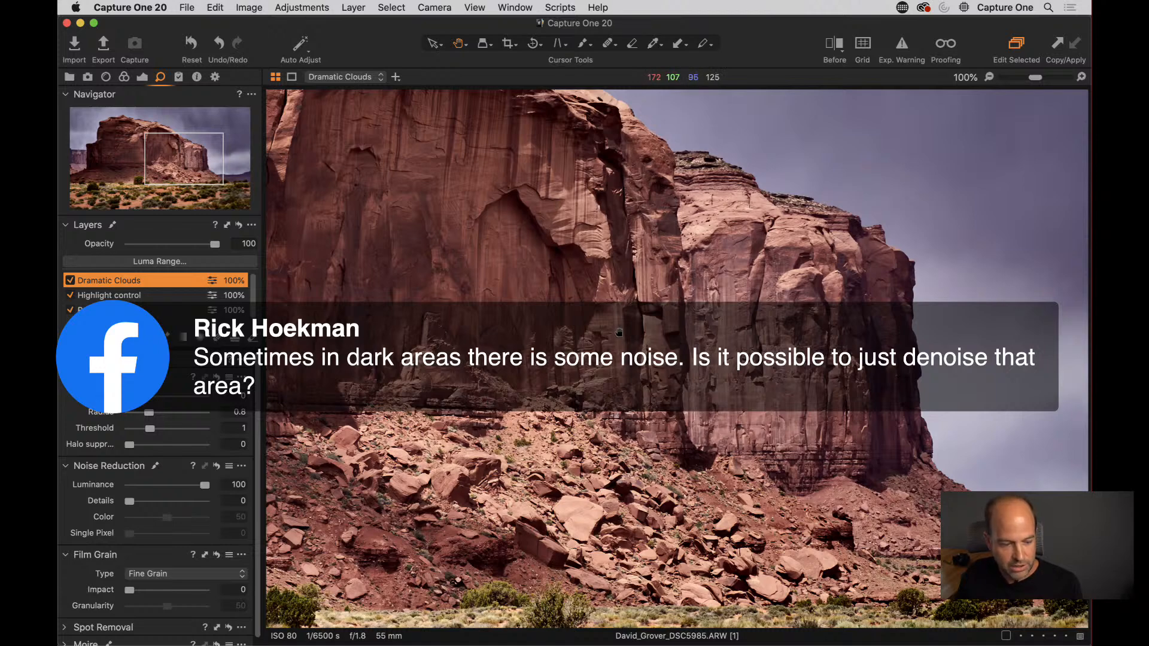
pyautogui.moveTo(619, 333); pyautogui.dragTo(656, 315)
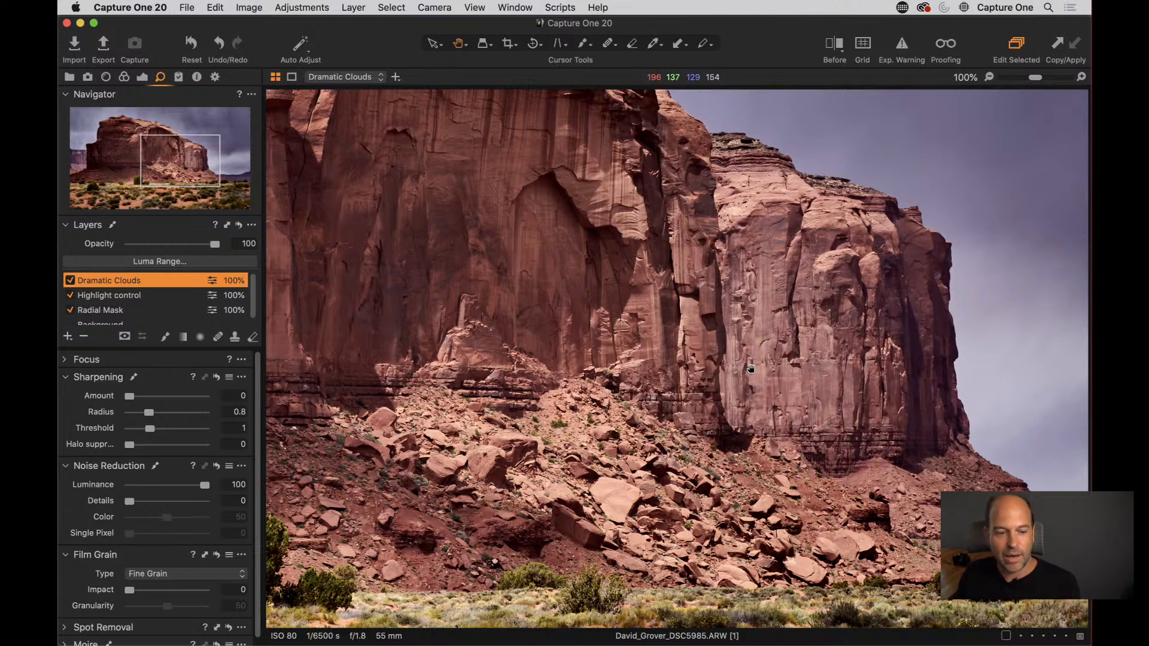
pyautogui.moveTo(784, 307); pyautogui.dragTo(834, 280)
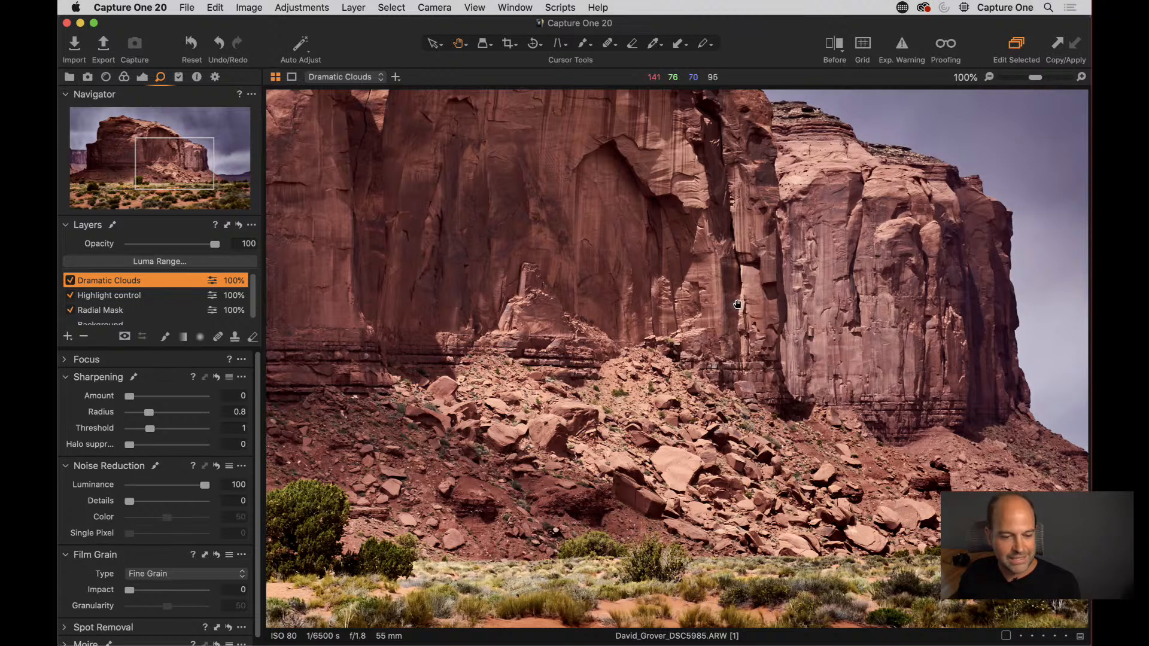
# - Inspect the clouds and rock face at 100%, and set the Layers tool to medium size among the exposure adjustments
pyautogui.moveTo(868, 282); pyautogui.dragTo(500, 534)
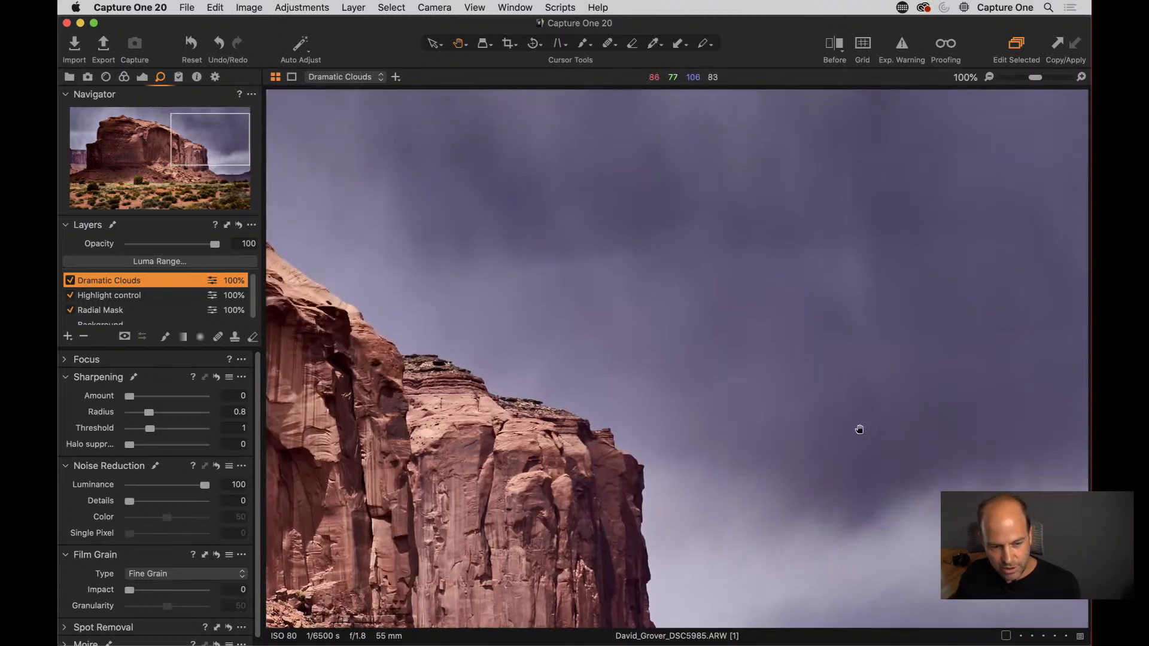
pyautogui.moveTo(613, 492); pyautogui.dragTo(800, 321)
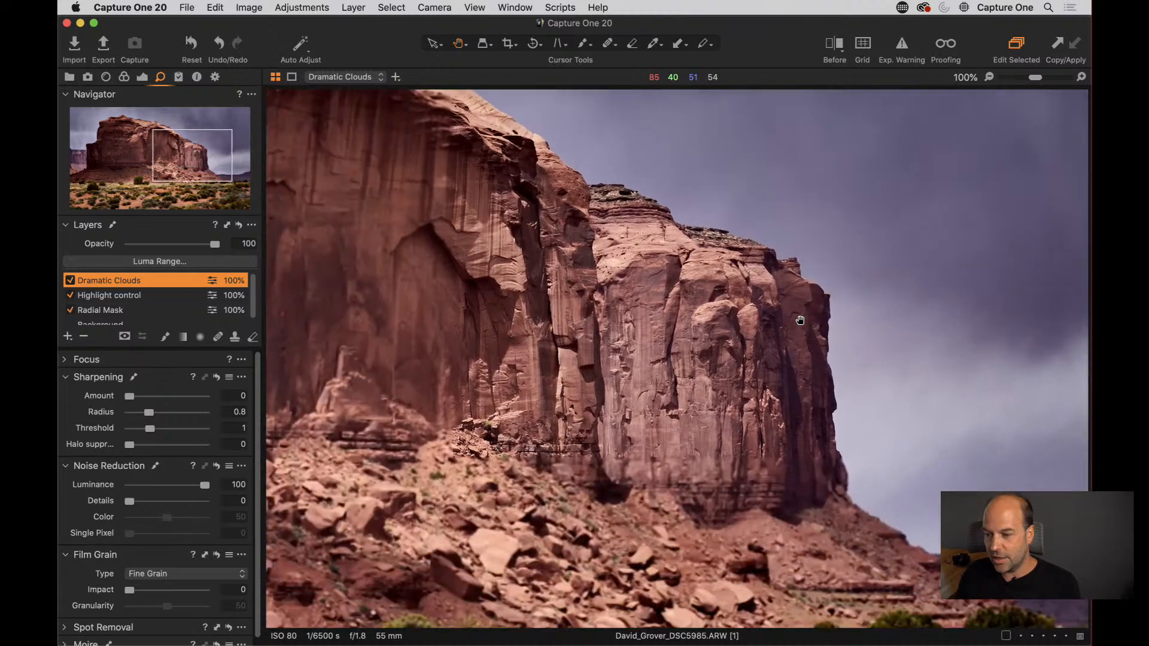
pyautogui.moveTo(669, 389); pyautogui.dragTo(852, 330)
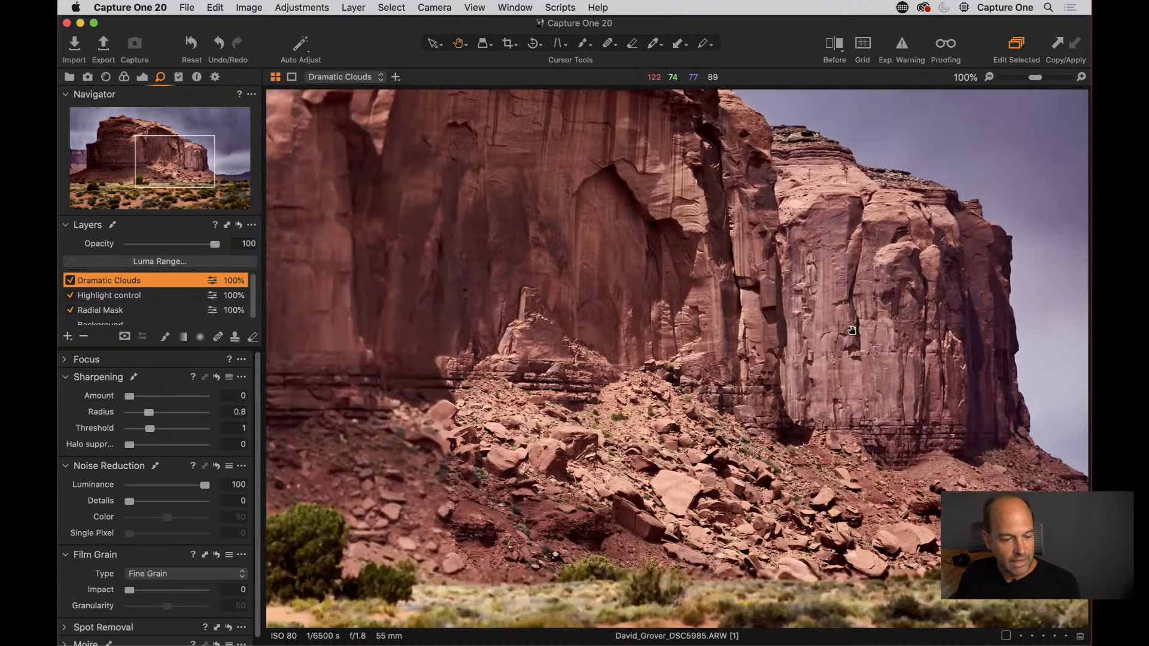
pyautogui.scroll(-1, 192, 294)
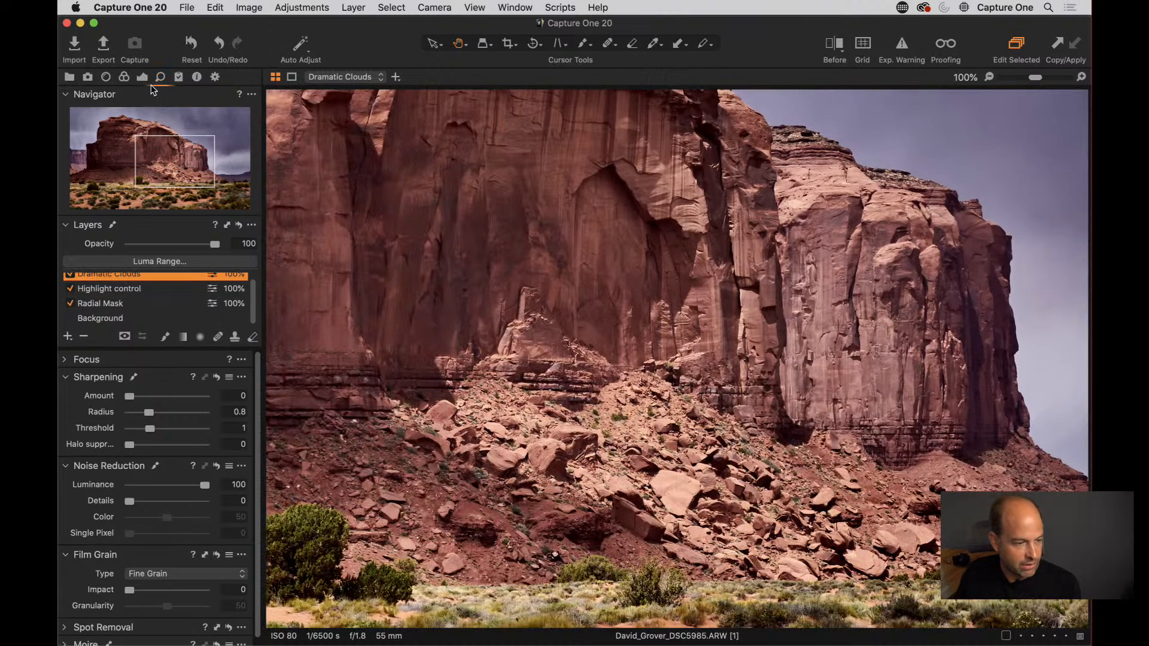
pyautogui.click(142, 76)
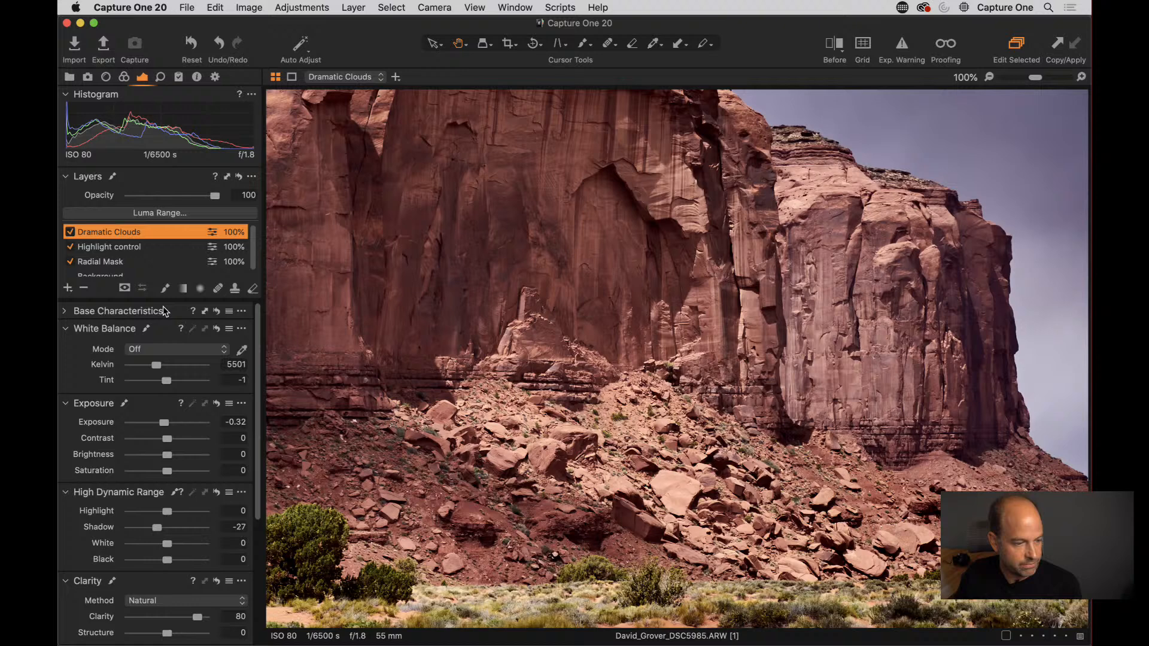
pyautogui.click(252, 177)
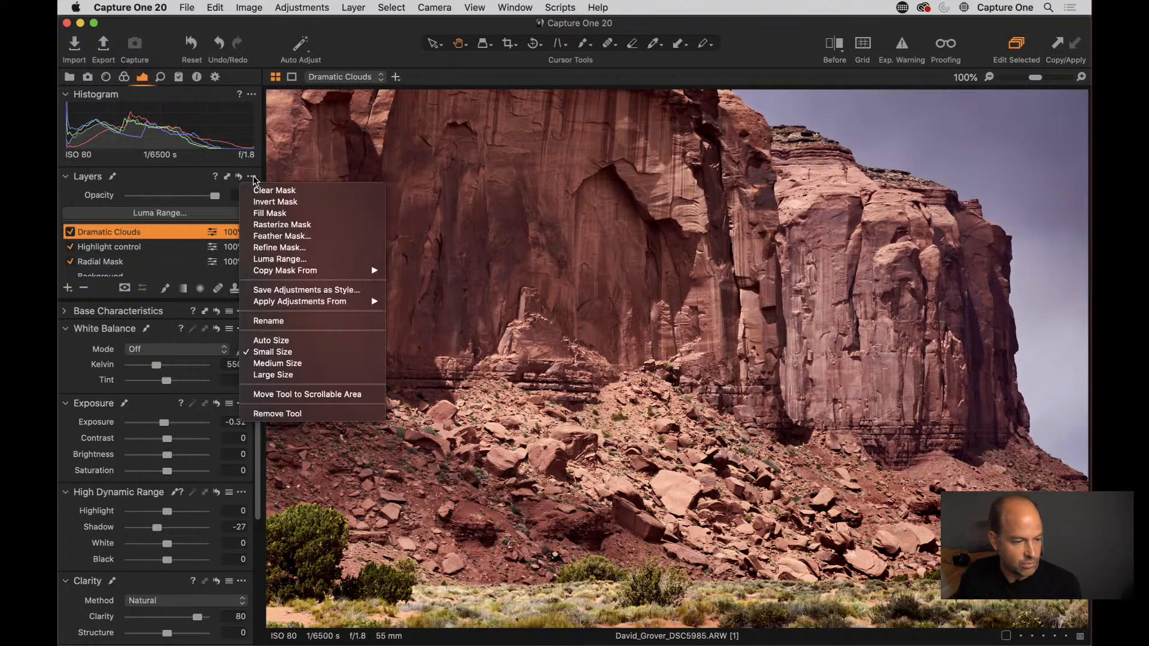
pyautogui.click(281, 366)
# - Set the Background layer's Structure to 12 and fit the whole butte image in view
pyautogui.click(119, 277)
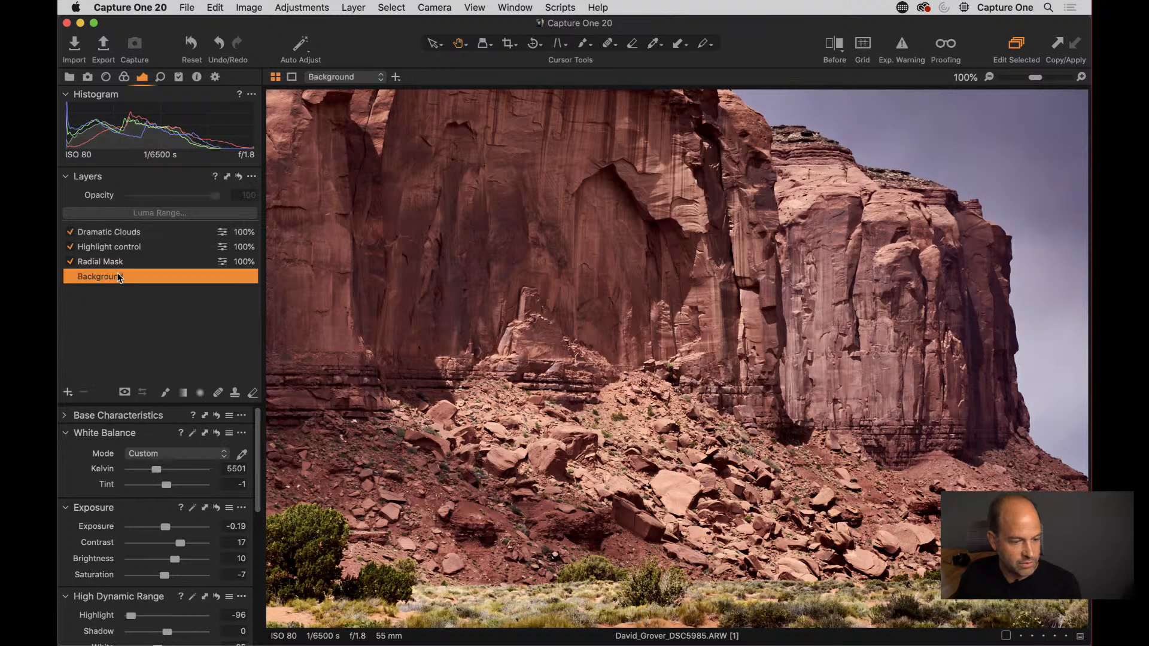
pyautogui.scroll(-10, 170, 446)
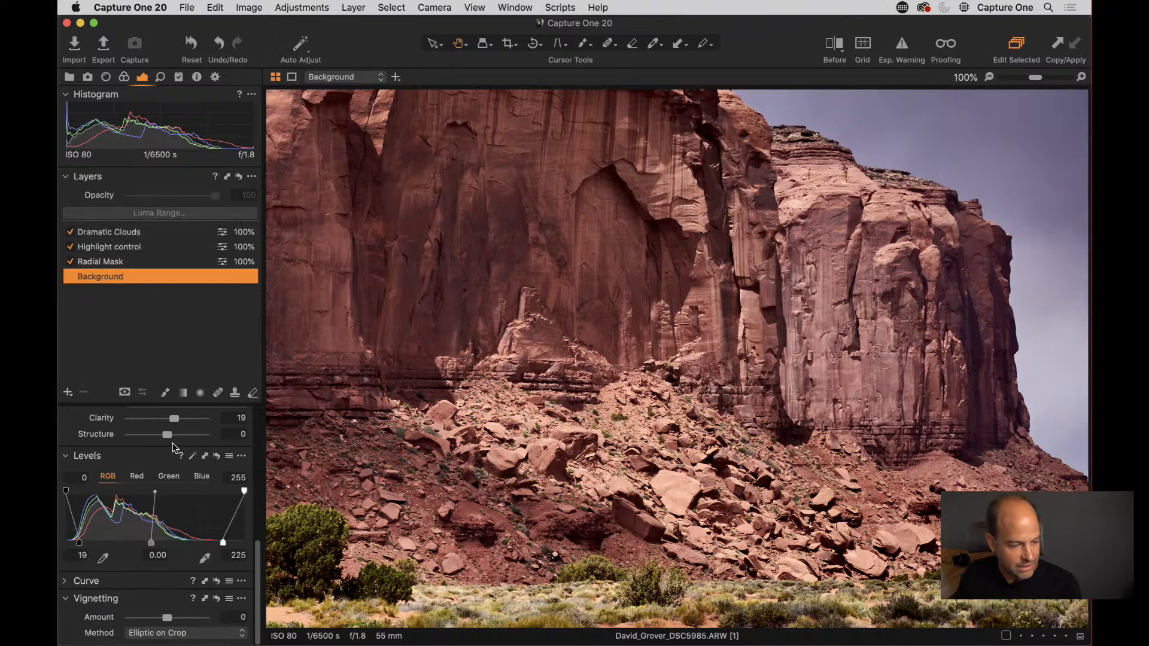
pyautogui.moveTo(168, 446); pyautogui.dragTo(173, 444)
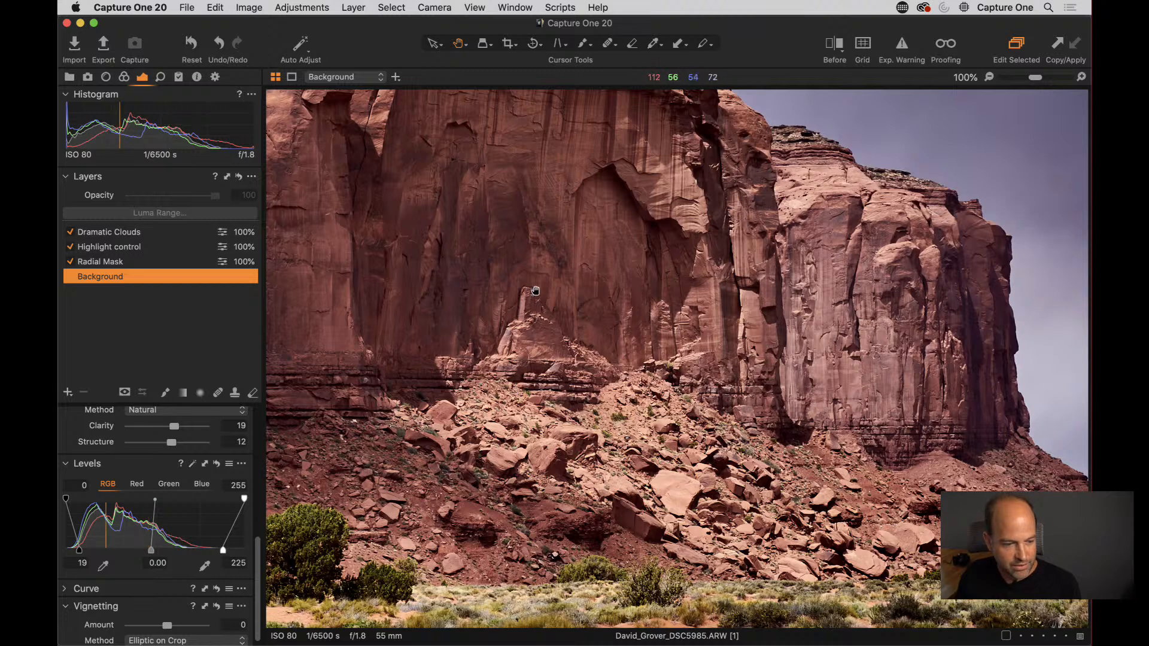
pyautogui.doubleClick(536, 330)
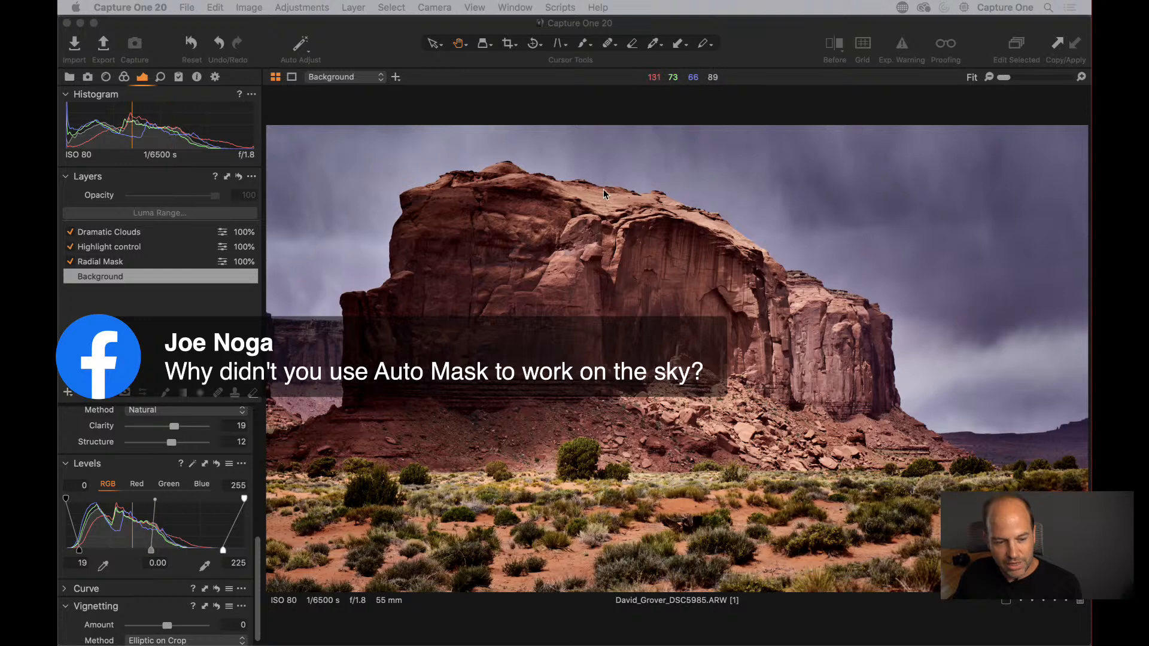
# - Examine the Dramatic Clouds layer's mask in grayscale, first along the butte's ridge at 100% and across the whole image
pyautogui.click(796, 269)
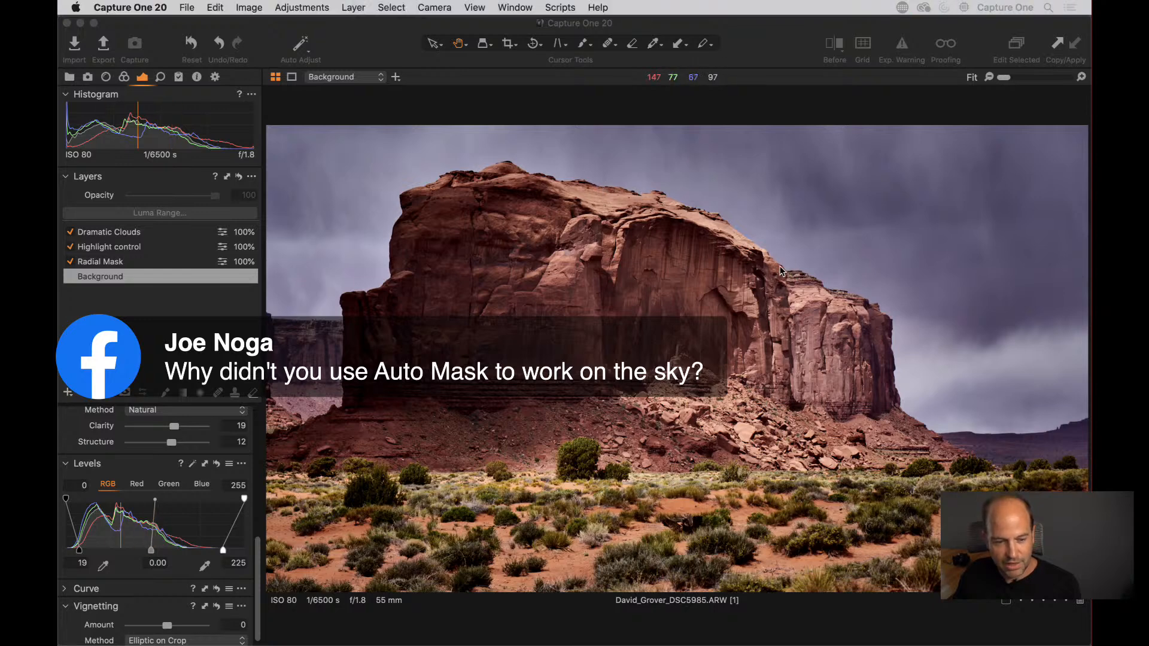
pyautogui.doubleClick(731, 241)
pyautogui.moveTo(685, 312); pyautogui.dragTo(552, 286)
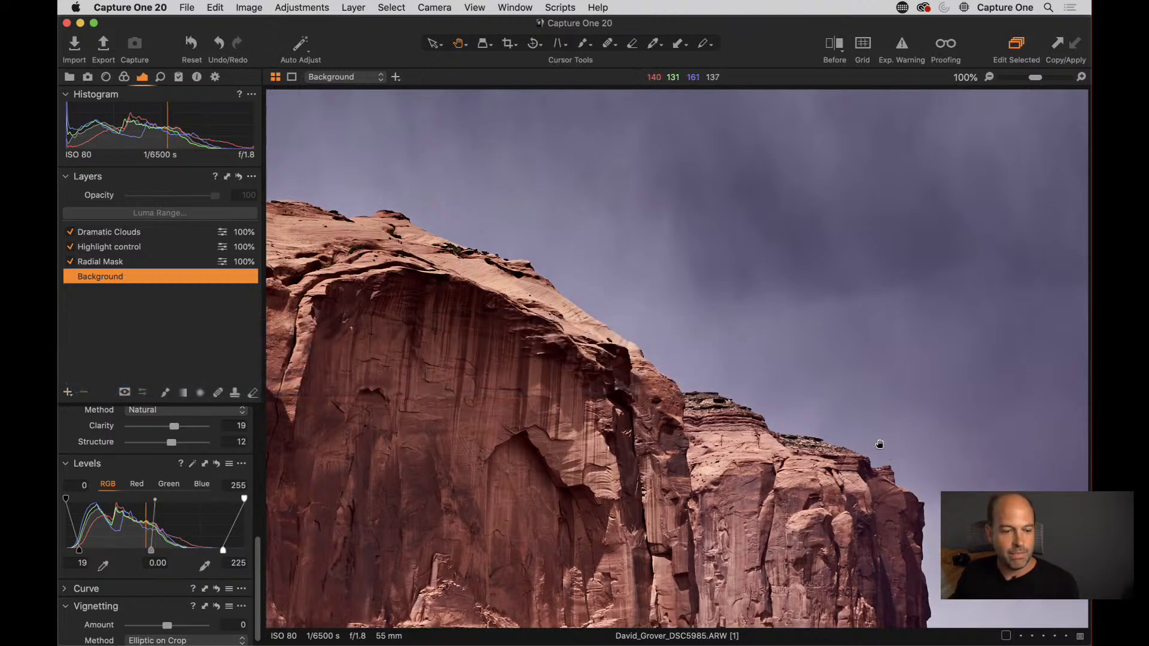
pyautogui.click(104, 236)
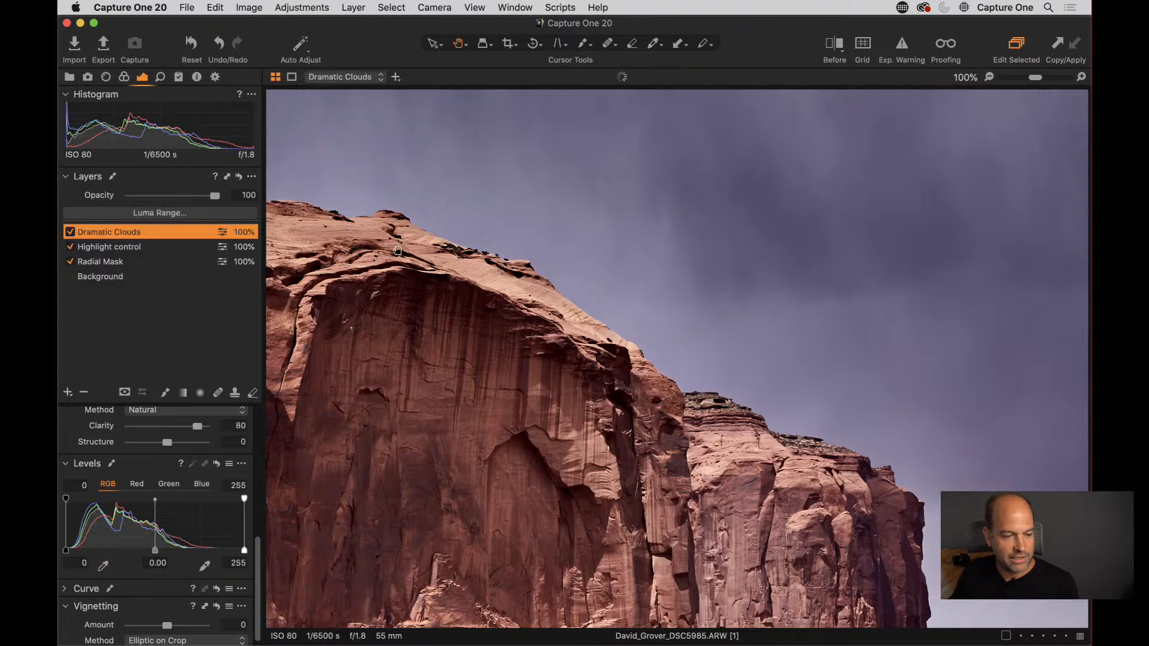
pyautogui.click(125, 393)
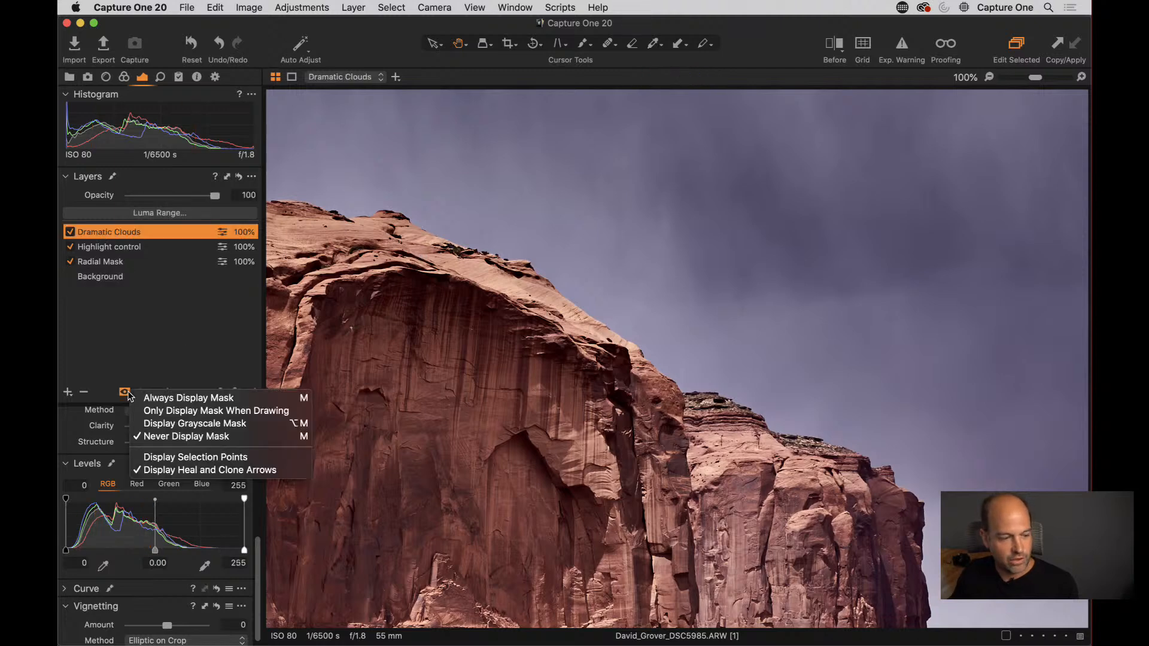
pyautogui.click(146, 424)
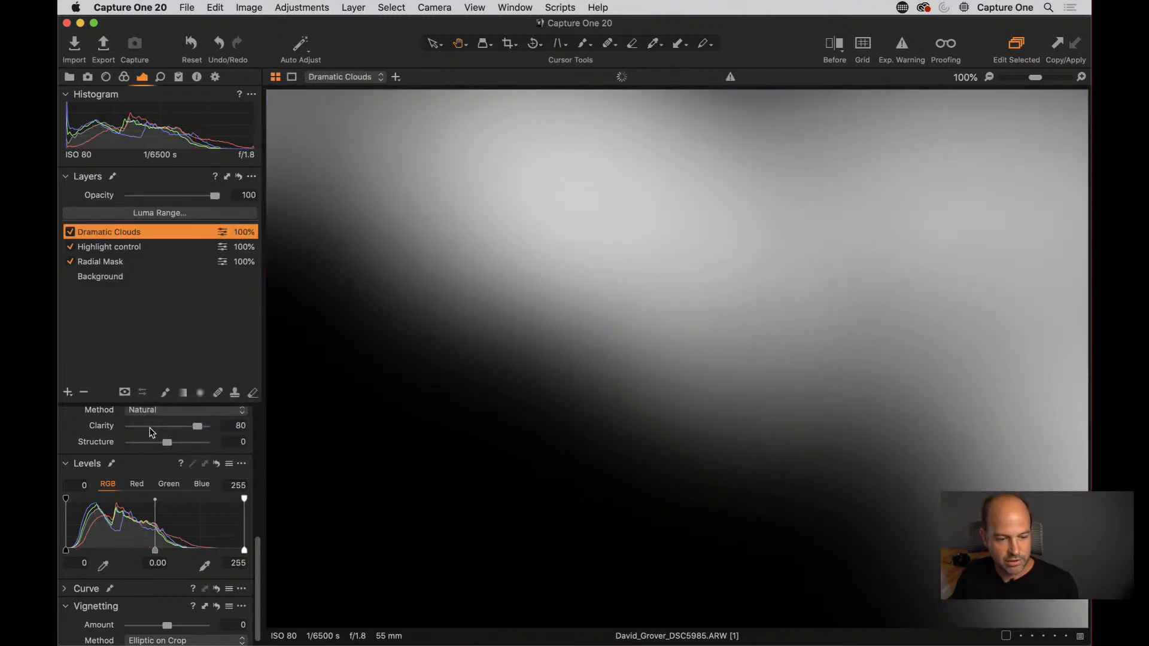
pyautogui.doubleClick(637, 350)
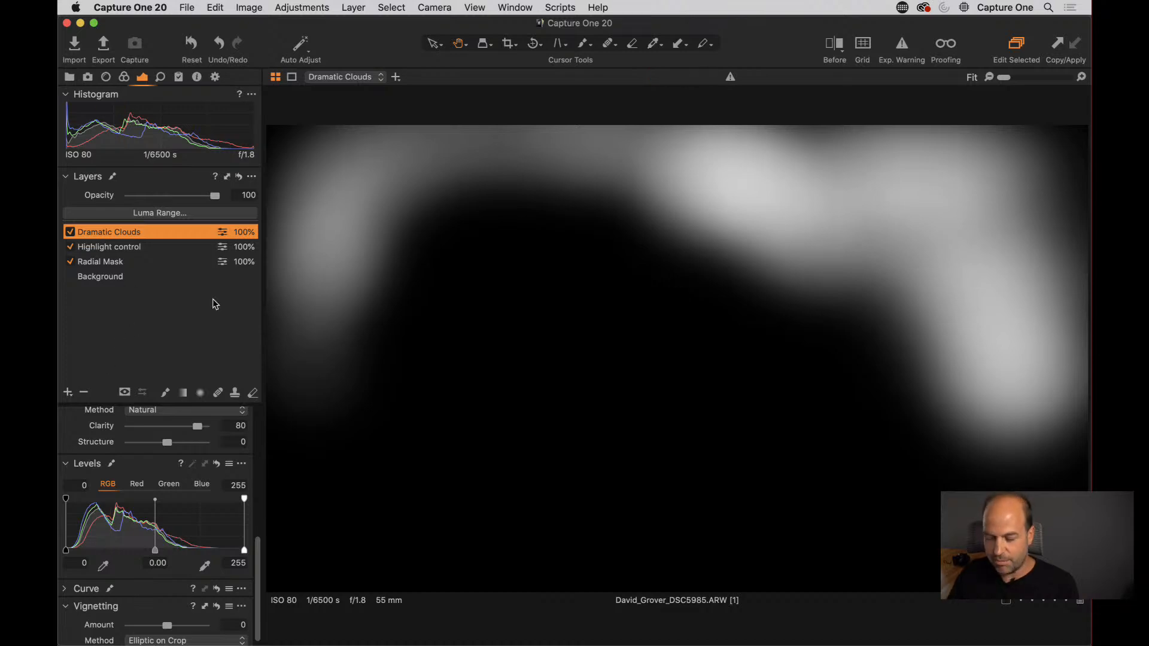
# - Check the Dramatic Clouds mask as a colour overlay and compare the sky with the layer off and on
pyautogui.press('m')
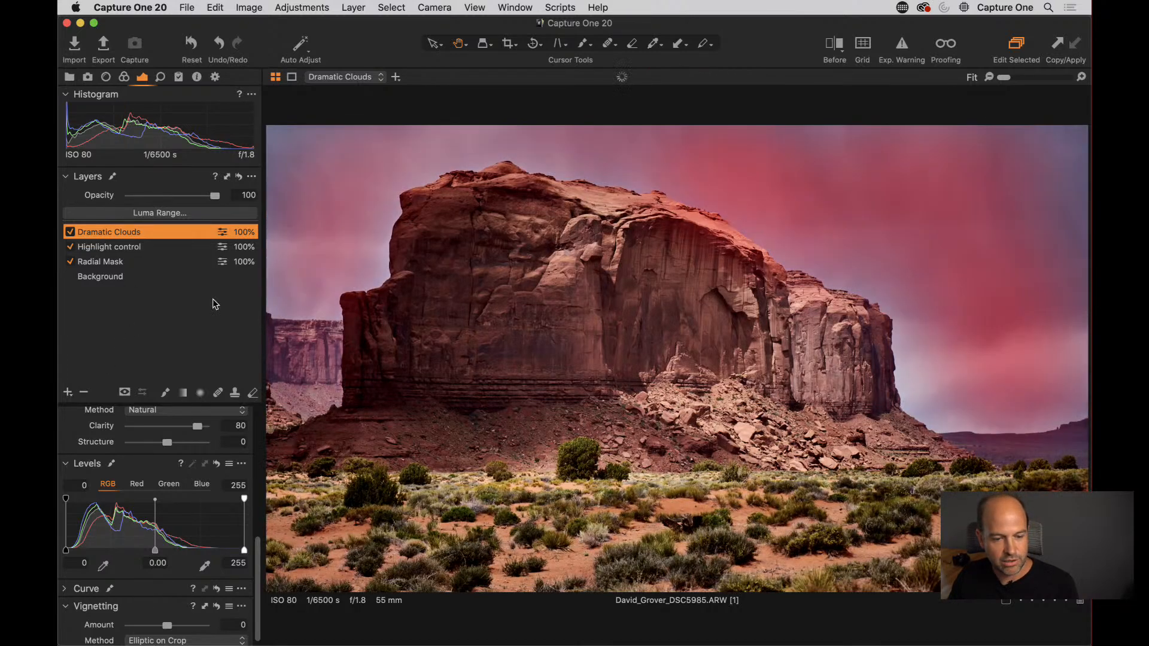
pyautogui.click(70, 232)
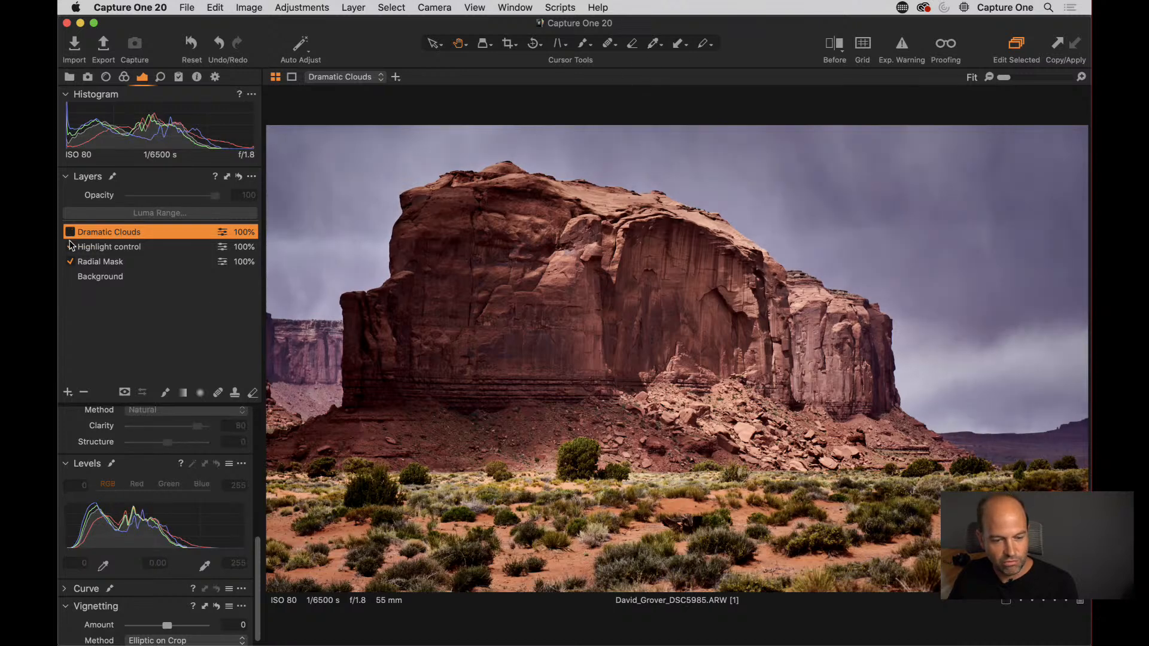
pyautogui.click(69, 232)
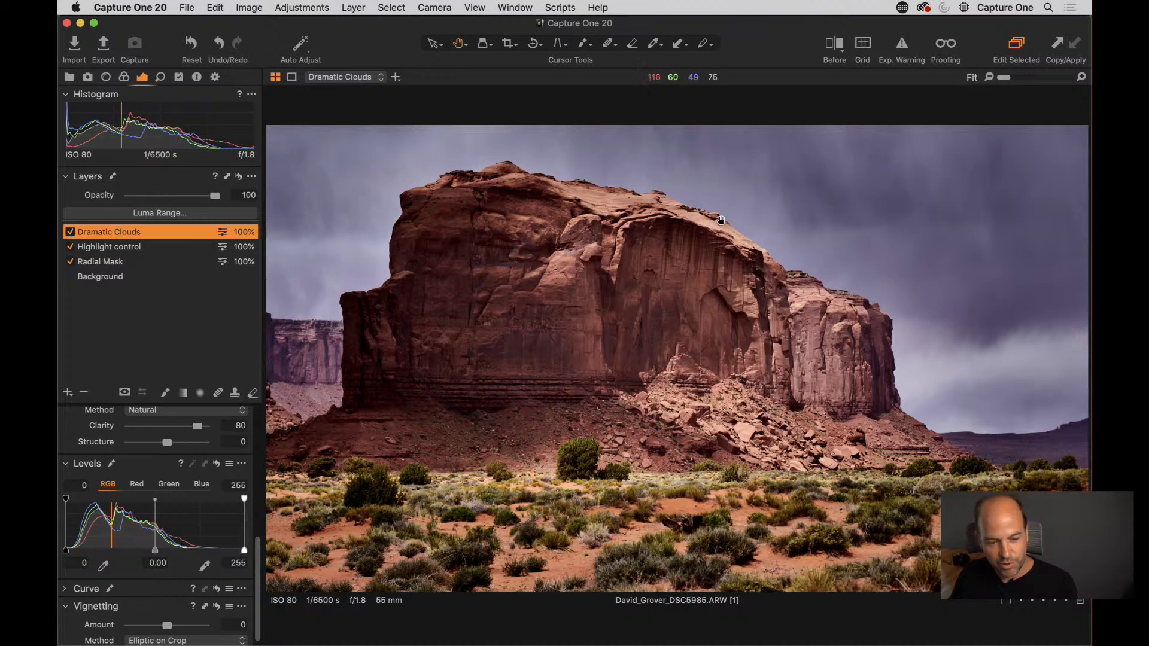
# - Activate the mask-drawing brush on the Dramatic Clouds layer and enlarge the brush
pyautogui.click(167, 394)
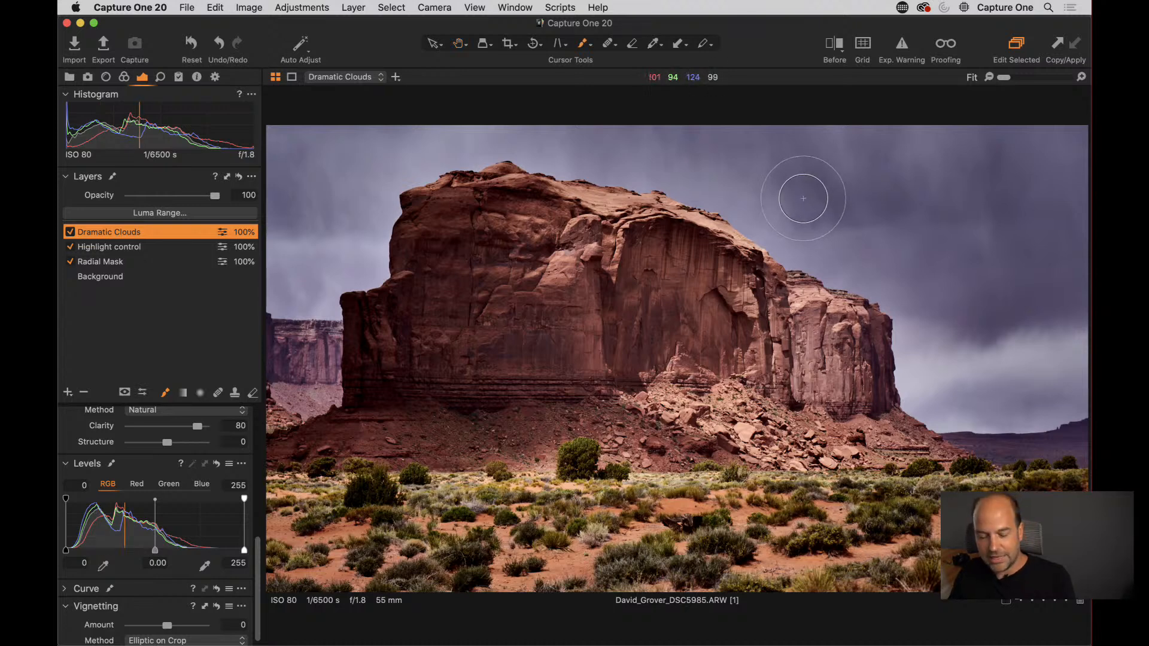
pyautogui.rightClick(803, 195)
pyautogui.moveTo(788, 216); pyautogui.dragTo(815, 200)
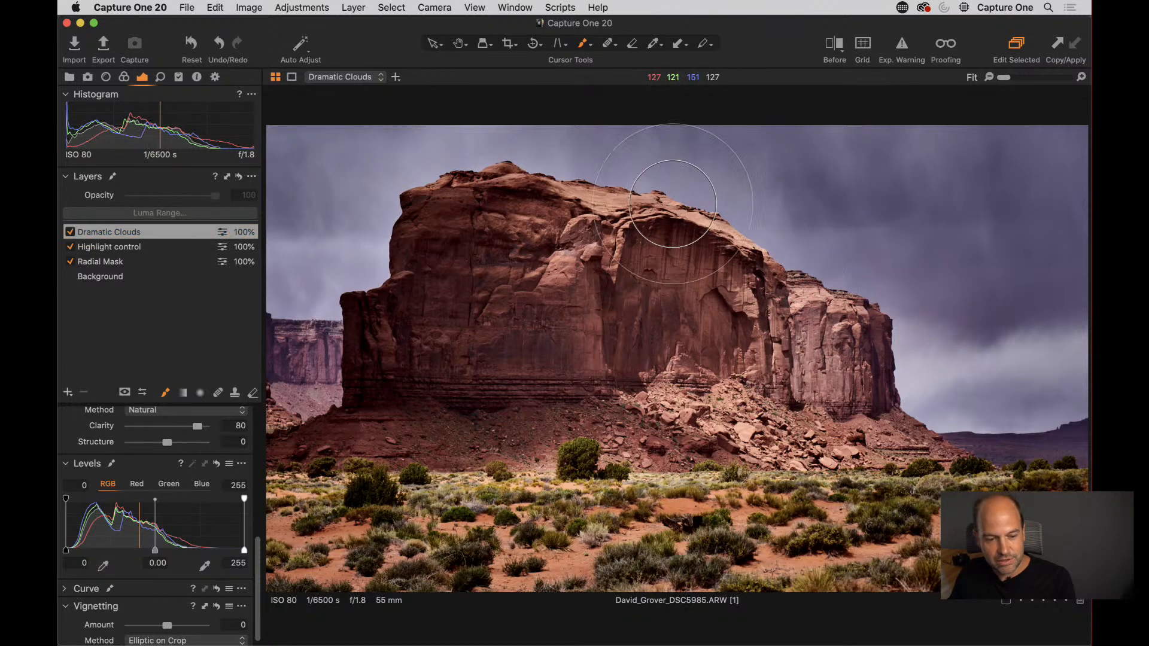
pyautogui.moveTo(594, 178); pyautogui.dragTo(616, 179)
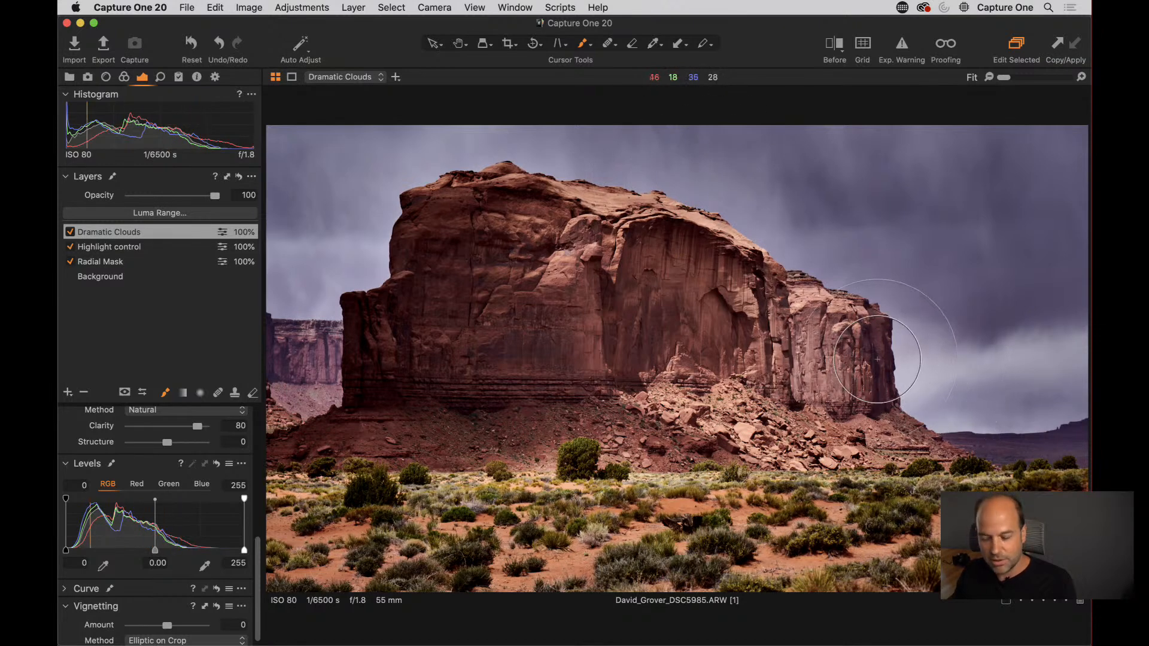
# - Try refining the Dramatic Clouds layer's mask with a radius of 300, with its grayscale preview on, and hide the mask
pyautogui.press('m')
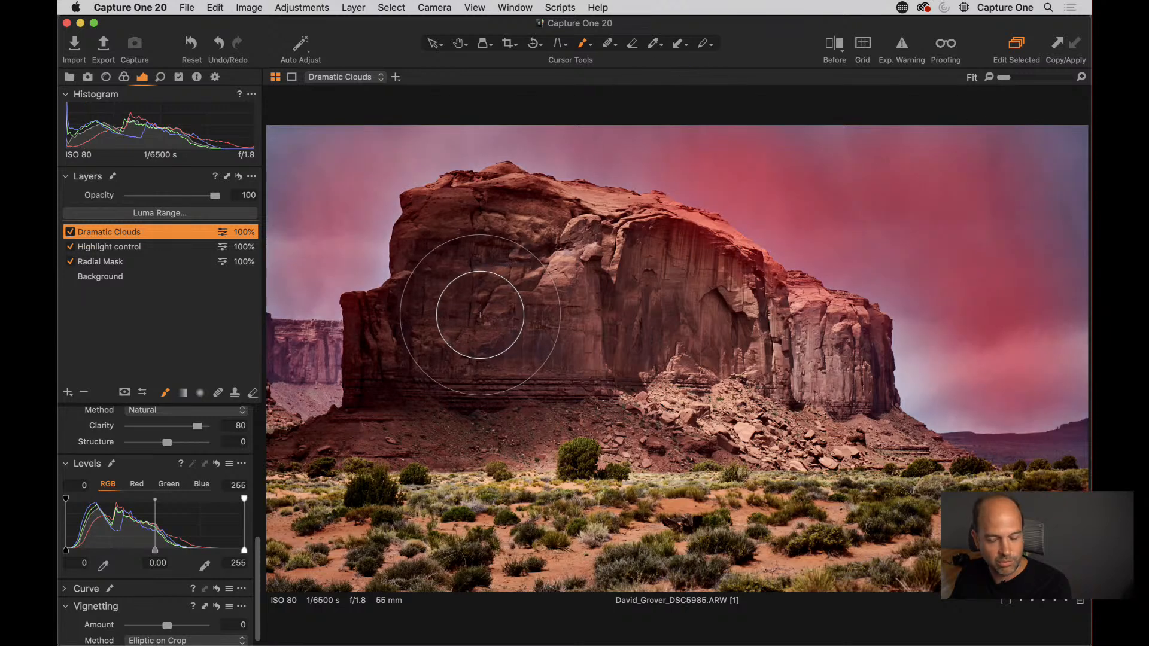
pyautogui.hotkey('alt', 'm')
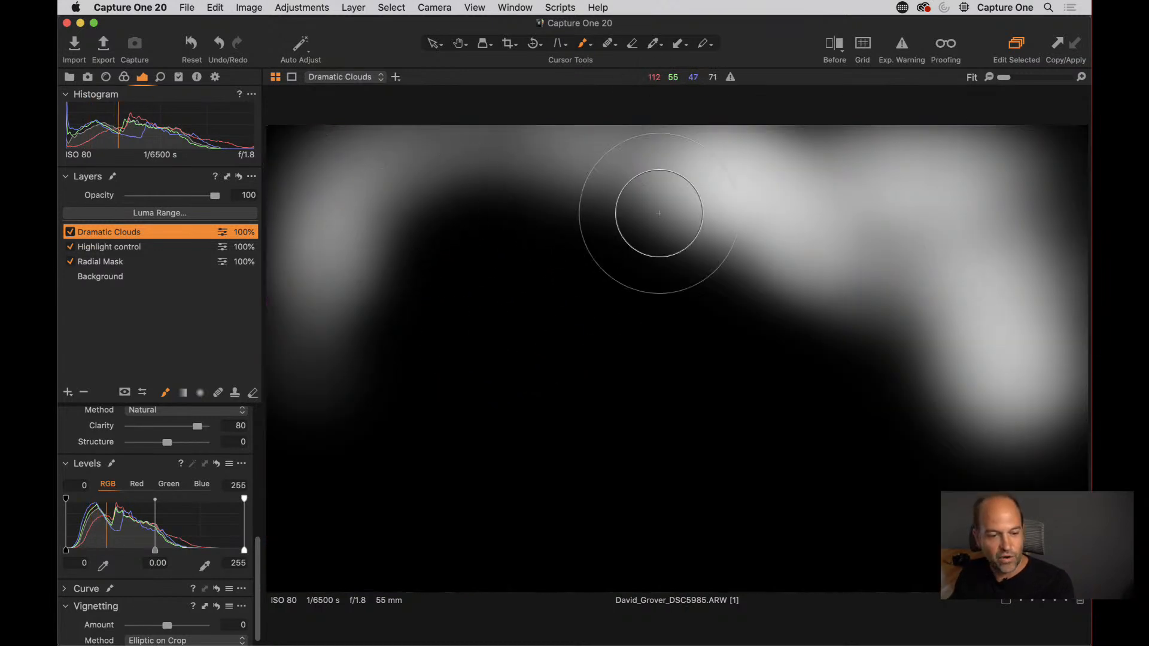
pyautogui.rightClick(147, 233)
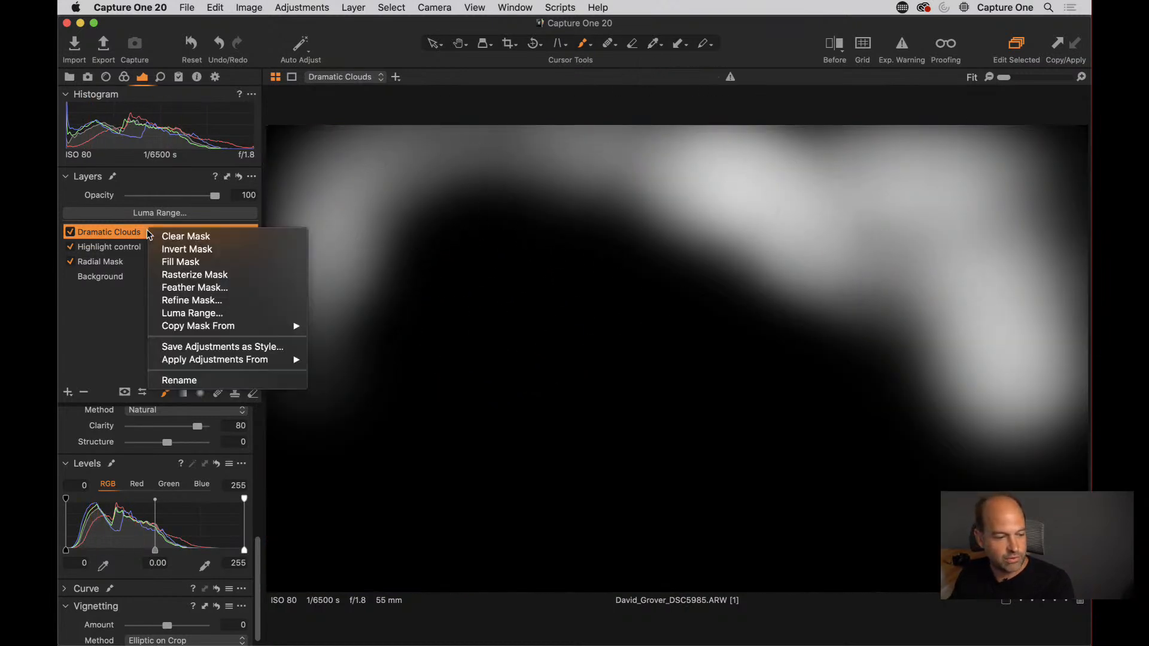
pyautogui.click(191, 300)
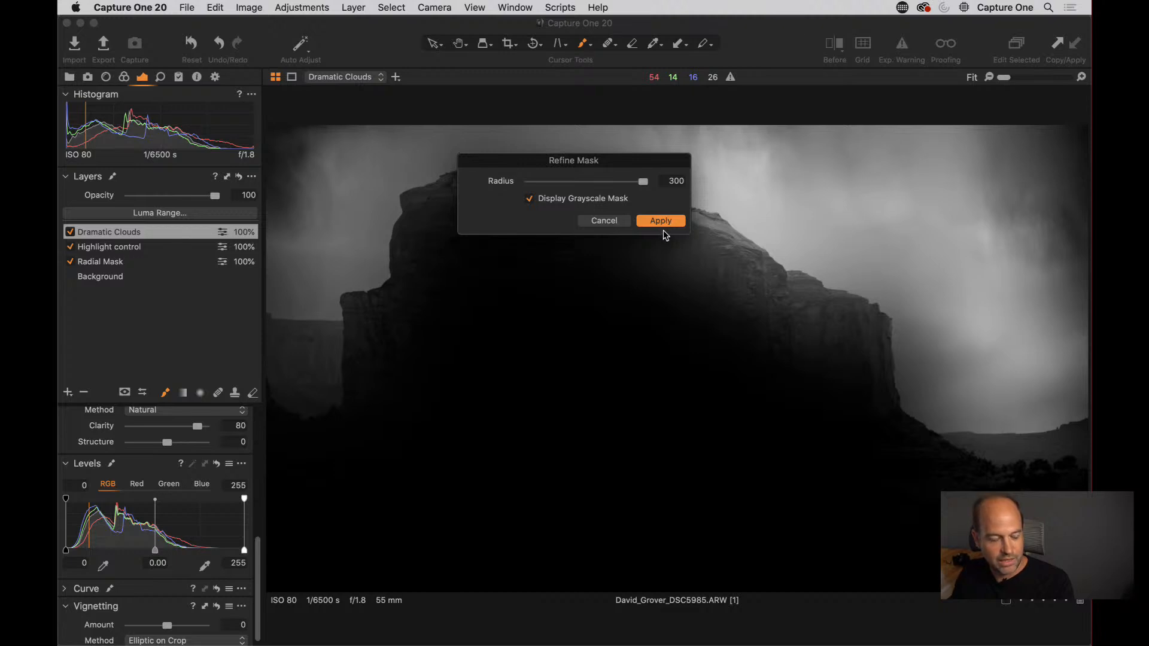
pyautogui.moveTo(598, 160); pyautogui.dragTo(485, 280)
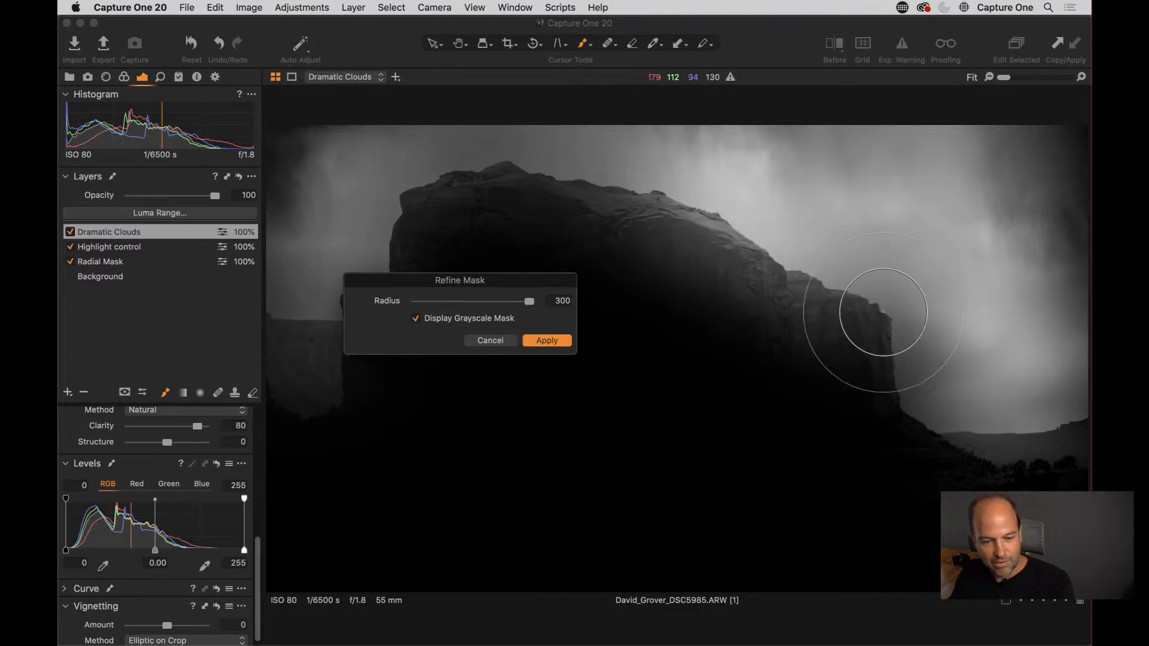
pyautogui.click(544, 344)
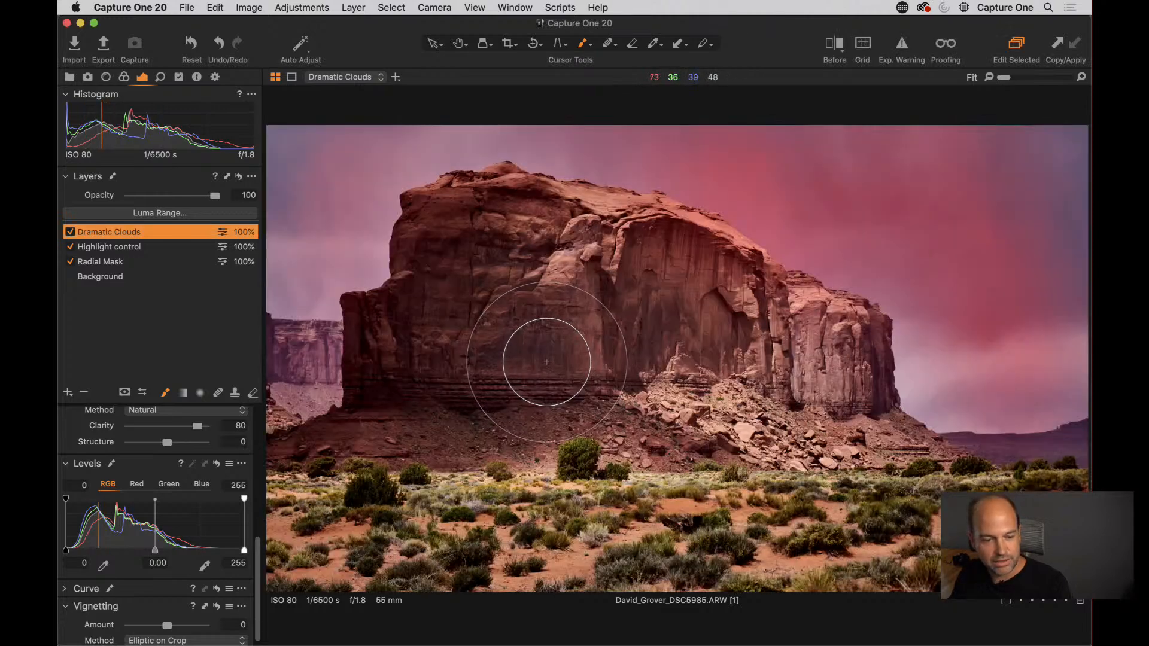
pyautogui.press('m')
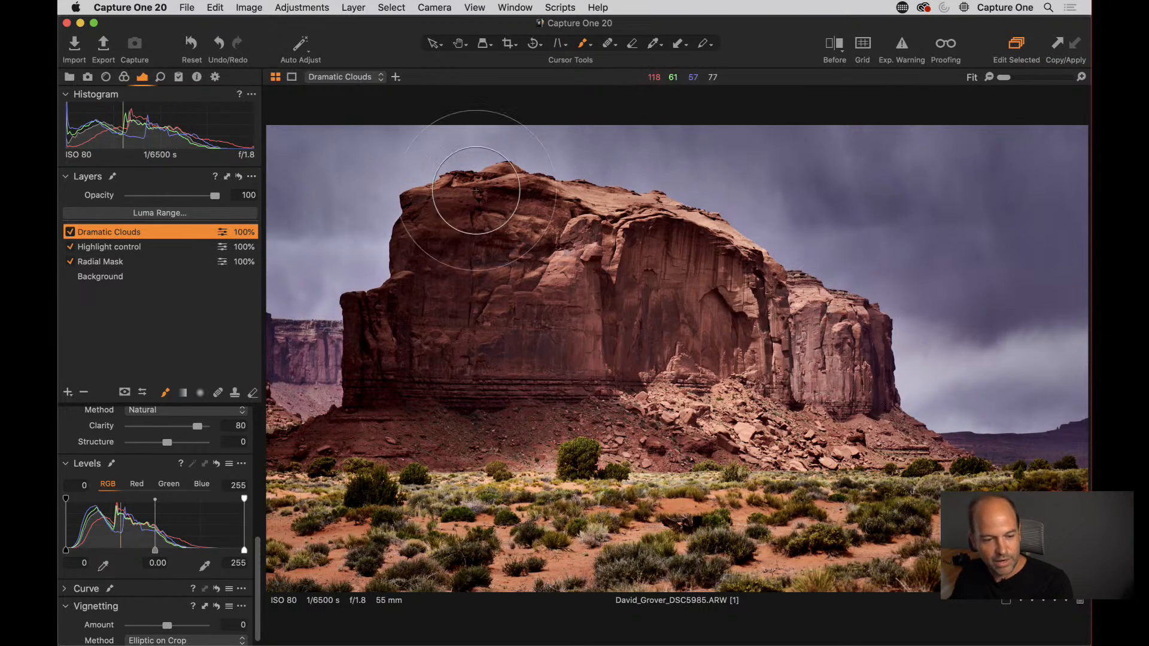
# - Undo the mask refinement and check the Dramatic Clouds mask as an overlay and in grayscale before hiding it
pyautogui.click(216, 8)
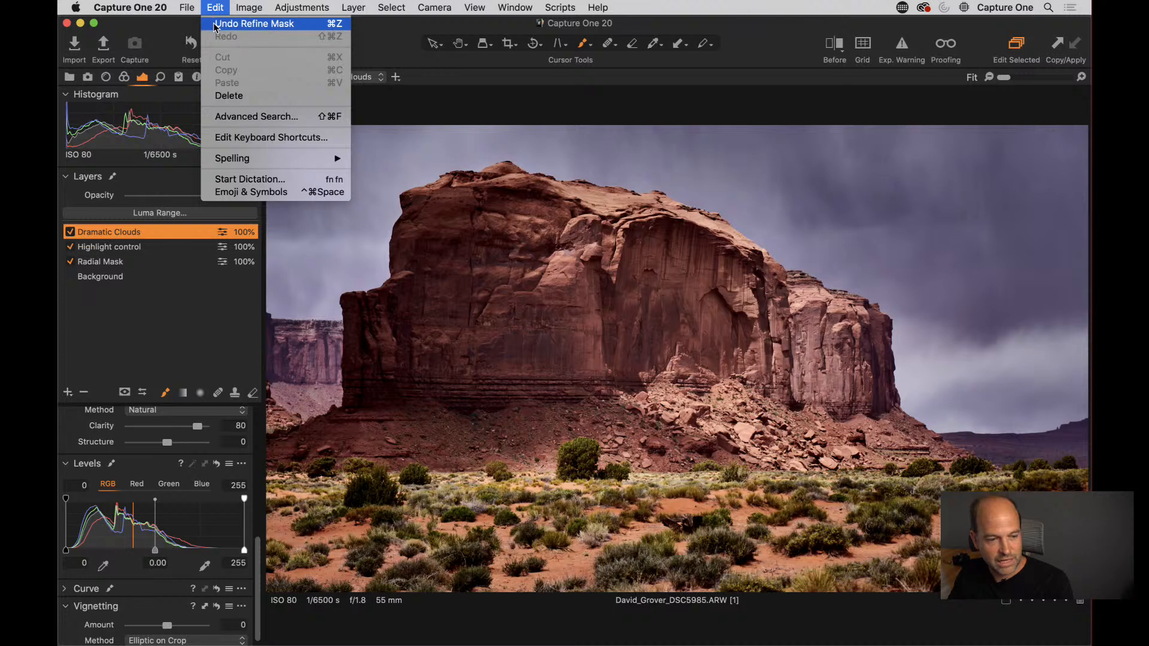
pyautogui.click(216, 24)
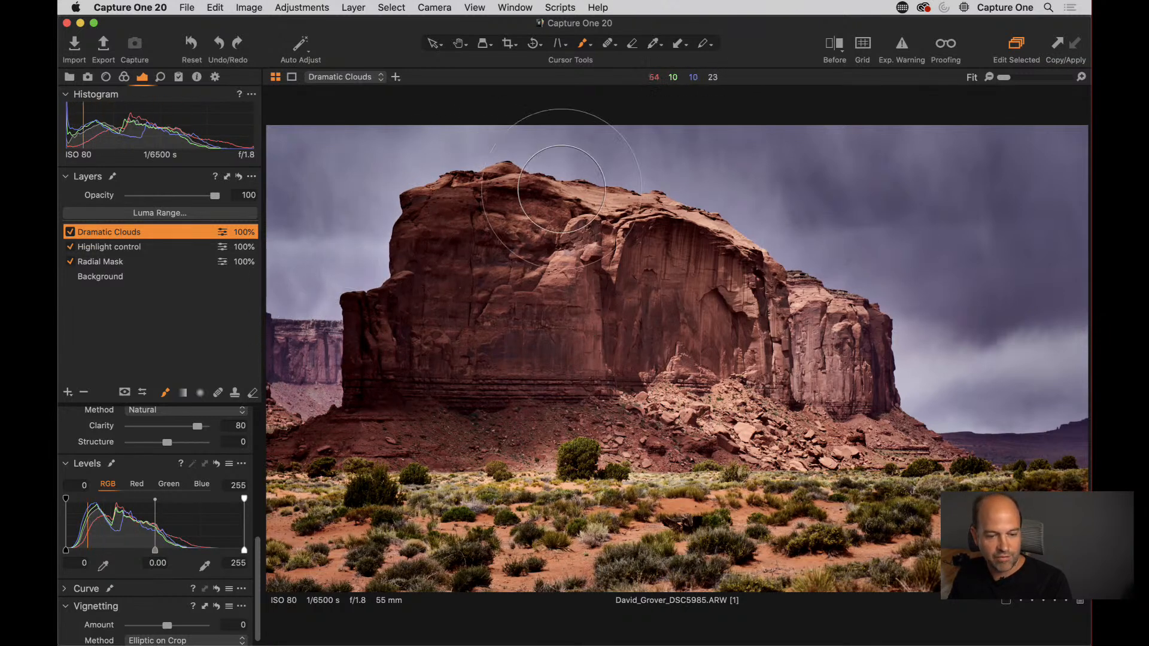
pyautogui.press('m')
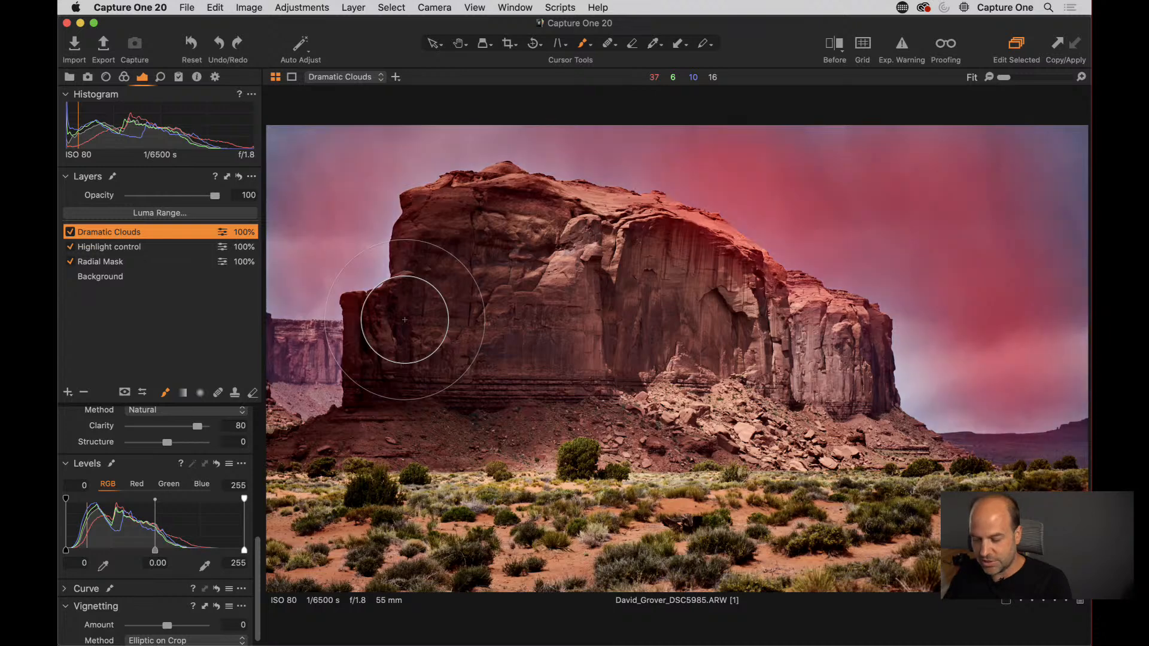
pyautogui.hotkey('alt', 'm')
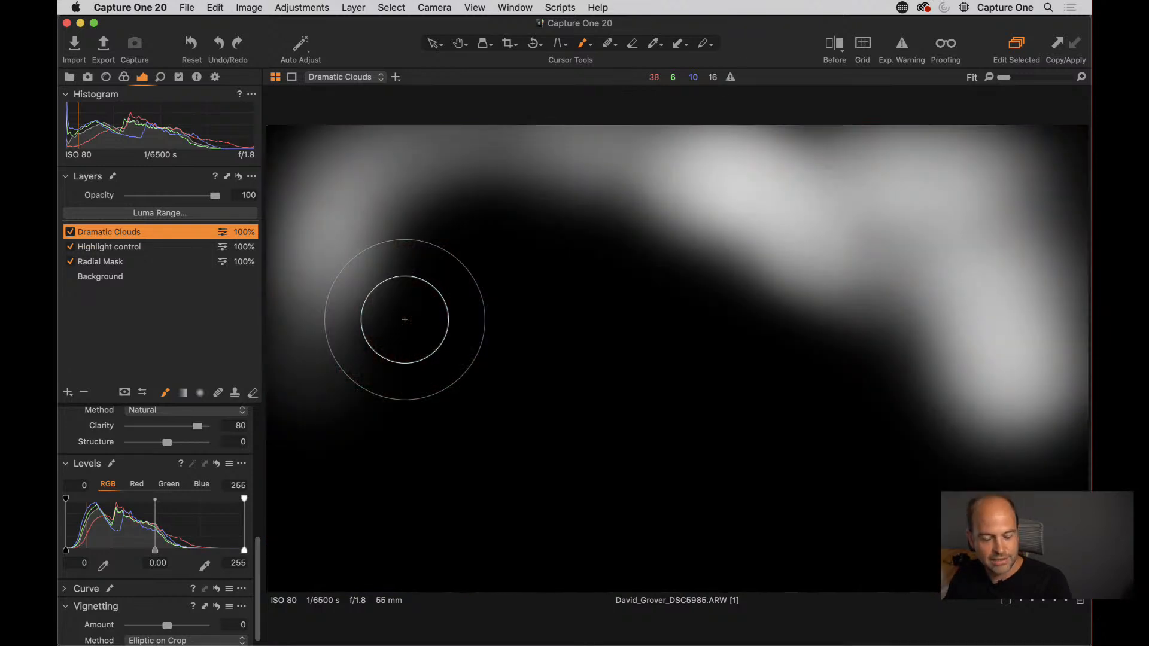
pyautogui.hotkey('alt', 'm')
pyautogui.press('m')
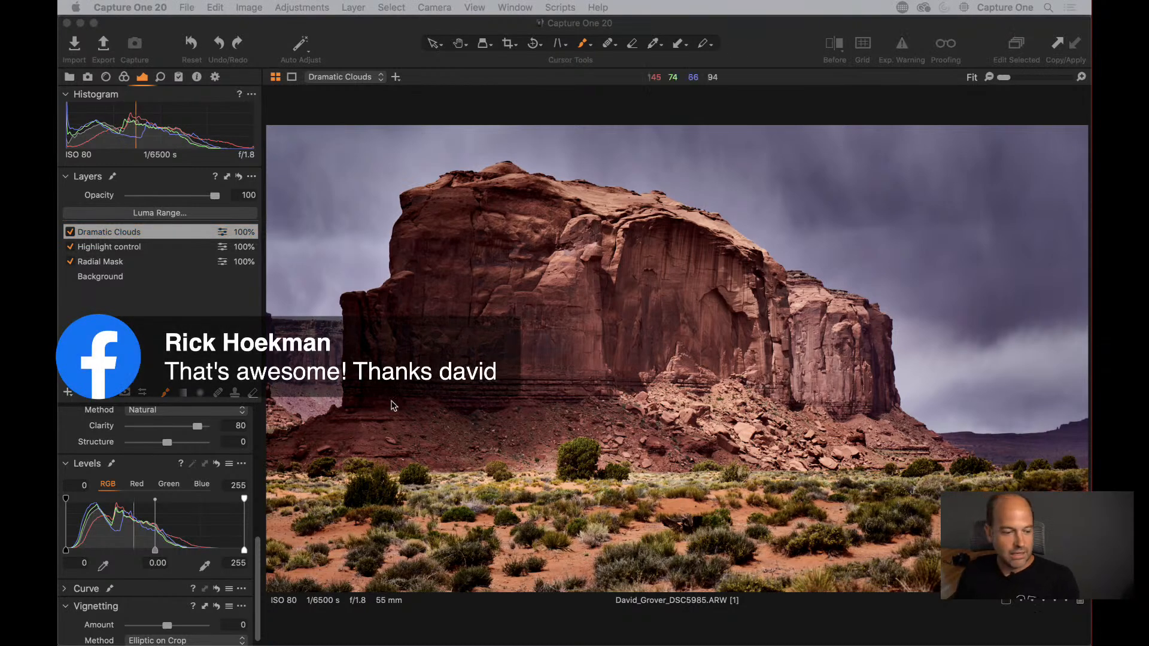
# - Inspect the butte, rubble slope and sky at 100% with the detail settings shown, and return to the full image
pyautogui.click(160, 76)
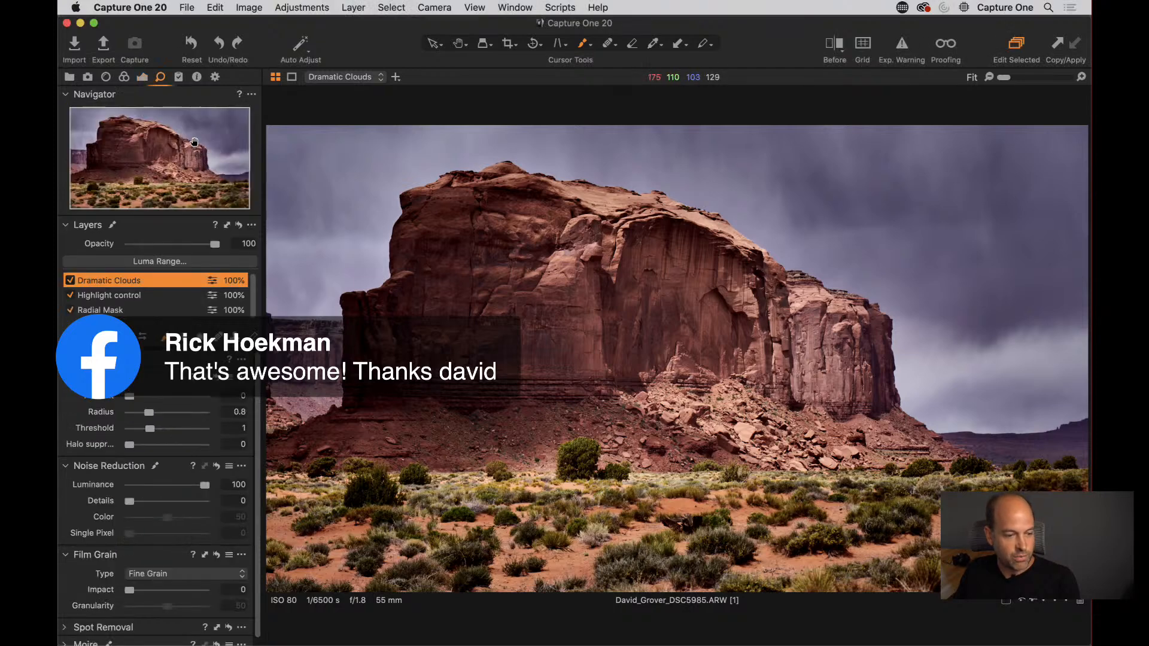
pyautogui.scroll(-1, 155, 307)
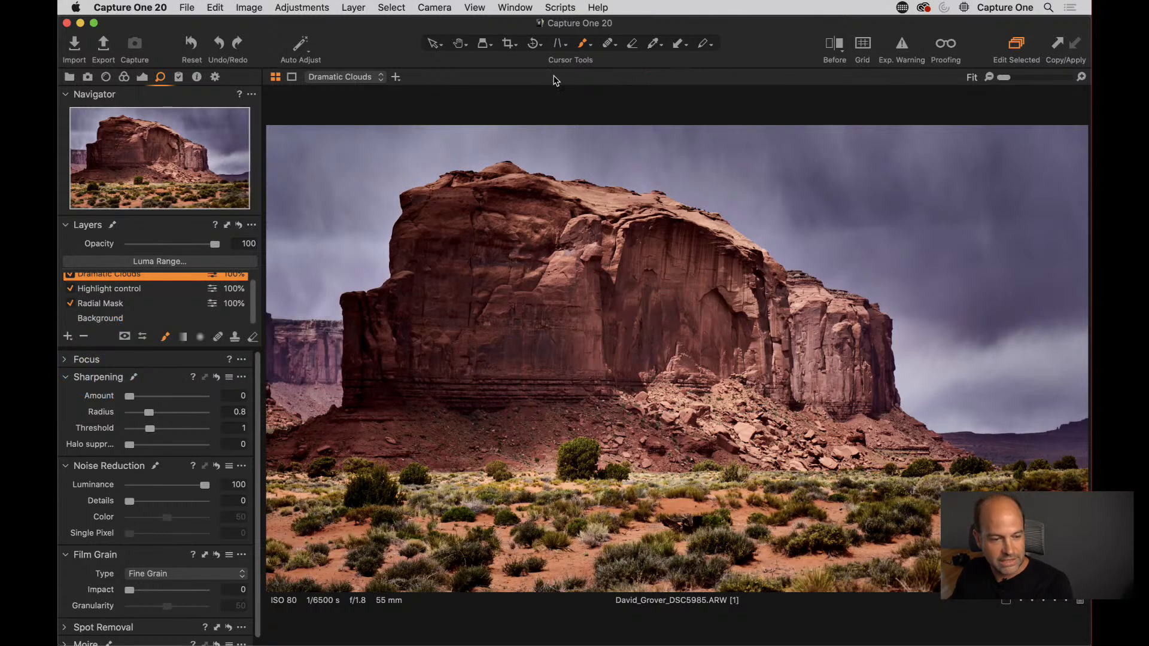
pyautogui.doubleClick(728, 274)
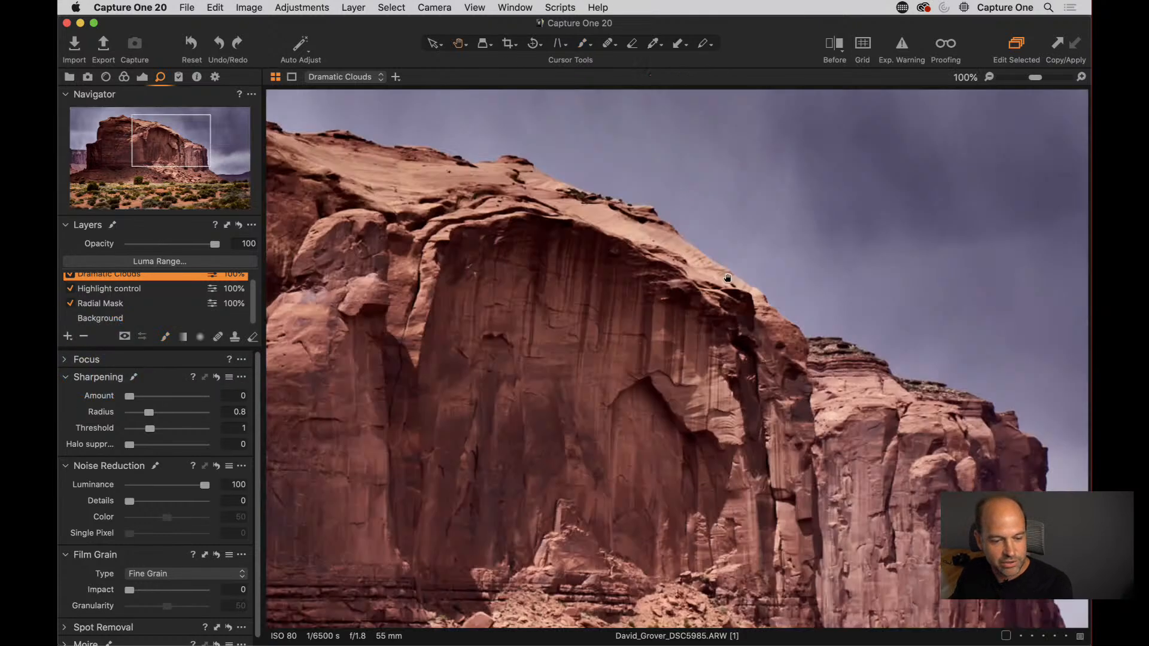
pyautogui.moveTo(675, 372); pyautogui.dragTo(596, 201)
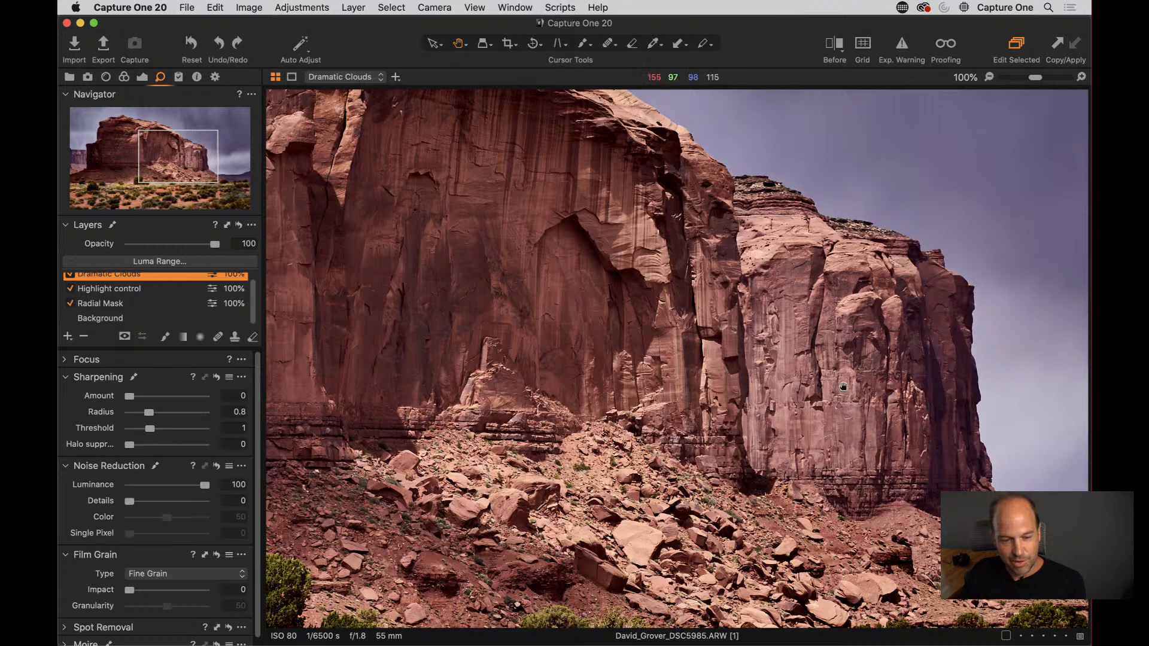
pyautogui.moveTo(844, 386); pyautogui.dragTo(538, 440)
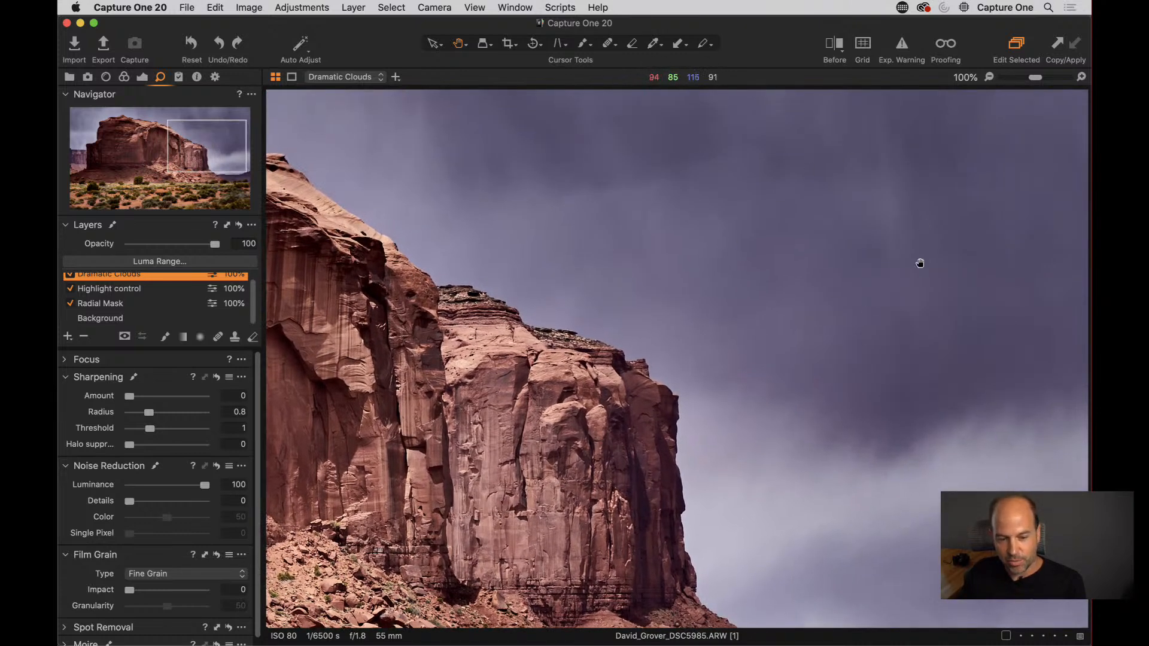
pyautogui.moveTo(569, 419); pyautogui.dragTo(790, 314)
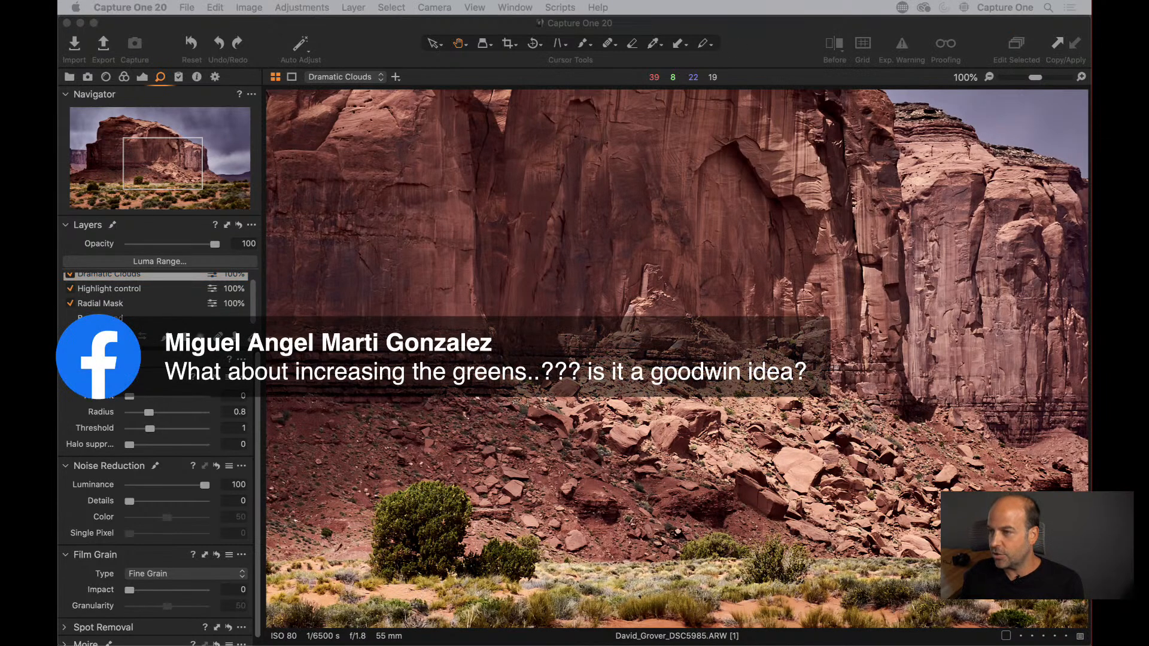
pyautogui.doubleClick(612, 471)
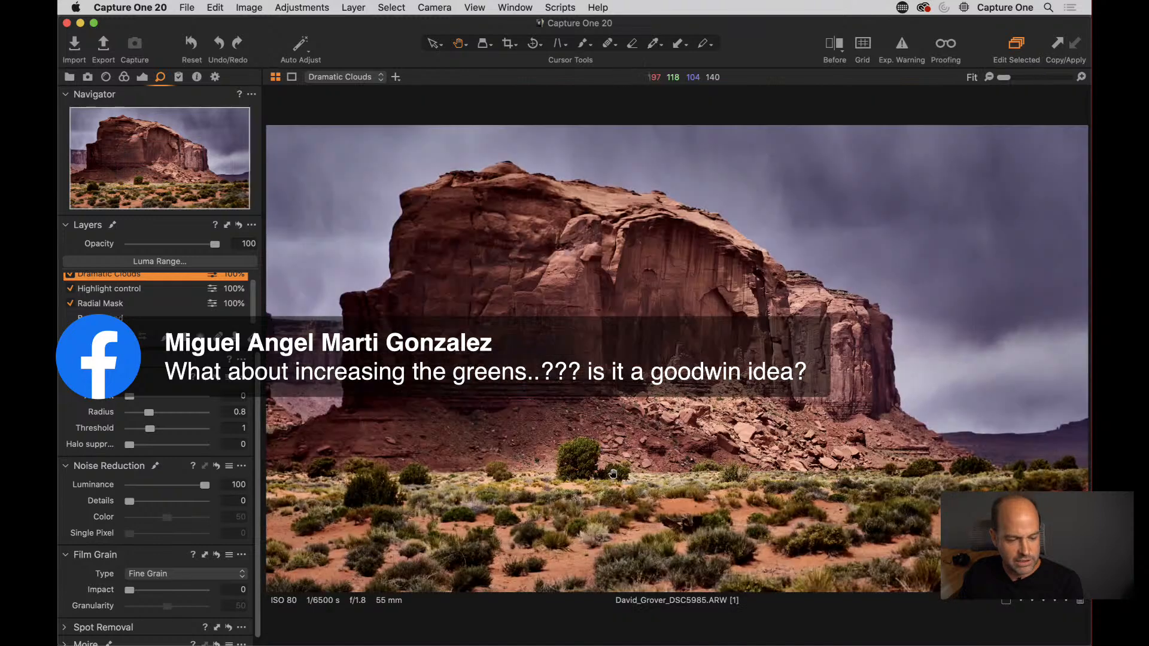
# - On the Background layer, try picking a colour range from the desert floor in the advanced Color Editor, and reset it
pyautogui.click(114, 319)
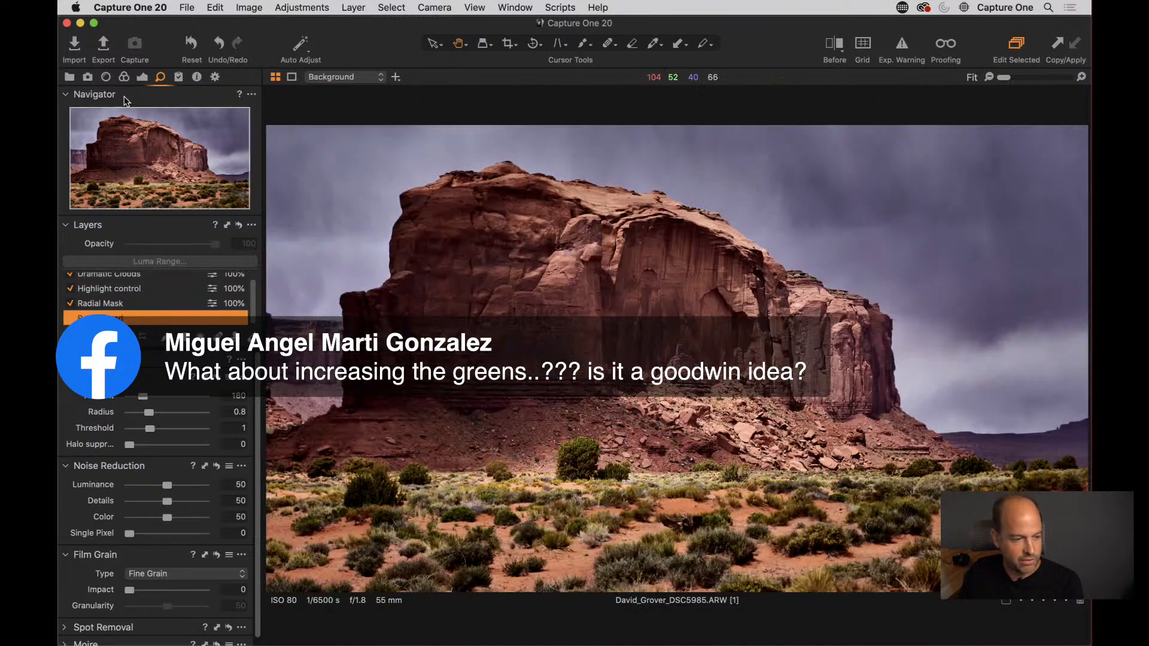
pyautogui.click(123, 76)
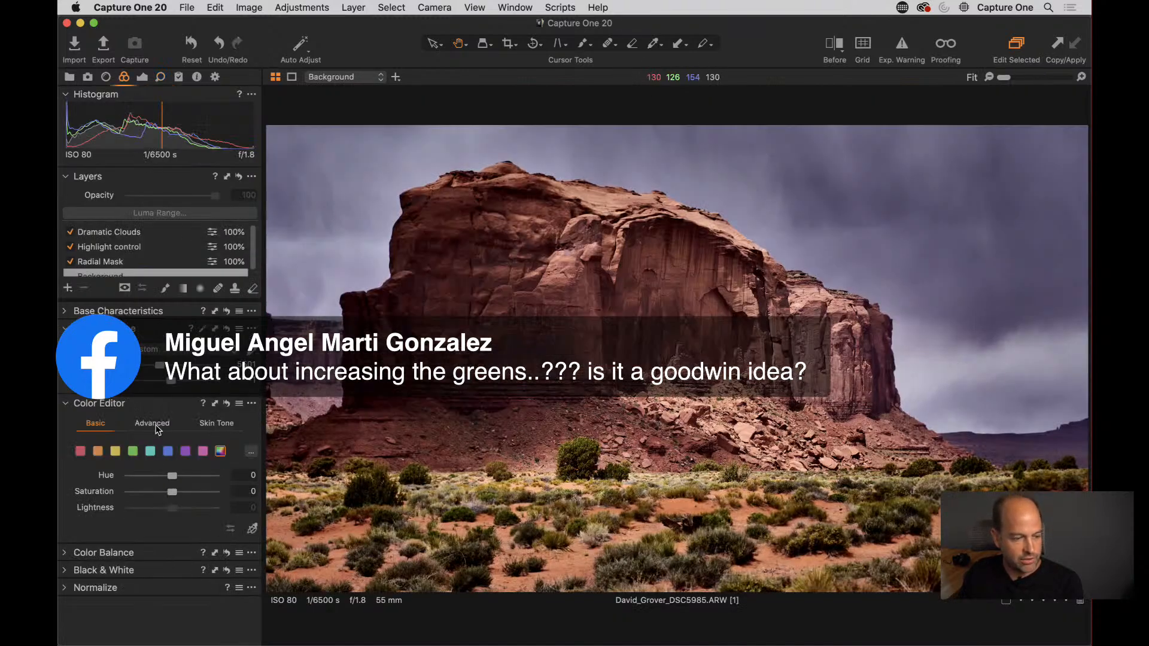
pyautogui.click(155, 425)
pyautogui.scroll(-4, 240, 504)
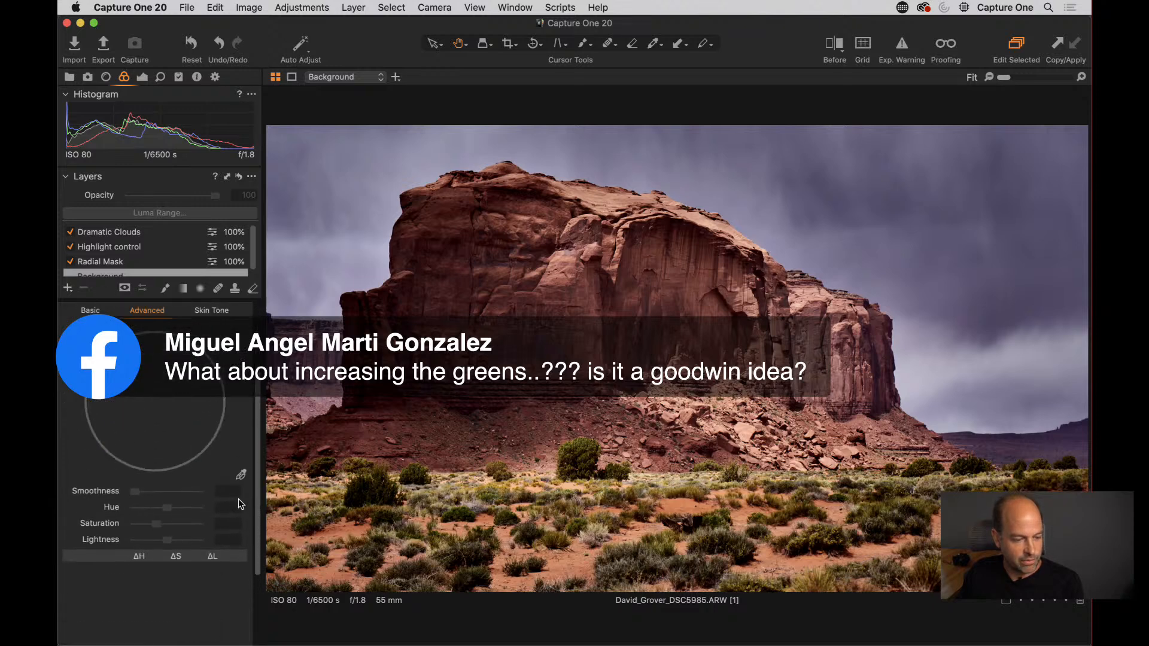
pyautogui.click(241, 476)
pyautogui.click(537, 510)
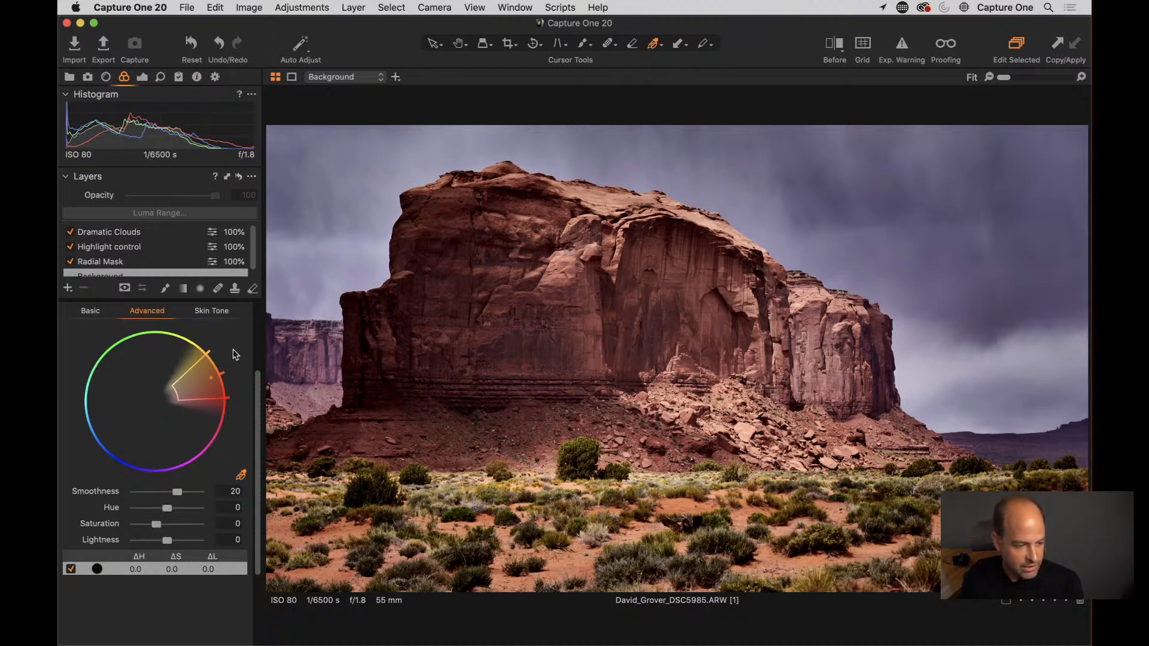
pyautogui.scroll(2, 234, 349)
pyautogui.click(217, 328)
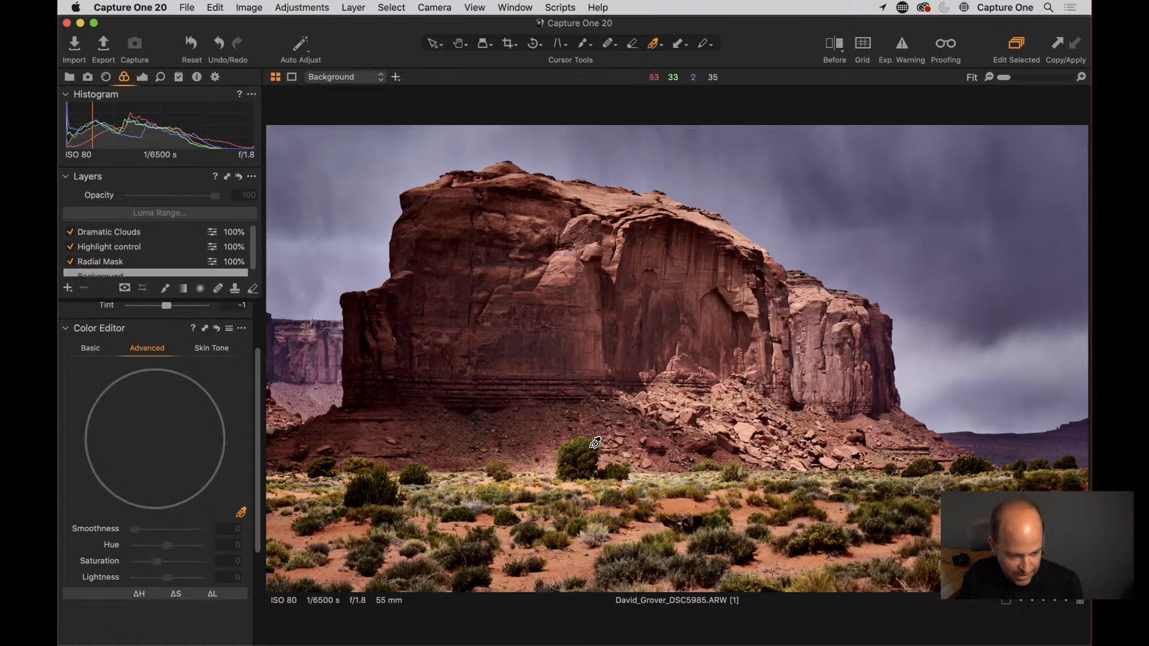
# - Try picking and adjusting the yellow-green colour range of the desert shrubs, and reset the Color Editor
pyautogui.click(506, 496)
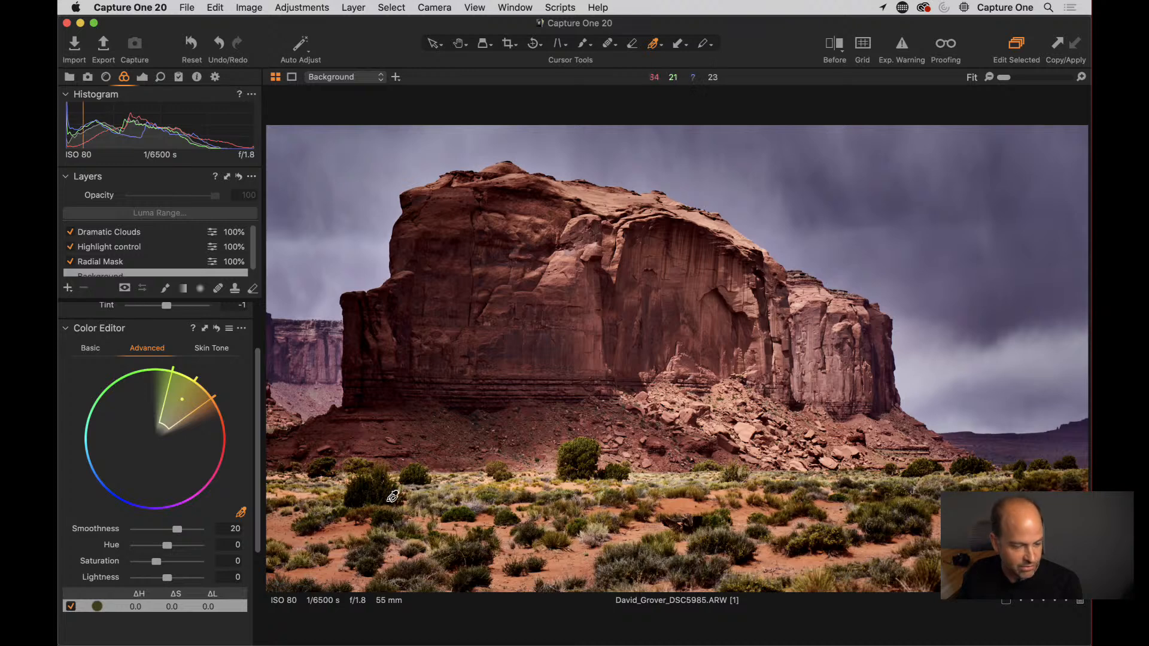
pyautogui.moveTo(170, 582)
pyautogui.mouseDown()
pyautogui.moveTo(183, 582)
pyautogui.moveTo(168, 582)
pyautogui.moveTo(165, 565)
pyautogui.mouseUp()
pyautogui.click(216, 330)
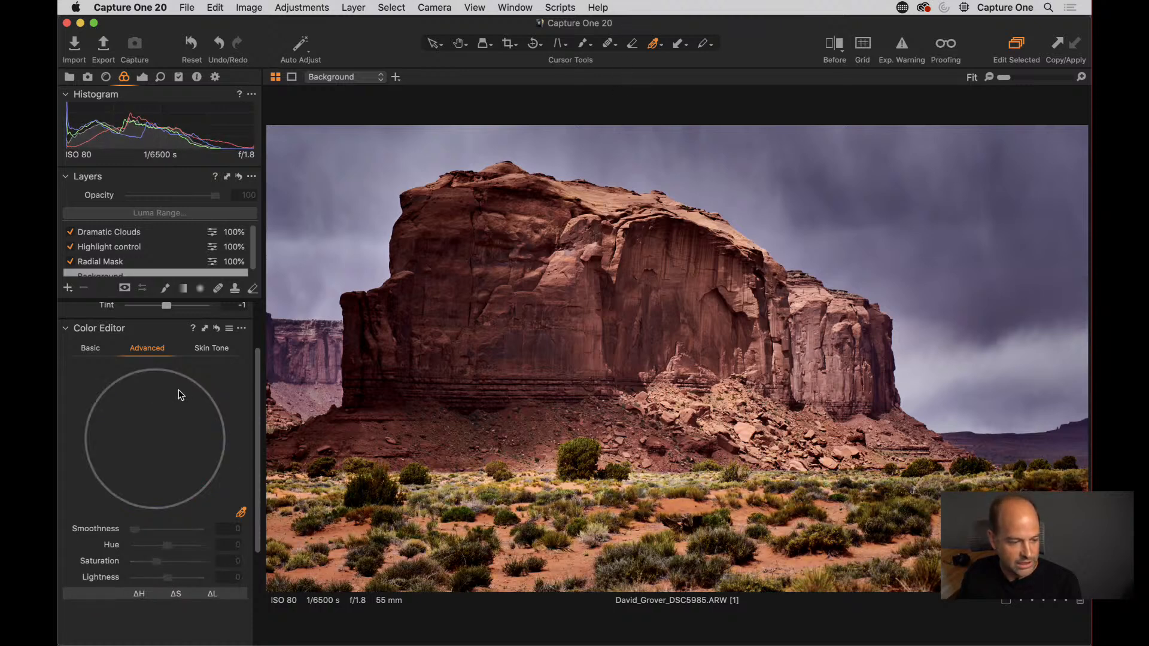
pyautogui.scroll(2, 179, 391)
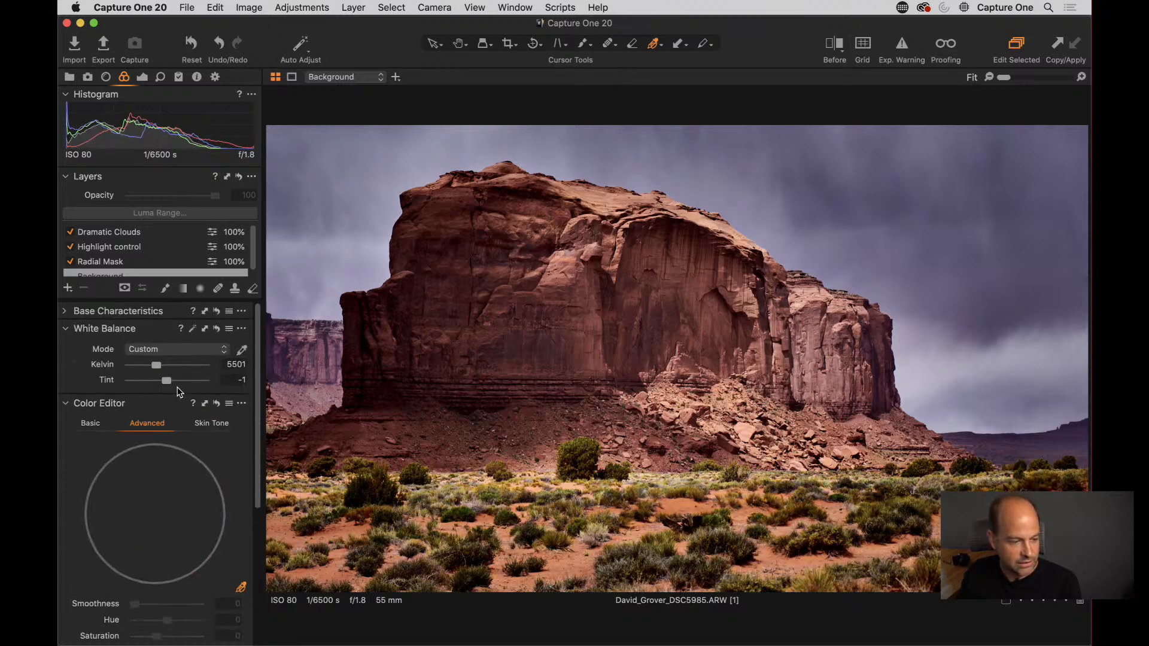
# - Try correcting the sky tint with the Master color balance wheel on the Dramatic Clouds layer, and return it to neutral
pyautogui.click(143, 78)
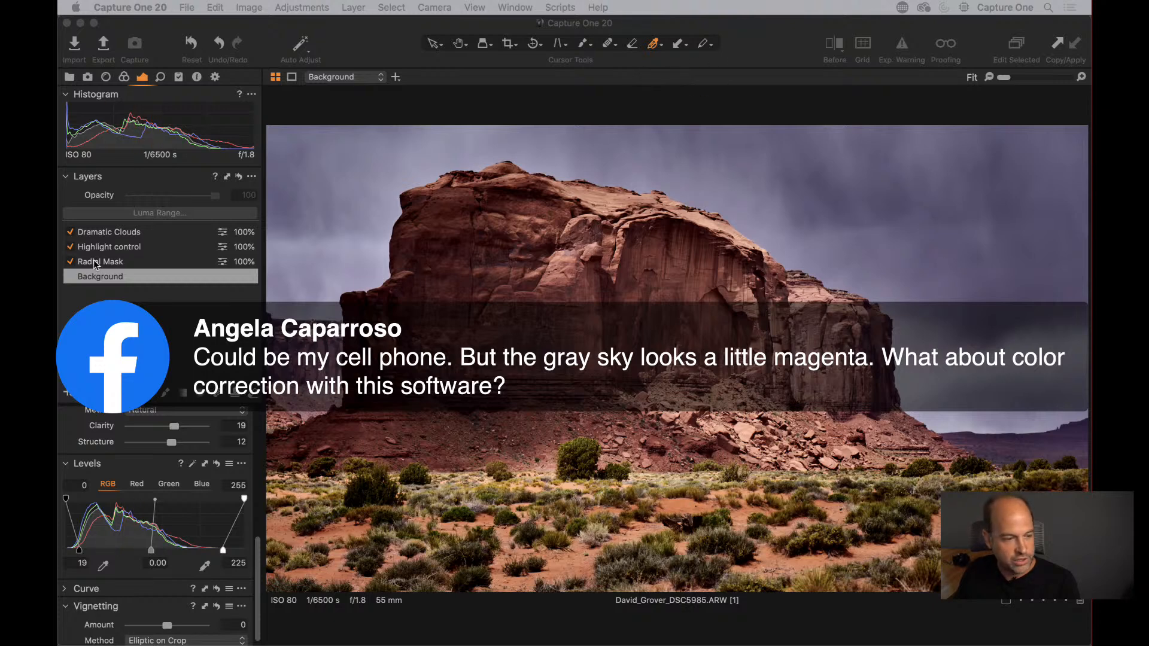
pyautogui.click(143, 236)
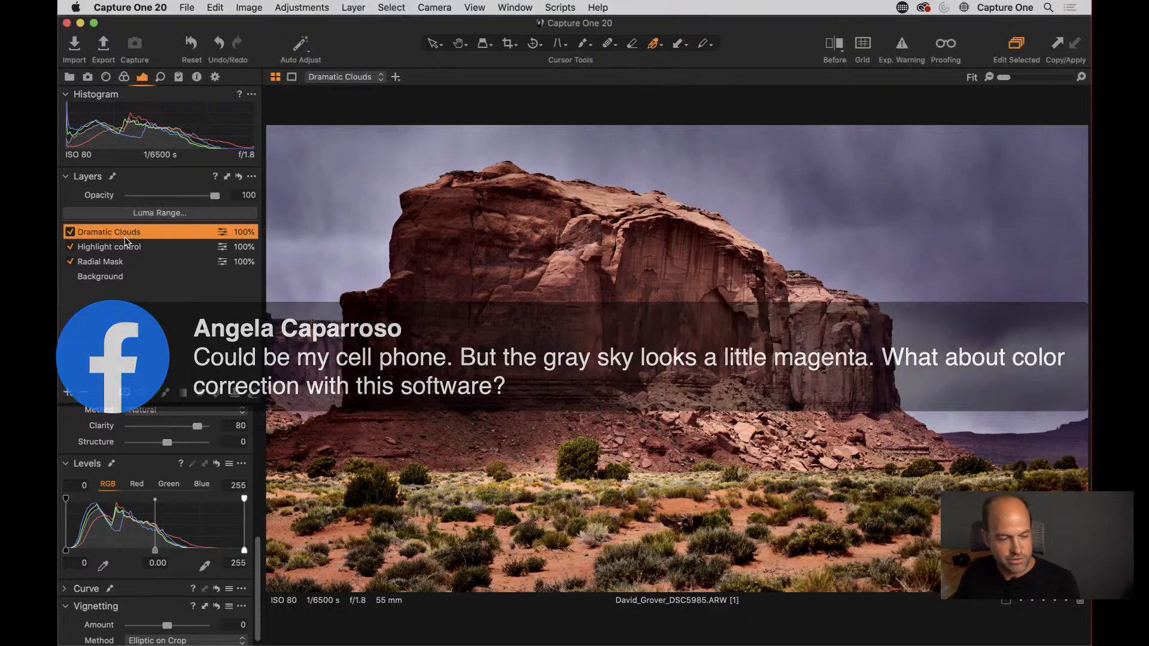
pyautogui.press('super+4')
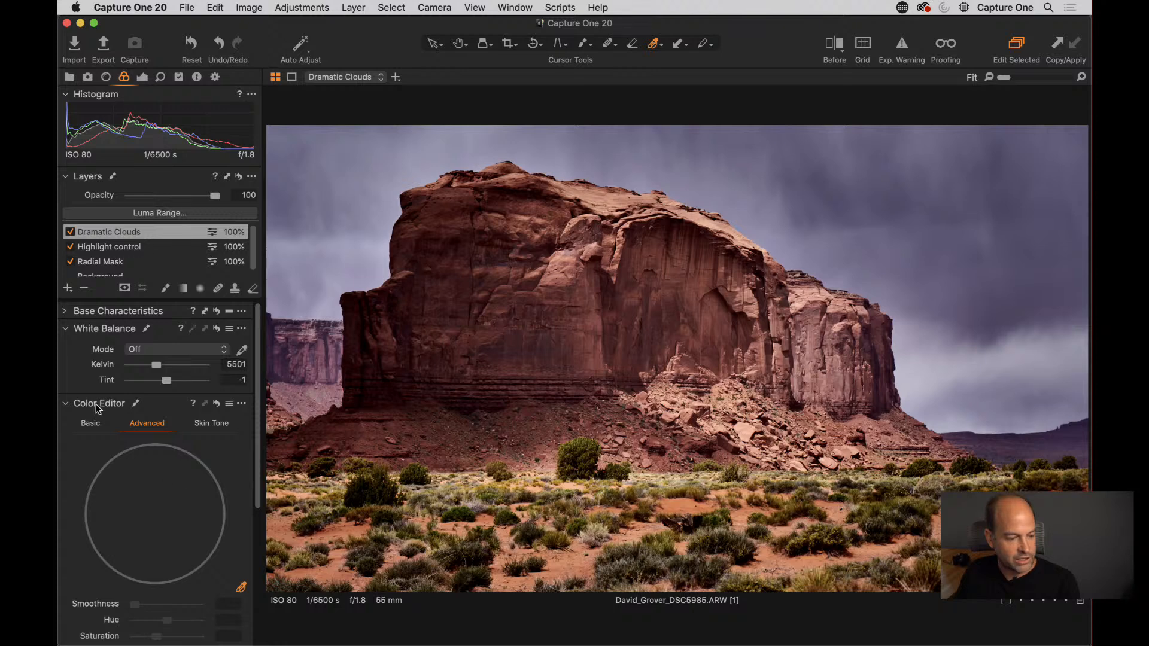
pyautogui.click(73, 406)
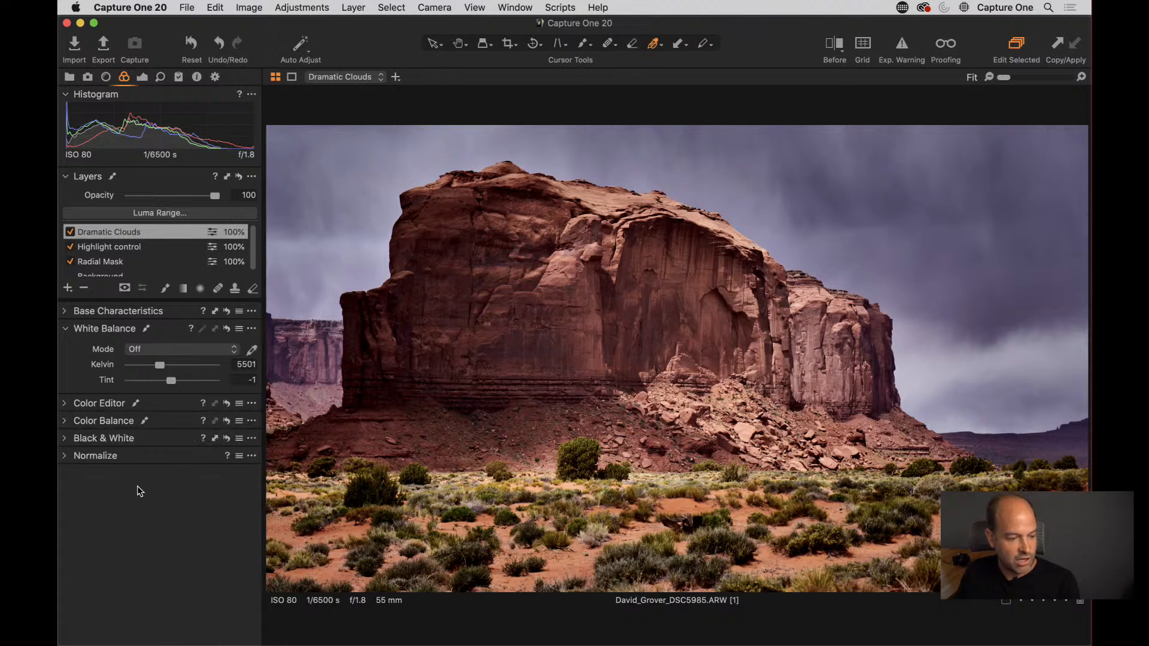
pyautogui.click(64, 421)
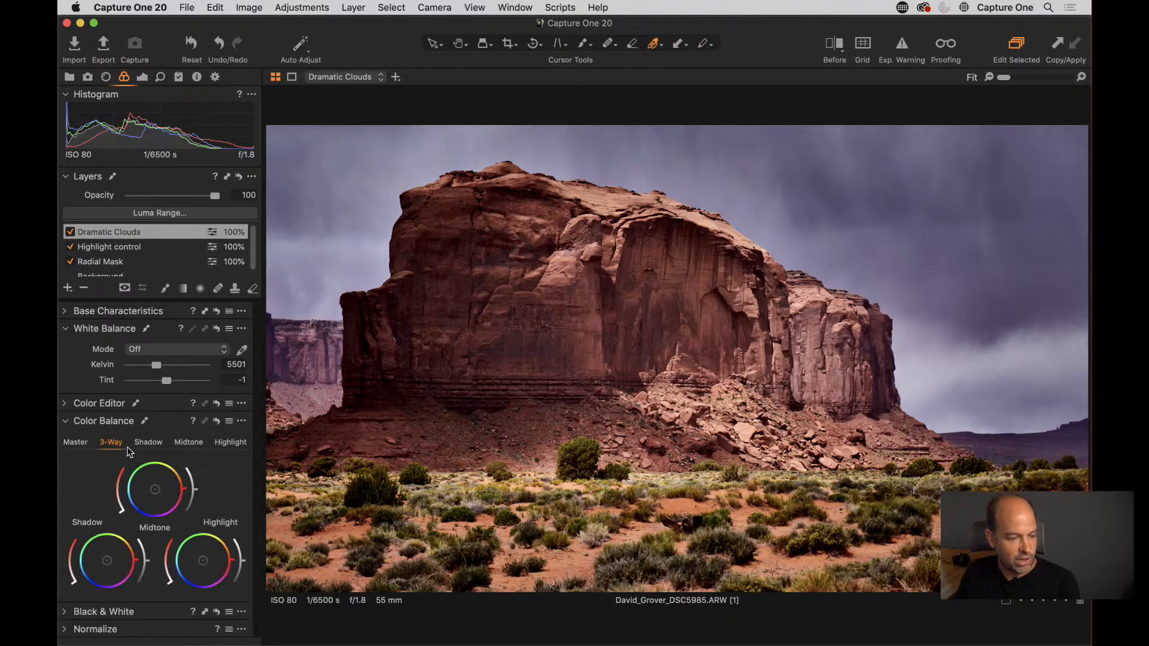
pyautogui.click(76, 443)
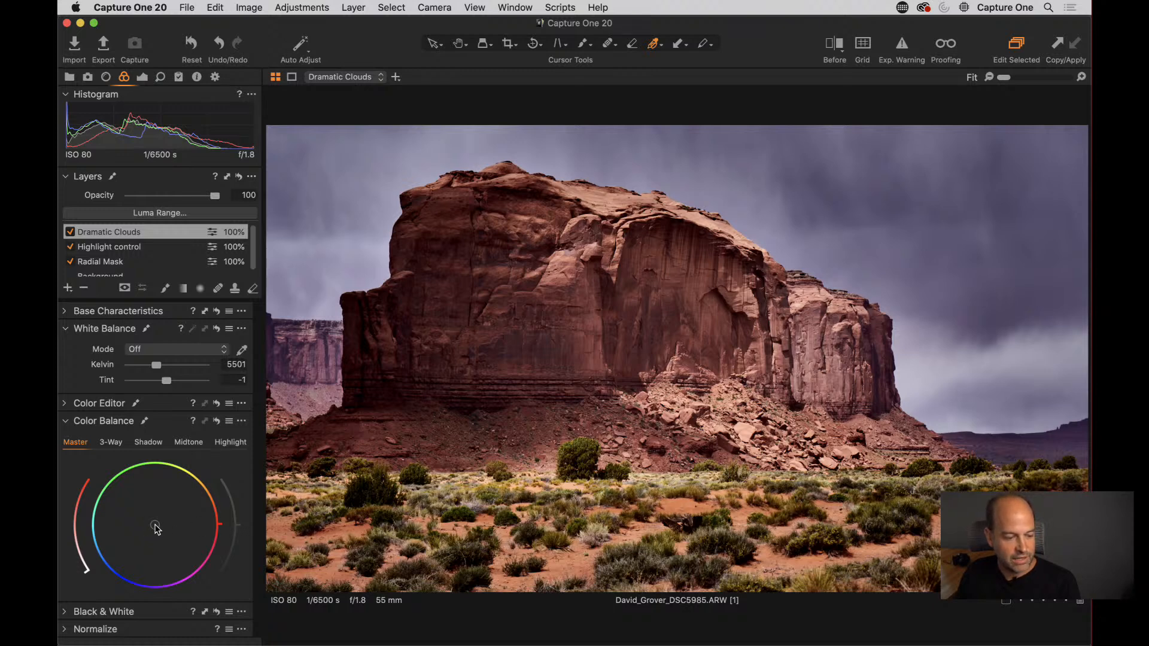
pyautogui.moveTo(156, 529)
pyautogui.mouseDown()
pyautogui.moveTo(112, 491)
pyautogui.moveTo(152, 522)
pyautogui.moveTo(203, 496)
pyautogui.moveTo(149, 527)
pyautogui.moveTo(96, 592)
pyautogui.moveTo(259, 487)
pyautogui.moveTo(180, 521)
pyautogui.moveTo(273, 555)
pyautogui.moveTo(260, 612)
pyautogui.moveTo(185, 582)
pyautogui.moveTo(149, 501)
pyautogui.moveTo(145, 523)
pyautogui.moveTo(167, 532)
pyautogui.mouseUp()
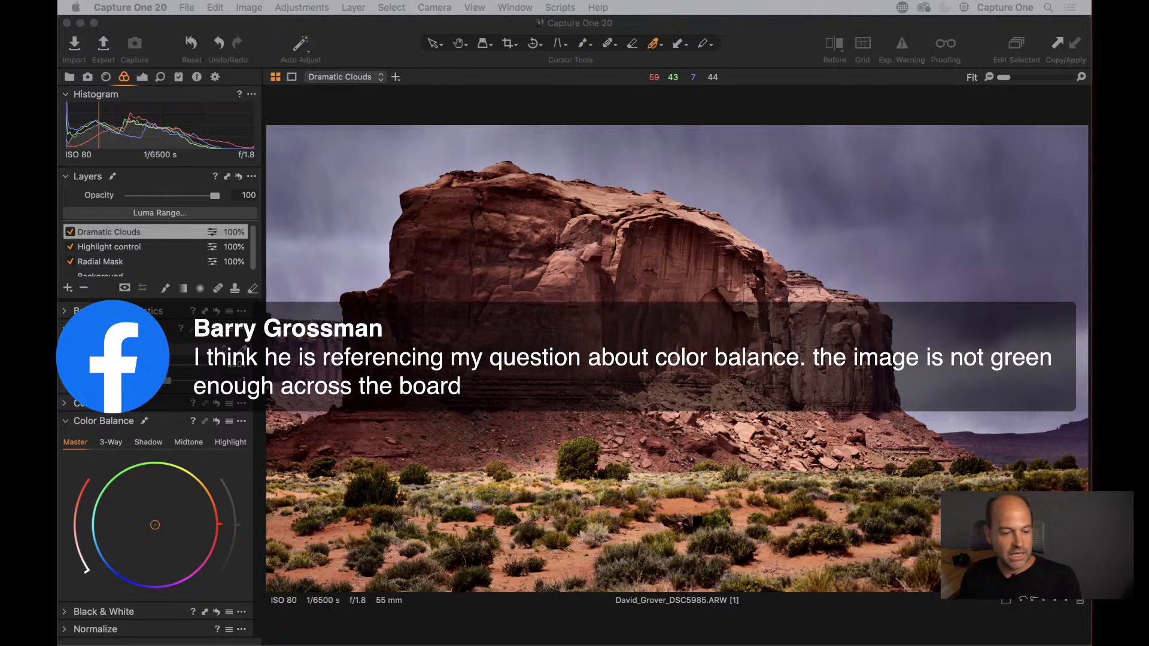
# - Try a tint on the Background layer with the Master color balance wheel, and reset it to neutral
pyautogui.click(99, 448)
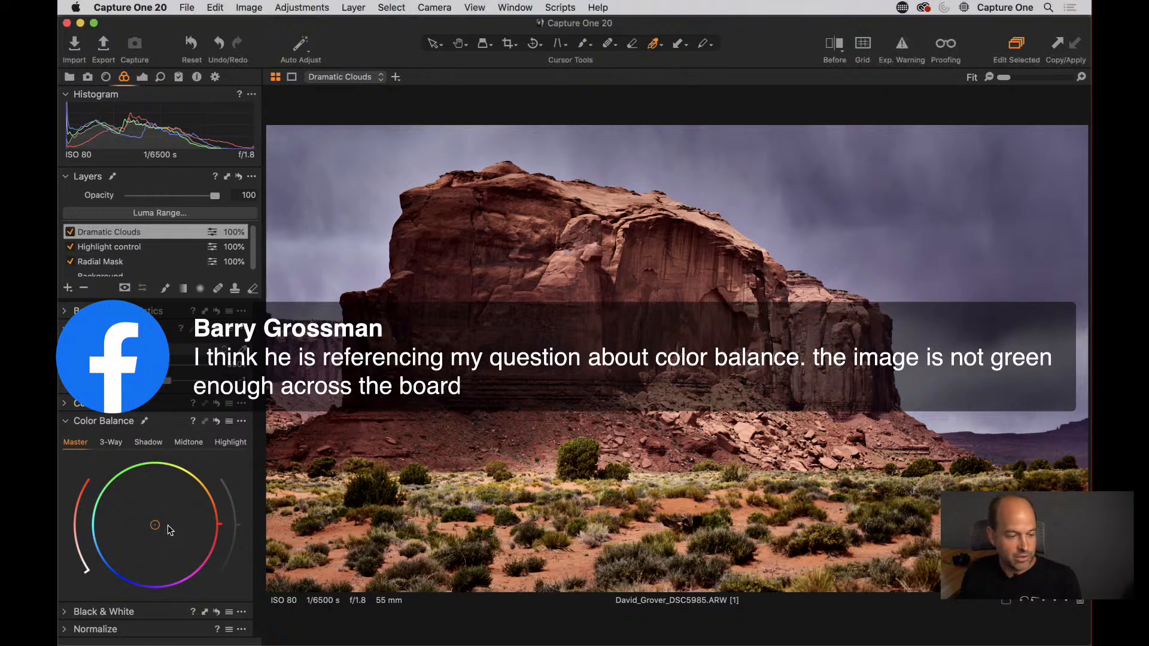
pyautogui.scroll(-1, 152, 264)
pyautogui.click(118, 272)
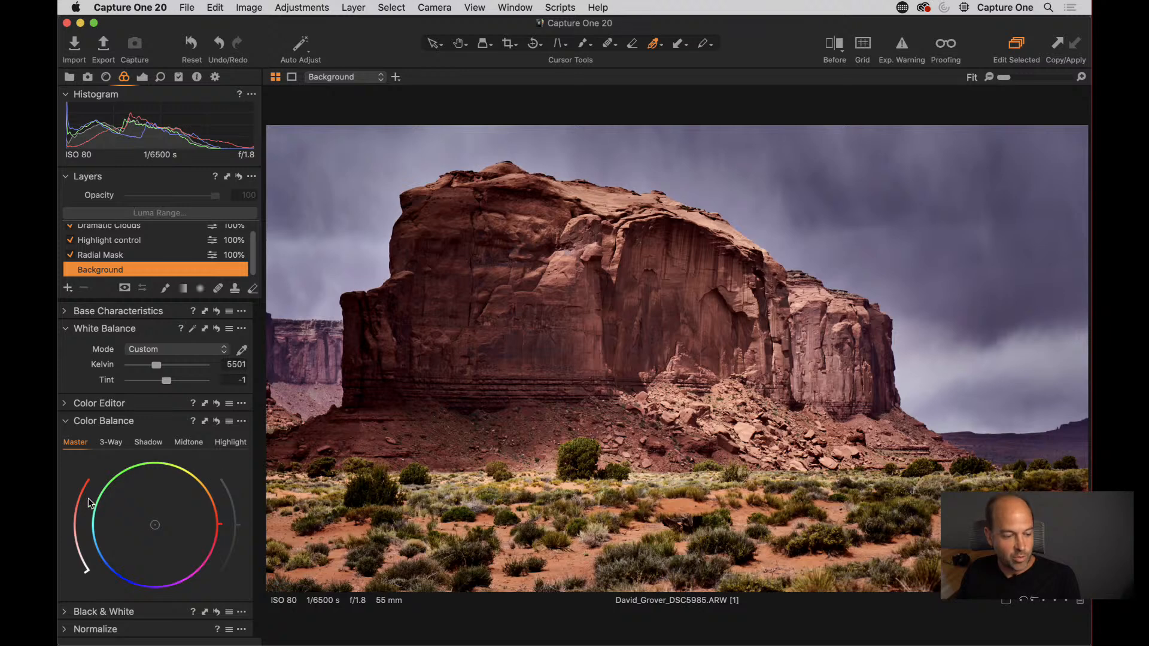
pyautogui.moveTo(155, 526)
pyautogui.mouseDown()
pyautogui.moveTo(168, 542)
pyautogui.moveTo(134, 500)
pyautogui.moveTo(189, 500)
pyautogui.moveTo(108, 557)
pyautogui.moveTo(216, 574)
pyautogui.moveTo(135, 487)
pyautogui.moveTo(174, 531)
pyautogui.mouseUp()
pyautogui.doubleClick(174, 531)
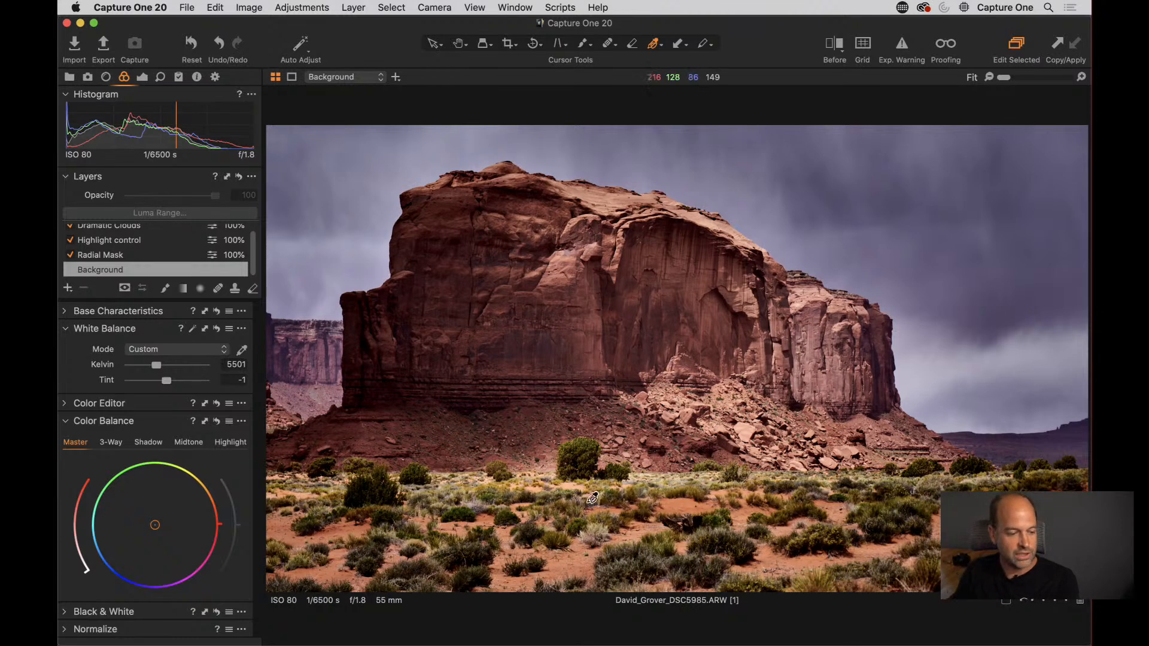
pyautogui.moveTo(155, 524)
pyautogui.mouseDown()
pyautogui.moveTo(164, 515)
pyautogui.moveTo(142, 531)
pyautogui.moveTo(155, 525)
pyautogui.mouseUp()
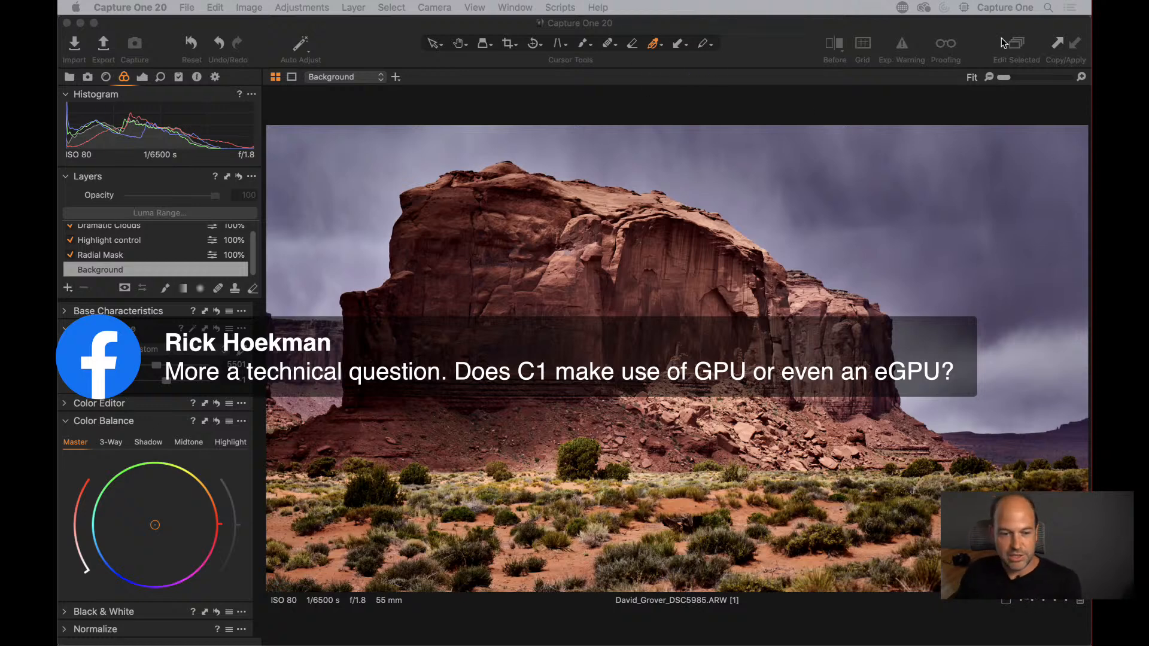
# - Check which external graphics card is connected to the computer, leaving it connected
pyautogui.click(816, 27)
pyautogui.click(964, 8)
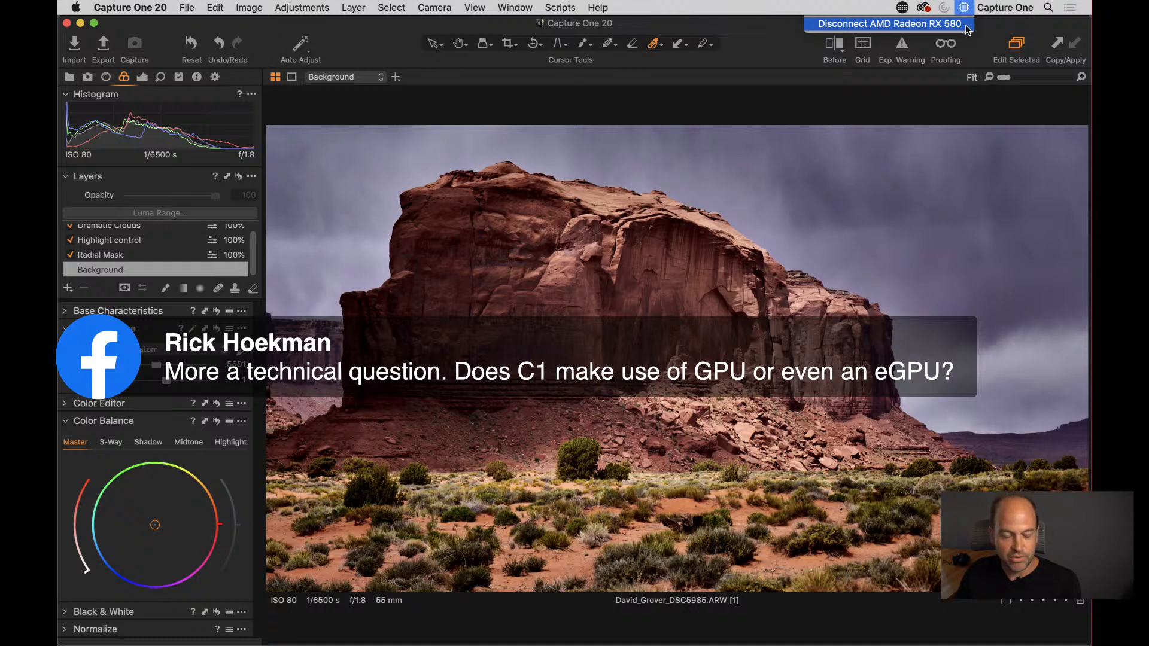
pyautogui.click(717, 158)
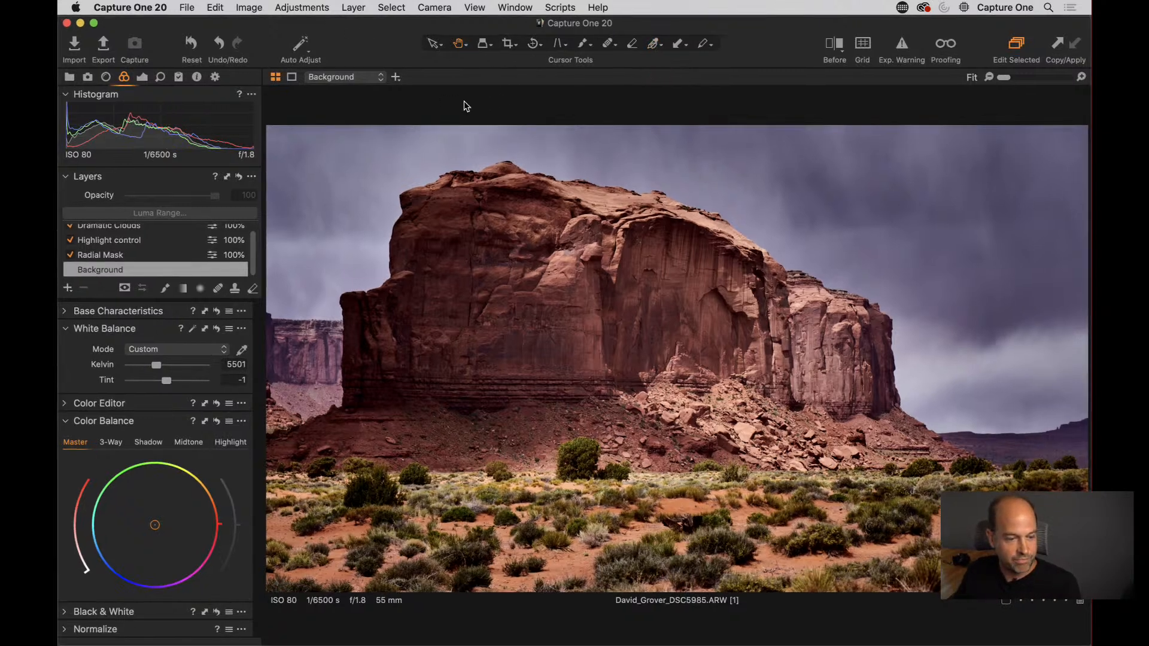
# - Try zooming and panning across the butte to check the display response, and return to the fitted view
pyautogui.press('z')
pyautogui.moveTo(586, 280); pyautogui.dragTo(328, 339)
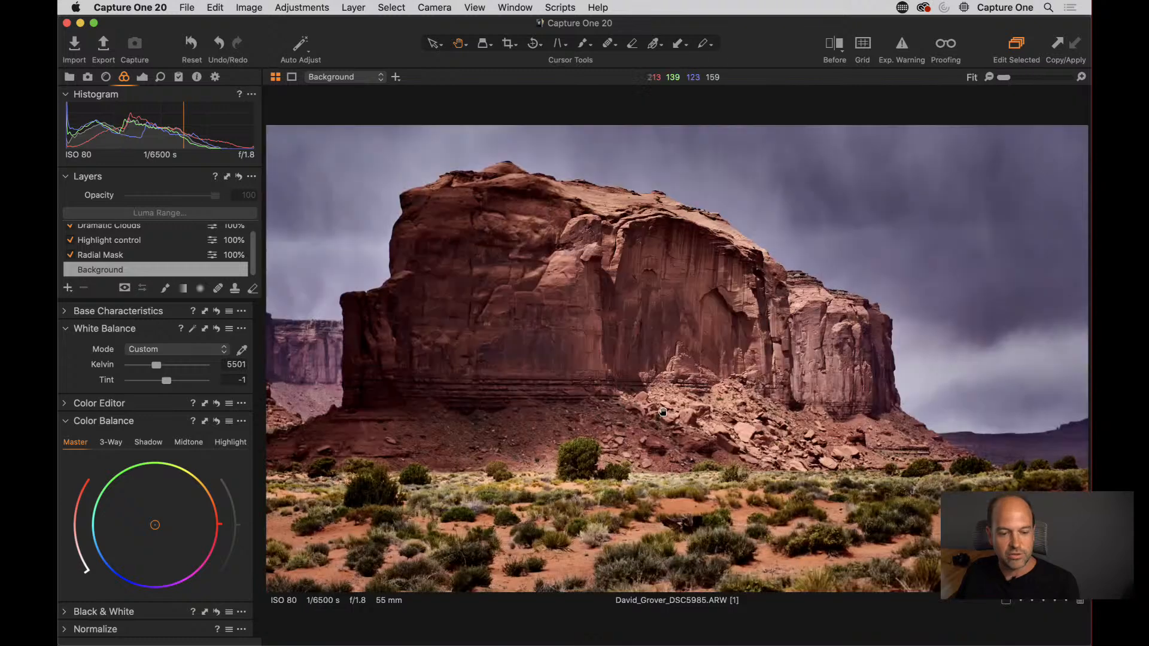
pyautogui.press('z')
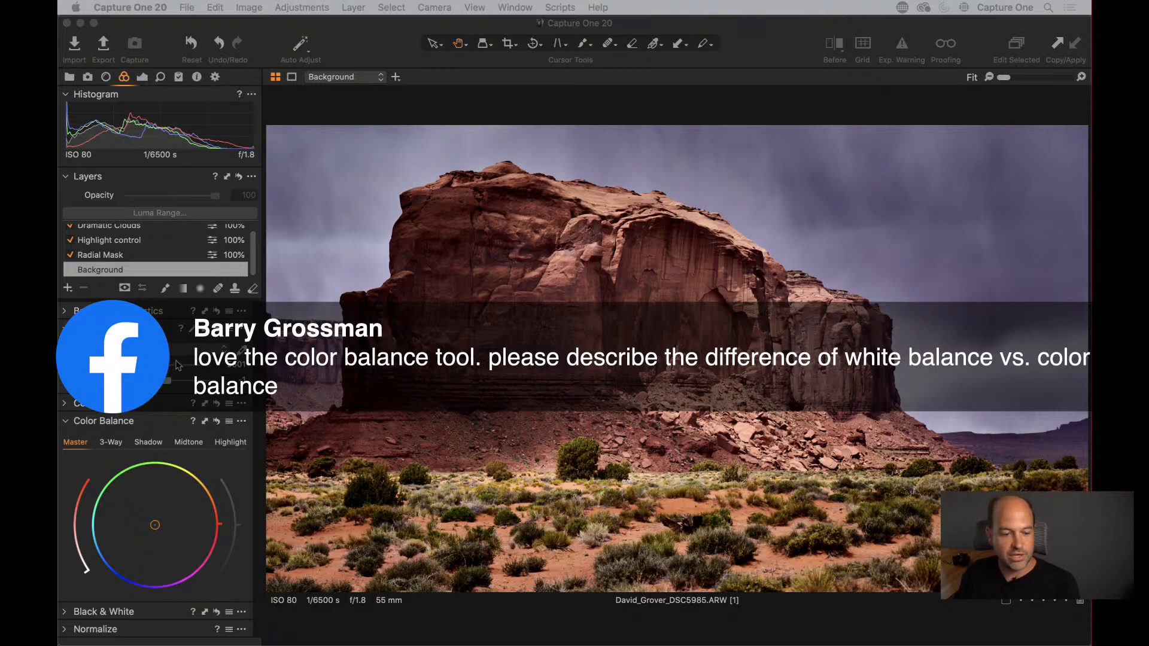
# - Try picking the Background's white balance from the dark clouds, and replace it with the Shot setting lowered to 5509 Kelvin
pyautogui.click(242, 352)
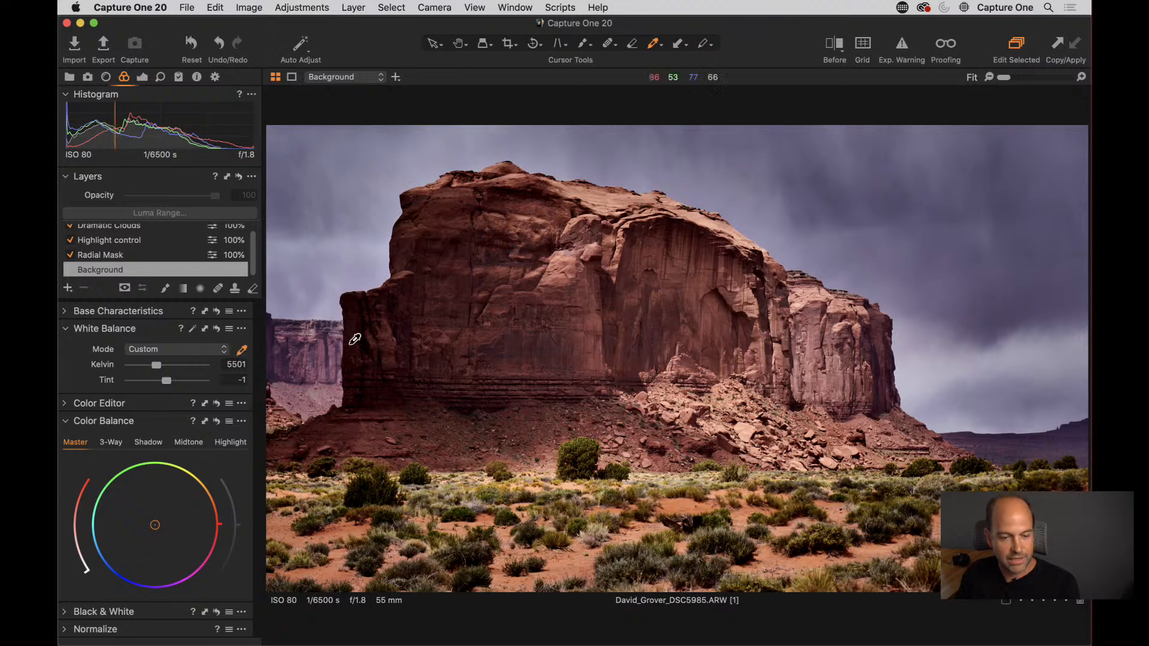
pyautogui.click(964, 287)
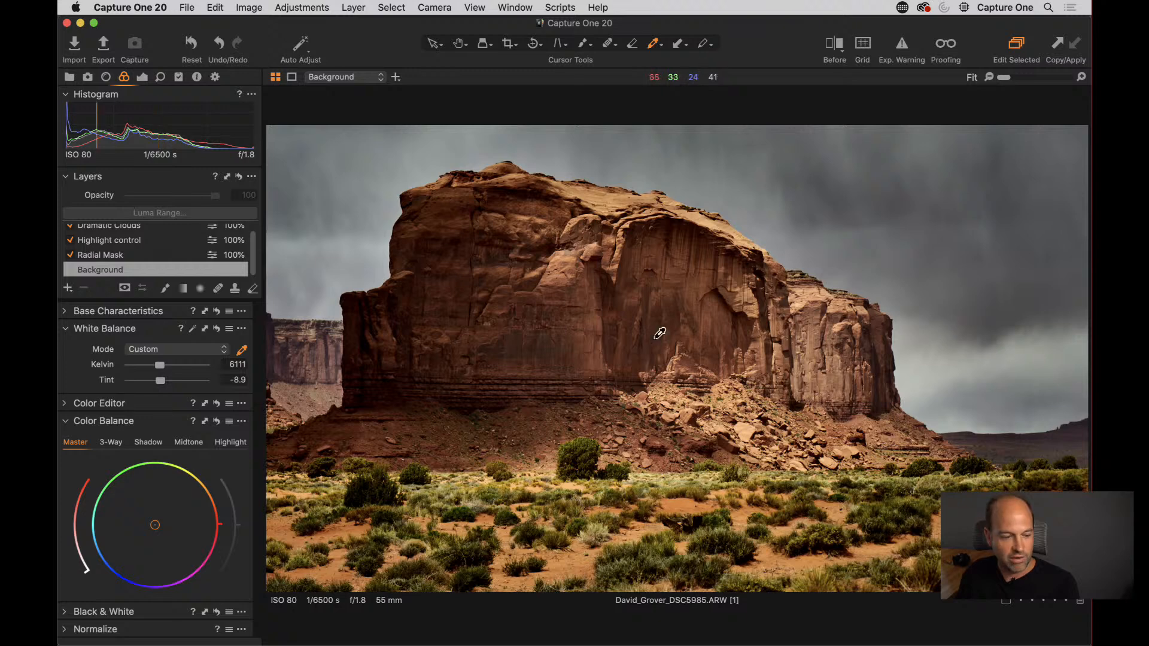
pyautogui.click(194, 352)
pyautogui.click(192, 362)
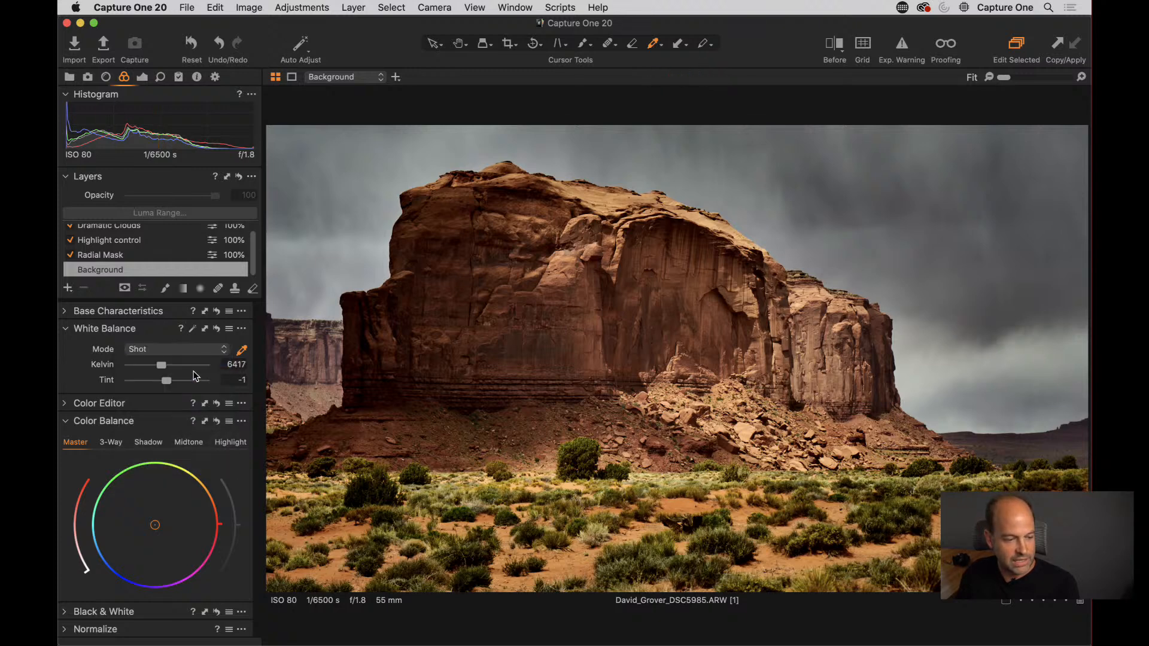
pyautogui.moveTo(161, 365); pyautogui.dragTo(156, 370)
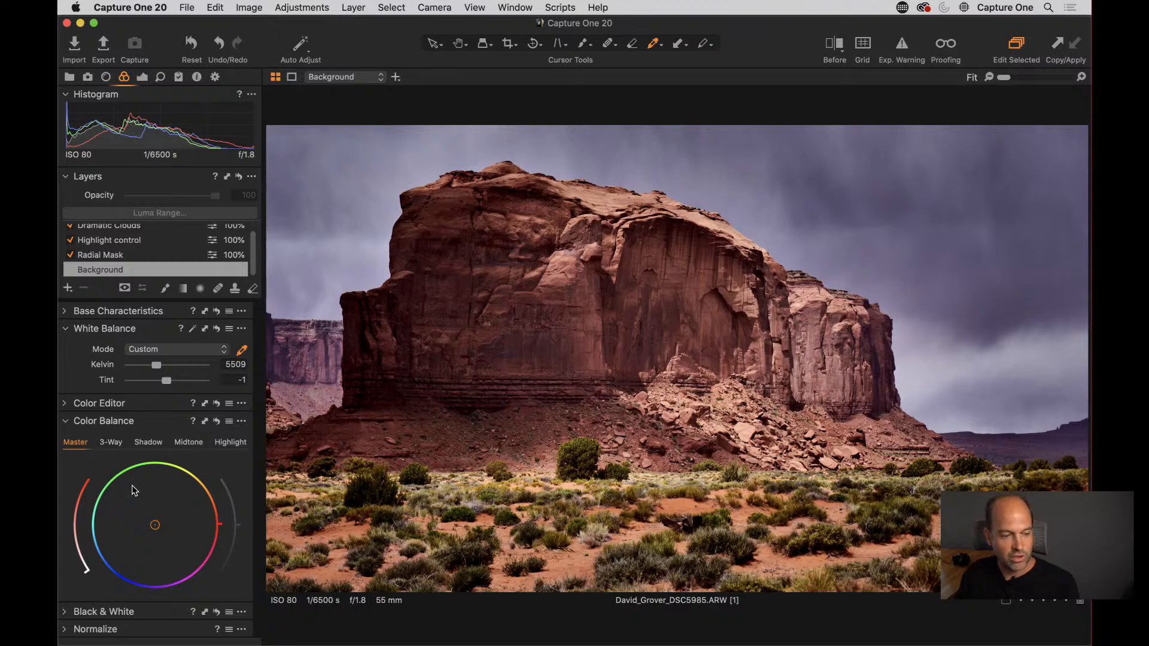
# - Try a blue shadow tint and a warm midtone tint with the 3-Way color balance wheels, and reset the adjustment
pyautogui.click(111, 445)
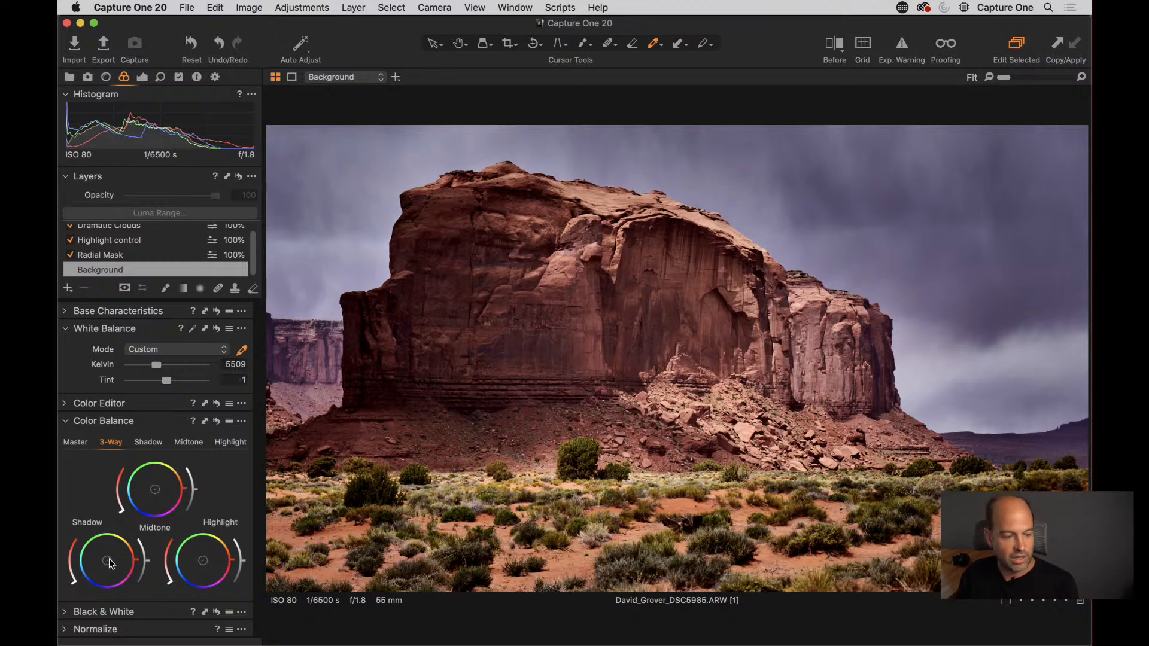
pyautogui.moveTo(103, 564); pyautogui.dragTo(102, 566)
pyautogui.moveTo(154, 492); pyautogui.dragTo(161, 485)
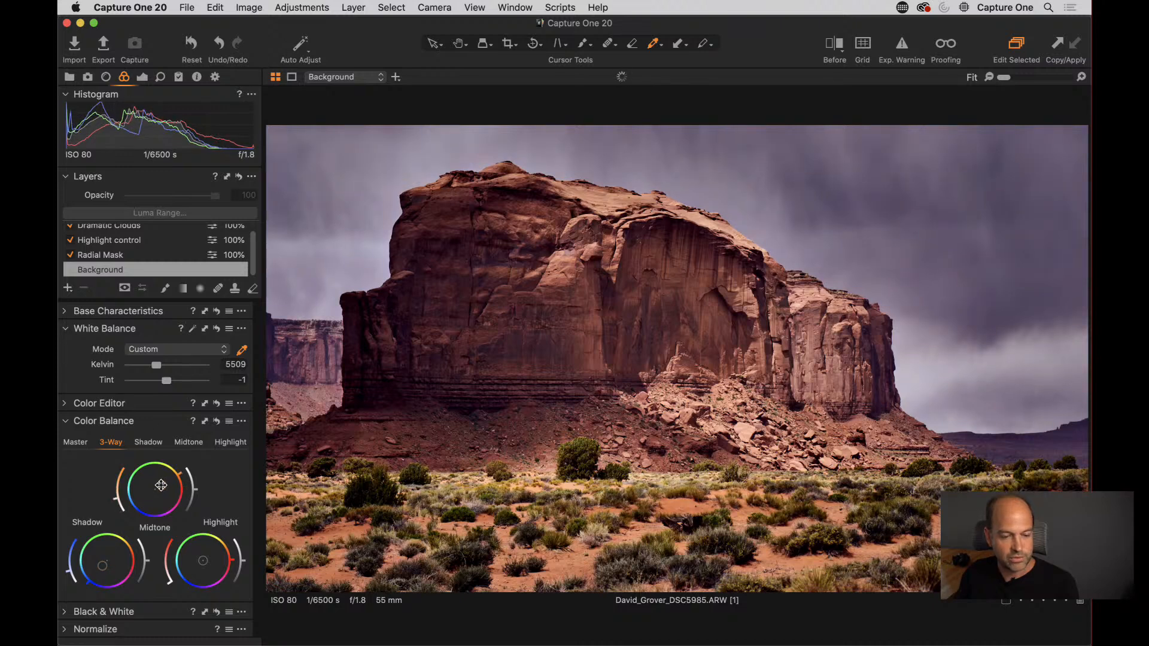
pyautogui.click(216, 422)
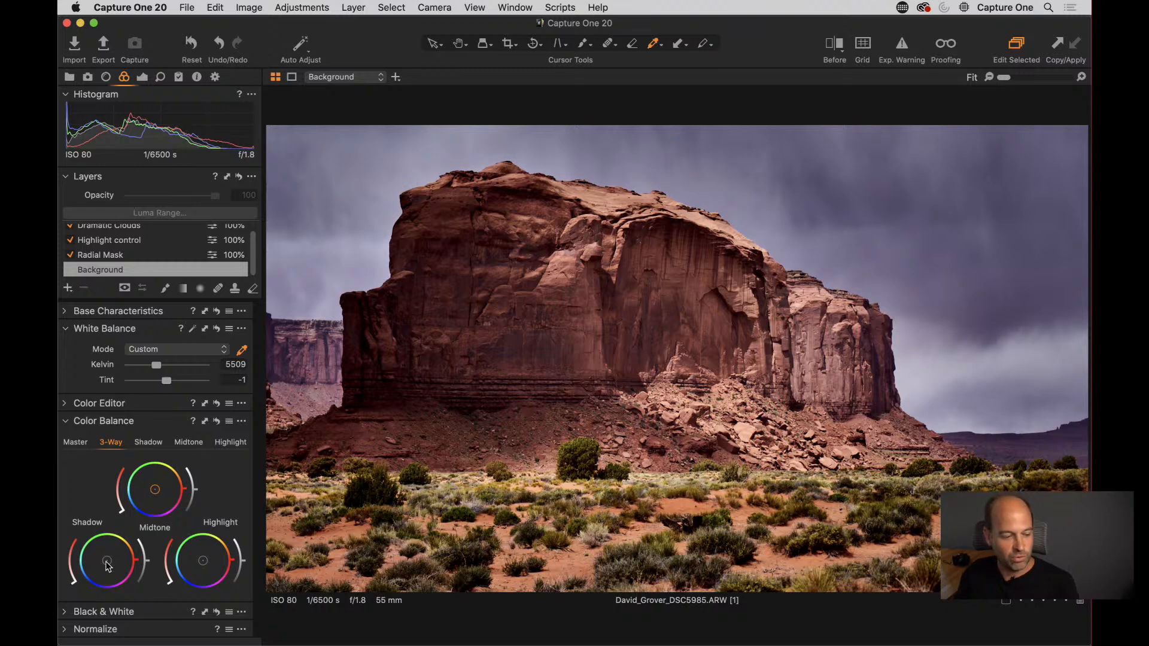
# - Try a warm tint on the 3-Way shadow wheel, and return the shadow and midtone wheels to neutral
pyautogui.moveTo(108, 565); pyautogui.dragTo(113, 555)
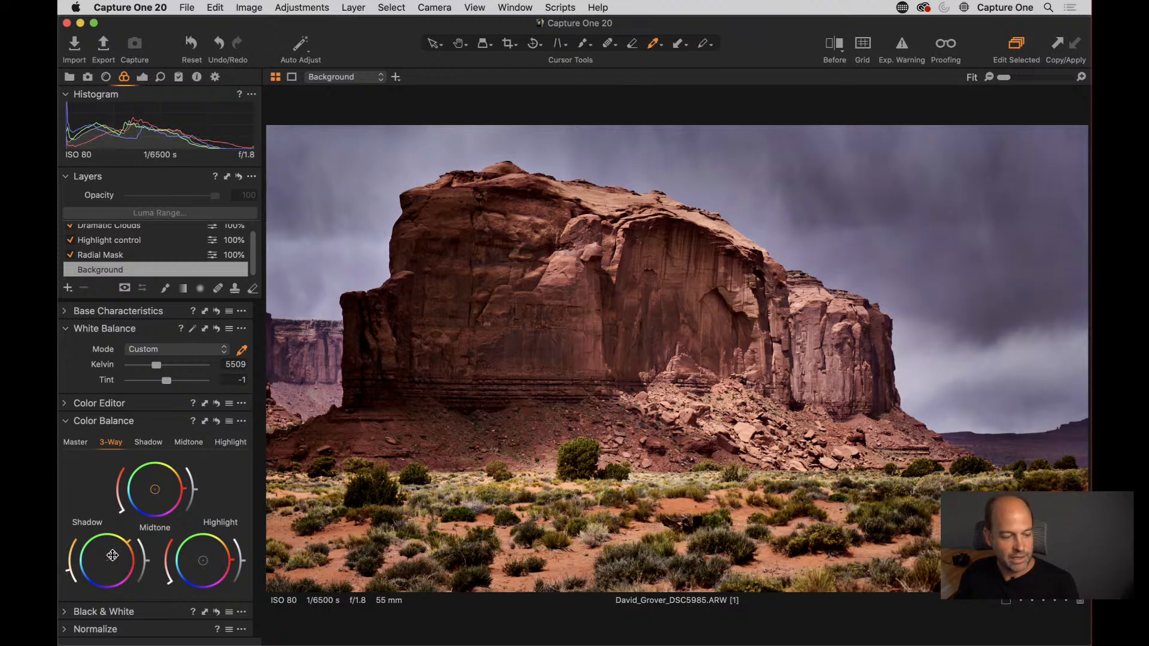
pyautogui.doubleClick(109, 561)
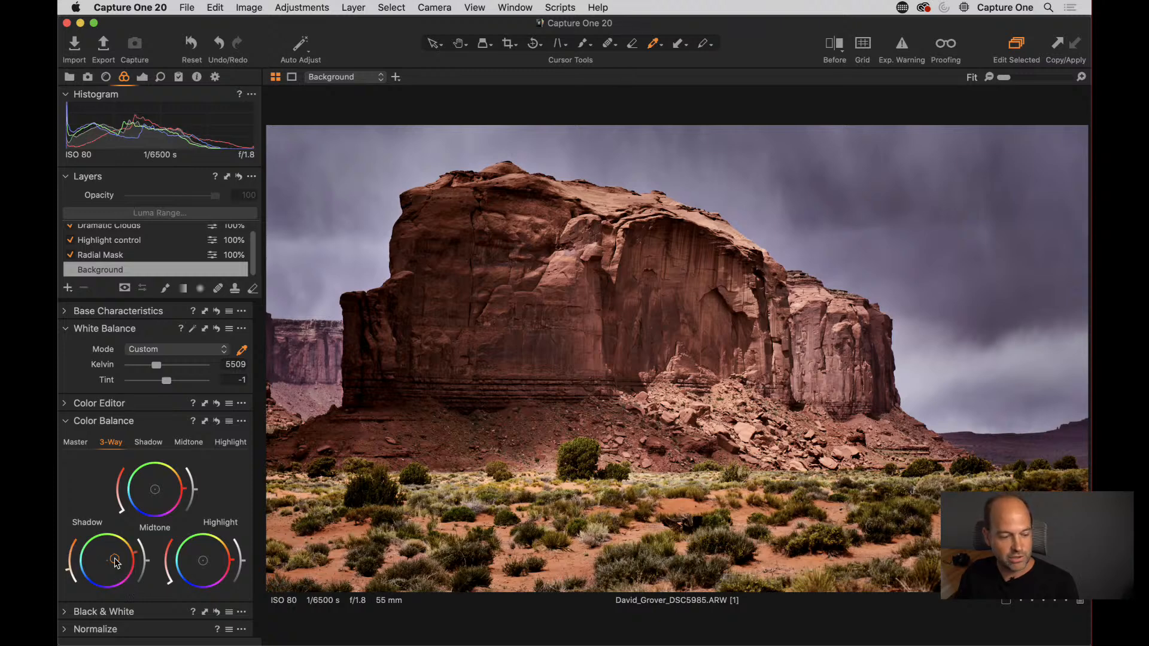
pyautogui.moveTo(158, 489)
pyautogui.mouseDown()
pyautogui.moveTo(167, 482)
pyautogui.moveTo(166, 507)
pyautogui.moveTo(155, 487)
pyautogui.mouseUp()
pyautogui.doubleClick(154, 487)
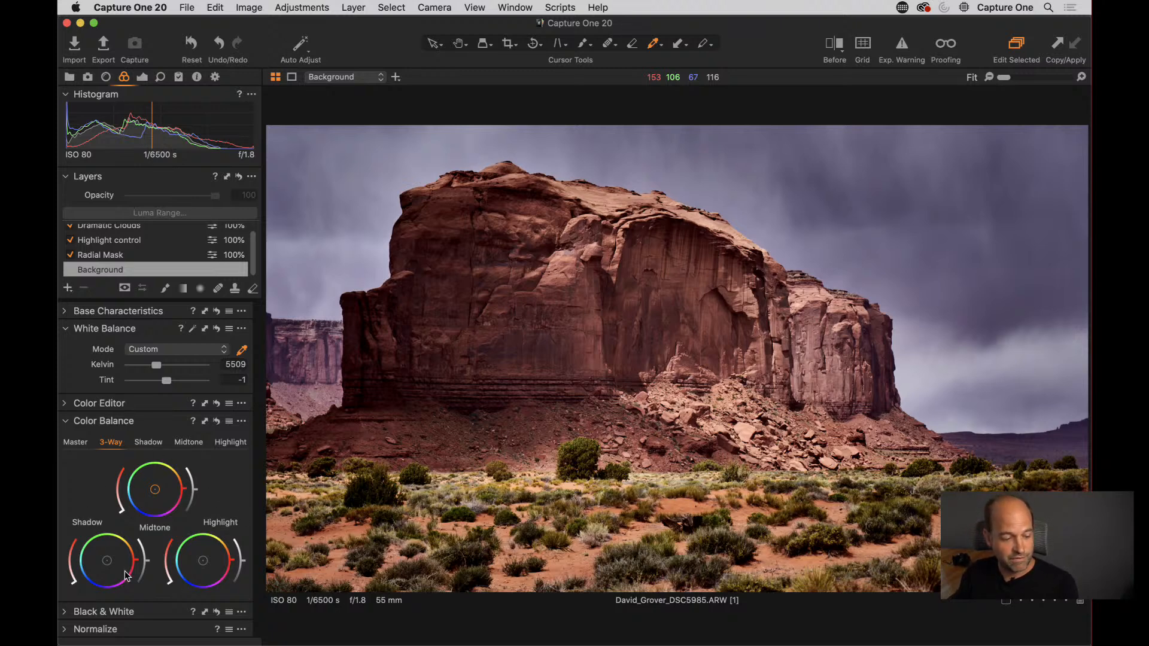
pyautogui.moveTo(111, 565)
pyautogui.mouseDown()
pyautogui.moveTo(98, 576)
pyautogui.moveTo(107, 561)
pyautogui.mouseUp()
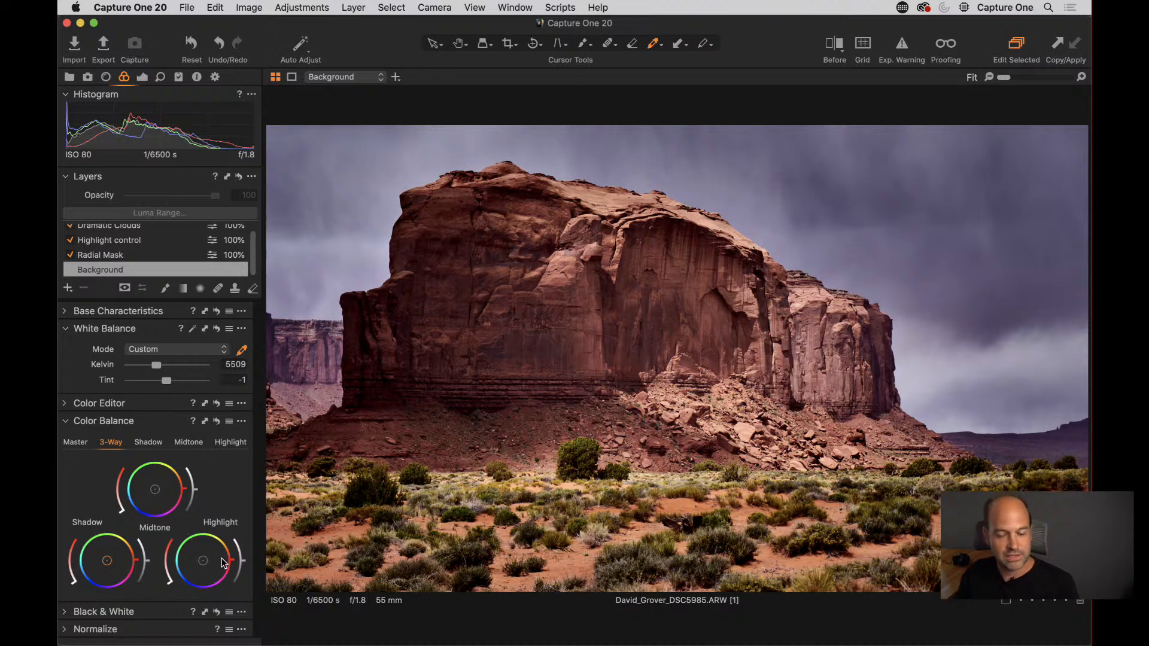
# - Try a slight yellow-orange tint over the whole image with the Master color balance wheel, and reset it to neutral
pyautogui.click(75, 442)
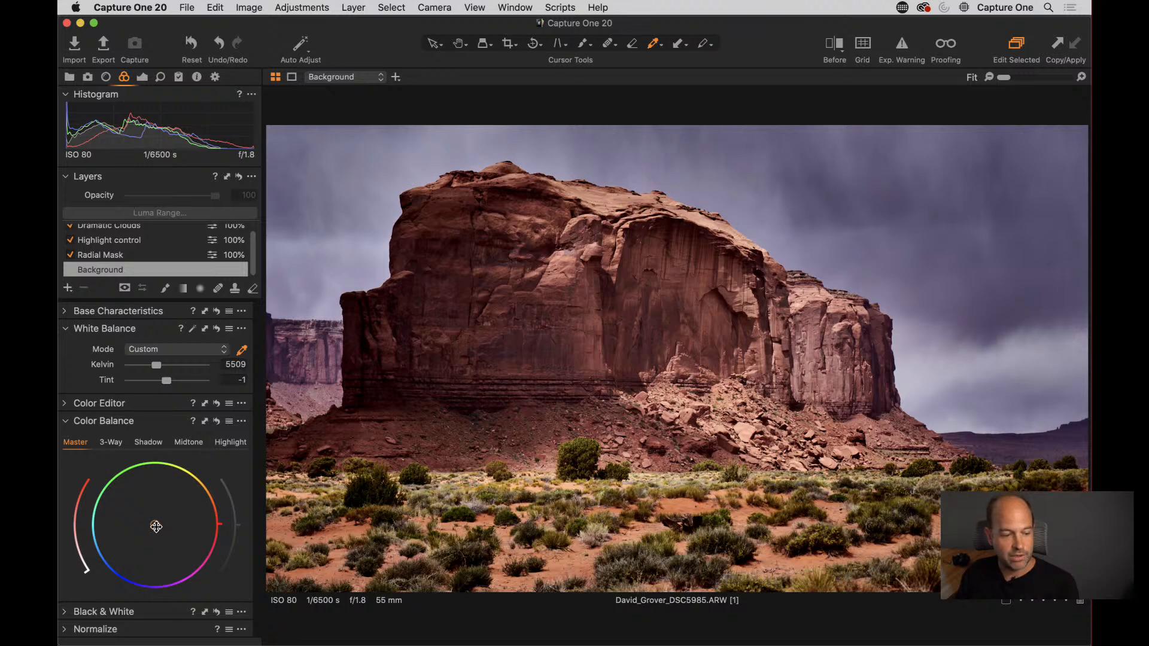
pyautogui.moveTo(156, 526); pyautogui.dragTo(161, 518)
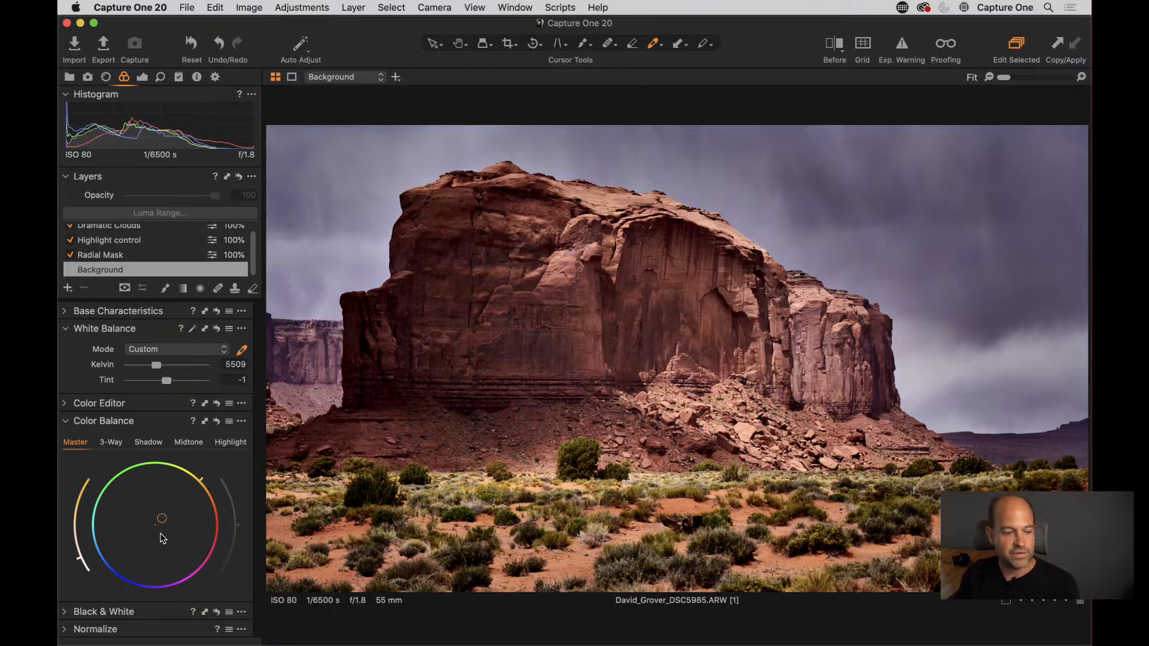
pyautogui.doubleClick(174, 524)
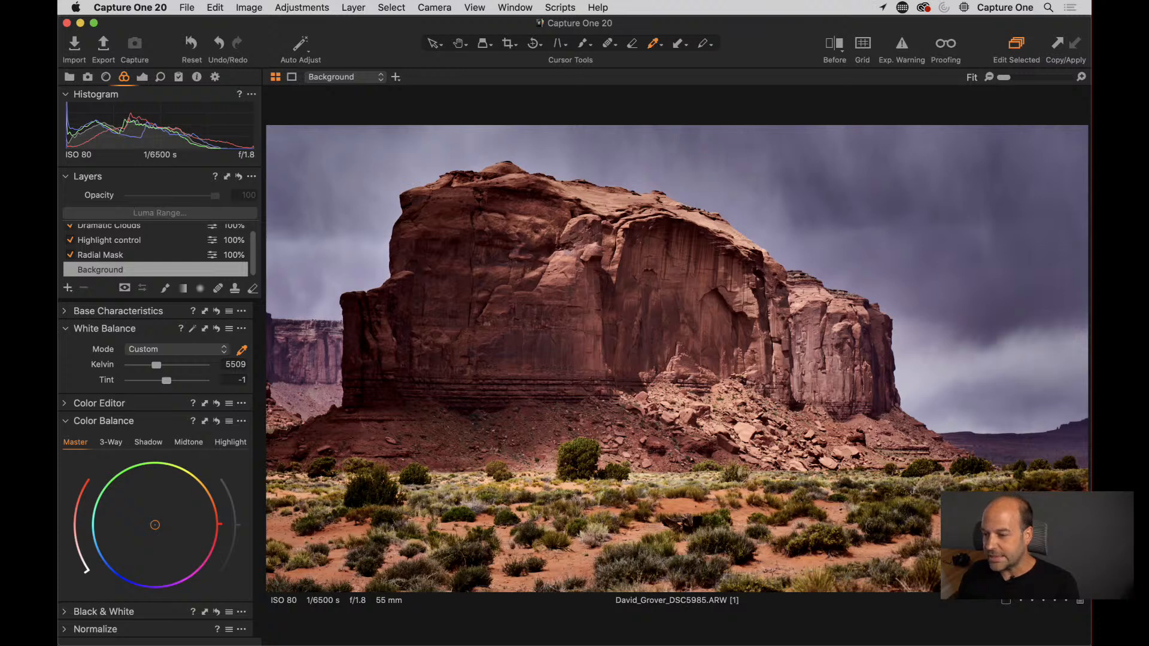
# - Compare the original and edited butte by sweeping the before/after divider across the image, and close the comparison
pyautogui.click(836, 47)
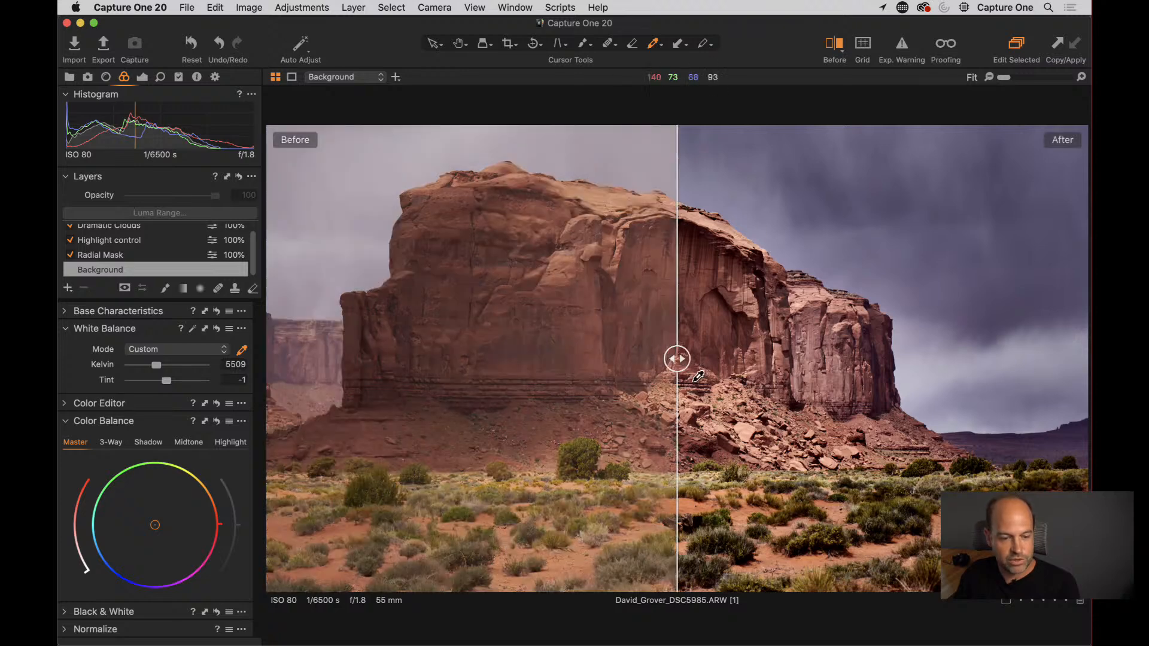
pyautogui.moveTo(677, 359); pyautogui.dragTo(1080, 374)
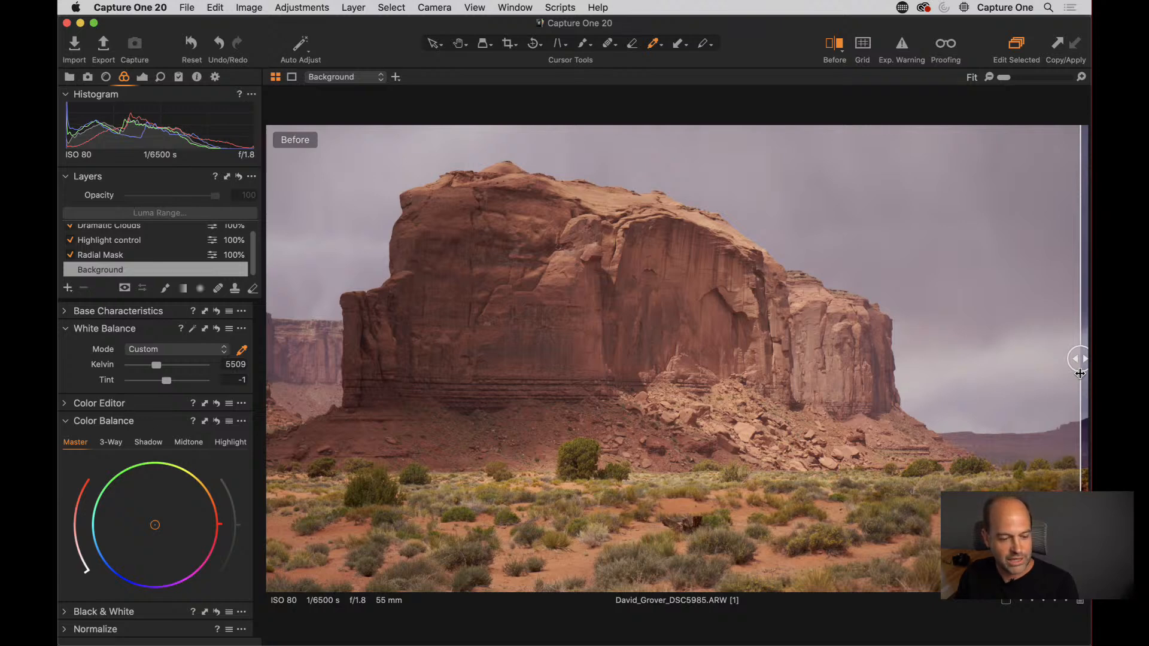
pyautogui.moveTo(1080, 374); pyautogui.dragTo(497, 468)
pyautogui.click(835, 48)
# - Lower the Radial Mask layer's opacity to 83 and the Dramatic Clouds layer's opacity to 79
pyautogui.scroll(1, 170, 250)
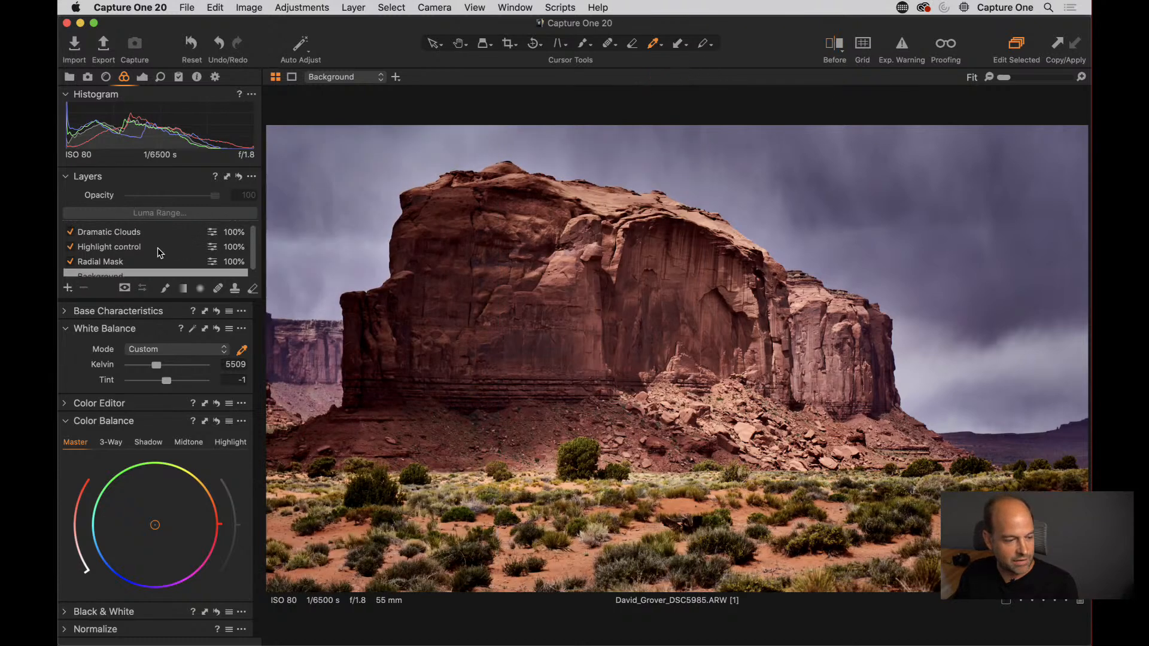
pyautogui.click(143, 77)
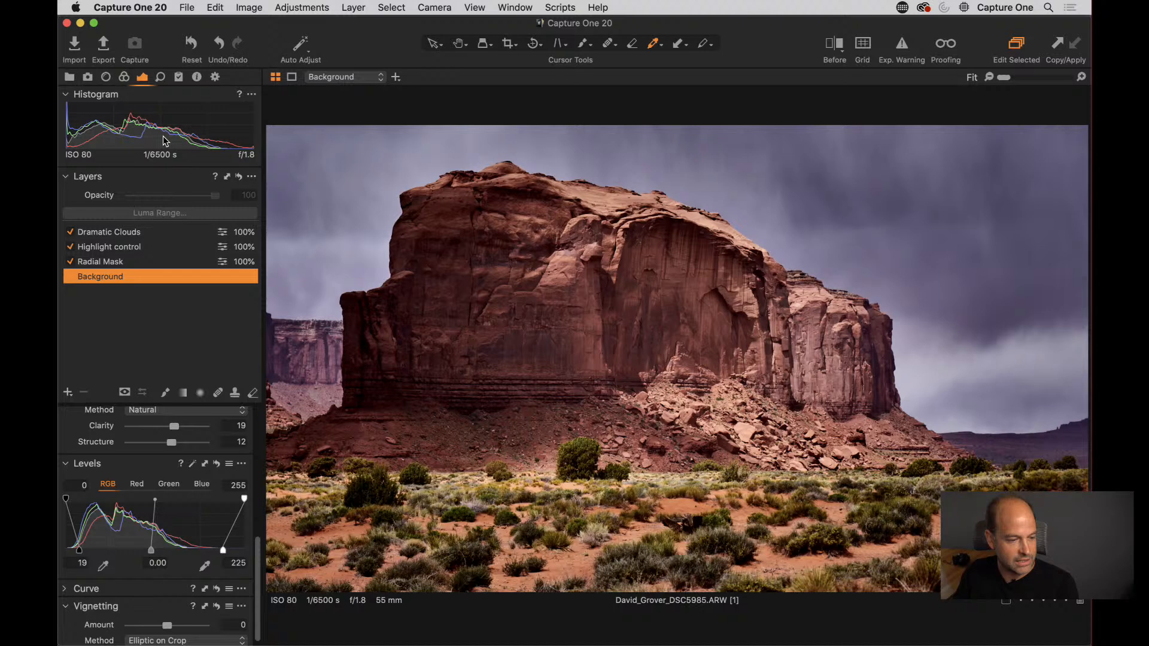
pyautogui.click(118, 263)
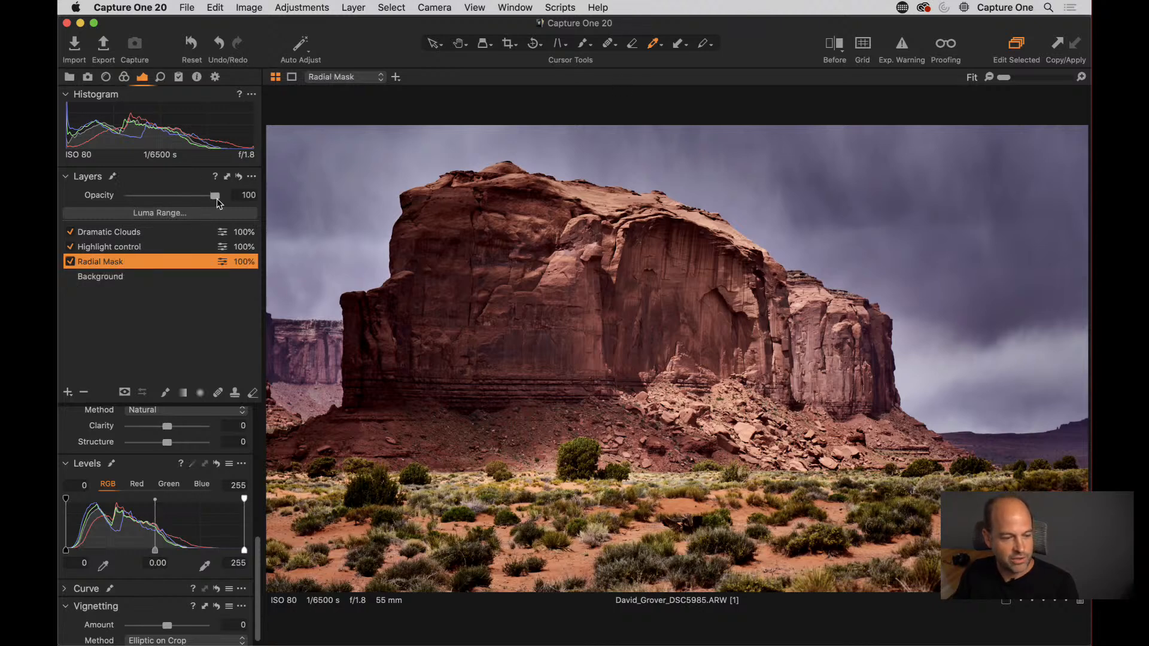
pyautogui.moveTo(217, 198)
pyautogui.mouseDown()
pyautogui.moveTo(166, 200)
pyautogui.moveTo(201, 202)
pyautogui.mouseUp()
pyautogui.click(140, 248)
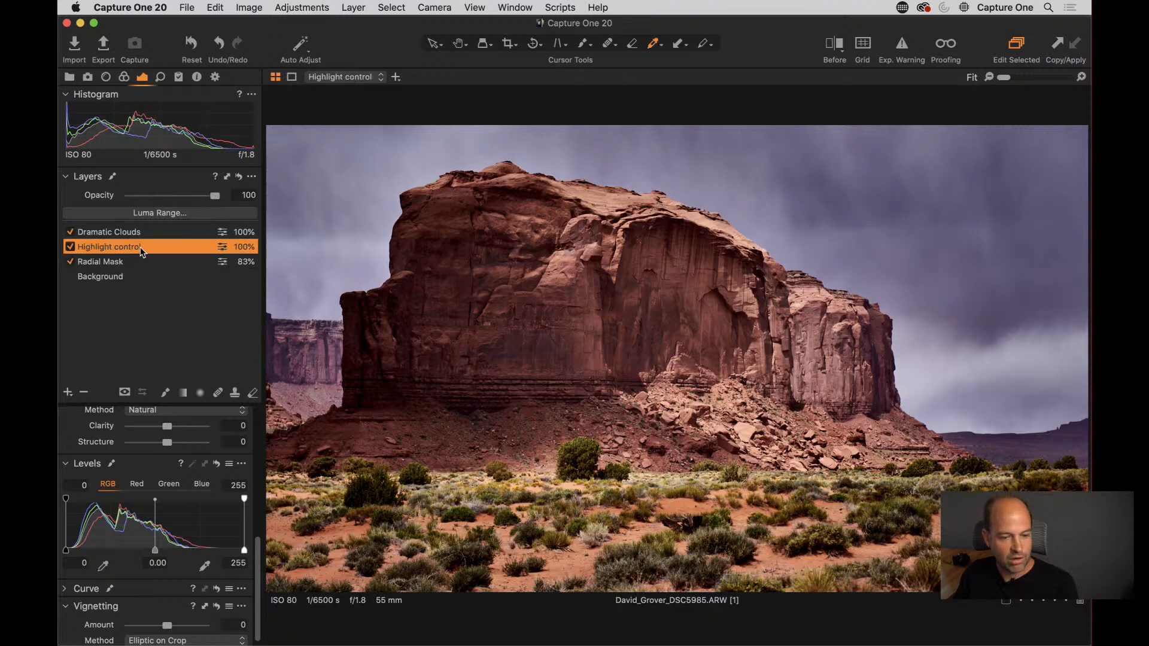
pyautogui.click(144, 234)
pyautogui.moveTo(215, 197); pyautogui.dragTo(197, 200)
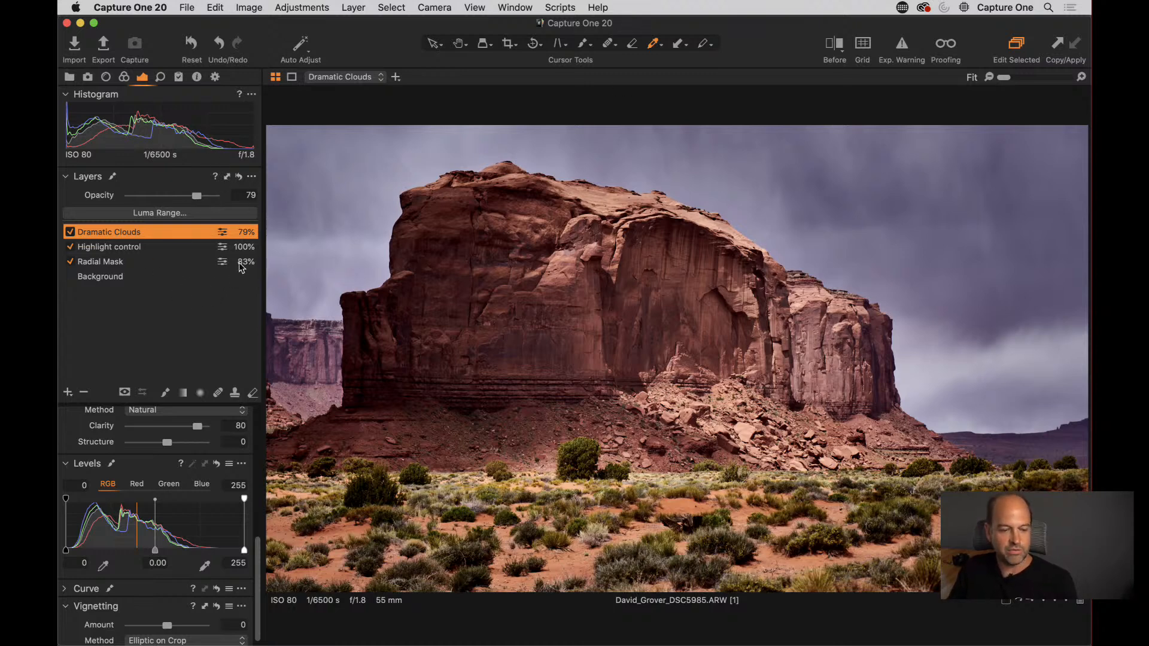
# - Check the softened layer edits against the original in the before/after split view, and return to the normal view
pyautogui.click(836, 48)
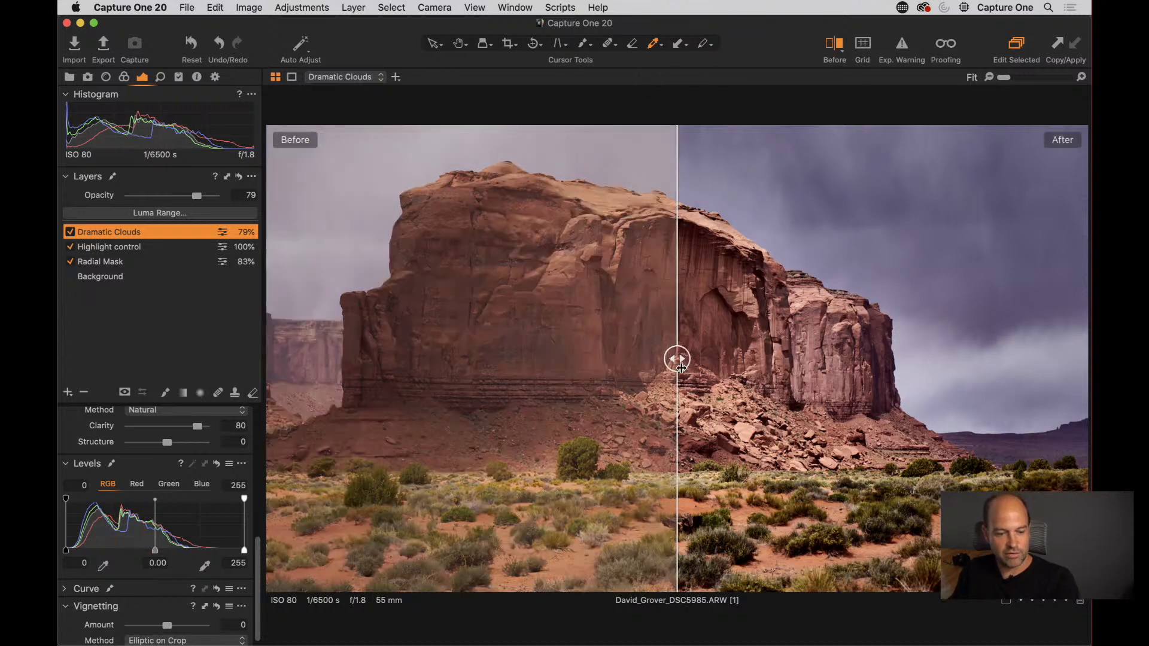
pyautogui.moveTo(681, 367); pyautogui.dragTo(658, 338)
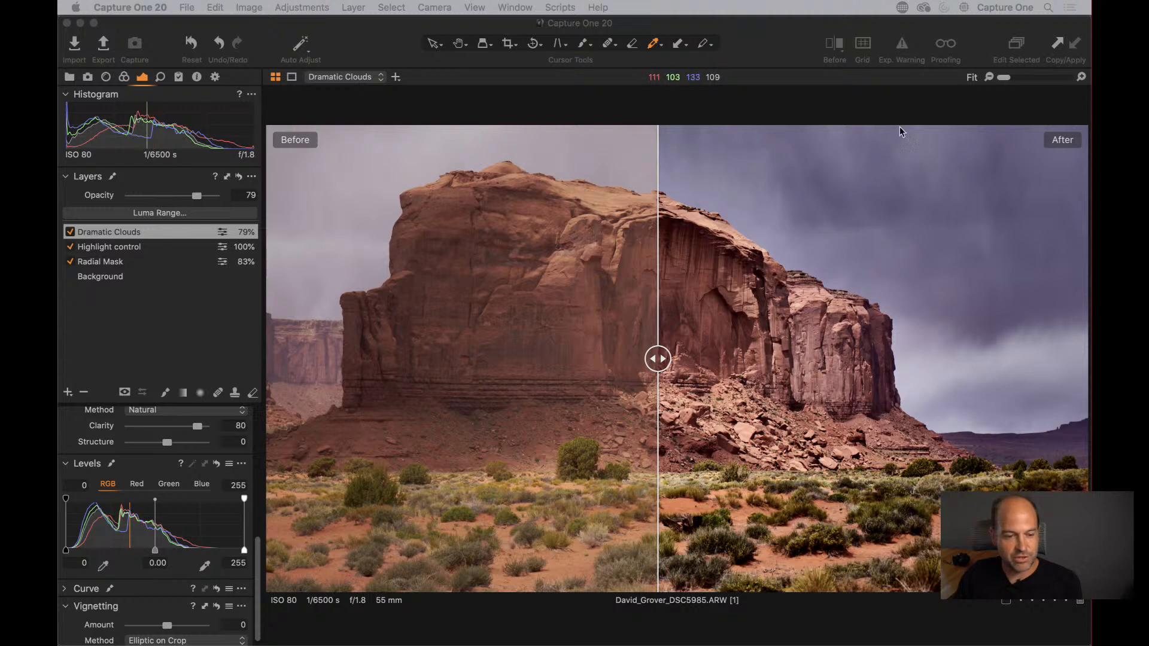
pyautogui.click(834, 43)
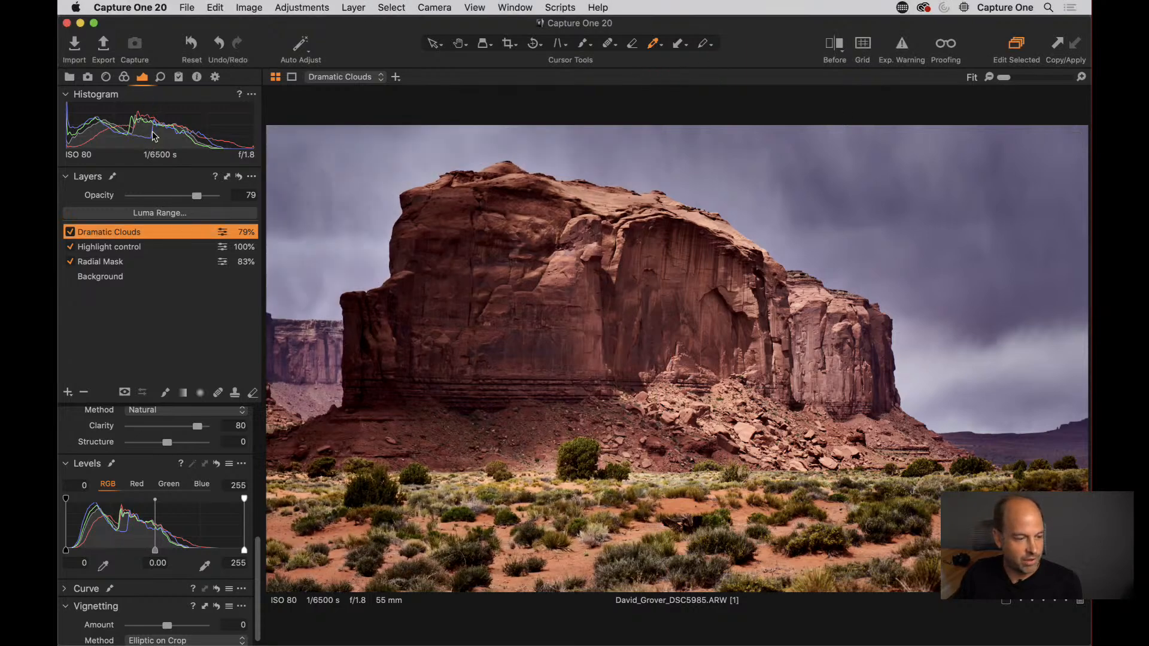
# - Try picking a white balance for the Dramatic Clouds layer from the dark clouds beside the butte
pyautogui.scroll(7, 166, 462)
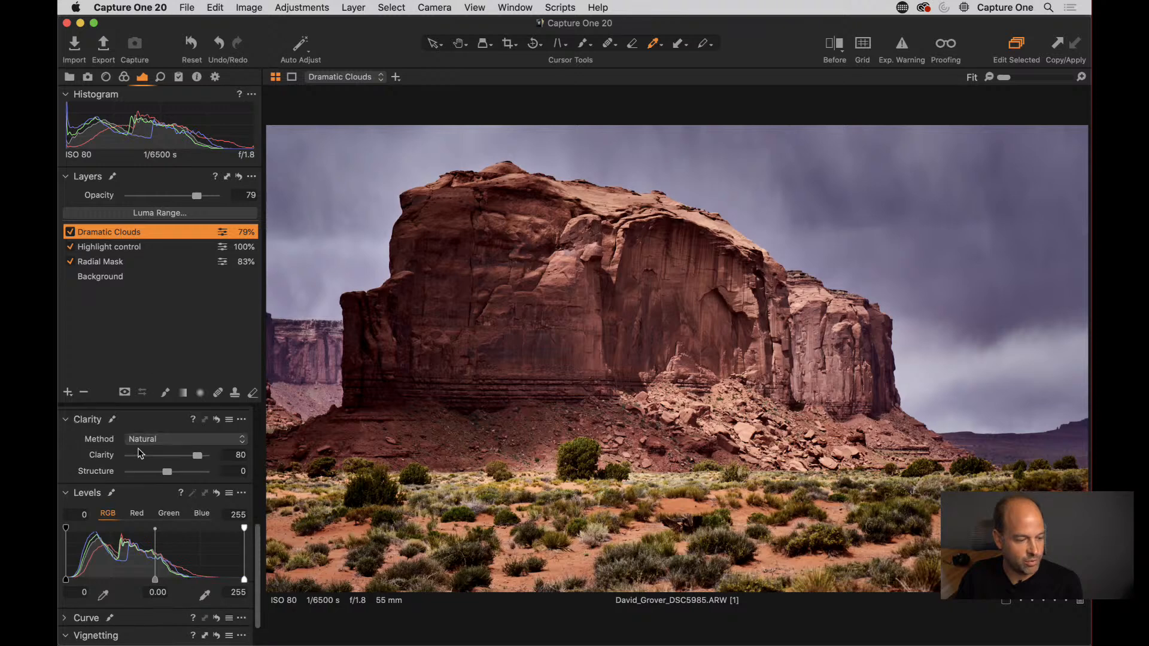
pyautogui.scroll(3, 197, 483)
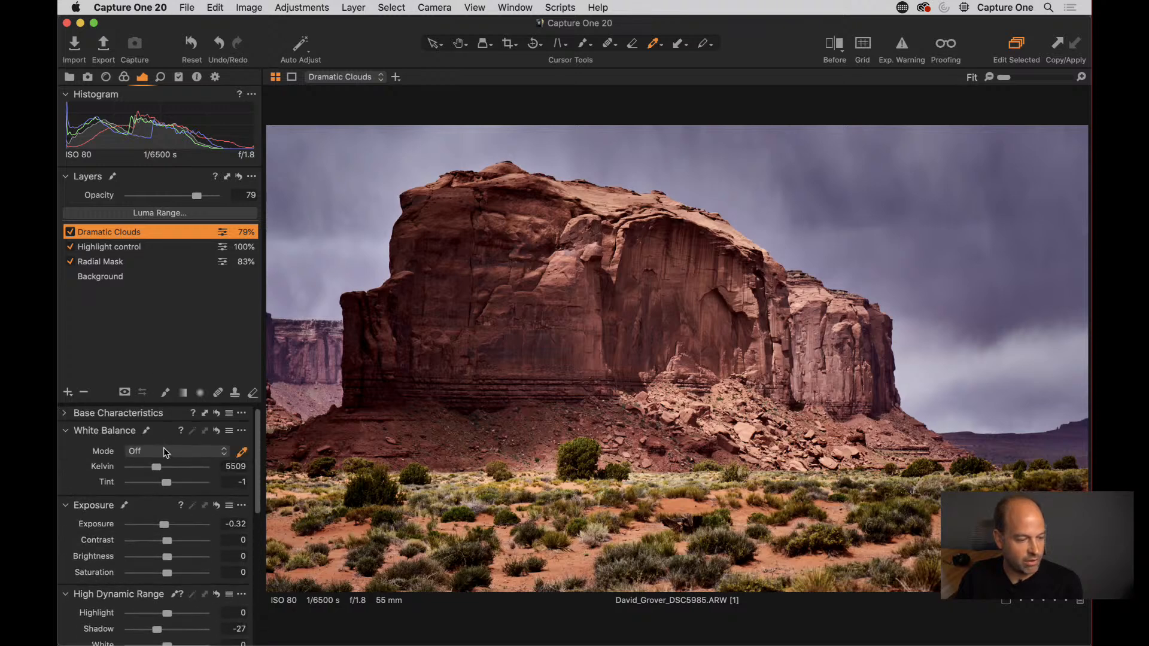
pyautogui.click(242, 451)
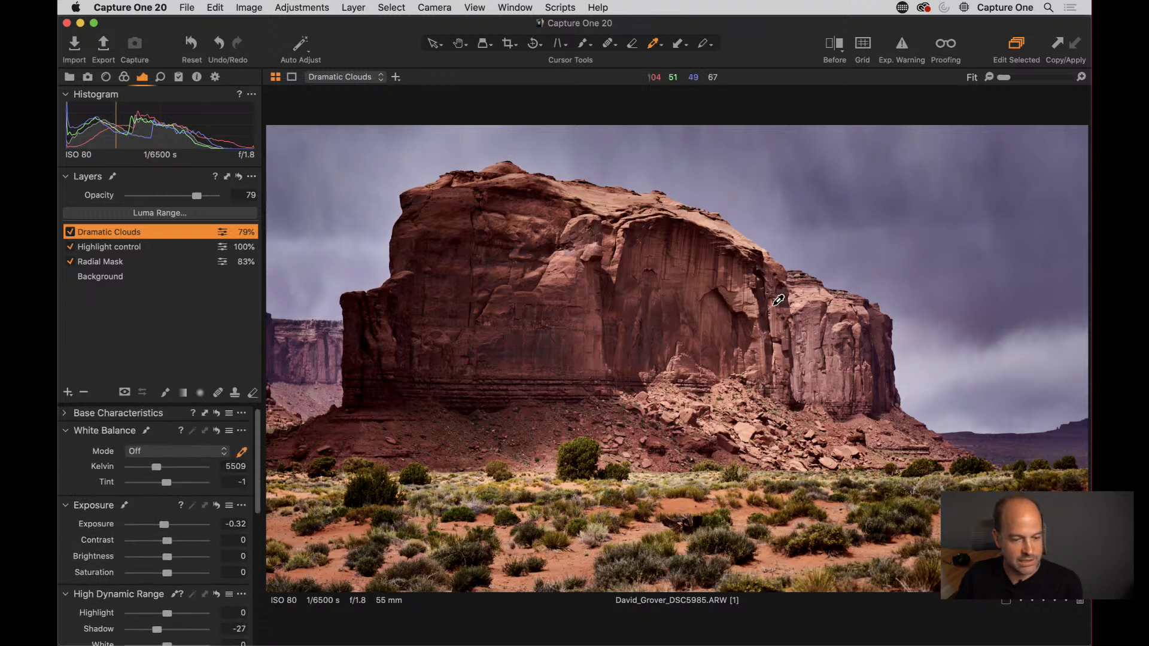
pyautogui.click(968, 282)
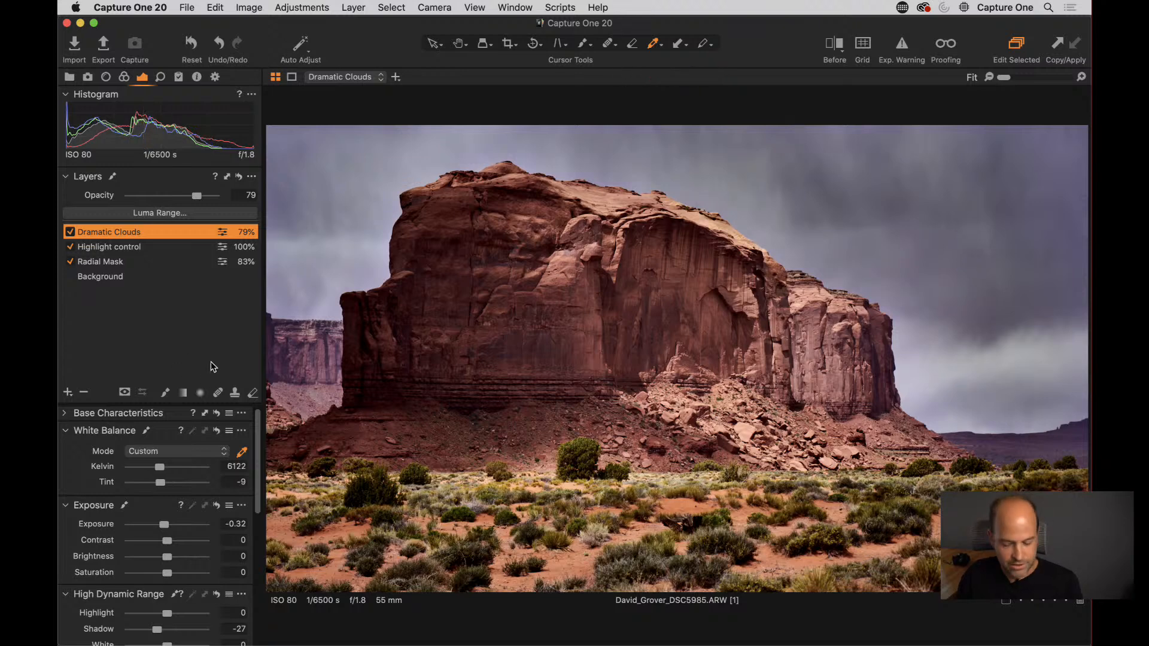
# - Try picking the Background's white balance from the clouds, and replace it with the Shot setting lowered to 5813 Kelvin
pyautogui.click(129, 277)
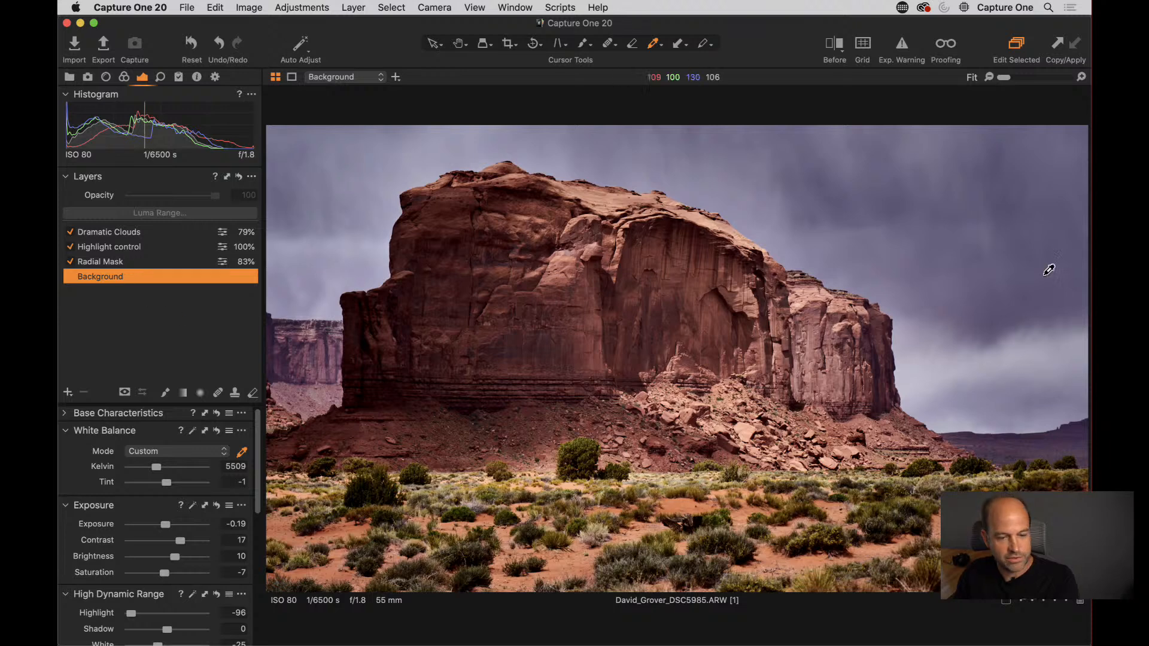
pyautogui.click(968, 274)
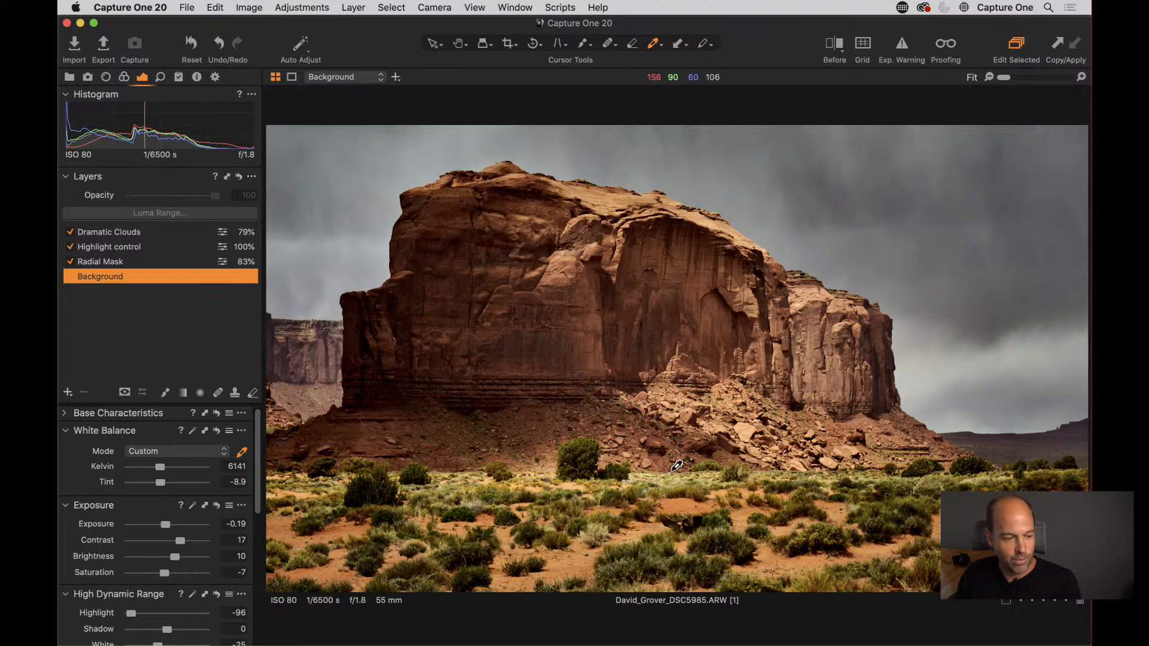
pyautogui.click(154, 451)
pyautogui.click(159, 465)
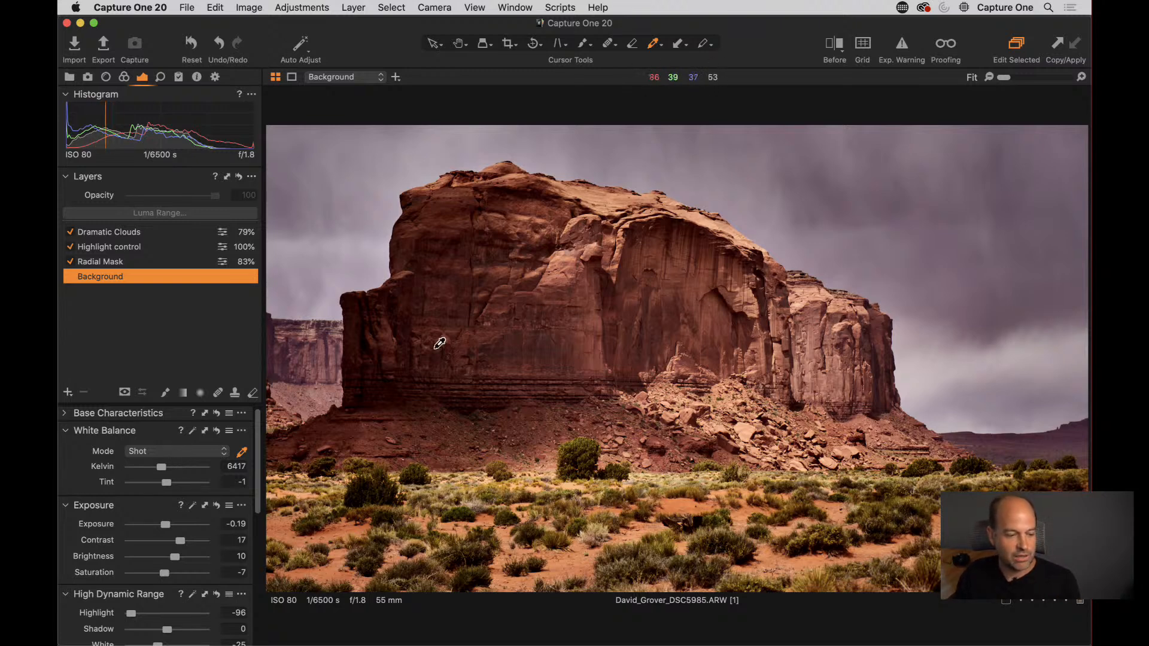
pyautogui.moveTo(161, 471); pyautogui.dragTo(158, 471)
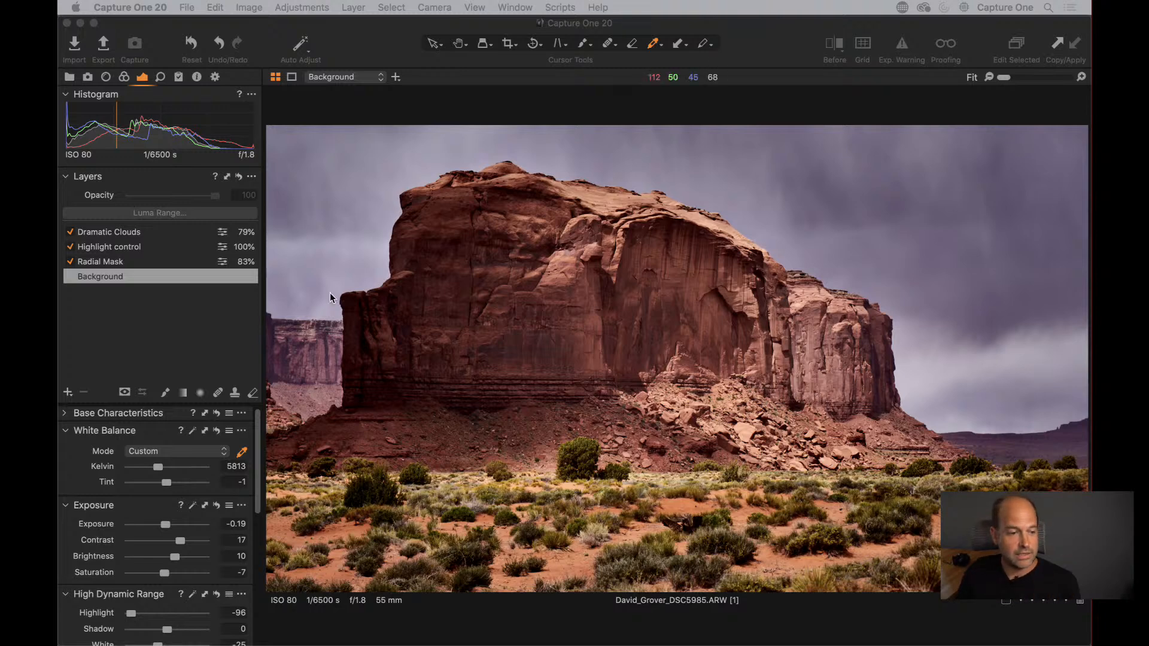
# - Look up the computer's graphics card in the Mac's system overview, and return to the butte image
pyautogui.click(382, 33)
pyautogui.click(76, 8)
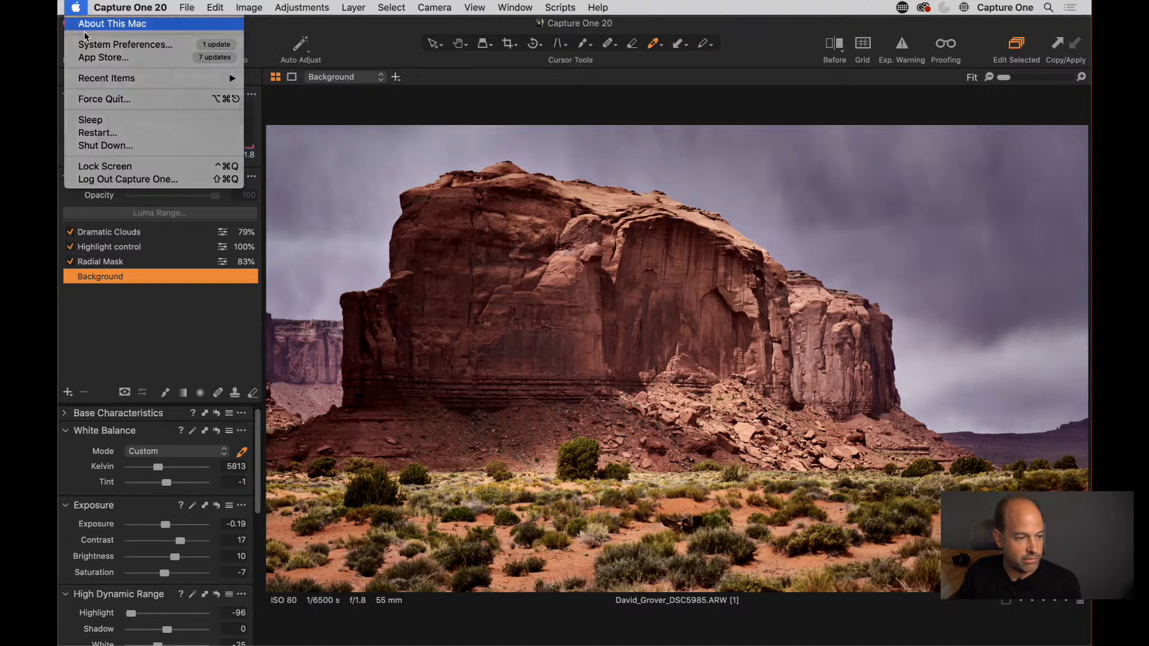
pyautogui.click(112, 23)
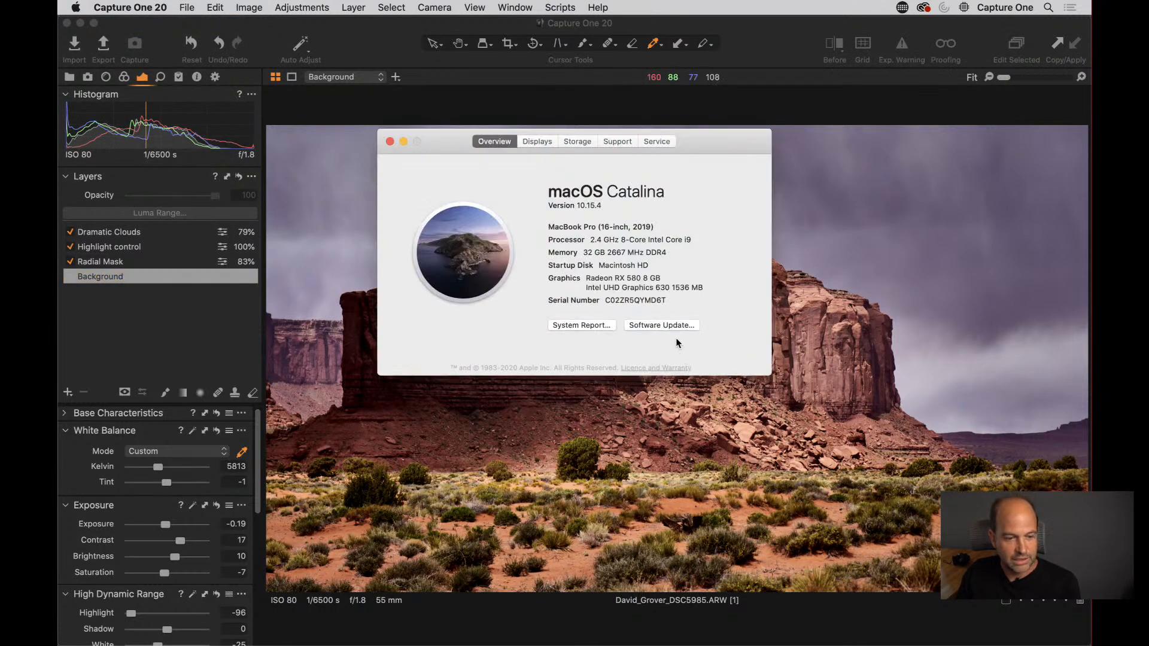
pyautogui.moveTo(668, 276); pyautogui.dragTo(595, 279)
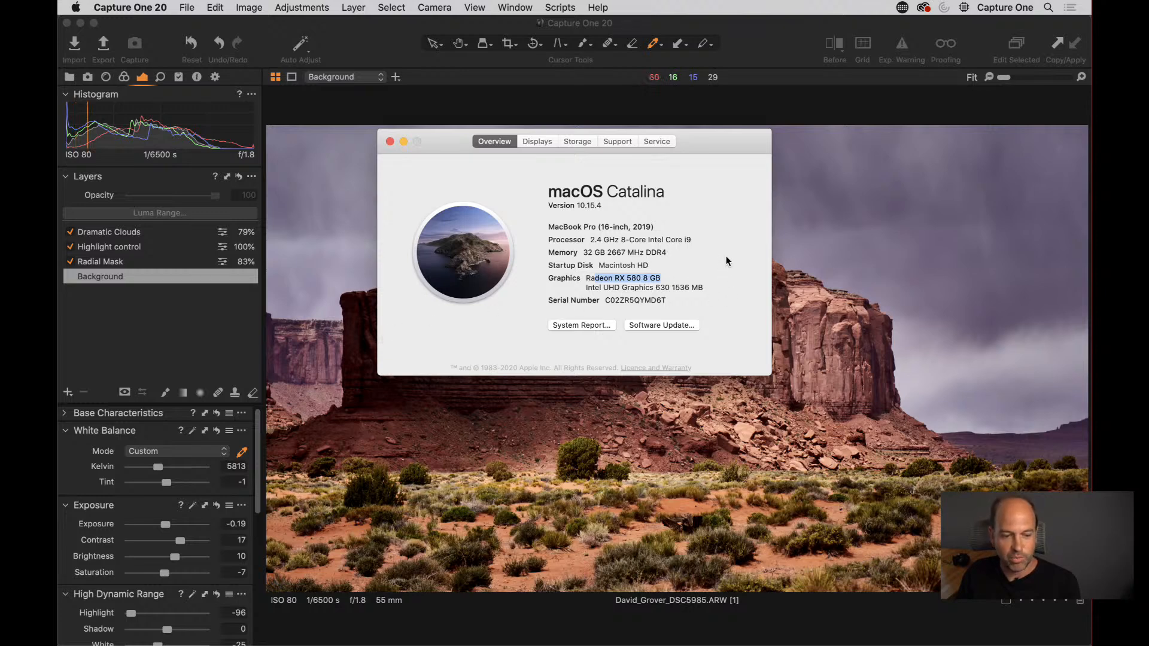
pyautogui.click(390, 142)
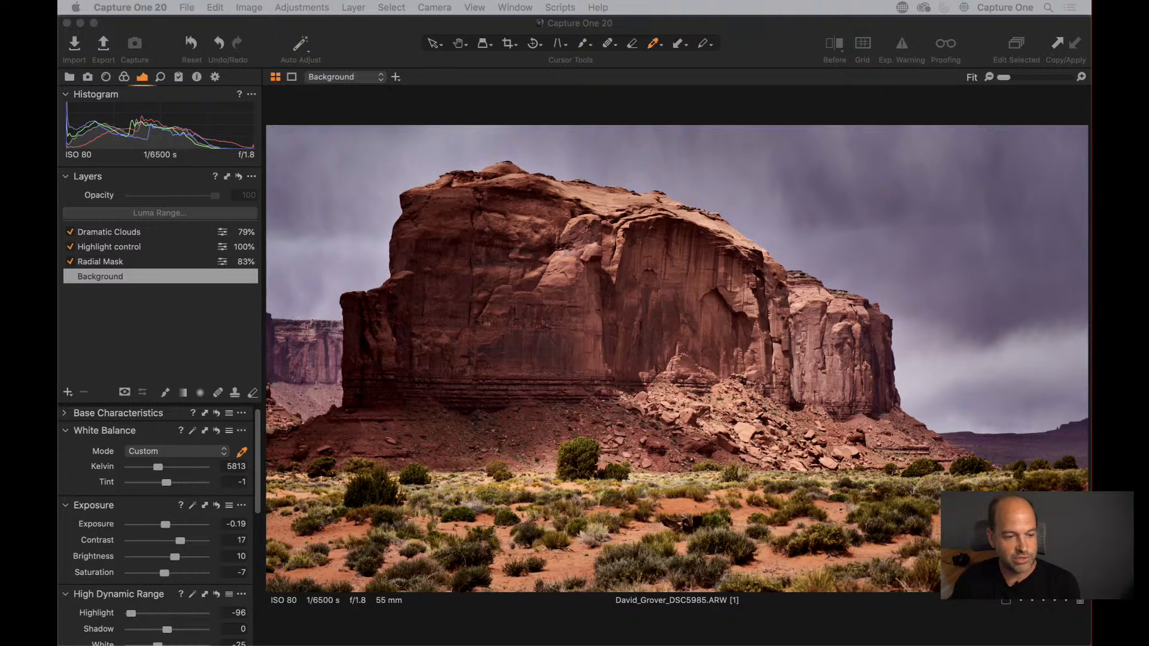
pyautogui.click(782, 62)
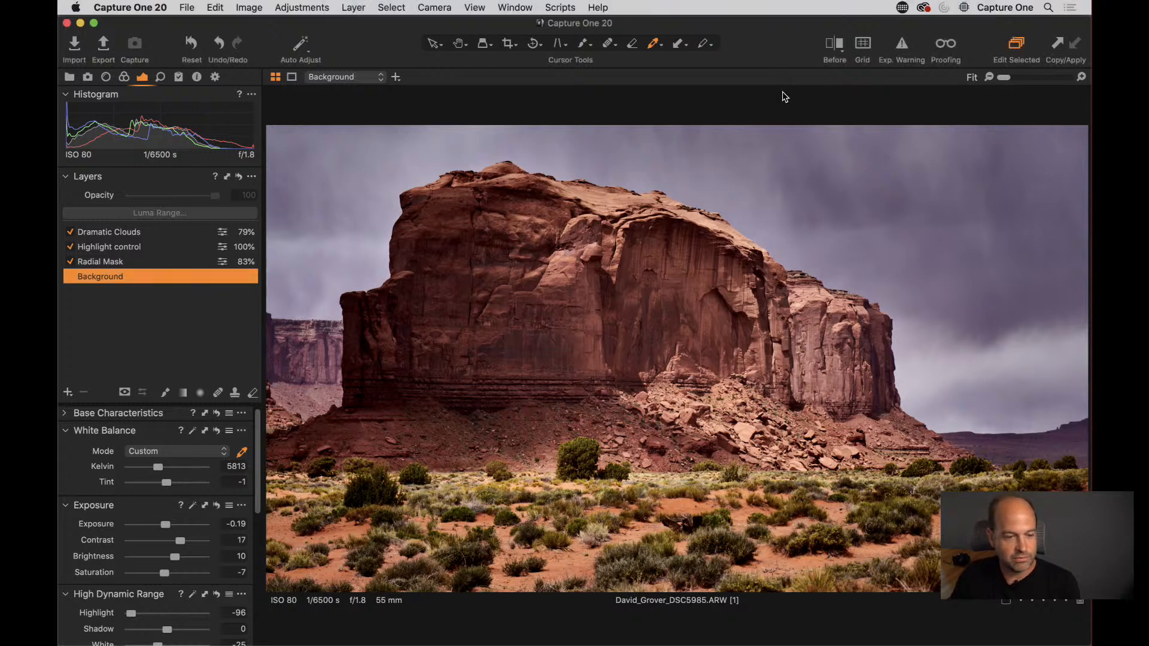